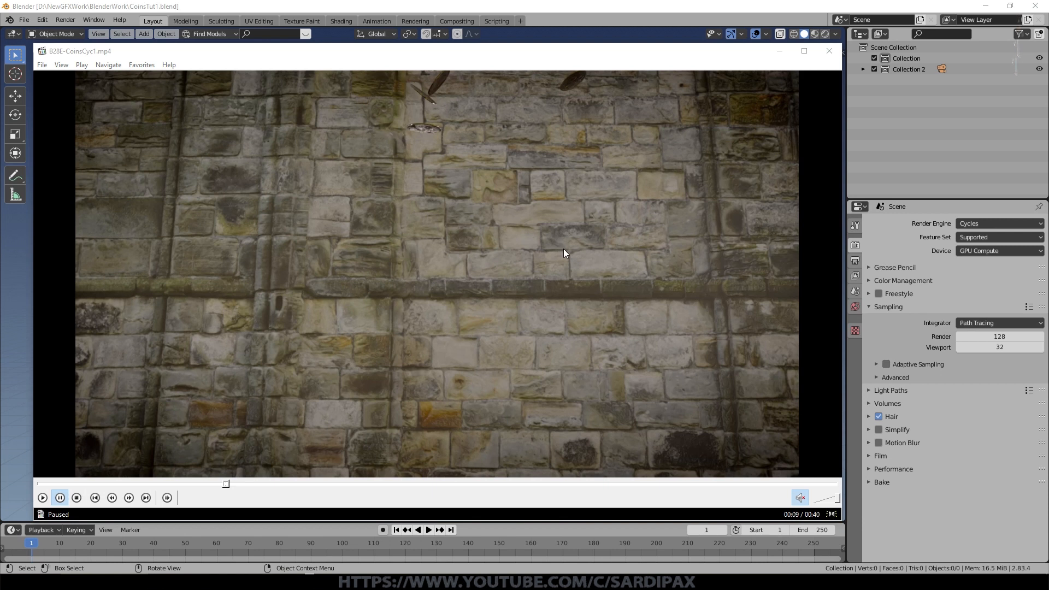
{"action": "left_click", "coordinate": [564, 249]}
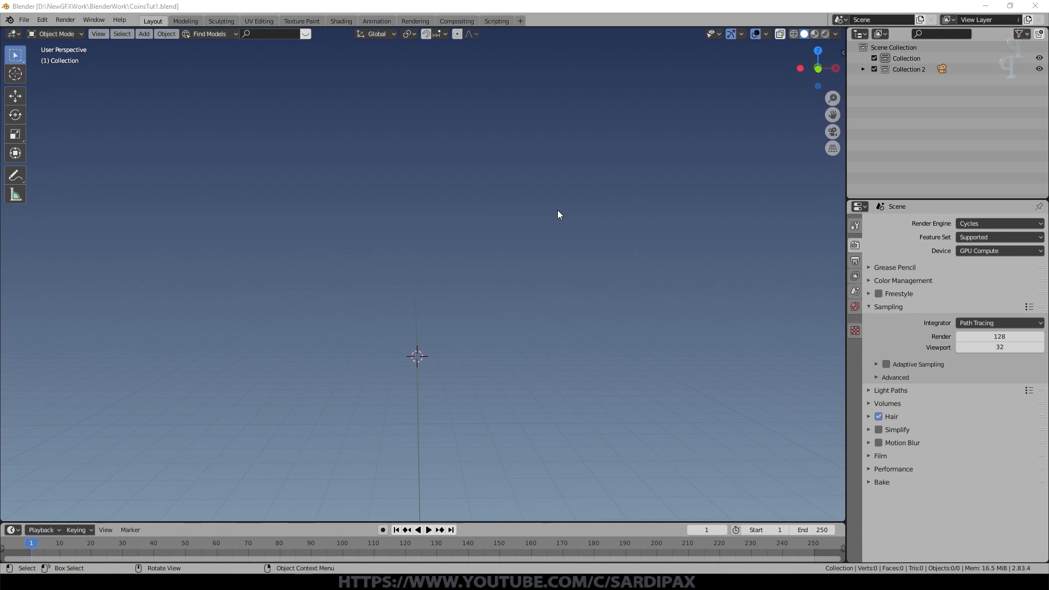
Step: Add a mesh circle at the world origin
{"action": "key", "text": "shift"}
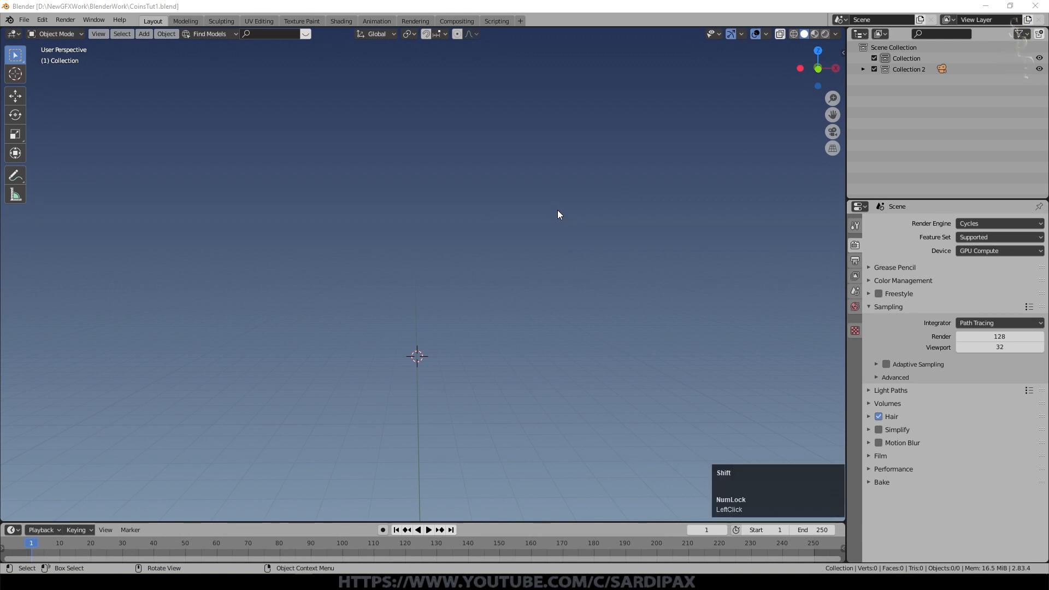
{"action": "key", "text": "ctrl+a"}
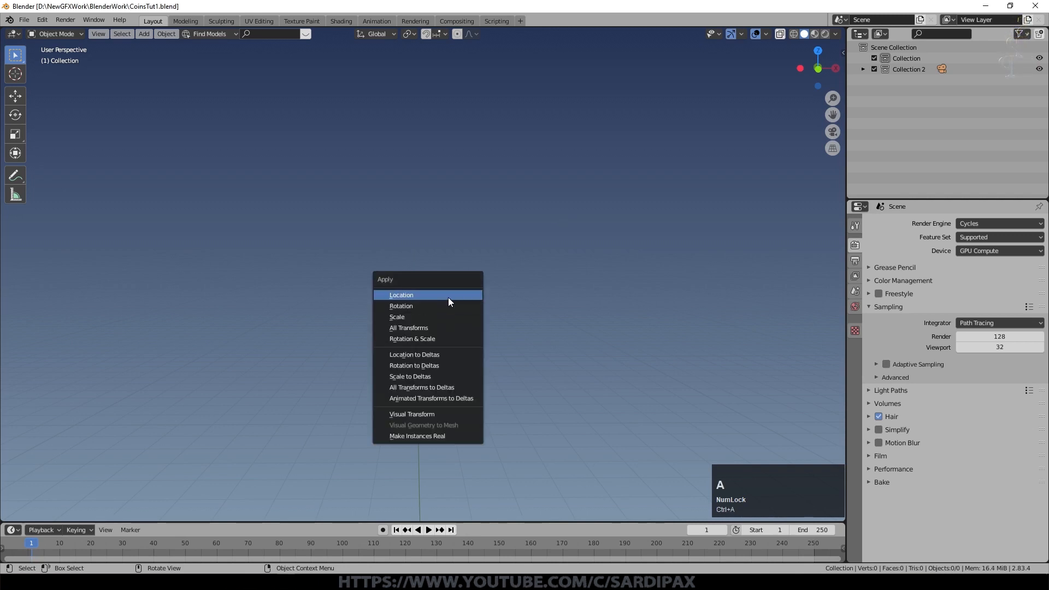
{"action": "key", "text": "Escape"}
{"action": "key", "text": "shift+a"}
{"action": "mouse_move", "coordinate": [440, 293]}
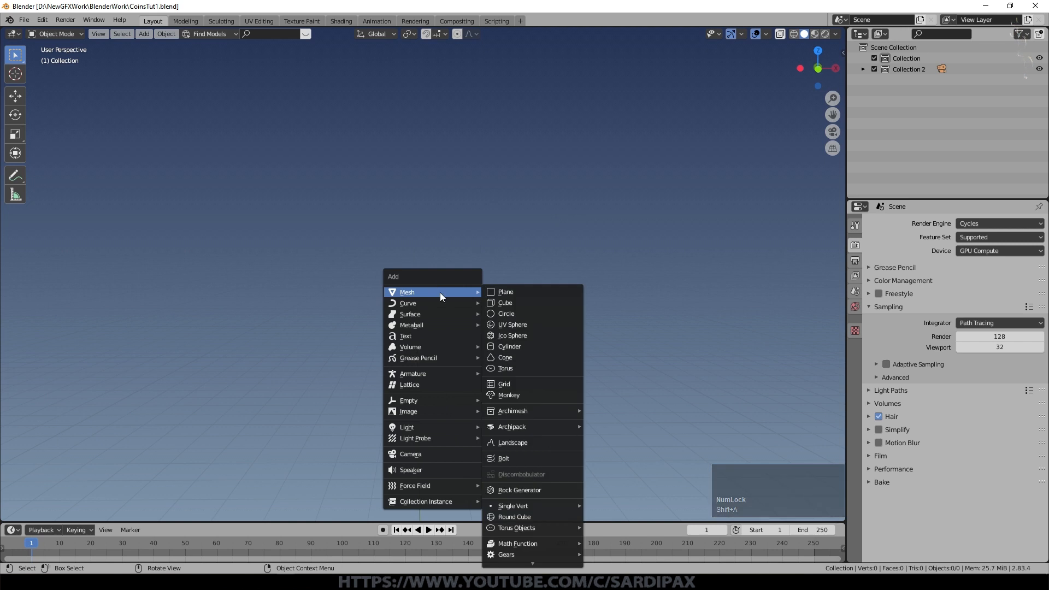
{"action": "left_click", "coordinate": [524, 314]}
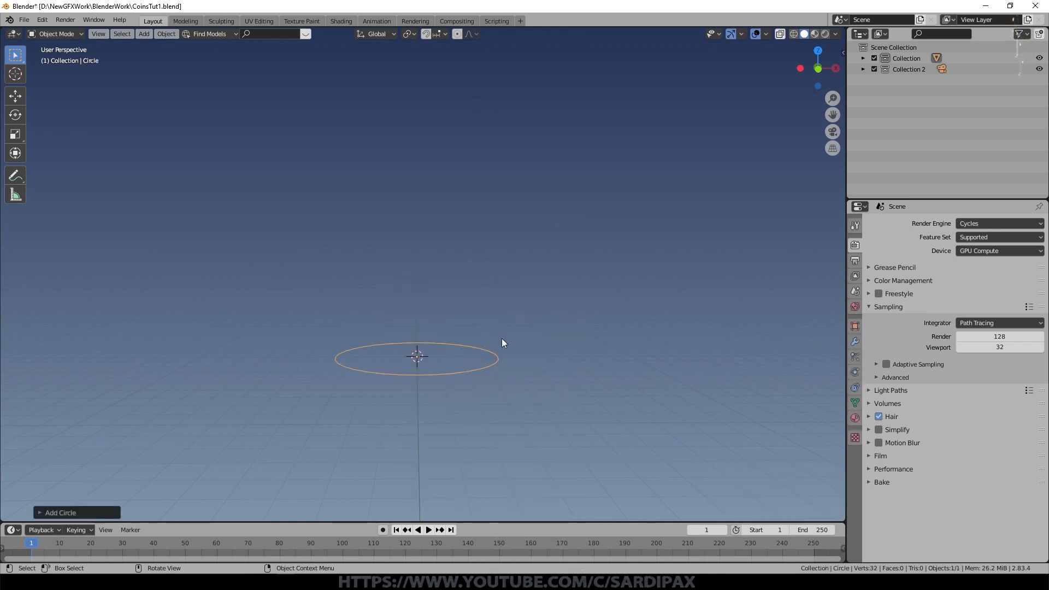
Step: In Edit Mode, extrude the circle's edge inward, scaled down to a tiny ring at the centre, and fill that ring with a face
{"action": "key", "text": "Tab"}
{"action": "key", "text": "KP_Decimal"}
{"action": "key", "text": "KP_7"}
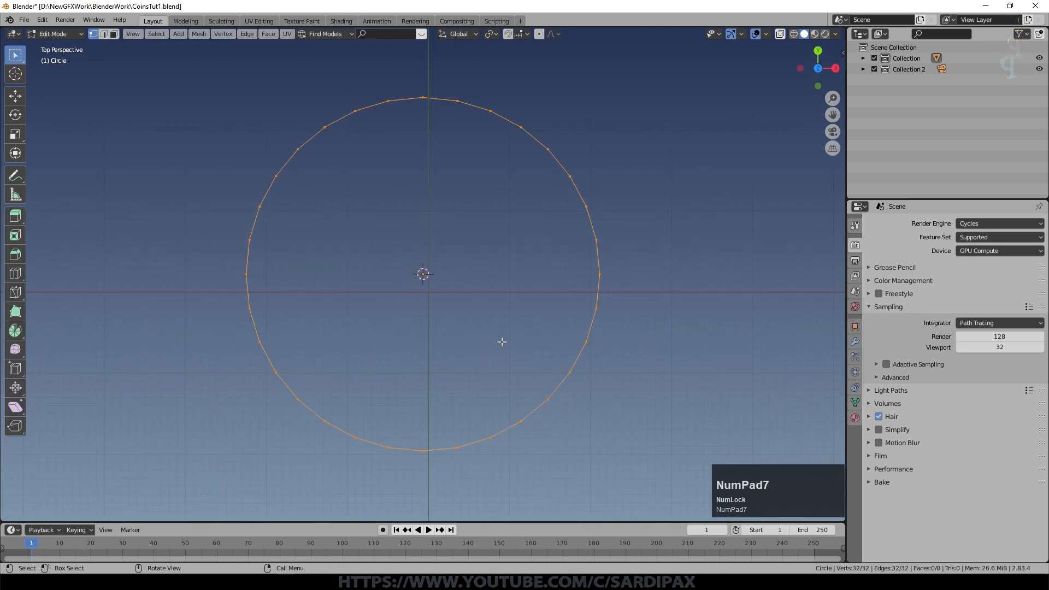
{"action": "key", "text": "e"}
{"action": "left_click", "coordinate": [662, 338]}
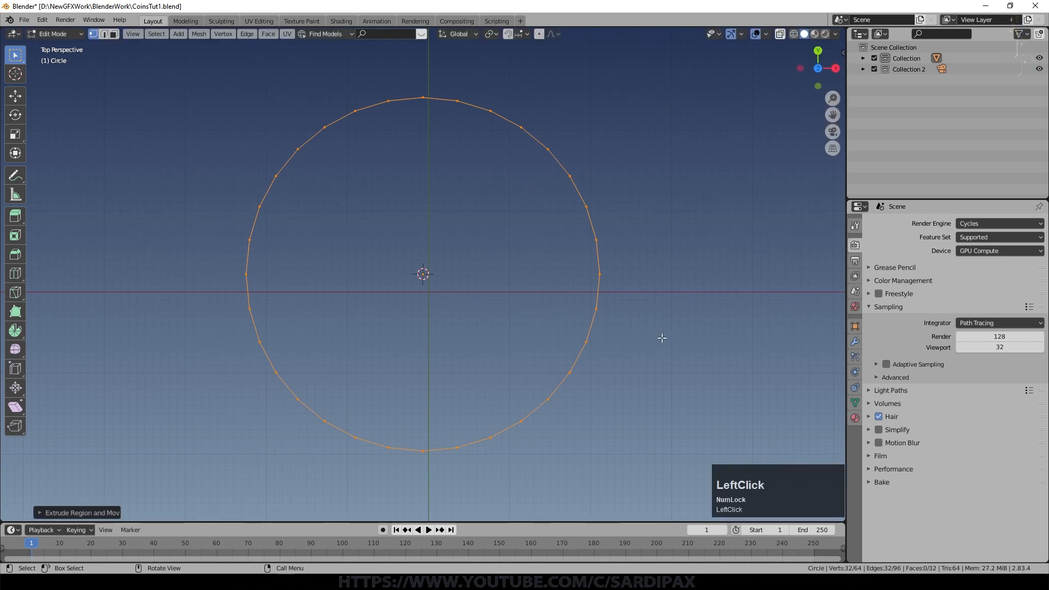
{"action": "key", "text": "s"}
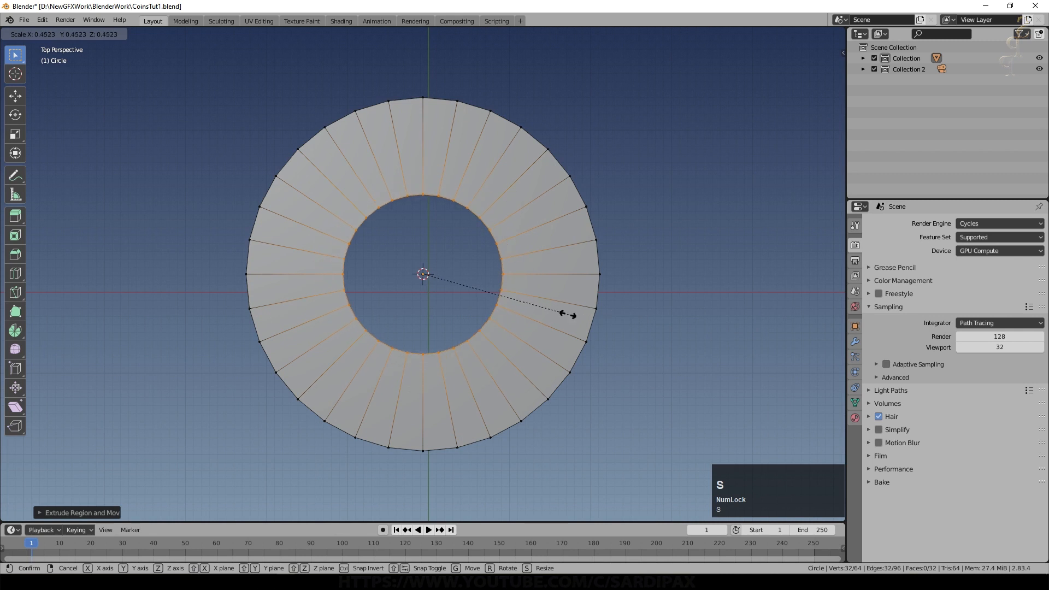
{"action": "left_click", "coordinate": [435, 280]}
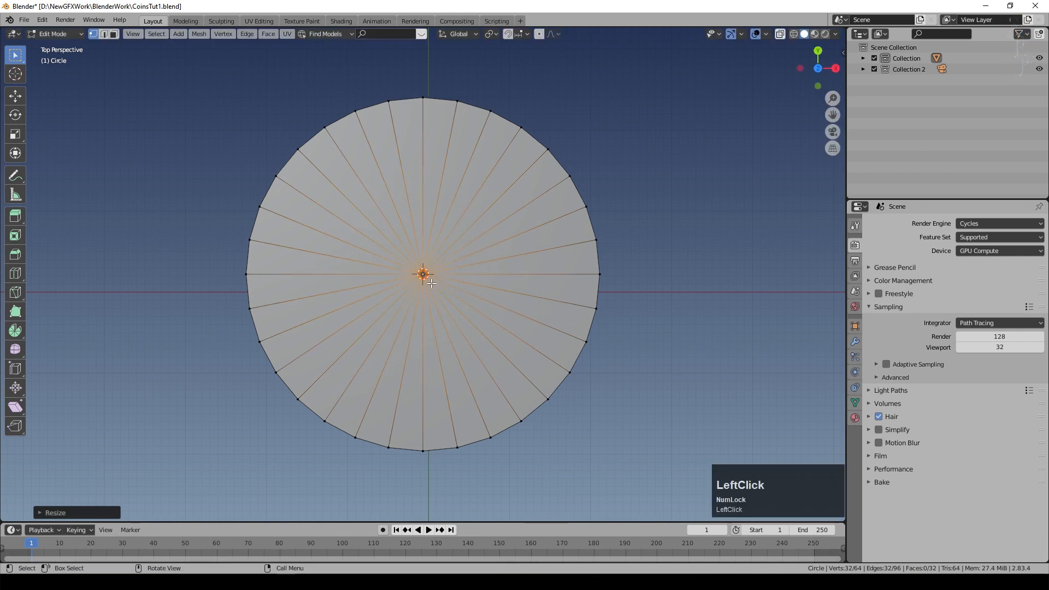
{"action": "scroll", "coordinate": [432, 283], "scroll_direction": "up", "scroll_amount": 5}
{"action": "key", "text": "f"}
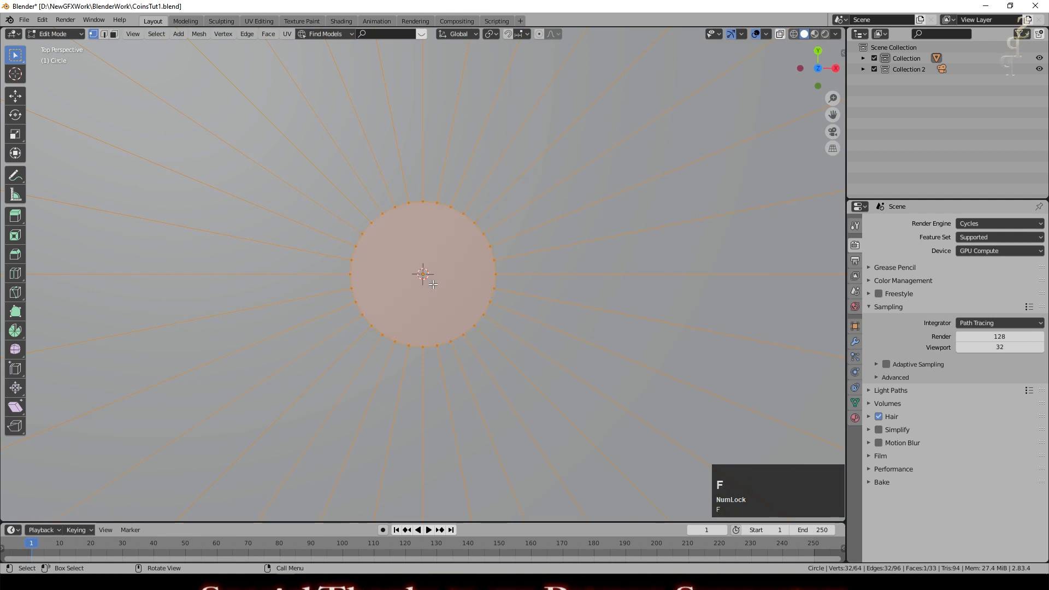
Step: Add 35 evenly spaced concentric loop cuts across the disc and return to Object Mode
{"action": "scroll", "coordinate": [424, 275], "scroll_direction": "down", "scroll_amount": 5}
{"action": "key", "text": "ctrl+r"}
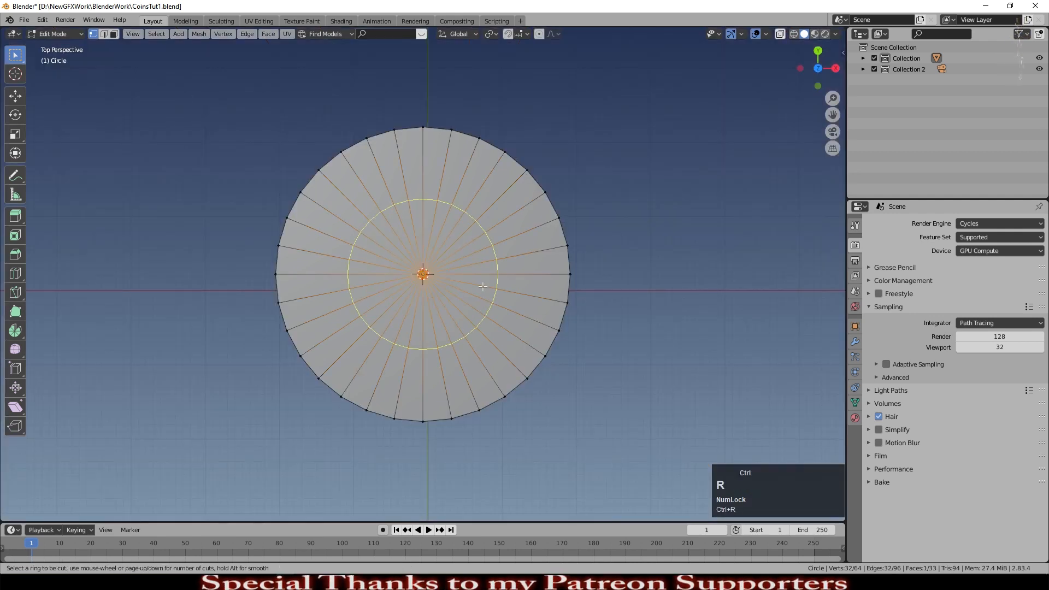
{"action": "scroll", "coordinate": [483, 287], "scroll_direction": "up", "scroll_amount": 13}
{"action": "scroll", "coordinate": [483, 286], "scroll_direction": "down", "scroll_amount": 2}
{"action": "scroll", "coordinate": [483, 286], "scroll_direction": "up", "scroll_amount": 12}
{"action": "scroll", "coordinate": [483, 286], "scroll_direction": "up", "scroll_amount": 11}
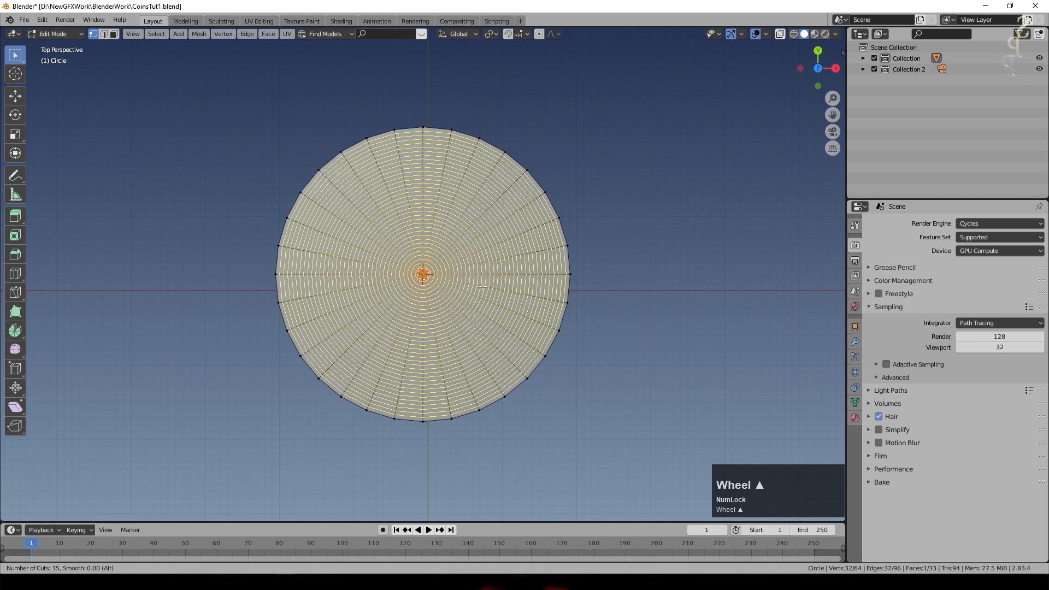
{"action": "left_click", "coordinate": [483, 286]}
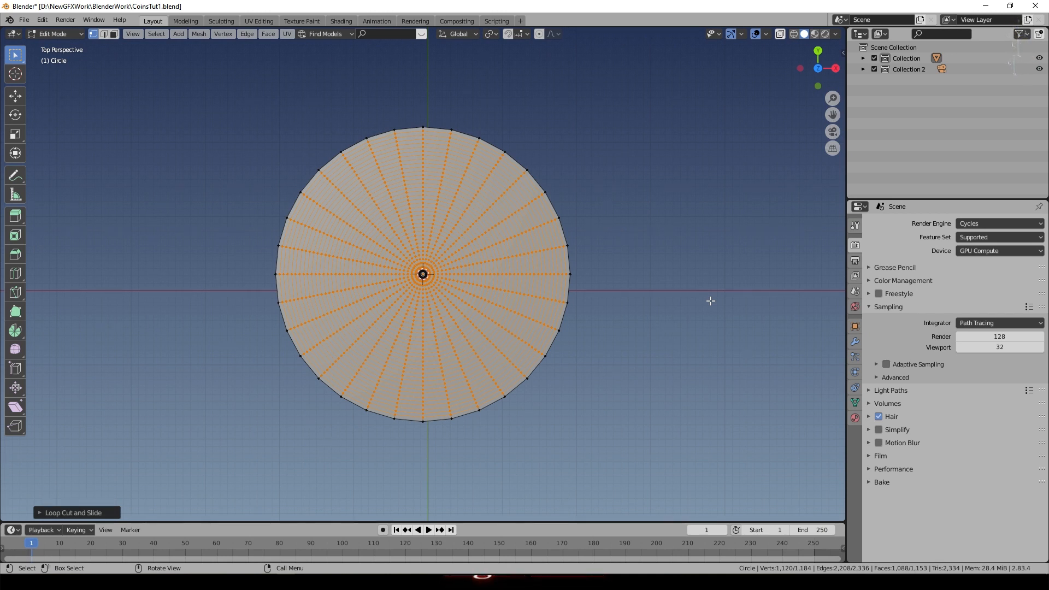
{"action": "key", "text": "Tab"}
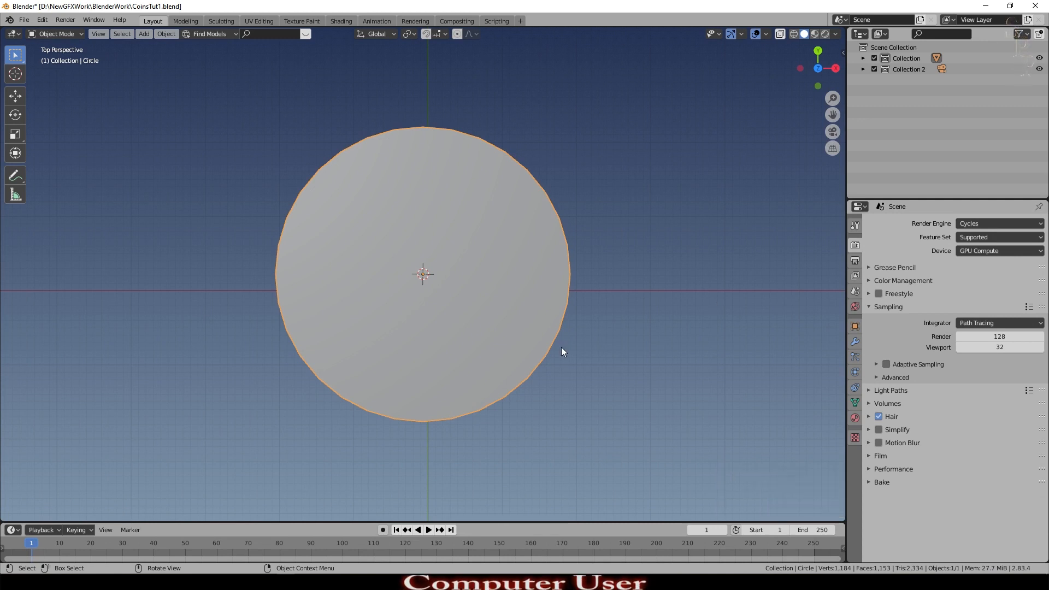
Step: Add a Displace modifier to the disc
{"action": "scroll", "coordinate": [613, 389], "scroll_direction": "down", "scroll_amount": 3}
{"action": "left_click", "coordinate": [855, 341]}
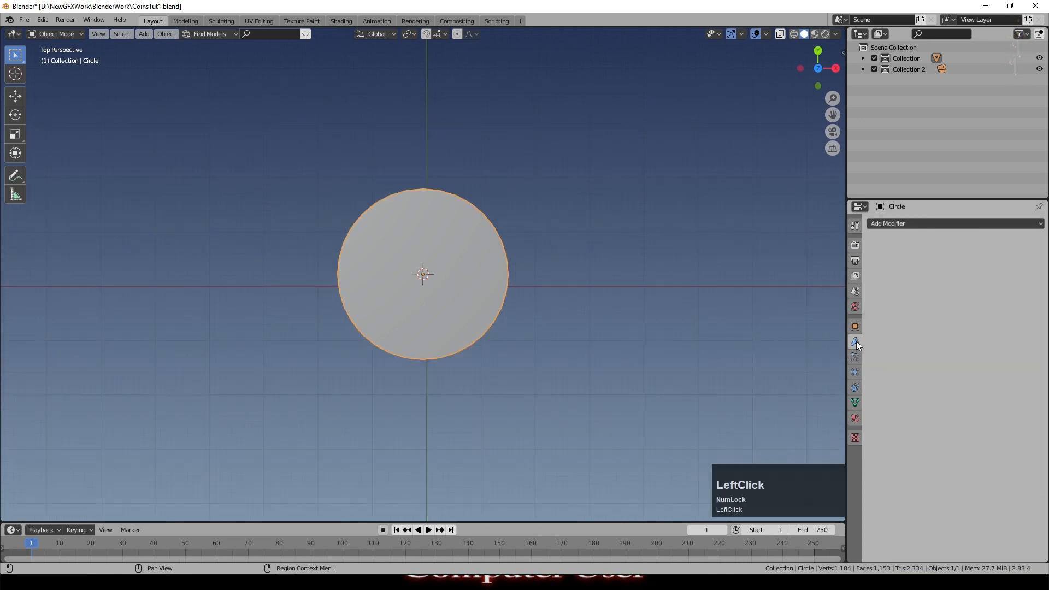
{"action": "left_click", "coordinate": [908, 225]}
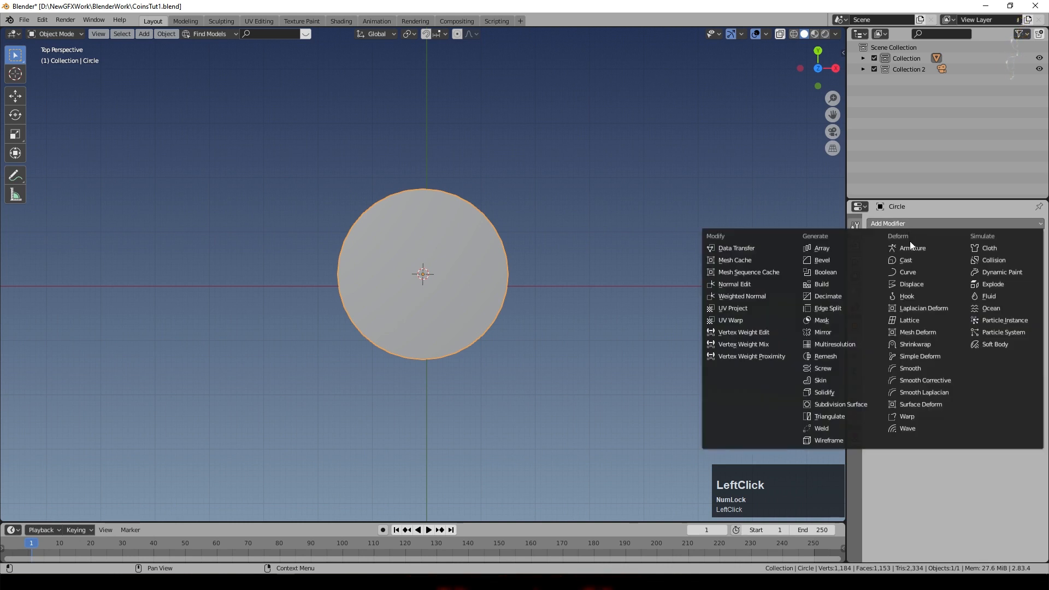
{"action": "left_click", "coordinate": [915, 284]}
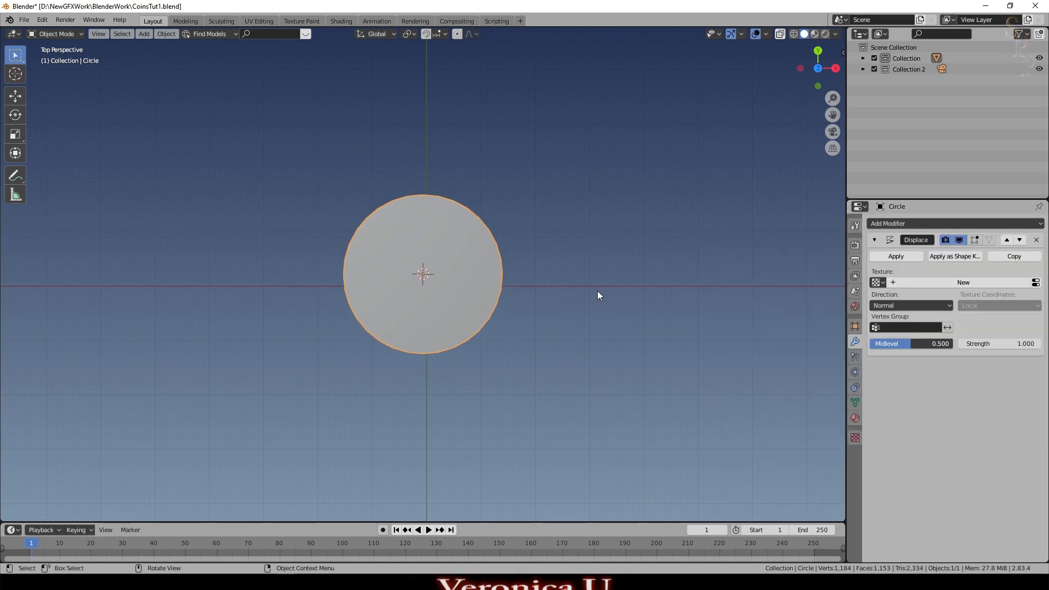
Step: UV map the entire disc mesh from the top view using Project from View (Bounds), ending in Object Mode
{"action": "key", "text": "Tab"}
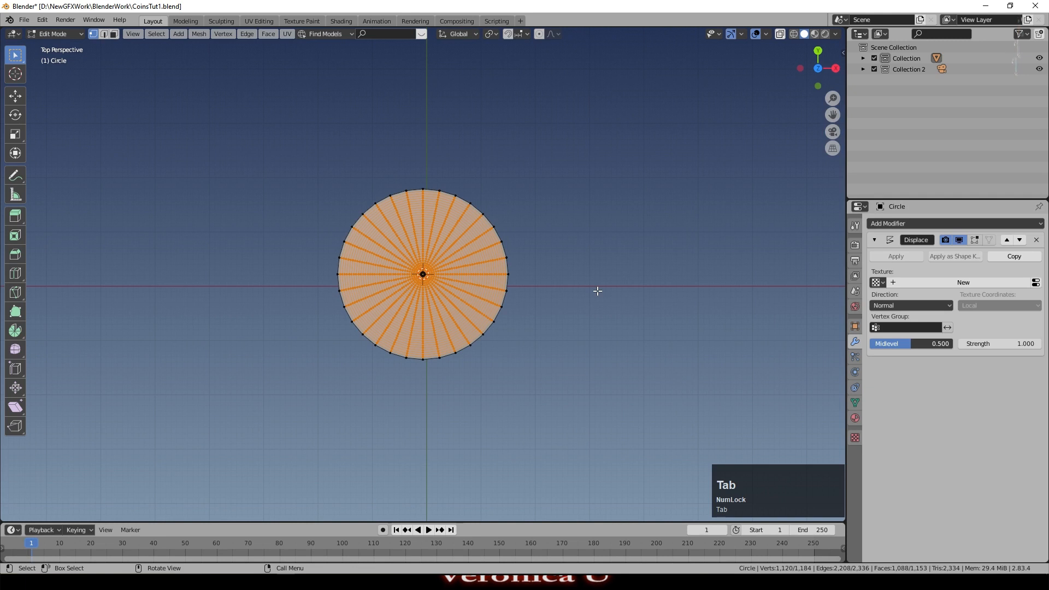
{"action": "key", "text": "a"}
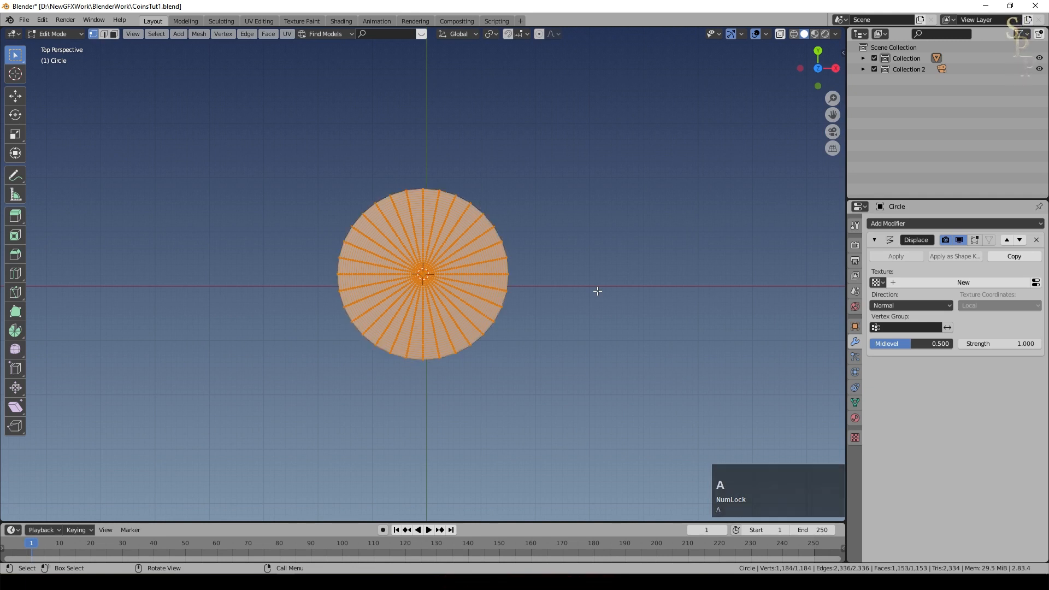
{"action": "key", "text": "u"}
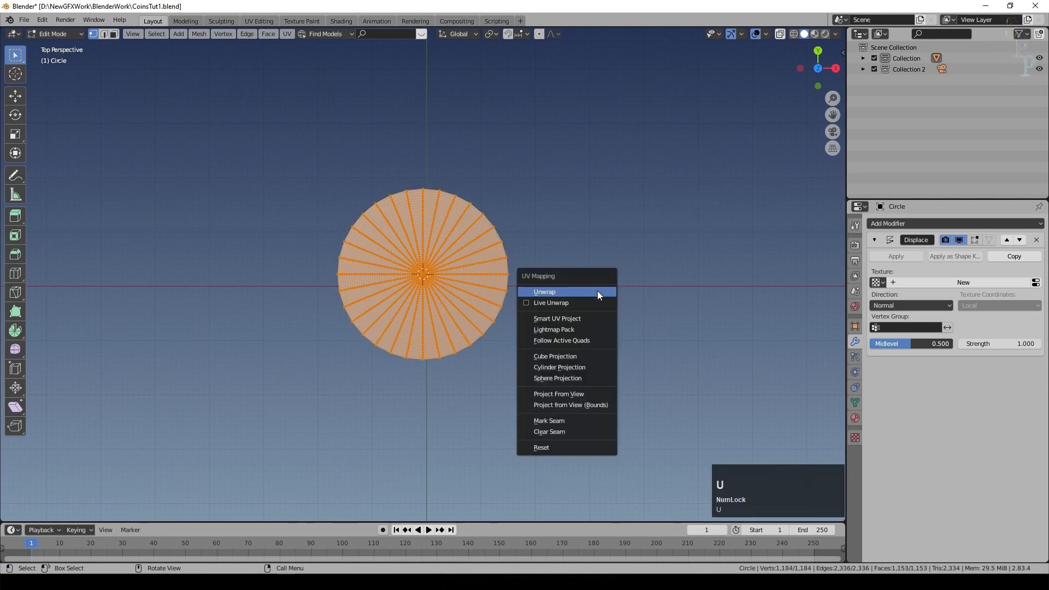
{"action": "left_click", "coordinate": [606, 404]}
{"action": "key", "text": "Tab"}
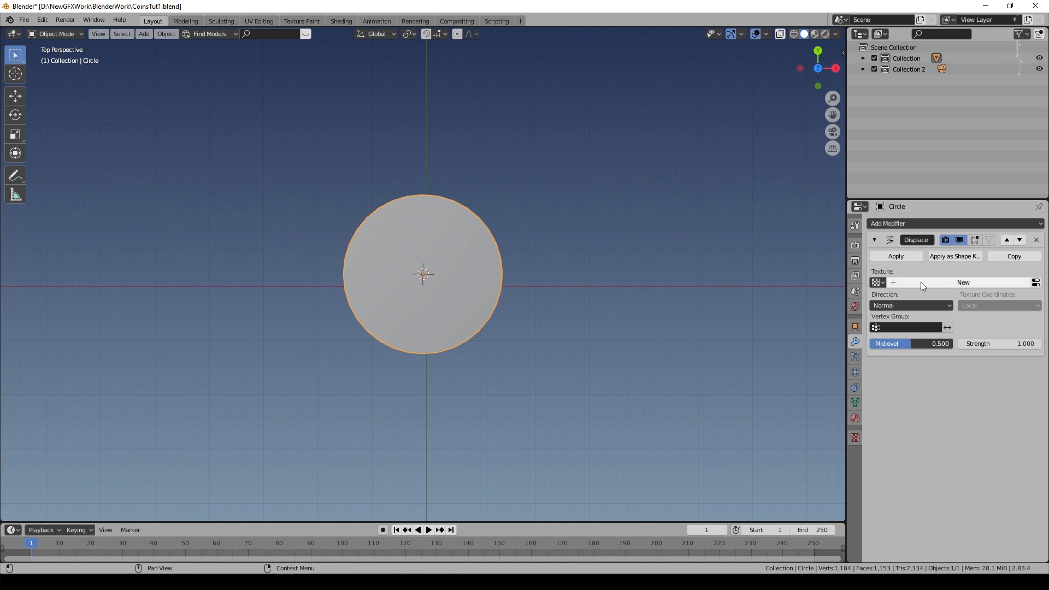
Step: Create a new texture for the Displace modifier and load the image RomanCoin3-both.jpg from Source Images\Coins into it
{"action": "left_click", "coordinate": [962, 283]}
{"action": "left_click", "coordinate": [1037, 283]}
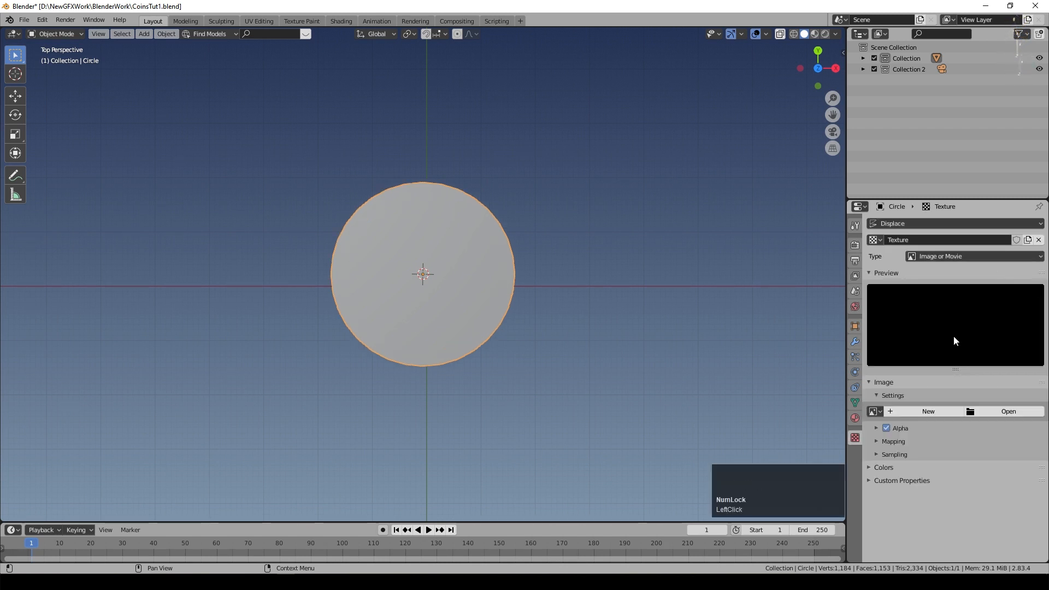
{"action": "left_click", "coordinate": [998, 410]}
{"action": "double_click", "coordinate": [387, 295]}
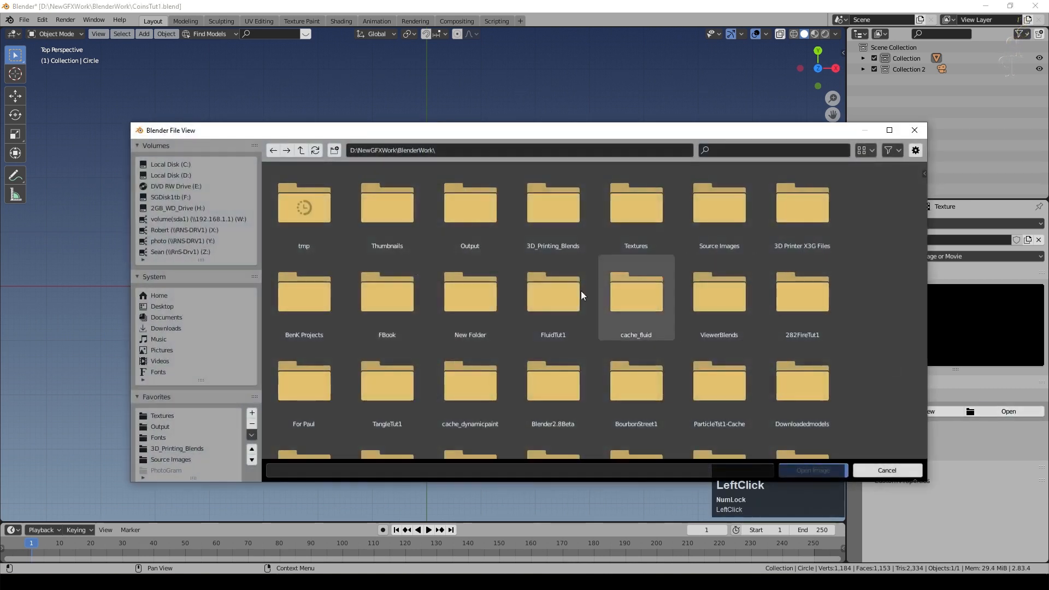
{"action": "left_click", "coordinate": [300, 211]}
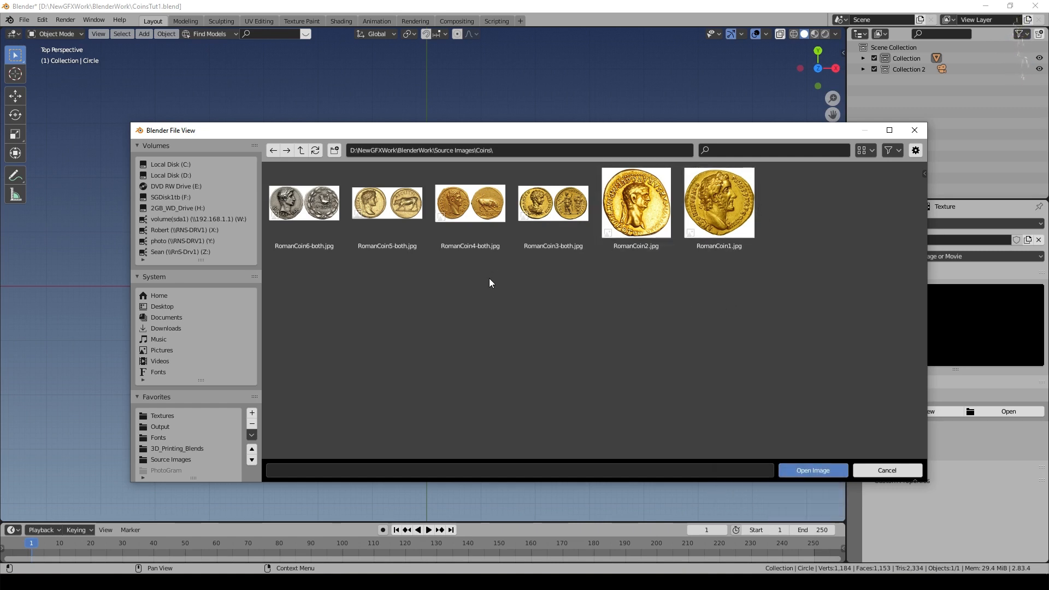
{"action": "left_click", "coordinate": [549, 205]}
{"action": "left_click", "coordinate": [817, 474]}
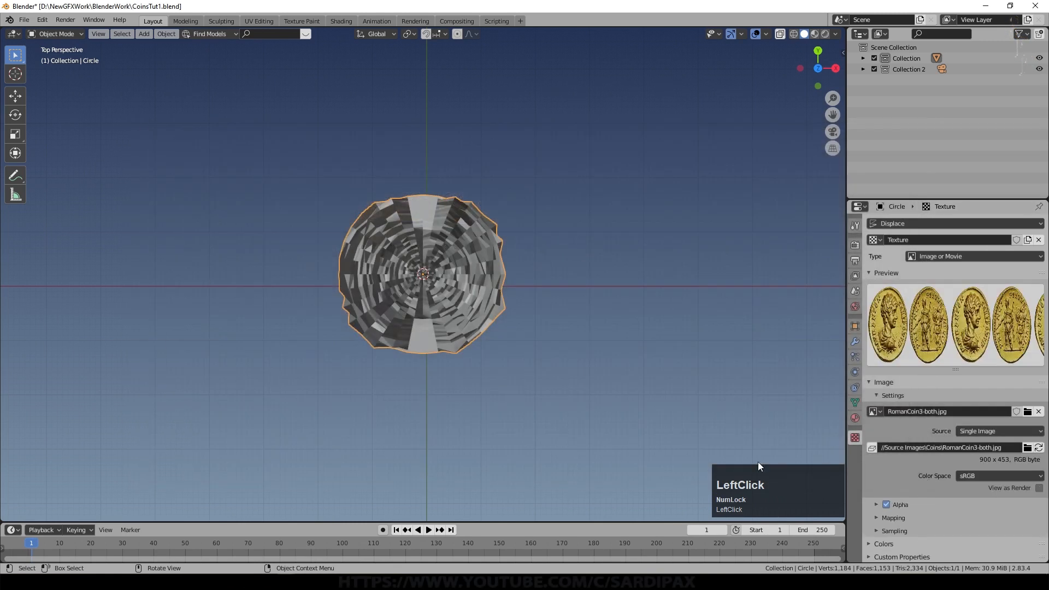
Step: Set the Displace modifier's strength to 0.1
{"action": "middle_click_drag", "start_coordinate": [435, 343], "coordinate": [576, 312]}
{"action": "scroll", "coordinate": [598, 320], "scroll_direction": "up", "scroll_amount": 3}
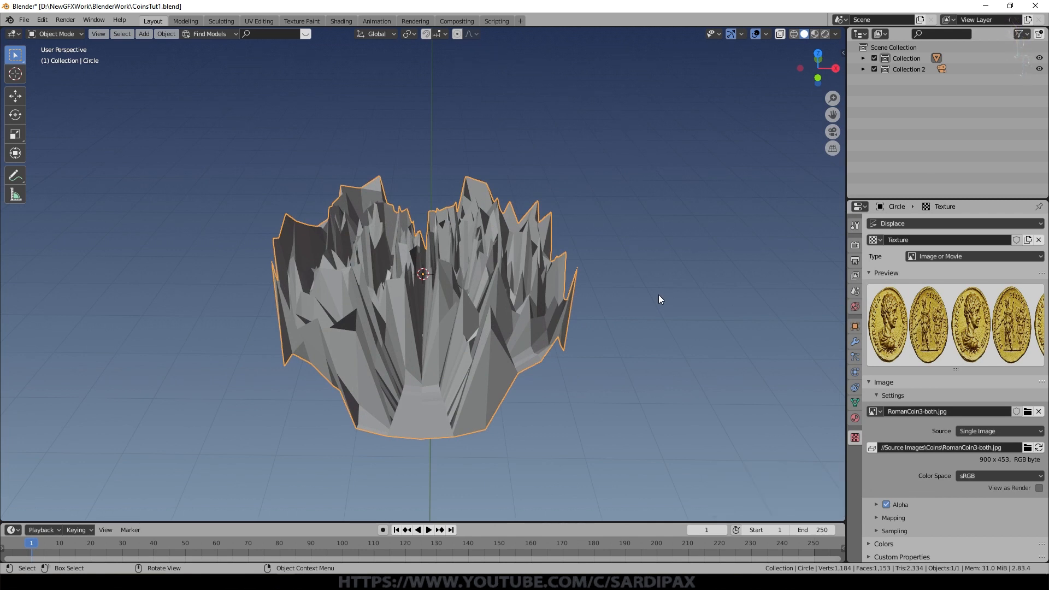
{"action": "left_click", "coordinate": [855, 342]}
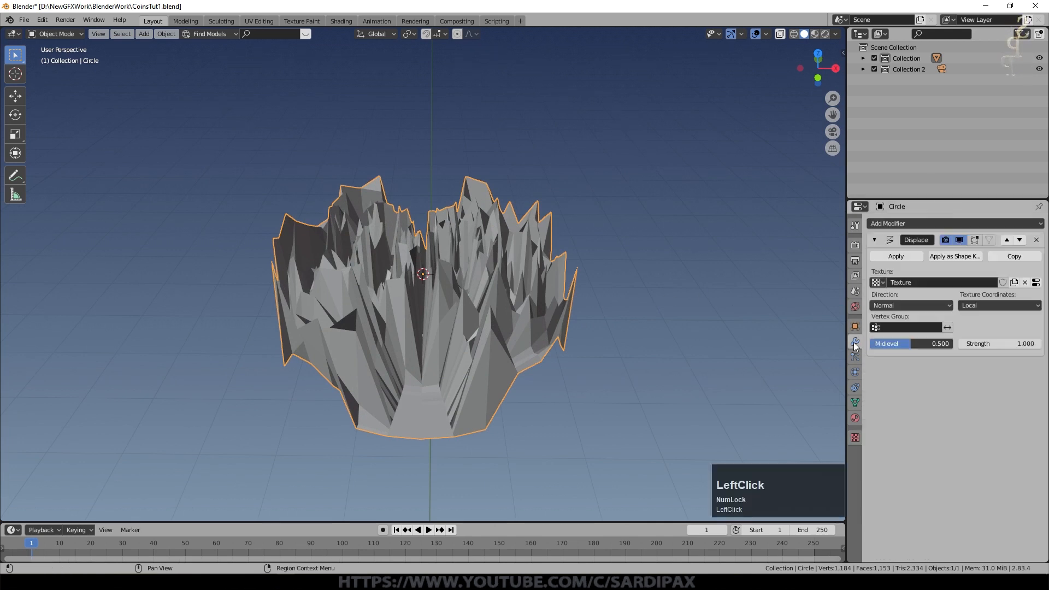
{"action": "left_click", "coordinate": [1016, 343]}
{"action": "type", "text": ".1"}
{"action": "key", "text": "Return"}
Step: Add a level 2 Subdivision Surface modifier to the disc and move it above the Displace modifier
{"action": "scroll", "coordinate": [689, 320], "scroll_direction": "up", "scroll_amount": 1}
{"action": "scroll", "coordinate": [629, 301], "scroll_direction": "up", "scroll_amount": 2}
{"action": "scroll", "coordinate": [656, 317], "scroll_direction": "down", "scroll_amount": 3}
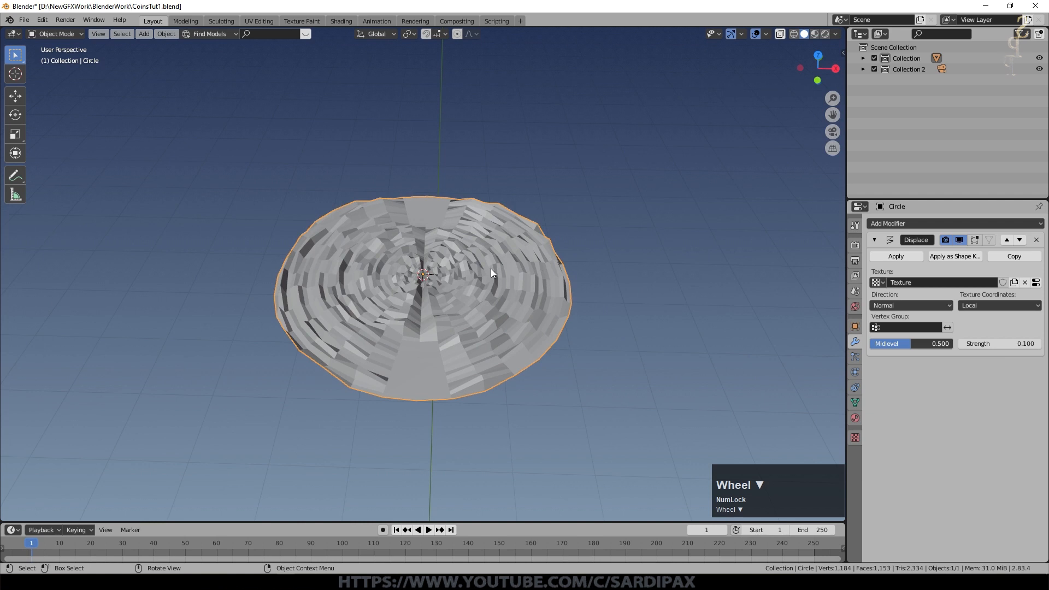
{"action": "key", "text": "ctrl"}
{"action": "key", "text": "ctrl+2"}
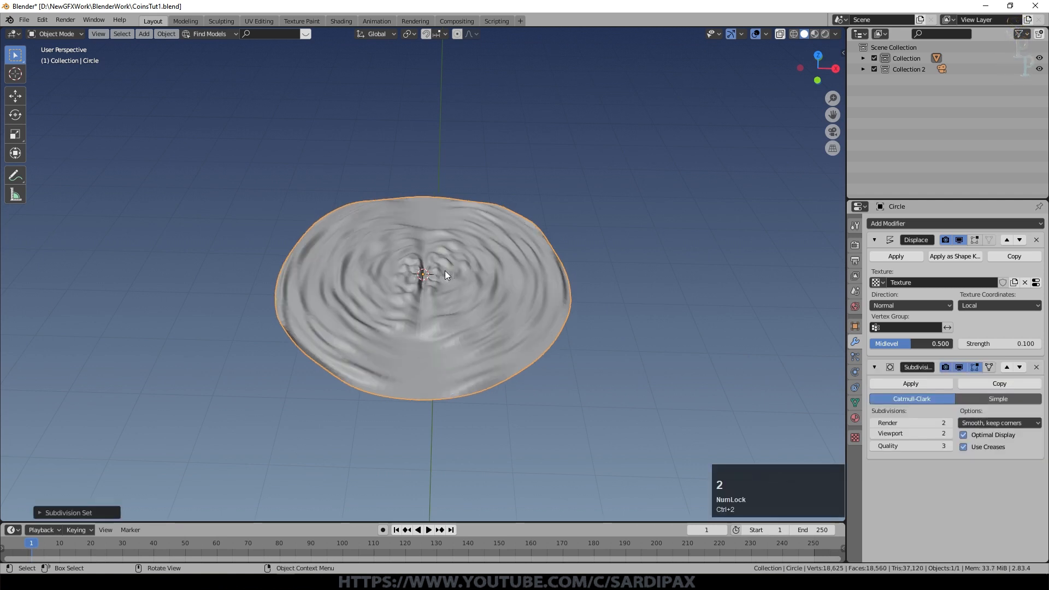
{"action": "left_click", "coordinate": [1007, 367]}
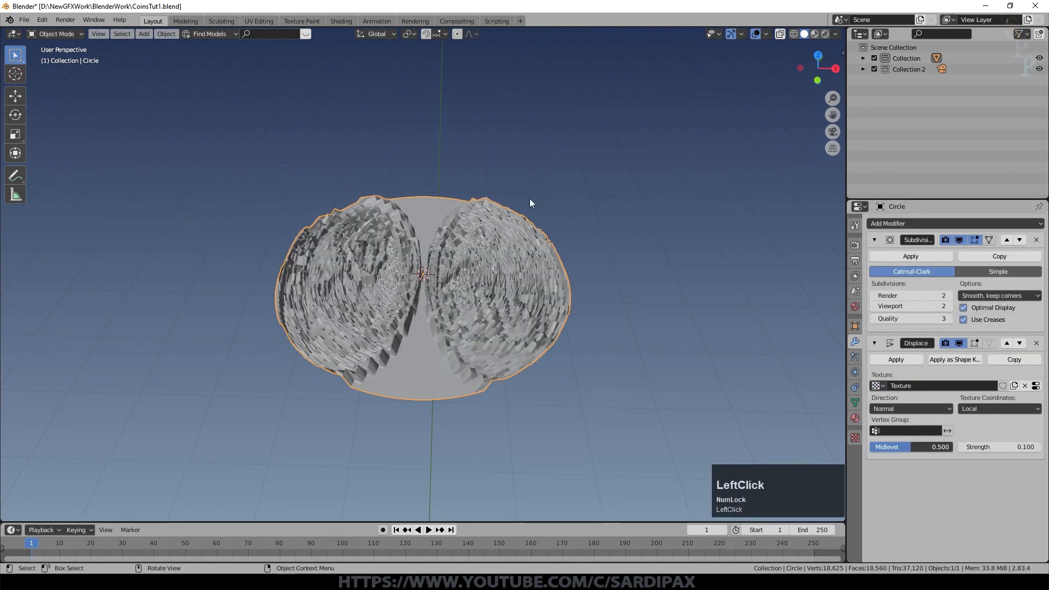
Step: Set the Displace modifier's strength to 0.05
{"action": "middle_click_drag", "start_coordinate": [475, 311], "coordinate": [300, 192]}
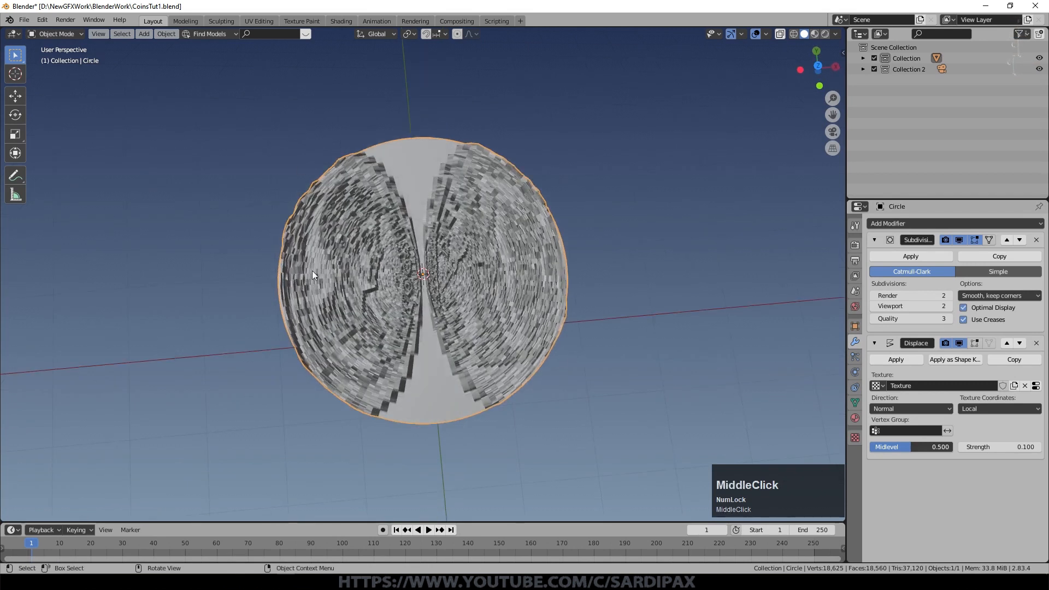
{"action": "middle_click_drag", "start_coordinate": [536, 382], "coordinate": [628, 330]}
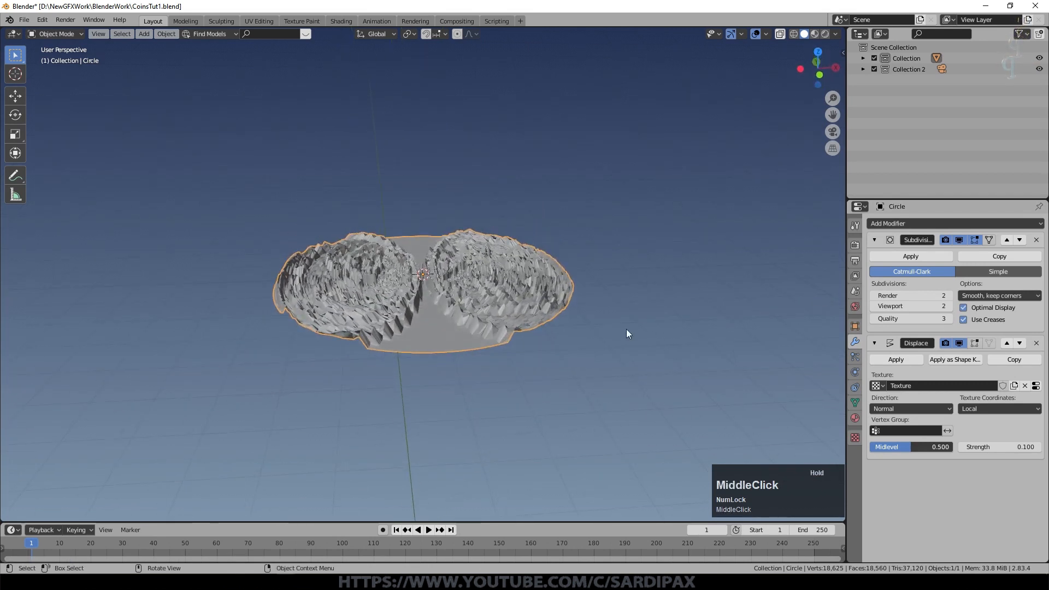
{"action": "left_click", "coordinate": [998, 447]}
{"action": "type", "text": ".05"}
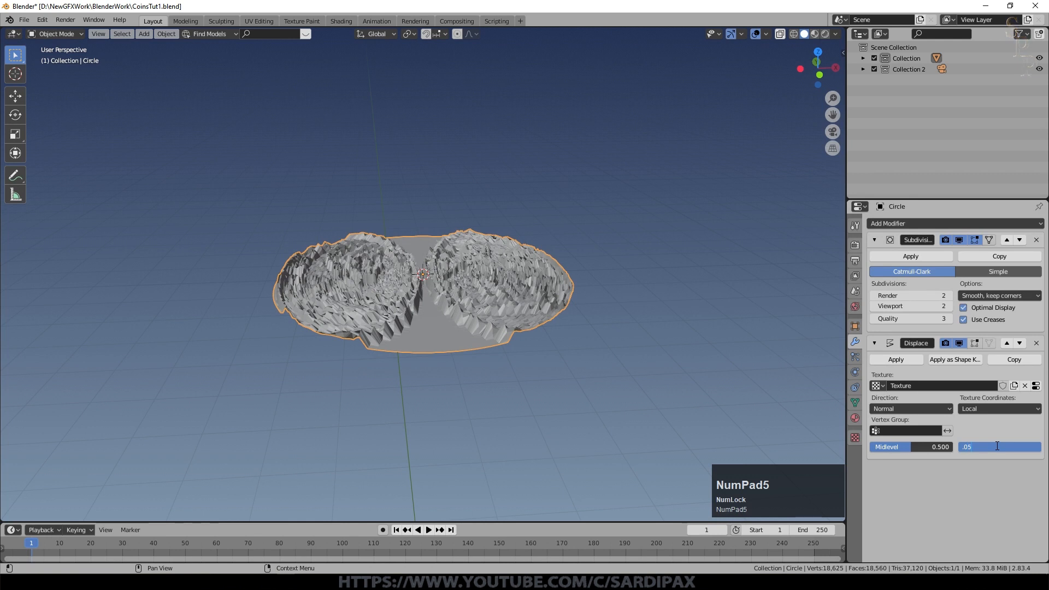
{"action": "key", "text": "KP_Enter"}
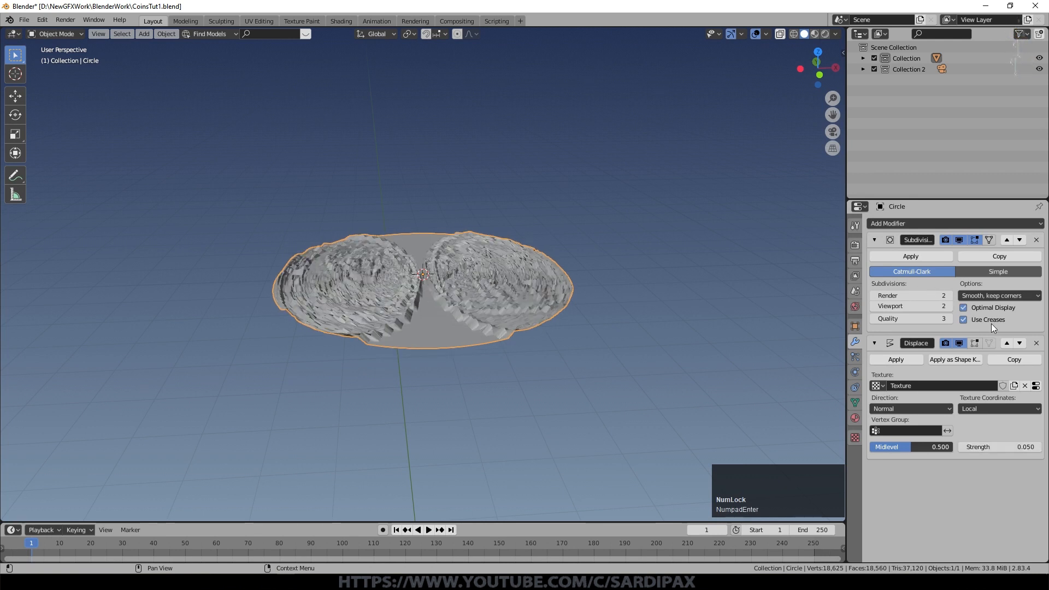
Step: Set the Displace texture's image mapping extension to Clip and check the texture preview
{"action": "left_click", "coordinate": [1036, 386]}
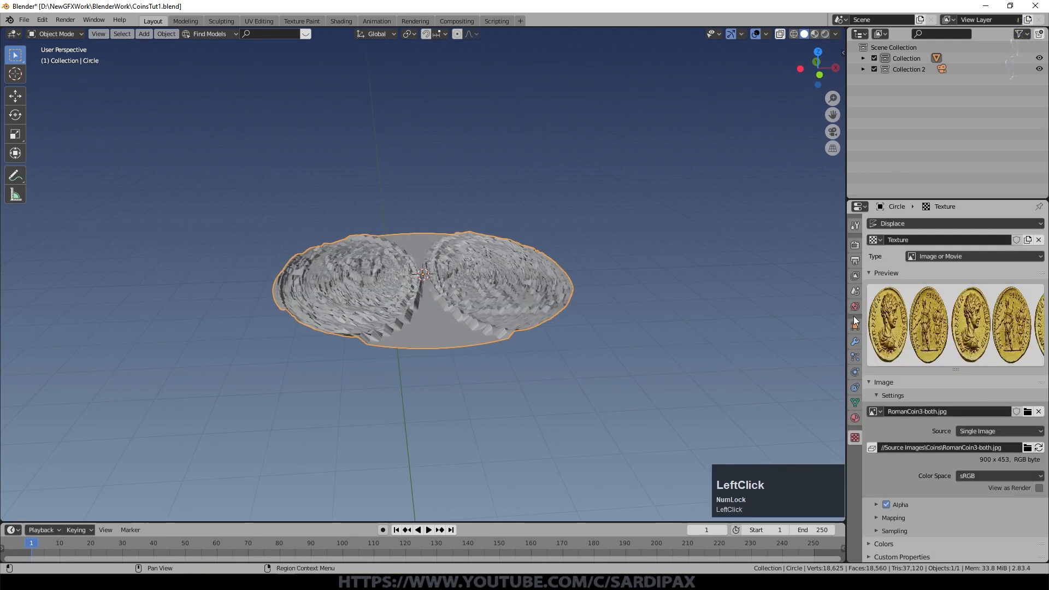
{"action": "left_click", "coordinate": [885, 273]}
{"action": "left_click", "coordinate": [889, 421]}
{"action": "left_click", "coordinate": [982, 457]}
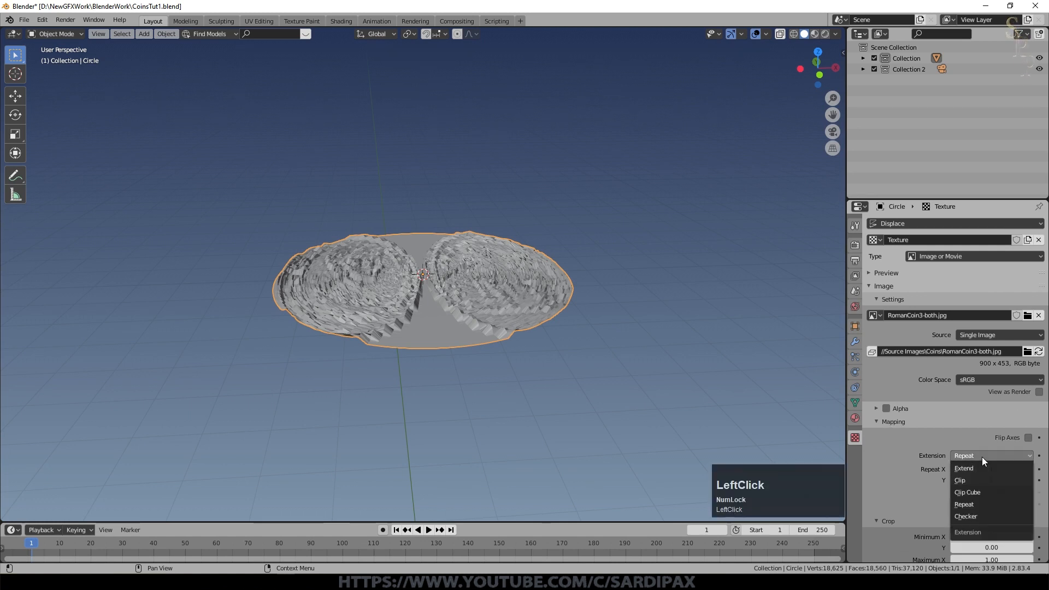
{"action": "left_click", "coordinate": [978, 481]}
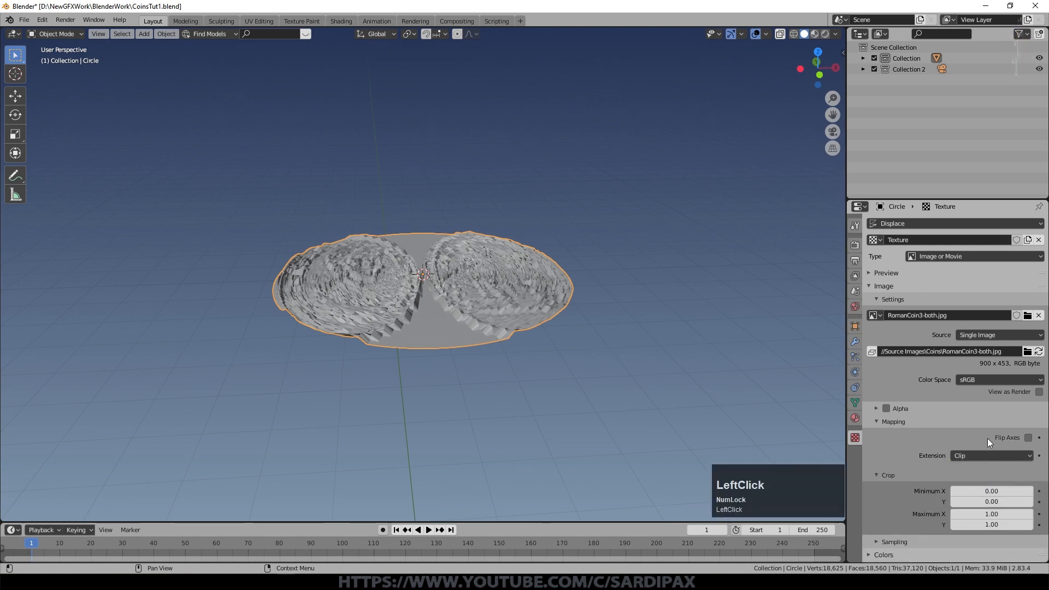
{"action": "scroll", "coordinate": [779, 277], "scroll_direction": "up", "scroll_amount": 2}
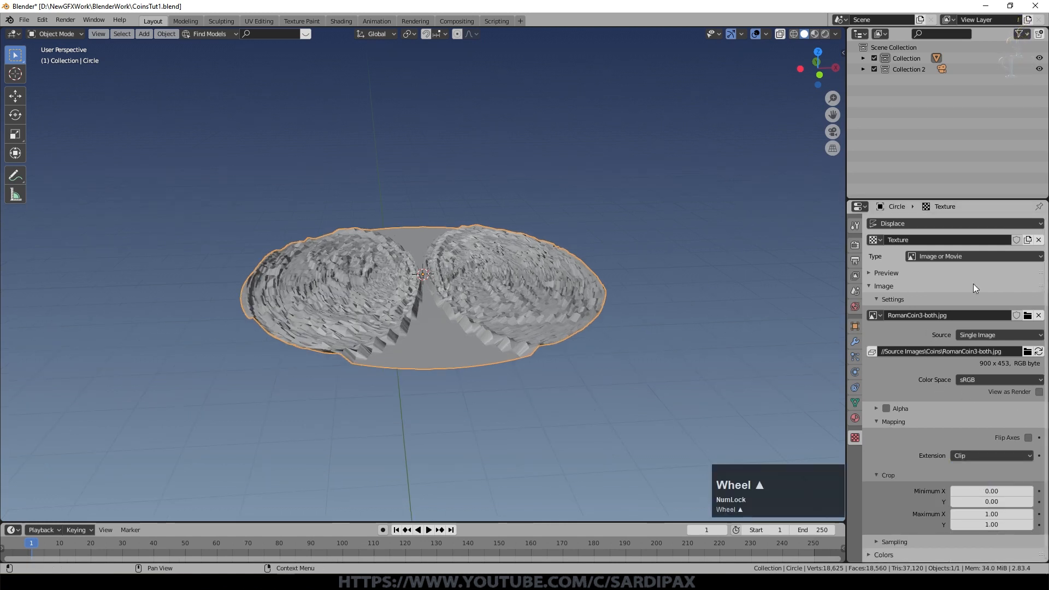
{"action": "left_click", "coordinate": [873, 271]}
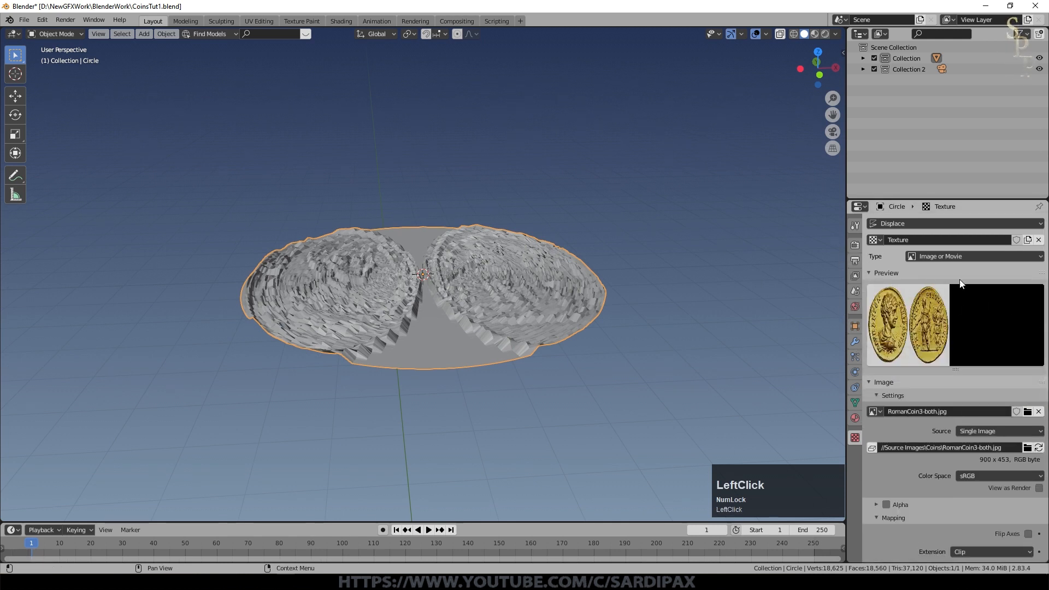
{"action": "scroll", "coordinate": [936, 439], "scroll_direction": "down", "scroll_amount": 5}
{"action": "scroll", "coordinate": [933, 432], "scroll_direction": "up", "scroll_amount": 5}
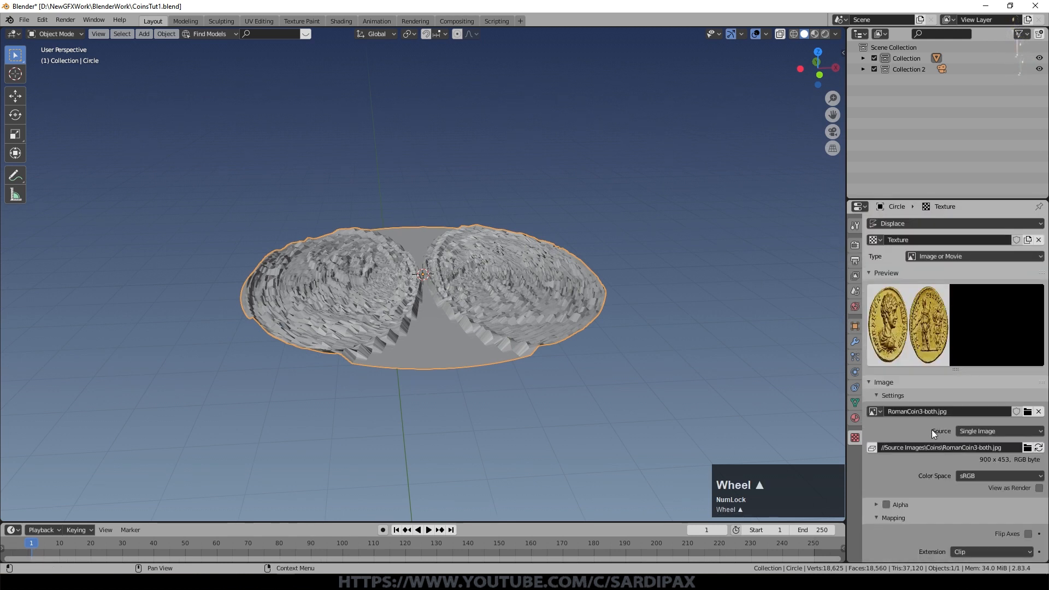
Step: Switch the texture's extension to Repeat for comparison and return it to Clip
{"action": "left_click", "coordinate": [877, 392]}
{"action": "left_click", "coordinate": [983, 456]}
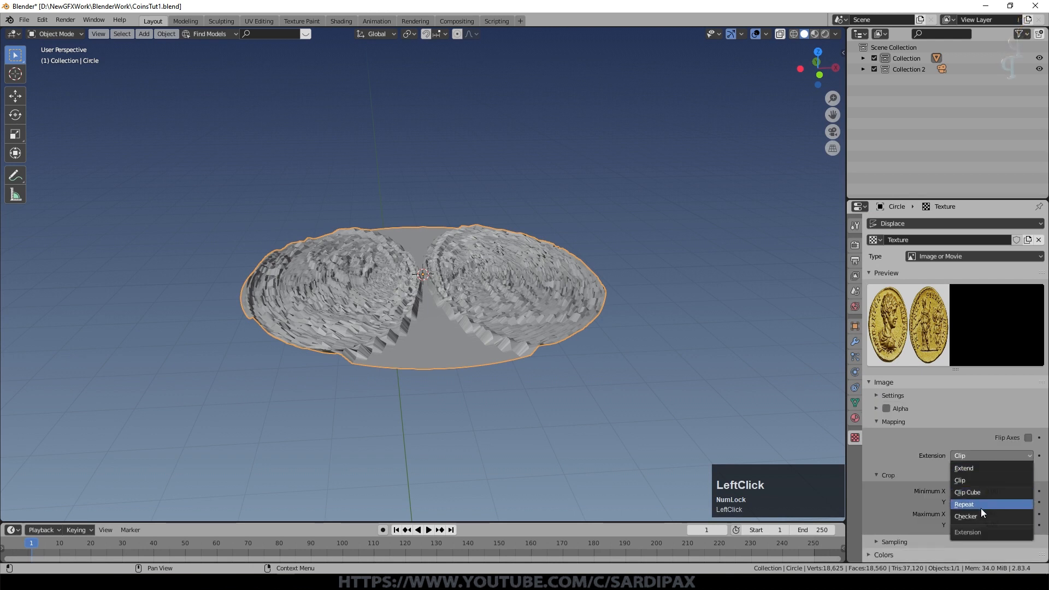
{"action": "left_click", "coordinate": [981, 508]}
{"action": "left_click", "coordinate": [975, 457]}
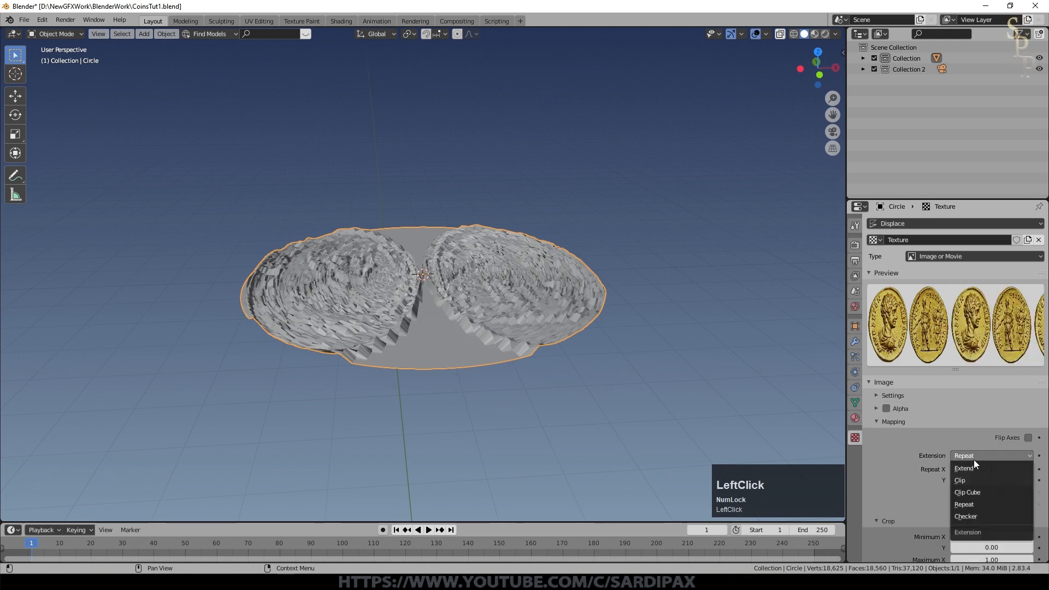
{"action": "left_click", "coordinate": [978, 482]}
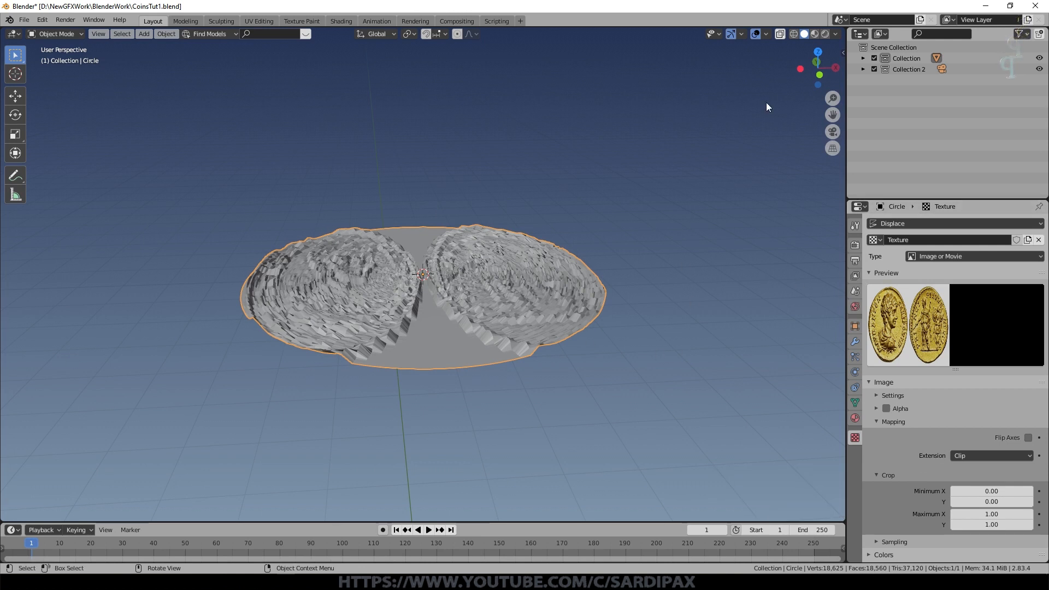
Step: Split the 3D viewport horizontally and make the upper area a UV Editor showing RomanCoin3-both.jpg
{"action": "left_click_drag", "start_coordinate": [844, 33], "coordinate": [765, 247]}
{"action": "left_click", "coordinate": [12, 34]}
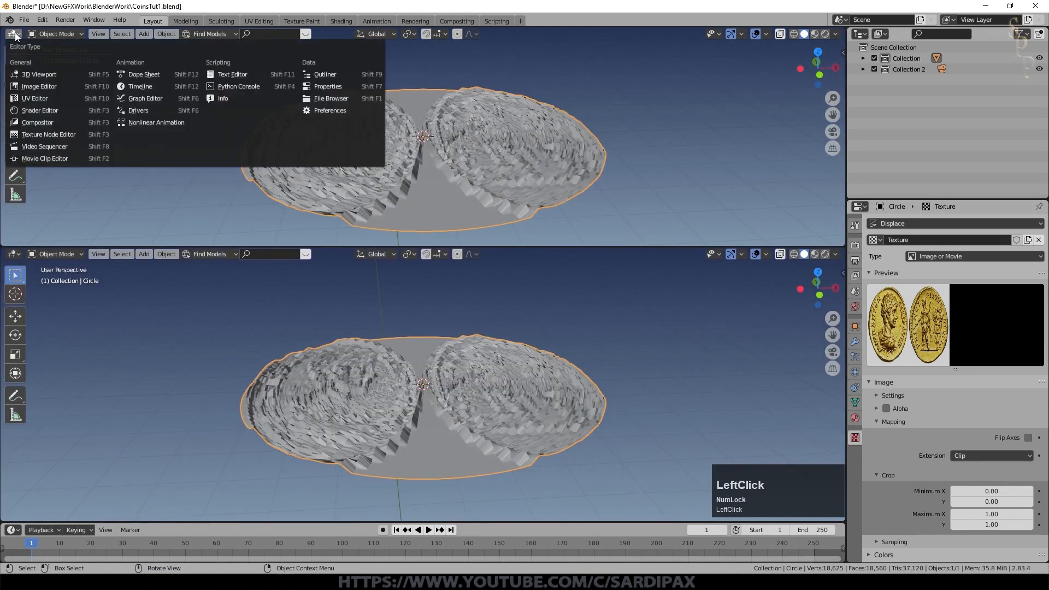
{"action": "left_click", "coordinate": [47, 100]}
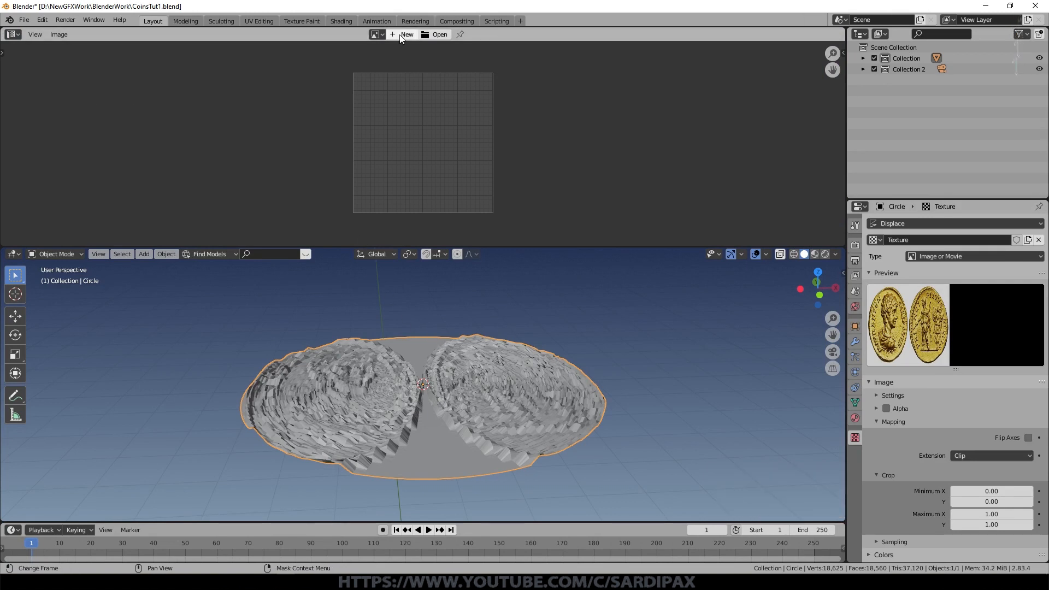
{"action": "left_click", "coordinate": [377, 35]}
{"action": "left_click", "coordinate": [394, 61]}
{"action": "scroll", "coordinate": [397, 148], "scroll_direction": "down", "scroll_amount": 3}
Step: In Edit Mode, select all the disc's UVs and scale them along X into a circle
{"action": "key", "text": "Tab"}
{"action": "scroll", "coordinate": [398, 148], "scroll_direction": "up", "scroll_amount": 1}
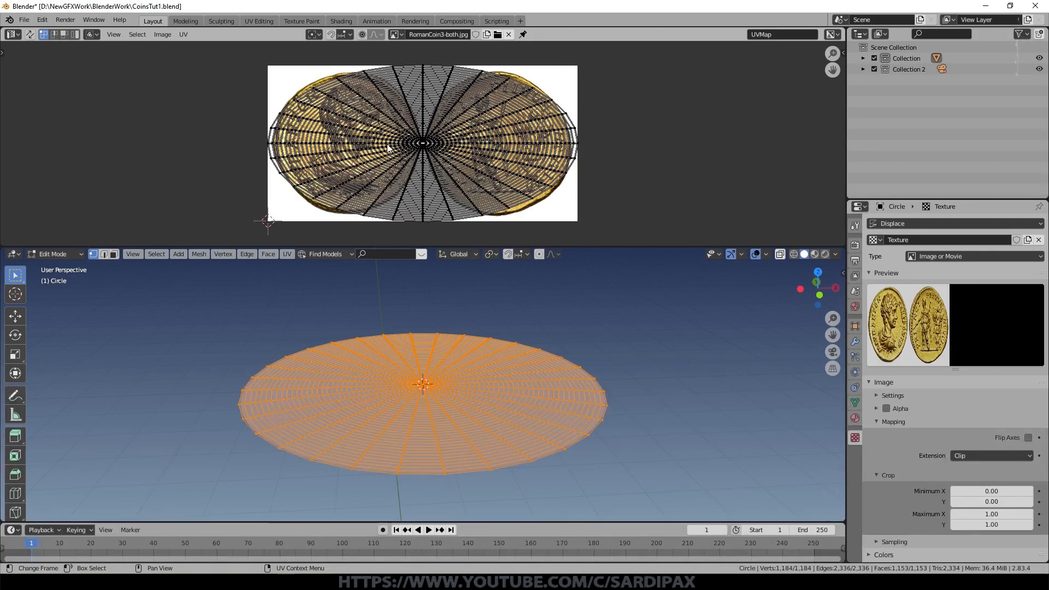
{"action": "key", "text": "a"}
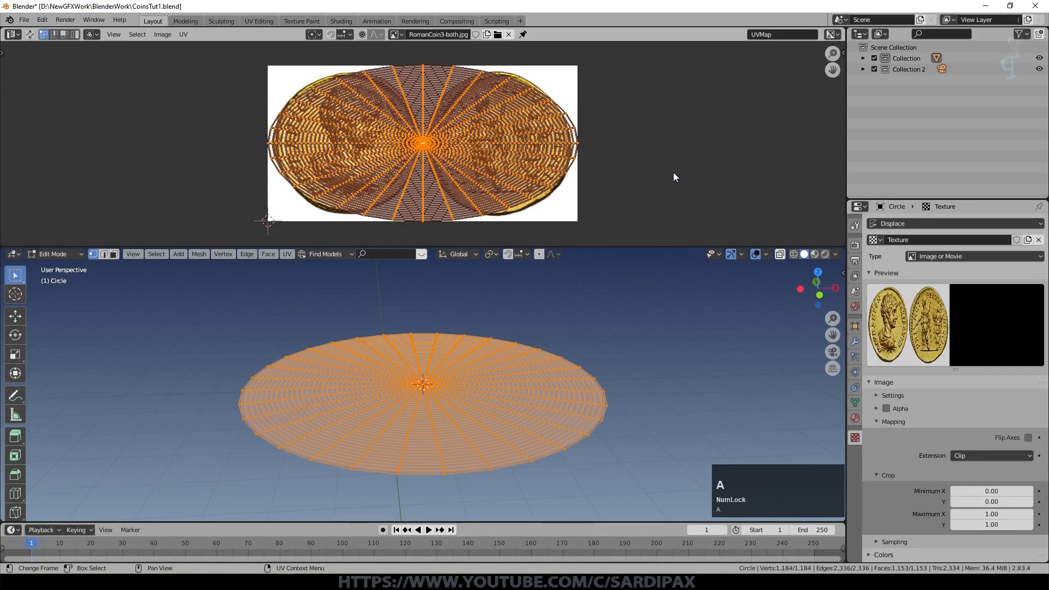
{"action": "key", "text": "s"}
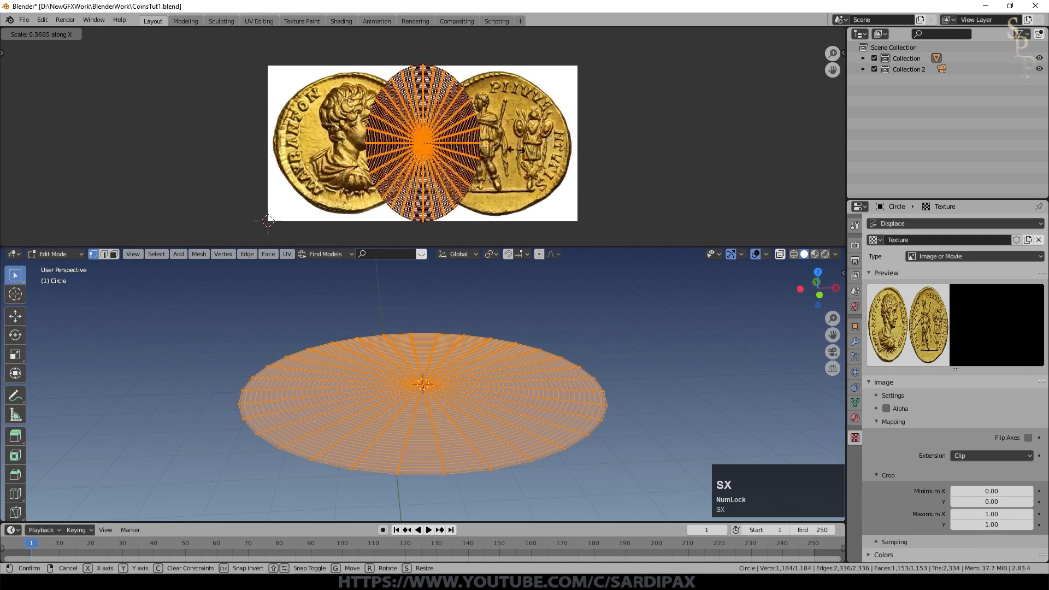
{"action": "left_click", "coordinate": [543, 149]}
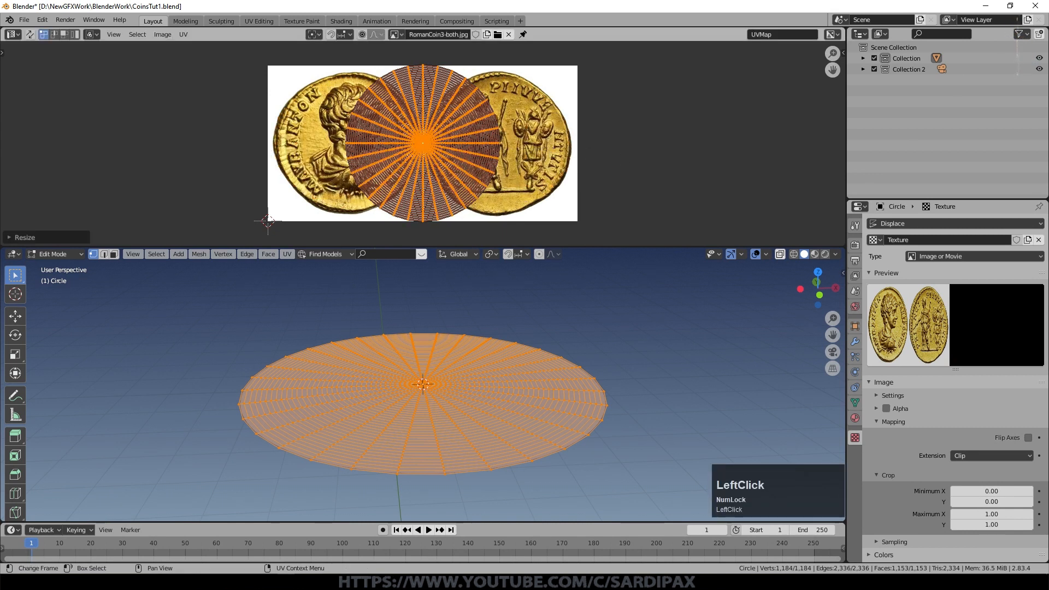
Step: Move and scale the UV circle to fit the portrait coin in the image, and return to Object Mode
{"action": "key", "text": "g"}
{"action": "left_click", "coordinate": [612, 179]}
{"action": "key", "text": "g"}
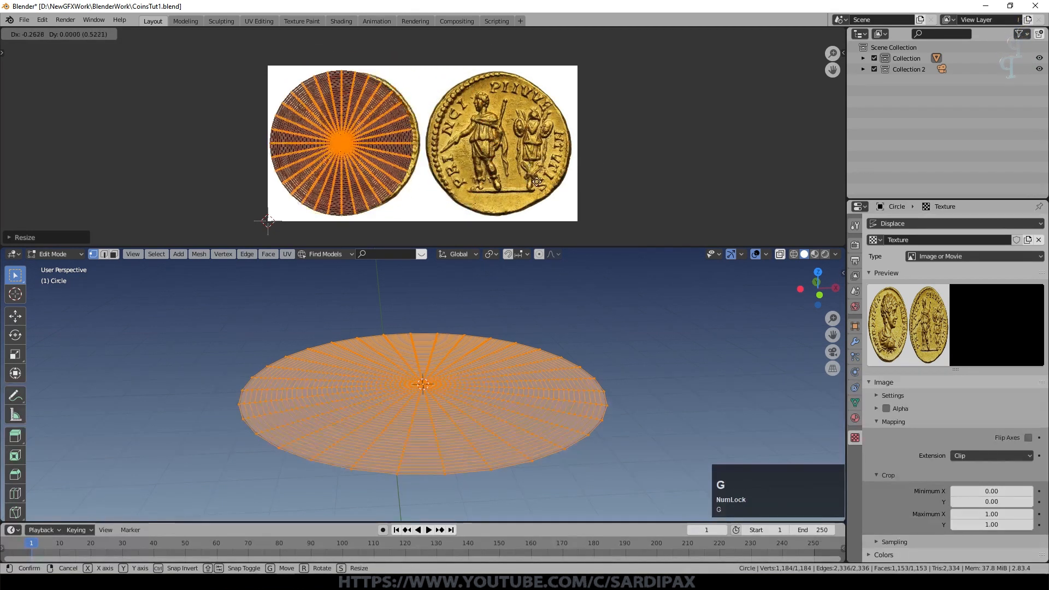
{"action": "left_click", "coordinate": [538, 181]}
{"action": "key", "text": "s"}
{"action": "left_click", "coordinate": [595, 190]}
{"action": "key", "text": "Tab"}
Step: Set the Displace modifier's texture coordinates to UV using the UVMap layer, and inspect the relief
{"action": "middle_click_drag", "start_coordinate": [415, 349], "coordinate": [468, 279]}
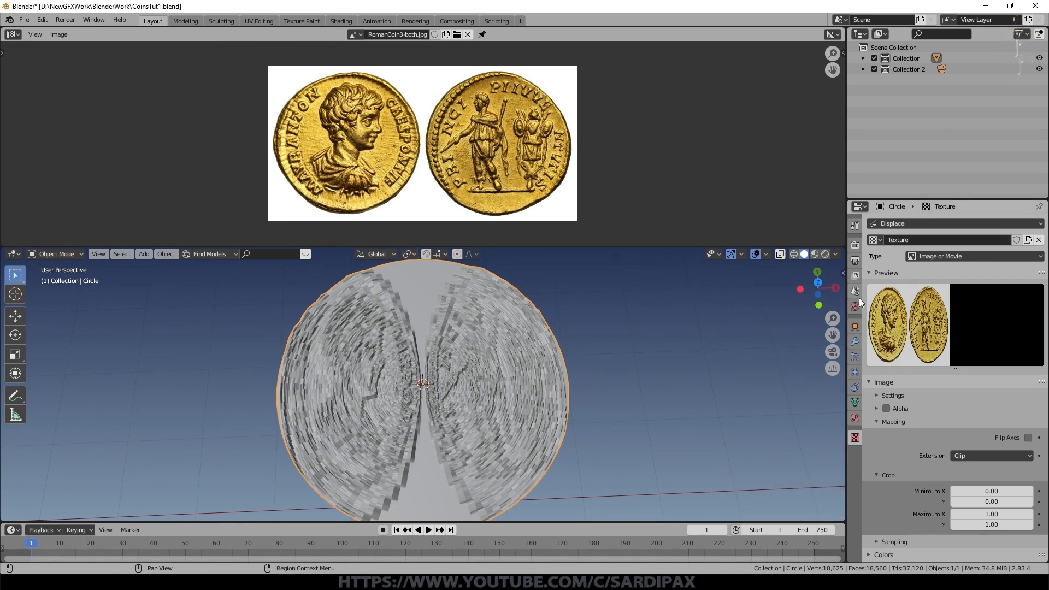
{"action": "left_click", "coordinate": [855, 342]}
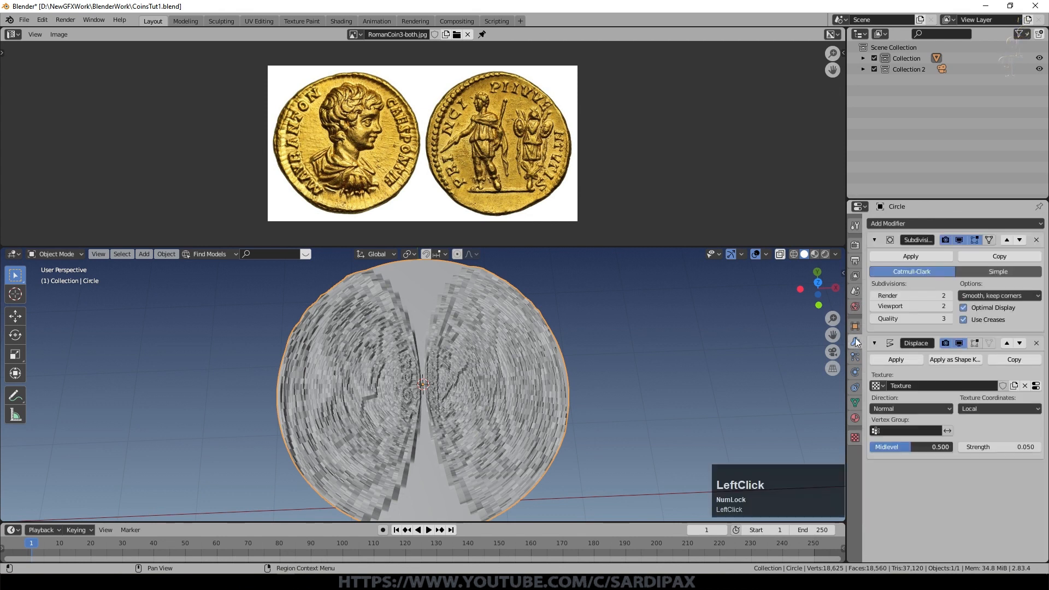
{"action": "left_click", "coordinate": [991, 408]}
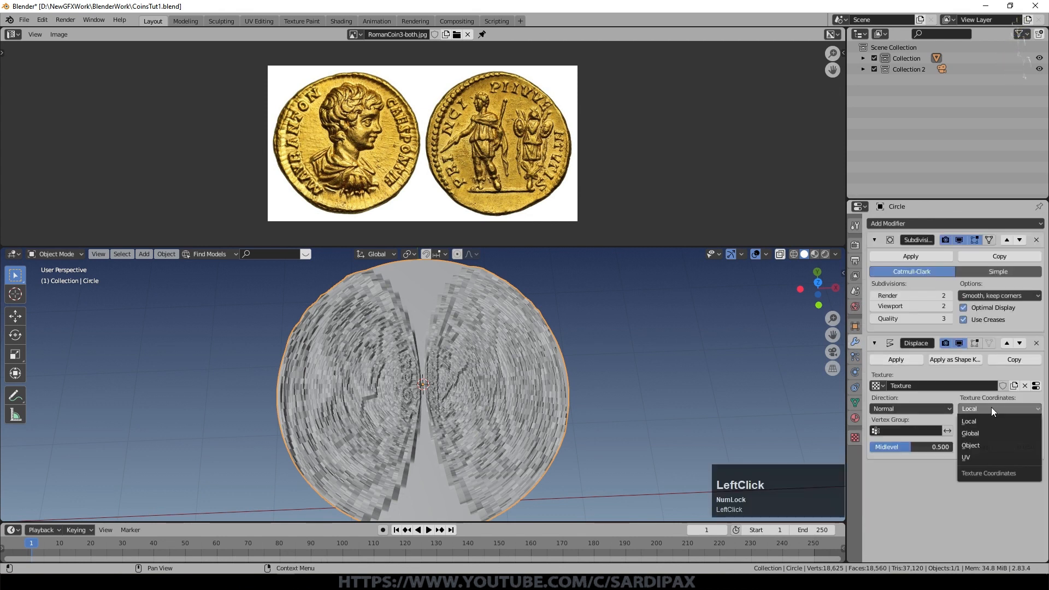
{"action": "left_click", "coordinate": [982, 458]}
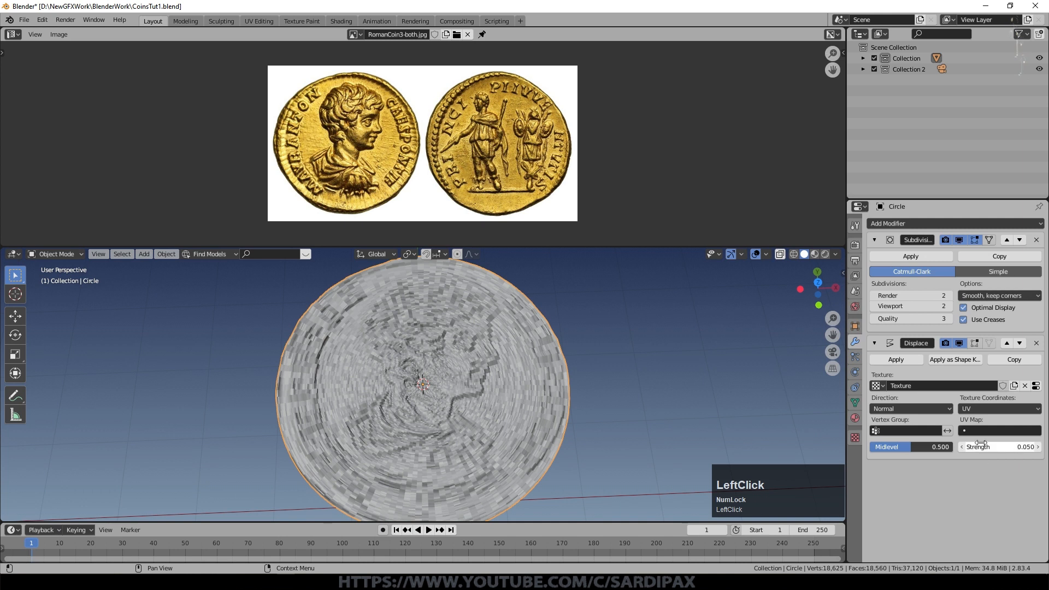
{"action": "left_click", "coordinate": [978, 431]}
{"action": "left_click", "coordinate": [975, 449]}
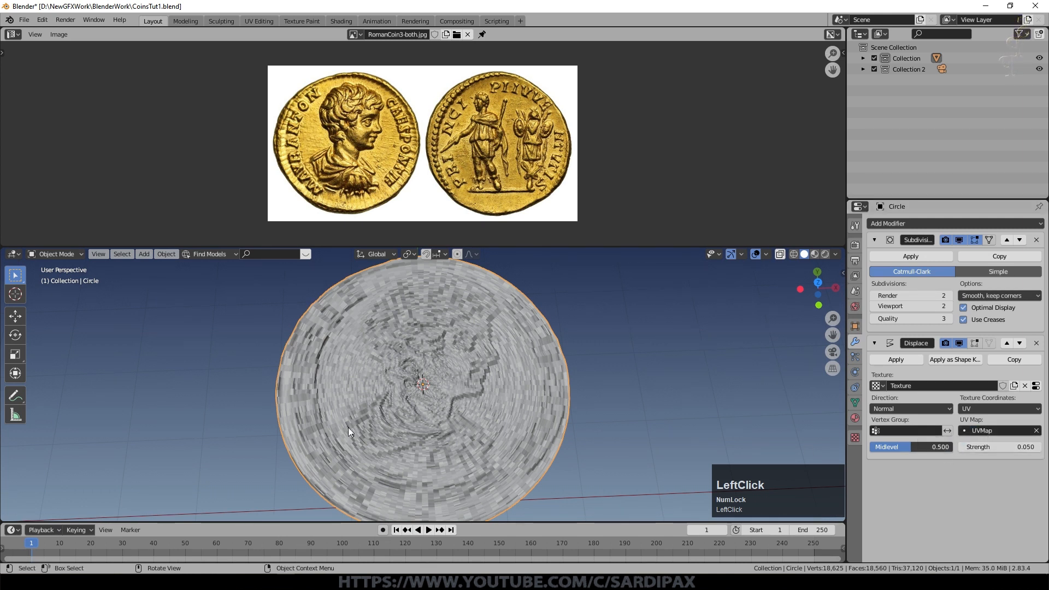
{"action": "scroll", "coordinate": [593, 455], "scroll_direction": "up", "scroll_amount": 5}
{"action": "middle_click_drag", "start_coordinate": [582, 464], "coordinate": [579, 427]}
{"action": "scroll", "coordinate": [580, 427], "scroll_direction": "down", "scroll_amount": 4}
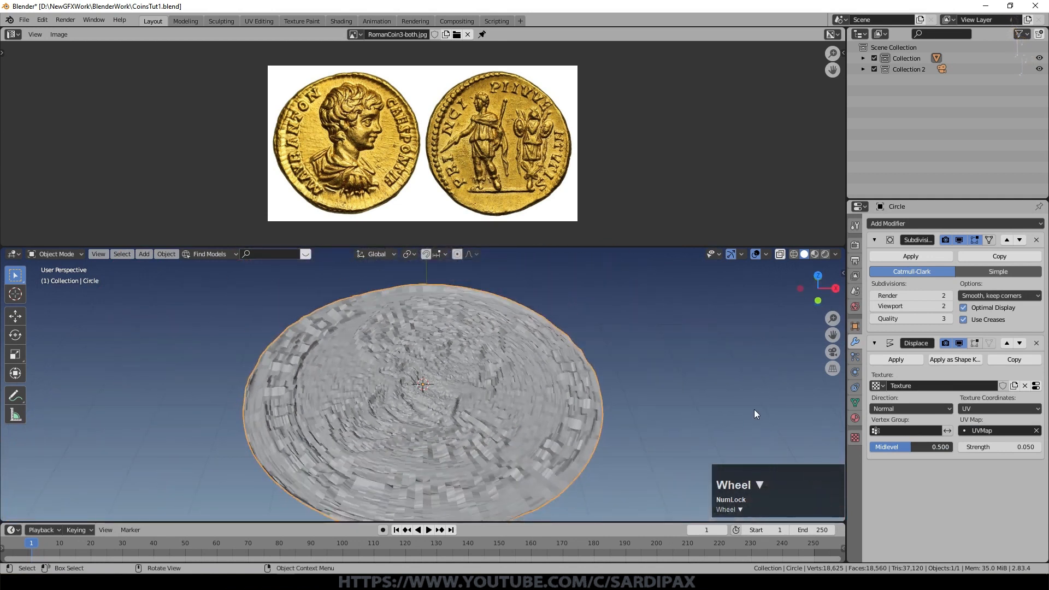
Step: Raise the Subdivision Surface modifier's viewport and render levels first to 3 and finally to 4
{"action": "left_click", "coordinate": [950, 306]}
{"action": "left_click", "coordinate": [950, 296]}
{"action": "mouse_move", "coordinate": [597, 364]}
{"action": "middle_mouse_down"}
{"action": "mouse_move", "coordinate": [598, 429]}
{"action": "mouse_move", "coordinate": [607, 361]}
{"action": "middle_mouse_up"}
{"action": "scroll", "coordinate": [599, 381], "scroll_direction": "up", "scroll_amount": 5}
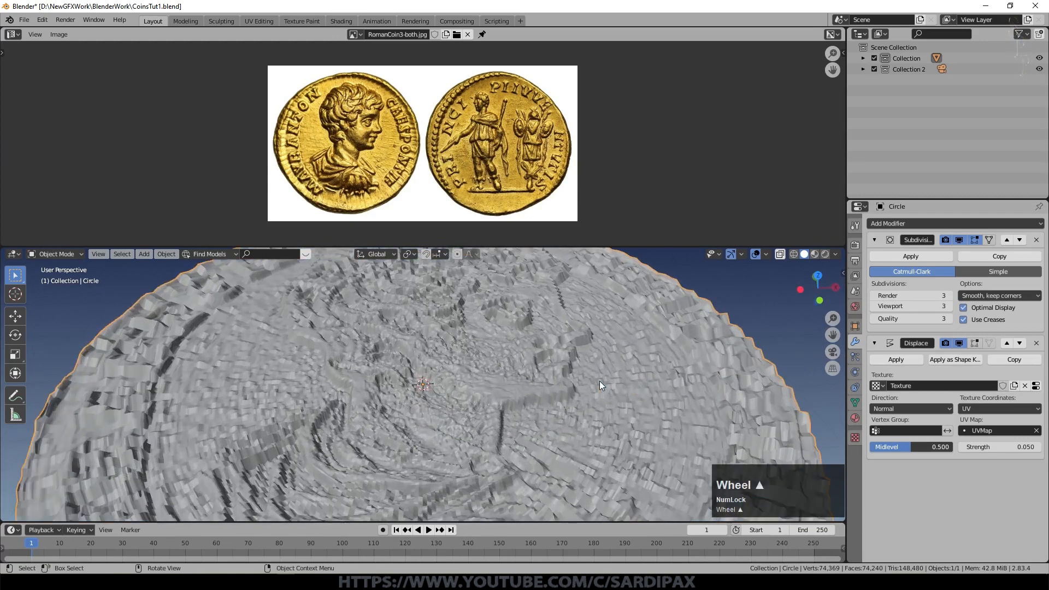
{"action": "scroll", "coordinate": [600, 384], "scroll_direction": "down", "scroll_amount": 3}
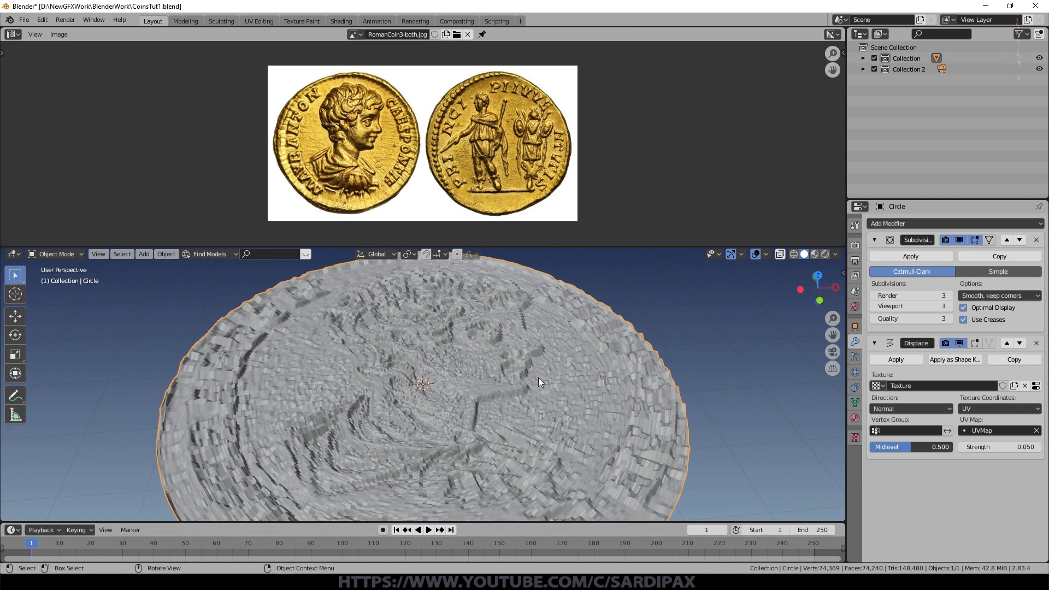
{"action": "middle_click_drag", "start_coordinate": [549, 359], "coordinate": [551, 417]}
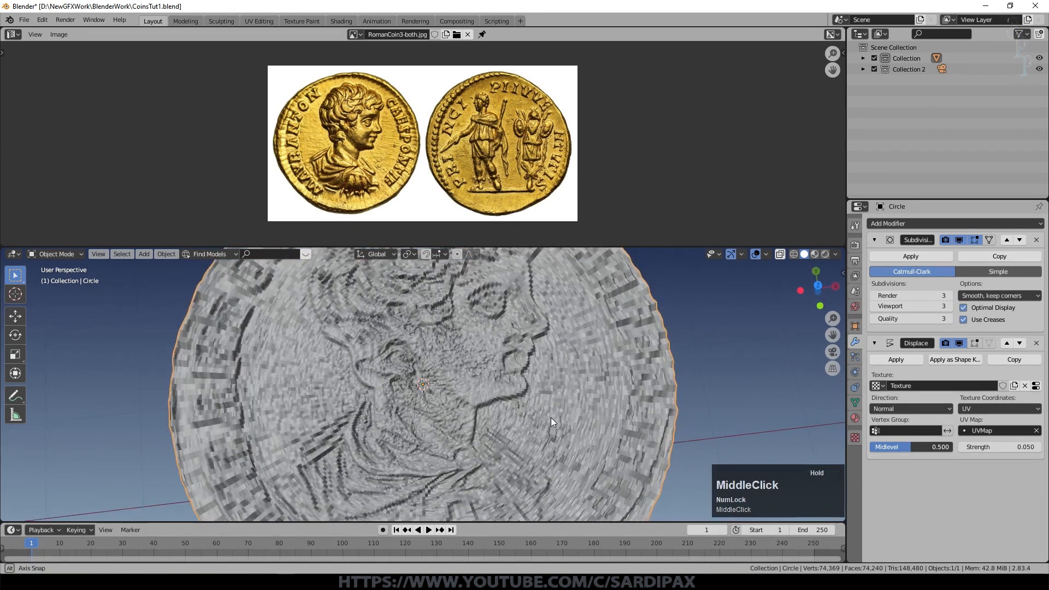
{"action": "left_click", "coordinate": [950, 298]}
{"action": "left_click", "coordinate": [951, 307]}
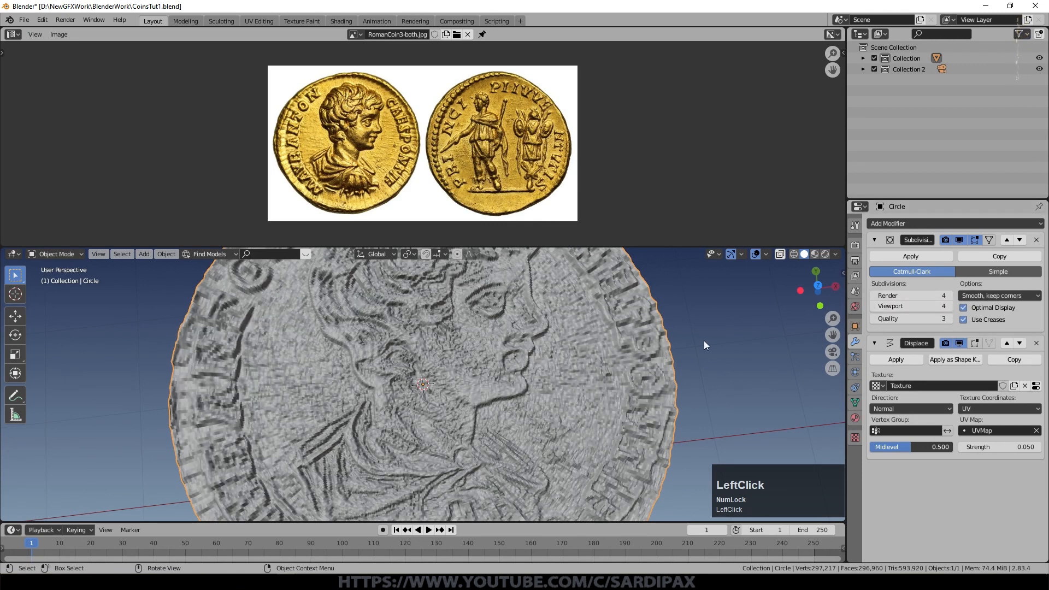
Step: Set the Displace modifier's strength to 0.035 for a shallower relief
{"action": "middle_click_drag", "start_coordinate": [527, 382], "coordinate": [530, 339]}
{"action": "scroll", "coordinate": [534, 363], "scroll_direction": "up", "scroll_amount": 4}
{"action": "left_click", "coordinate": [1019, 448]}
{"action": "type", "text": ".0"}
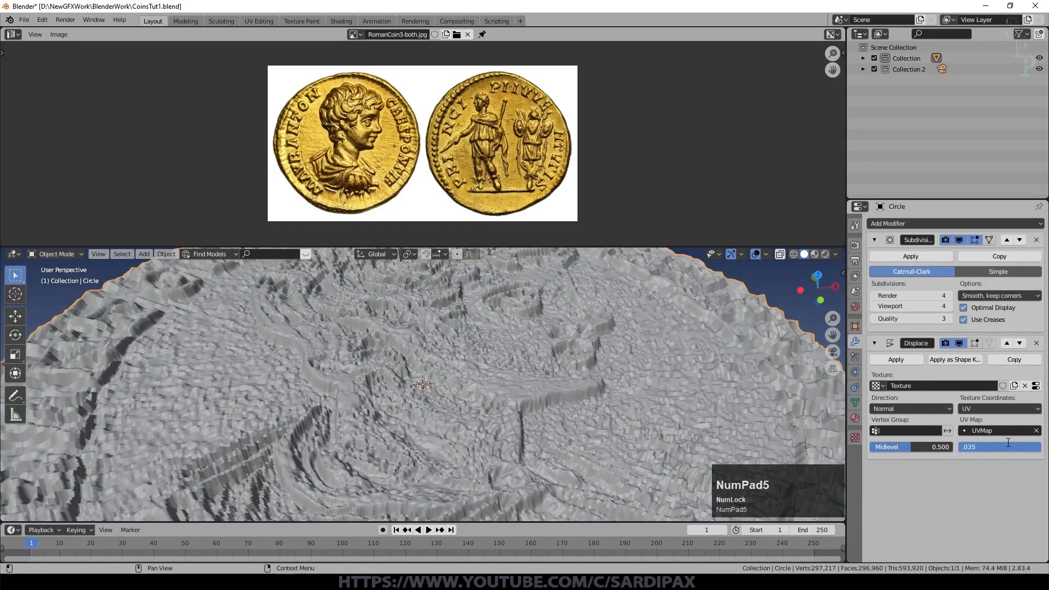
{"action": "key", "text": "Return"}
Step: Open the displacement texture's sampling settings and set the filter size to 10
{"action": "left_click", "coordinate": [1036, 386]}
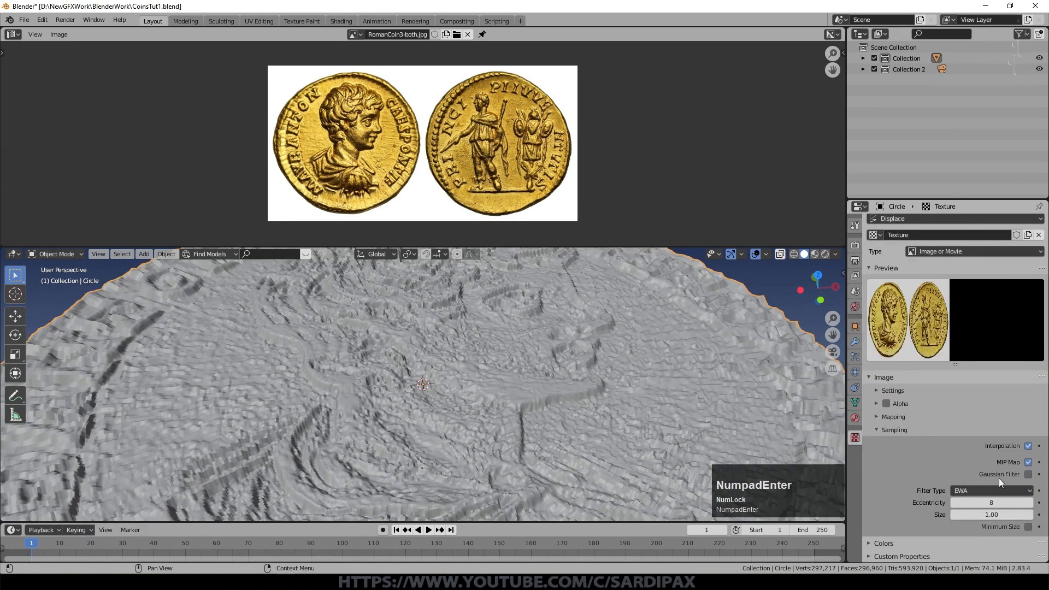
{"action": "left_click", "coordinate": [999, 514]}
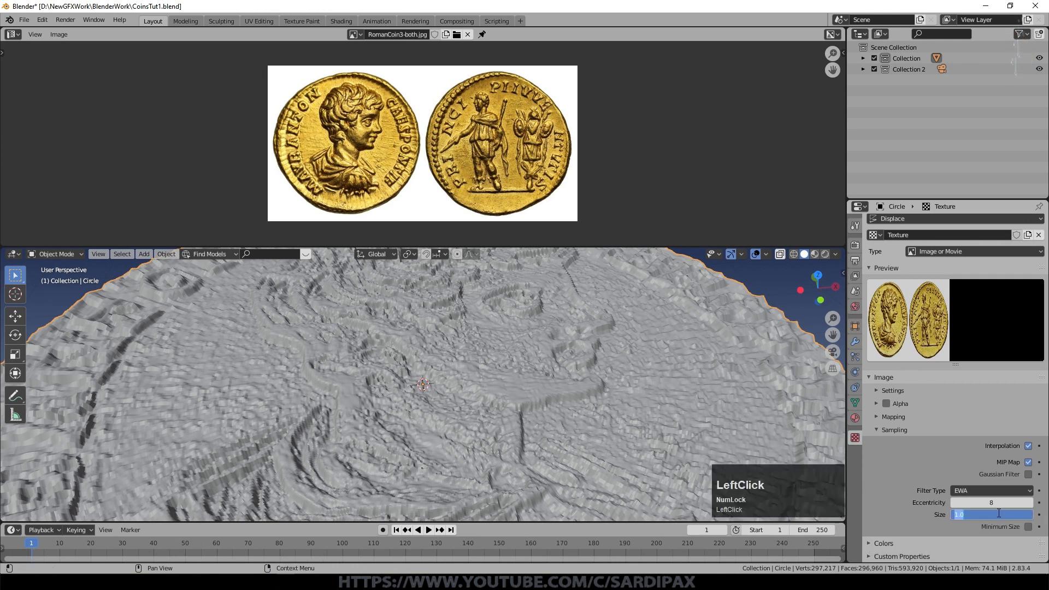
{"action": "type", "text": "10"}
{"action": "key", "text": "KP_Enter"}
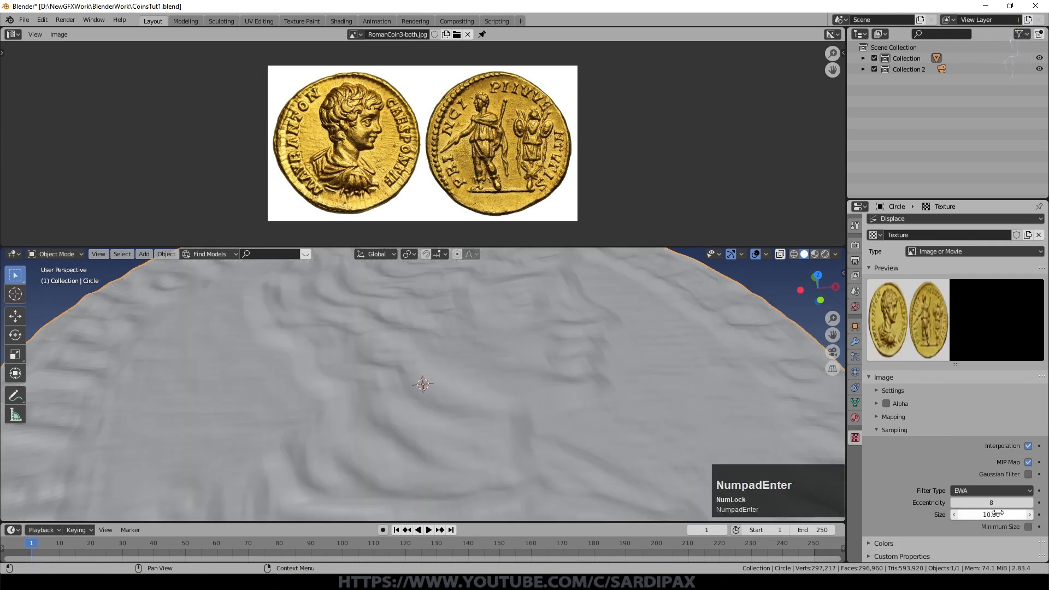
{"action": "scroll", "coordinate": [428, 379], "scroll_direction": "down", "scroll_amount": 3}
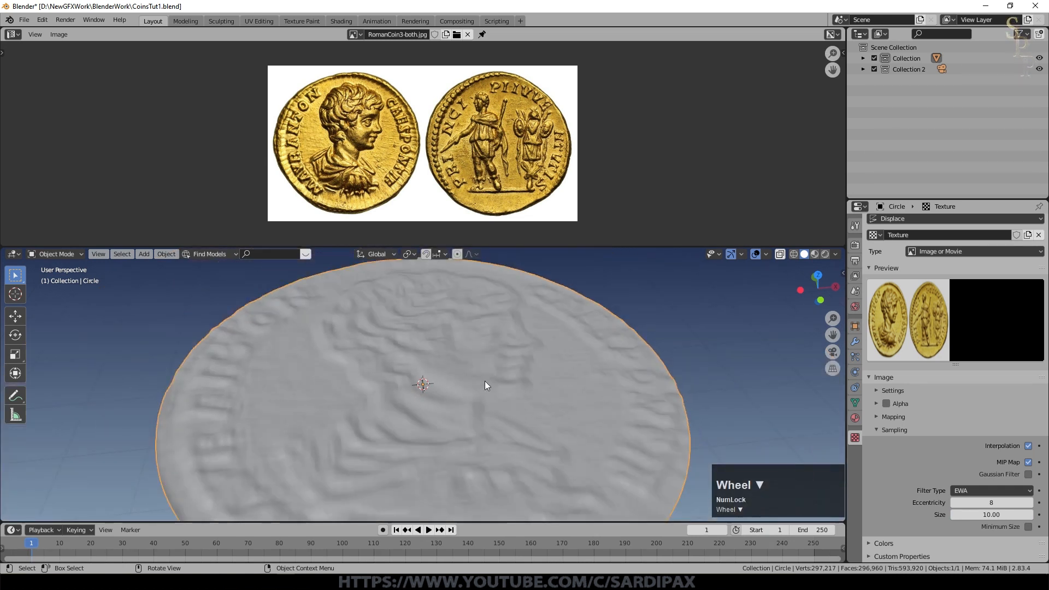
Step: Set the texture's sampling filter size to 4 and inspect the relief up close
{"action": "left_click", "coordinate": [995, 515]}
{"action": "type", "text": "4"}
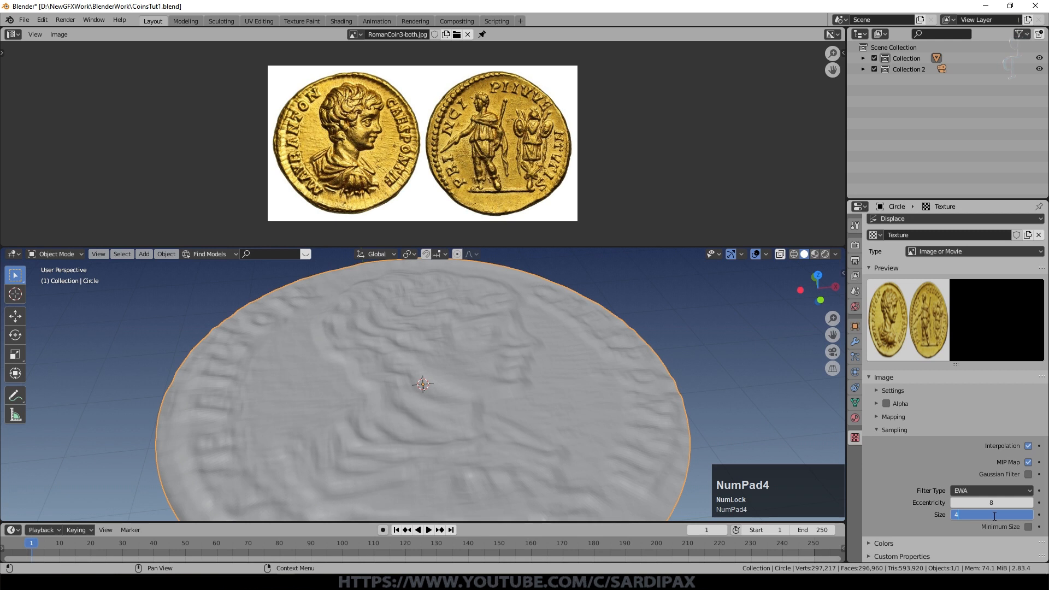
{"action": "key", "text": "KP_Enter"}
{"action": "middle_click_drag", "start_coordinate": [596, 519], "coordinate": [611, 470]}
{"action": "scroll", "coordinate": [611, 468], "scroll_direction": "up", "scroll_amount": 2}
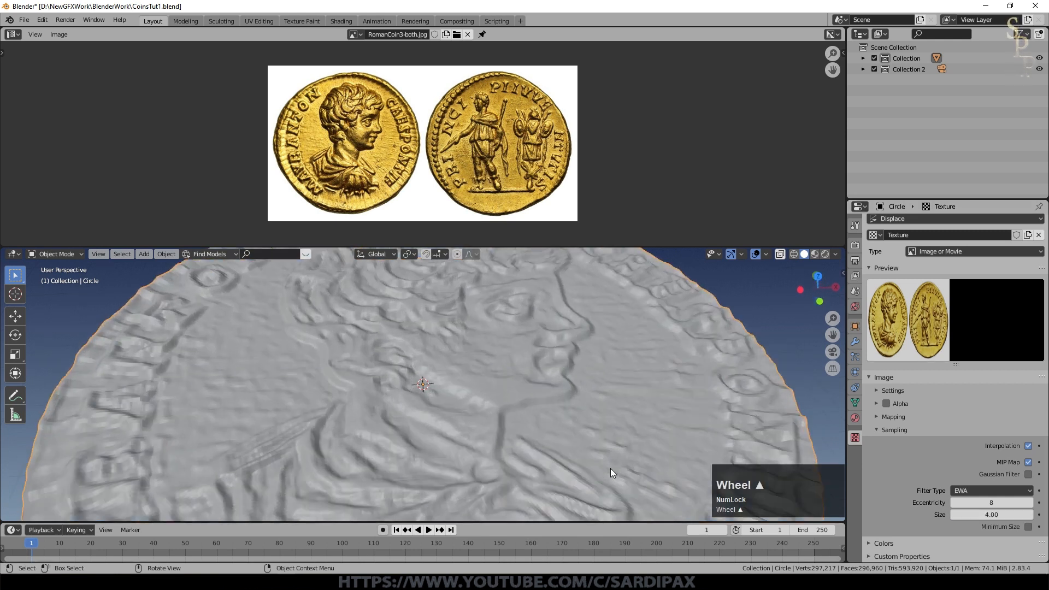
Step: Set the texture's sampling filter size to 3 and view the whole coin
{"action": "left_click", "coordinate": [993, 516]}
{"action": "type", "text": "3"}
{"action": "key", "text": "KP_Enter"}
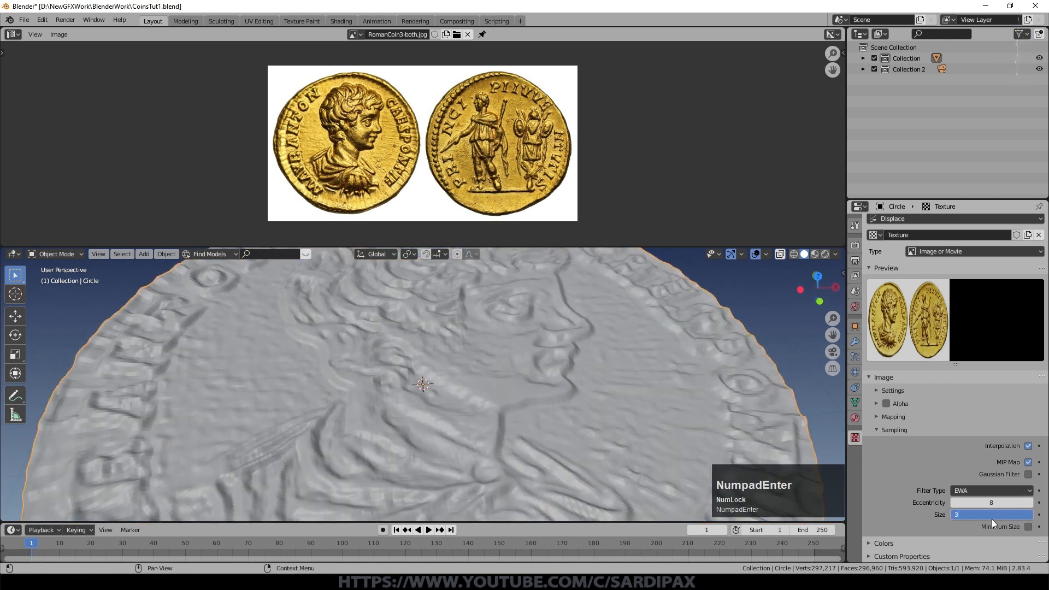
{"action": "scroll", "coordinate": [546, 422], "scroll_direction": "down", "scroll_amount": 5}
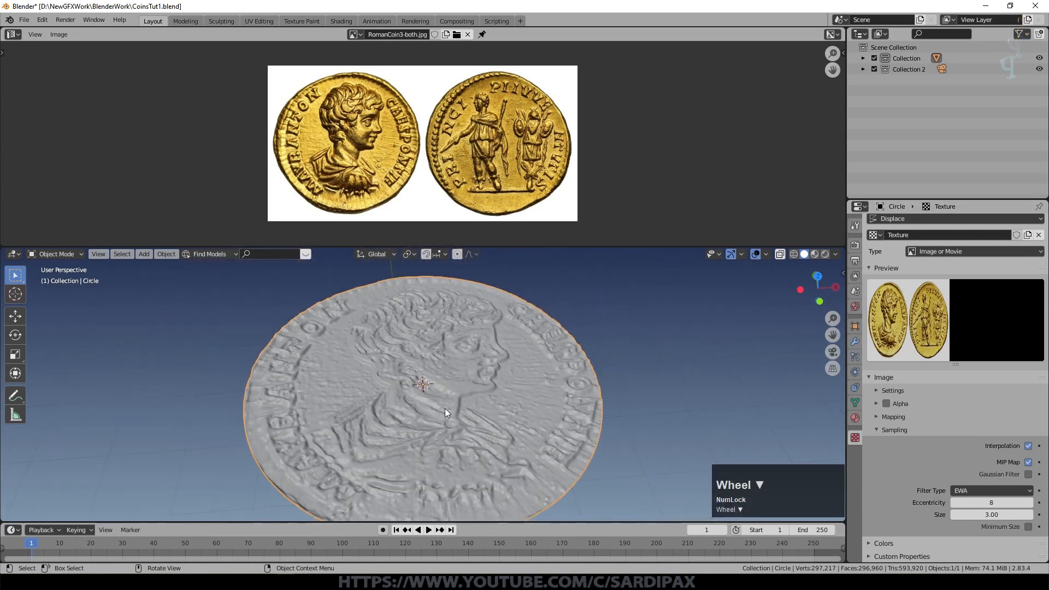
Step: Compare the disc's displaced relief with the obverse in the coin photograph, both up close and from several angles
{"action": "middle_click_drag", "start_coordinate": [497, 405], "coordinate": [502, 455]}
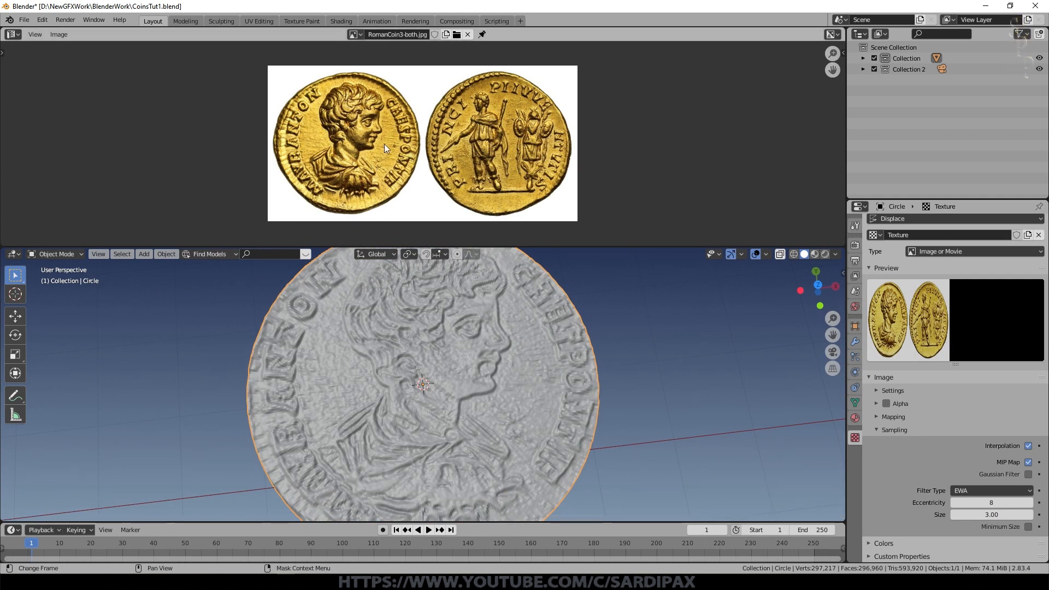
{"action": "scroll", "coordinate": [482, 284], "scroll_direction": "up", "scroll_amount": 2}
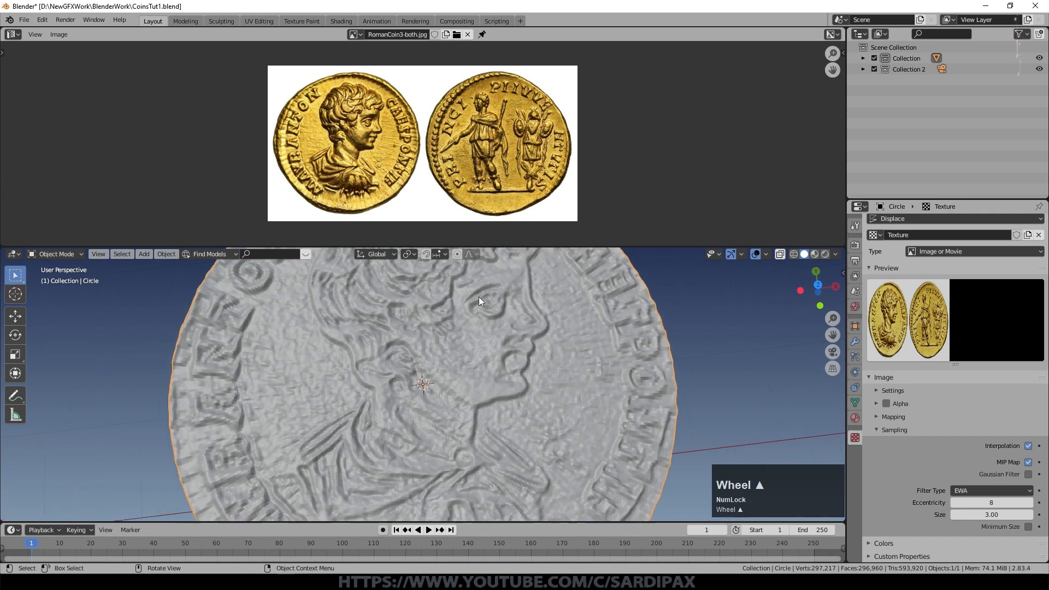
{"action": "scroll", "coordinate": [326, 107], "scroll_direction": "up", "scroll_amount": 2}
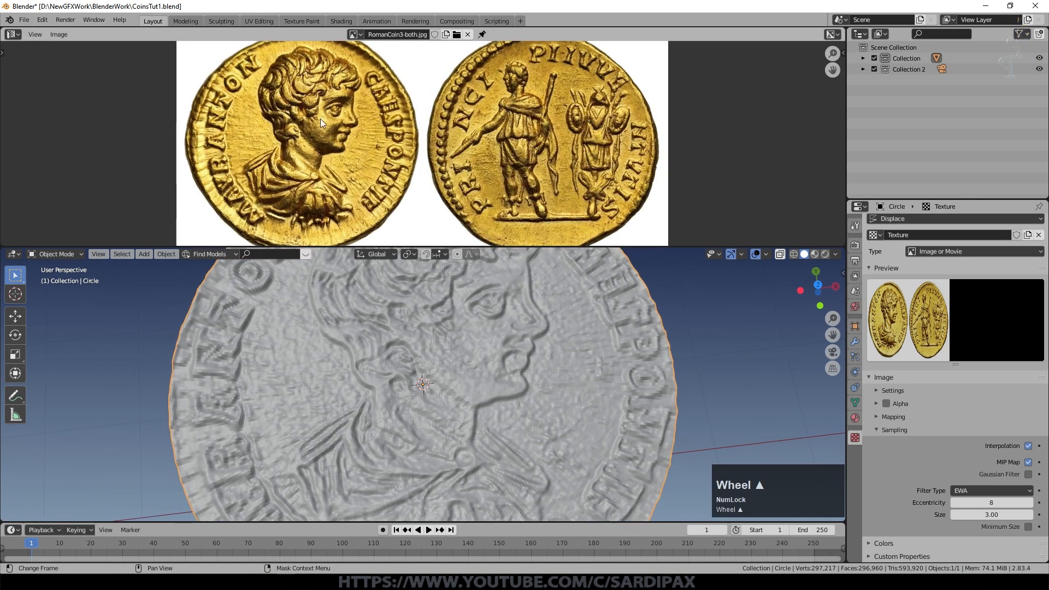
{"action": "mouse_move", "coordinate": [511, 356]}
{"action": "middle_mouse_down"}
{"action": "mouse_move", "coordinate": [507, 316]}
{"action": "mouse_move", "coordinate": [478, 344]}
{"action": "middle_mouse_up"}
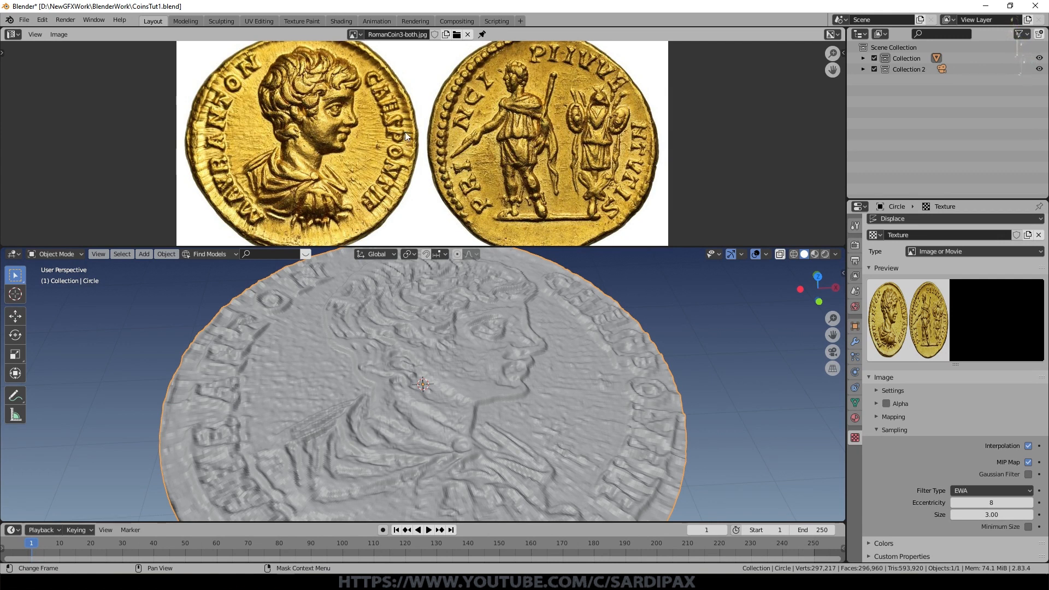
{"action": "scroll", "coordinate": [500, 304], "scroll_direction": "down", "scroll_amount": 2}
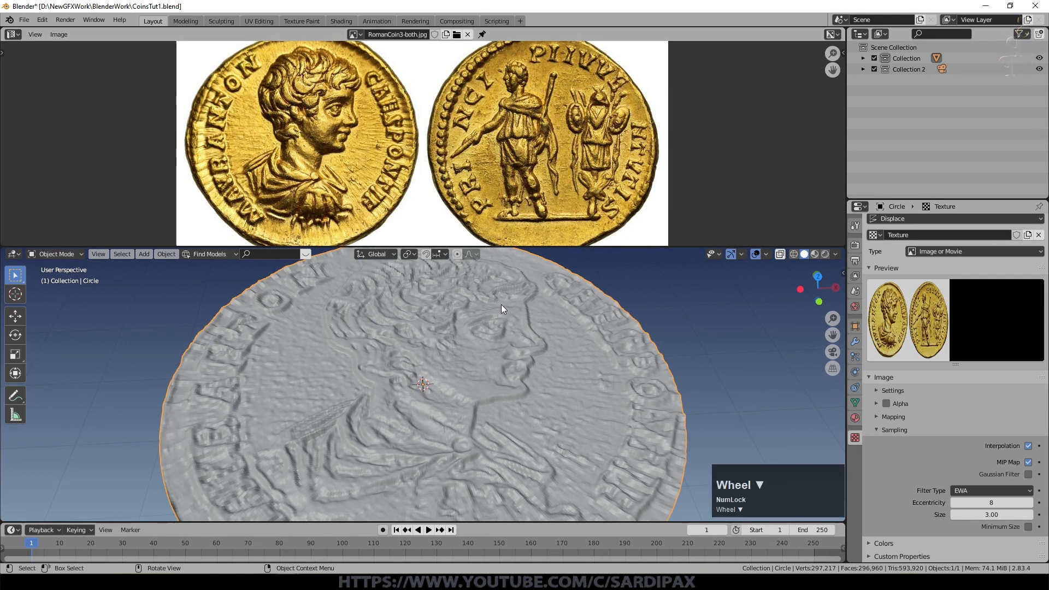
{"action": "middle_click_drag", "start_coordinate": [573, 277], "coordinate": [569, 302]}
{"action": "scroll", "coordinate": [559, 326], "scroll_direction": "down", "scroll_amount": 1}
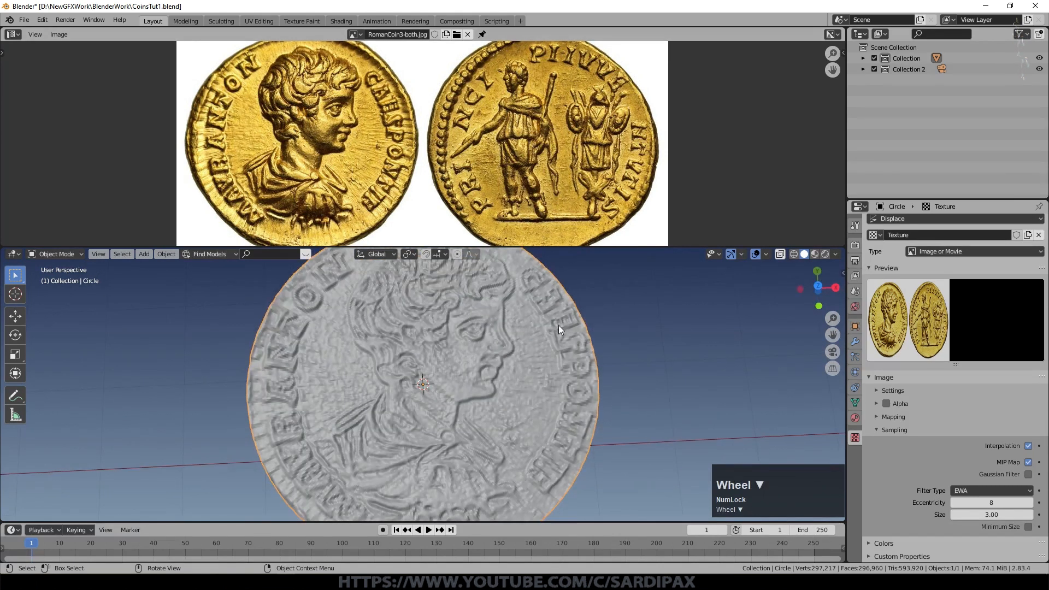
{"action": "scroll", "coordinate": [499, 311], "scroll_direction": "down", "scroll_amount": 1}
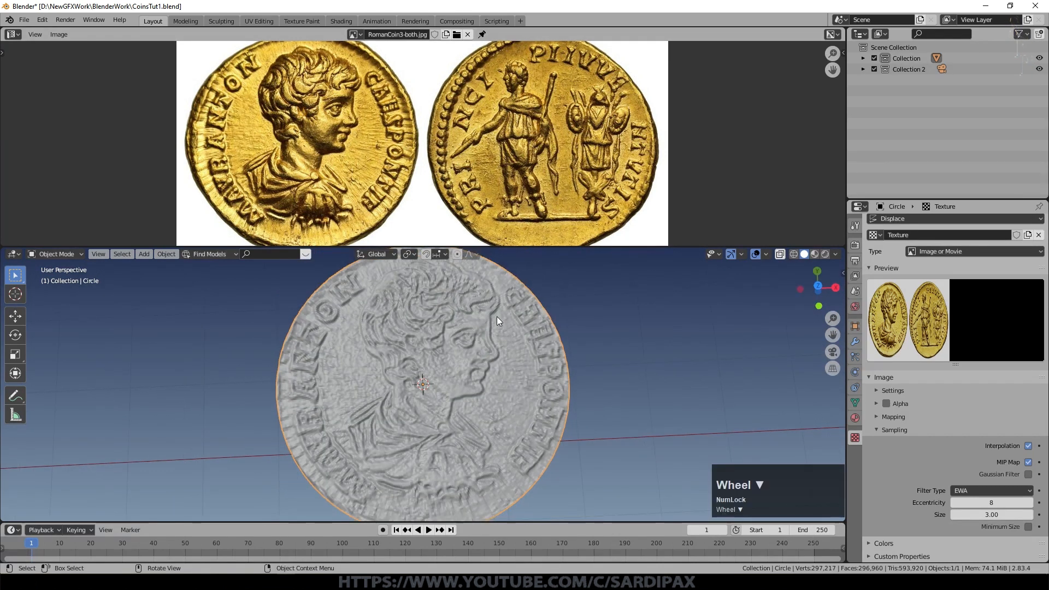
Step: Duplicate the displaced disc in place and move the copy straight down along the Z axis, just below the original
{"action": "middle_click_drag", "start_coordinate": [497, 321], "coordinate": [553, 311]}
{"action": "key", "text": "shift+d"}
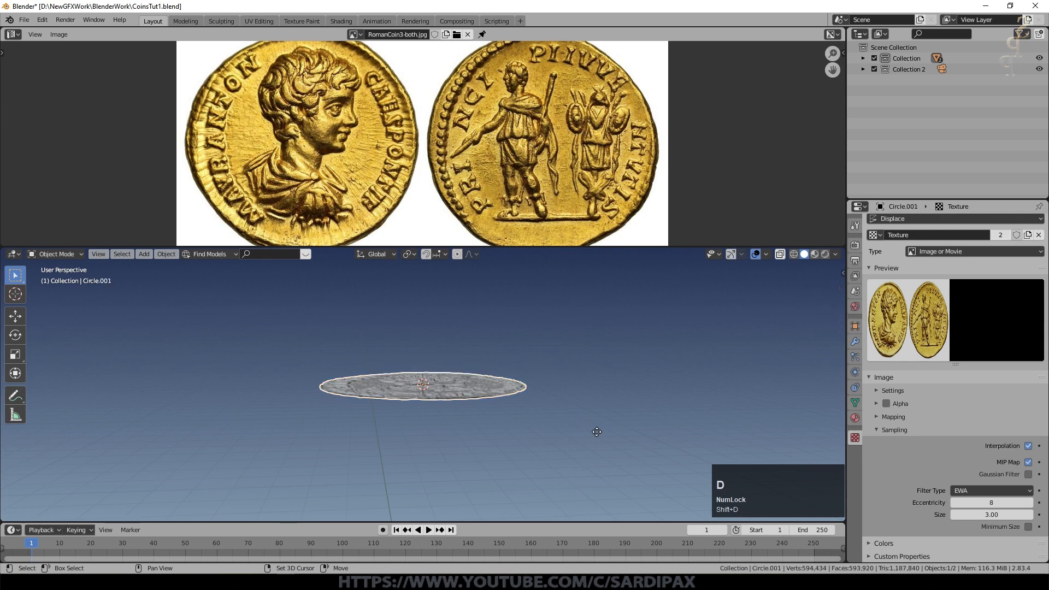
{"action": "key", "text": "Escape"}
{"action": "key", "text": "g"}
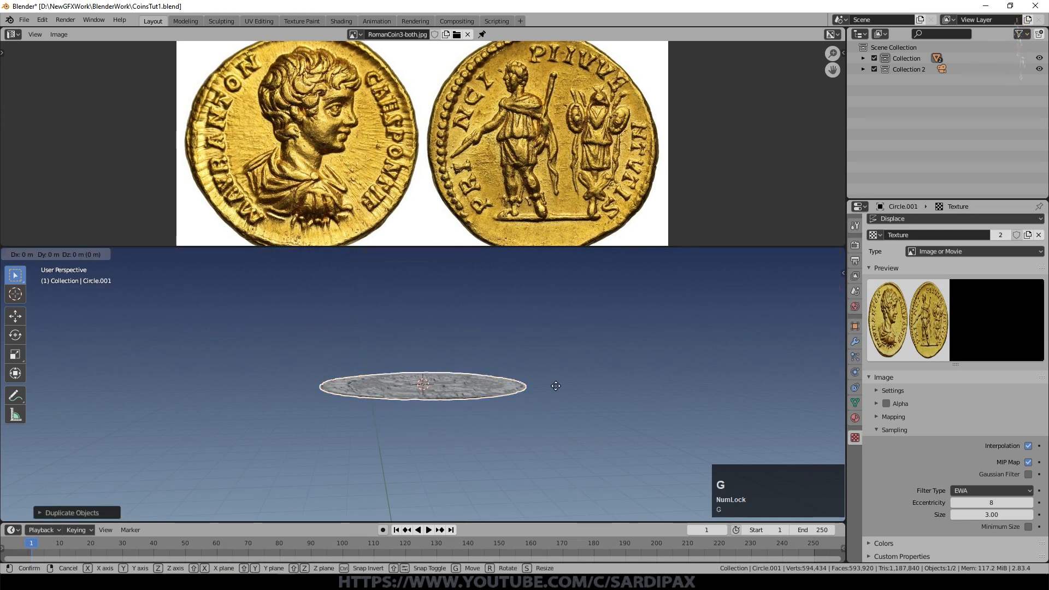
{"action": "key", "text": "z"}
{"action": "left_click", "coordinate": [557, 401]}
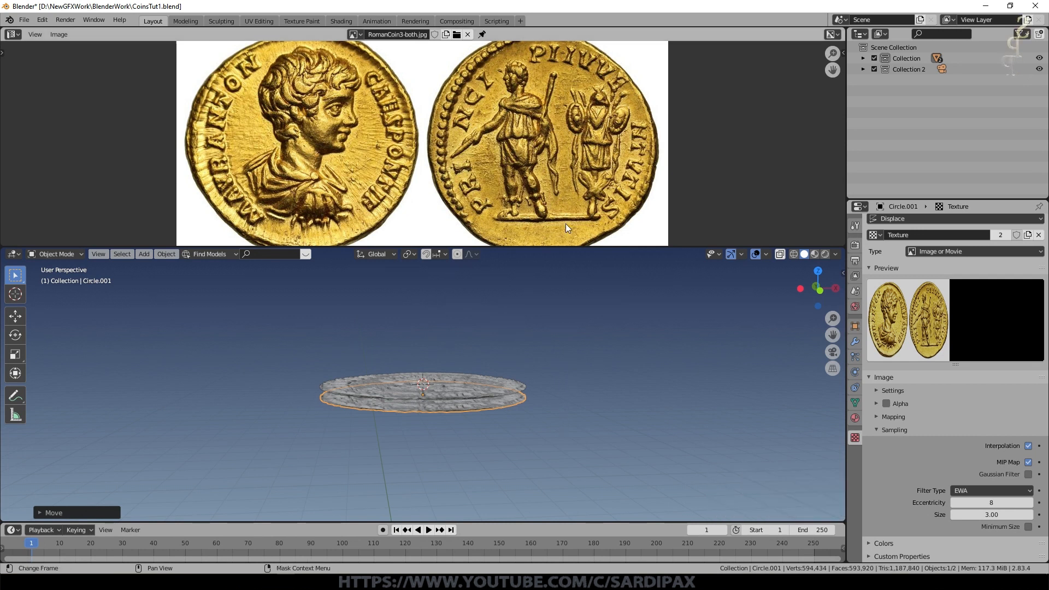
Step: Flip the lower disc over about the X axis so its relief faces downwards, and view it from below
{"action": "key", "text": "r"}
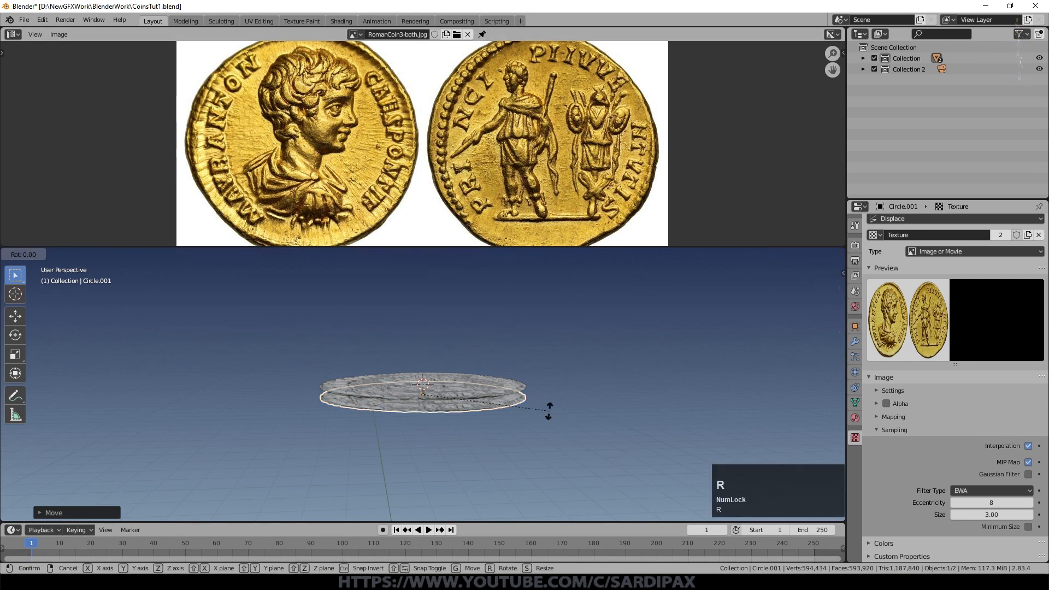
{"action": "key", "text": "x"}
{"action": "key", "text": "KP_1"}
{"action": "key", "text": "KP_0"}
{"action": "key", "text": "KP_Enter"}
{"action": "scroll", "coordinate": [550, 416], "scroll_direction": "up", "scroll_amount": 2}
{"action": "middle_click_drag", "start_coordinate": [549, 463], "coordinate": [550, 329]}
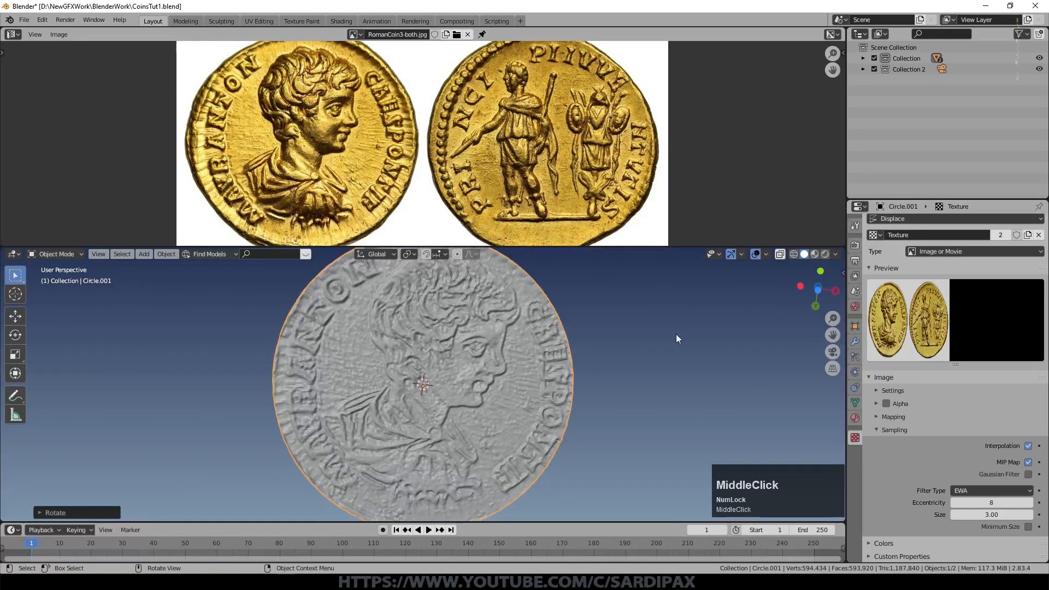
Step: Shift the lower disc's UVs along X onto the reverse side of the coin in the photograph, and return to Object Mode
{"action": "key", "text": "Tab"}
{"action": "key", "text": "Tab"}
{"action": "key", "text": "Tab"}
{"action": "middle_click", "coordinate": [302, 129]}
{"action": "scroll", "coordinate": [303, 129], "scroll_direction": "down", "scroll_amount": 1}
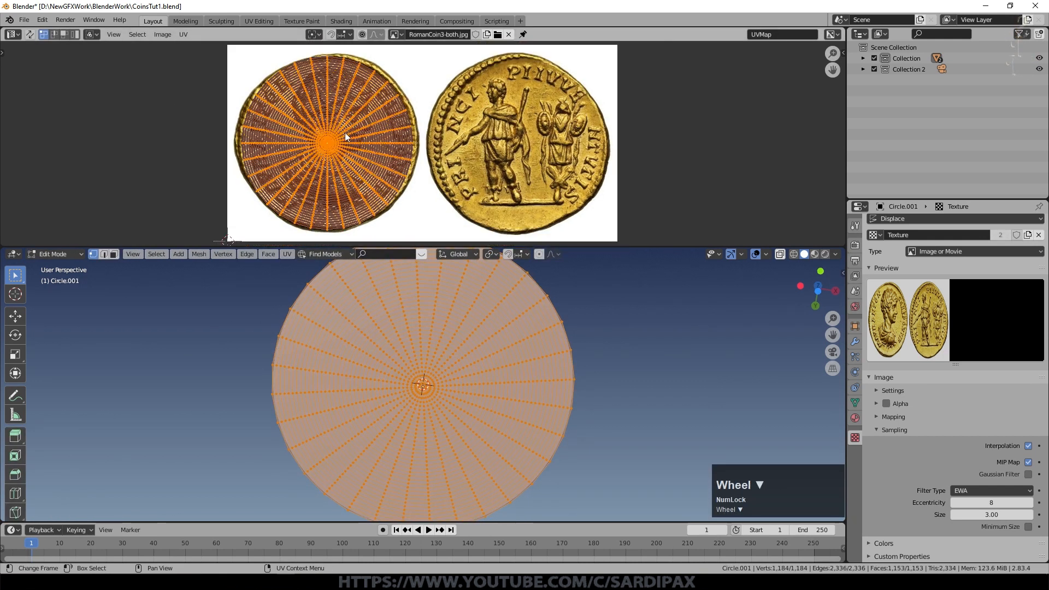
{"action": "key", "text": "g"}
{"action": "key", "text": "x"}
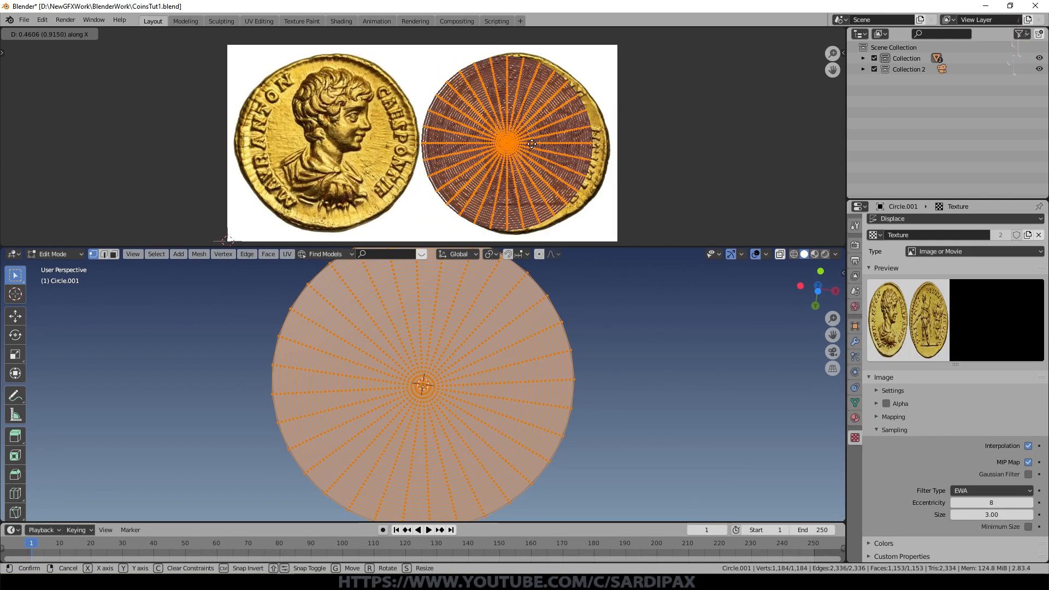
{"action": "left_click", "coordinate": [520, 316]}
{"action": "key", "text": "Tab"}
Step: View the finished coin from the top and save the file
{"action": "middle_click_drag", "start_coordinate": [519, 313], "coordinate": [489, 330]}
{"action": "scroll", "coordinate": [569, 324], "scroll_direction": "up", "scroll_amount": 2}
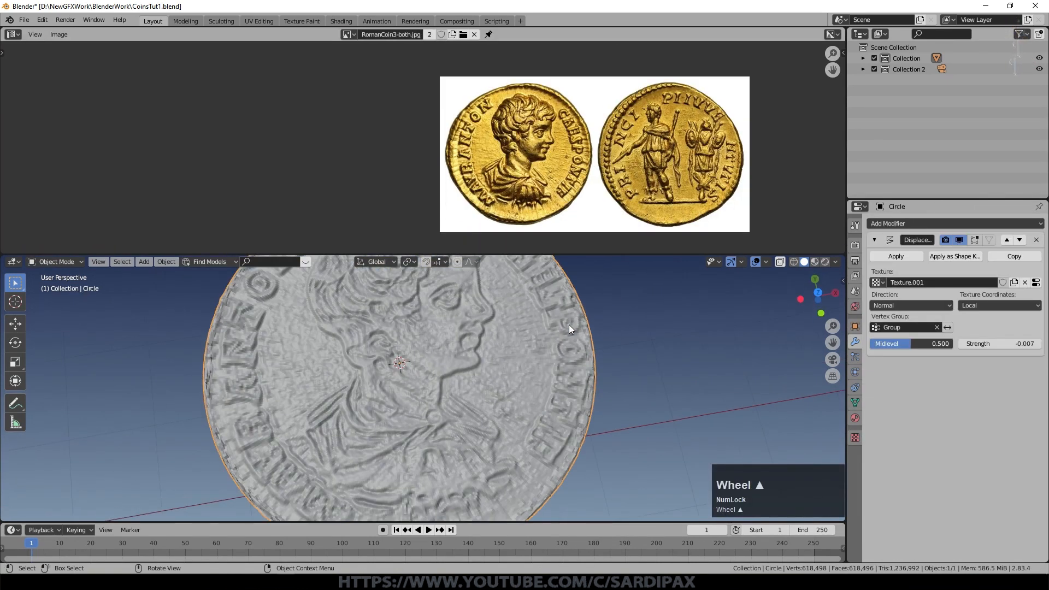
{"action": "scroll", "coordinate": [569, 328], "scroll_direction": "down", "scroll_amount": 2}
{"action": "key", "text": "KP_7"}
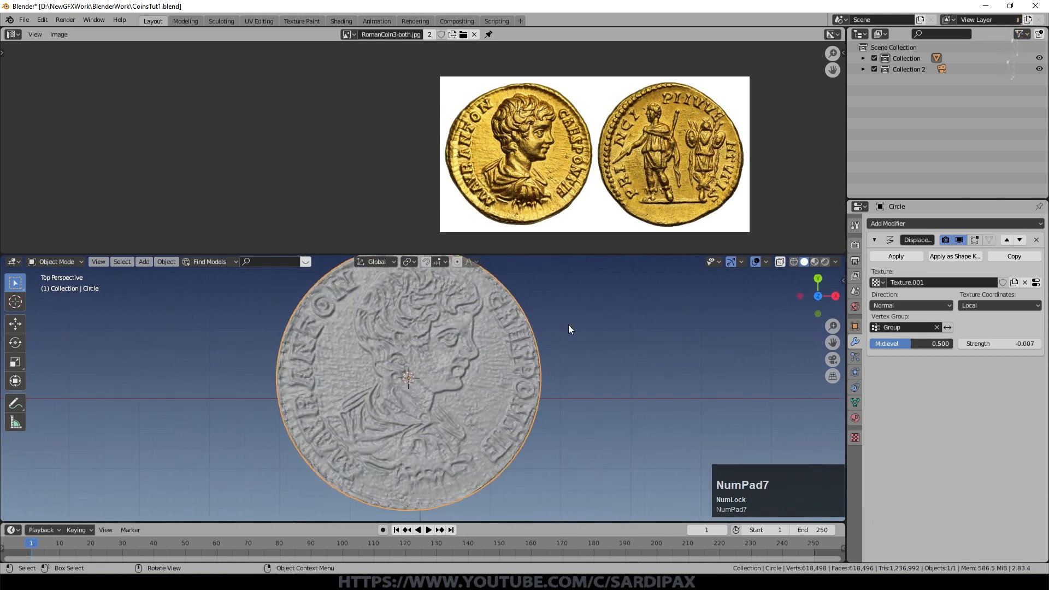
{"action": "key", "text": "ctrl+s"}
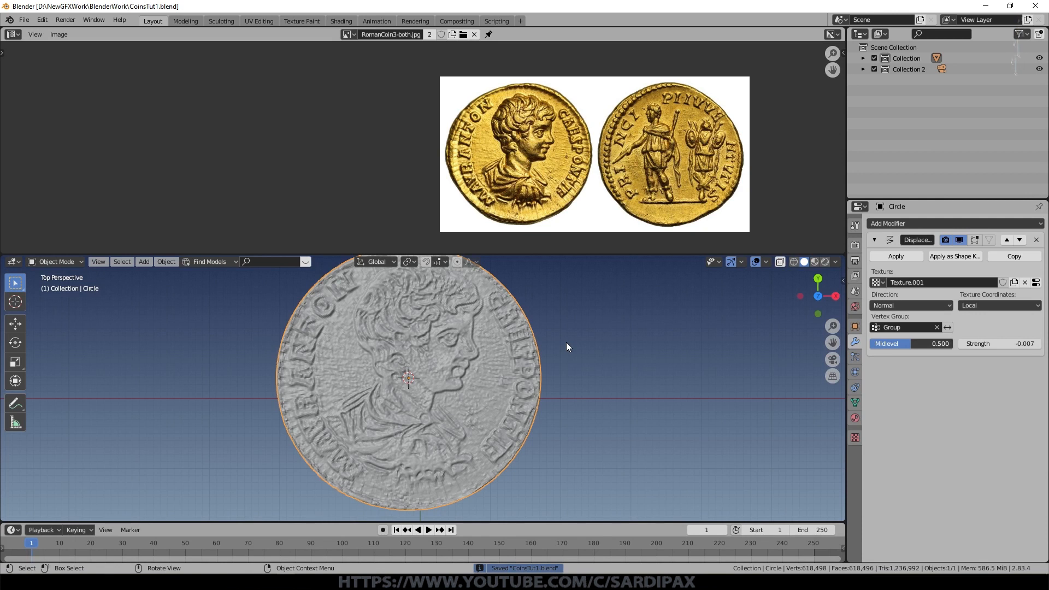
Step: Enlarge the 3D viewport by shrinking the image editor above it, with the coin seen from the top
{"action": "scroll", "coordinate": [567, 342], "scroll_direction": "down", "scroll_amount": 3}
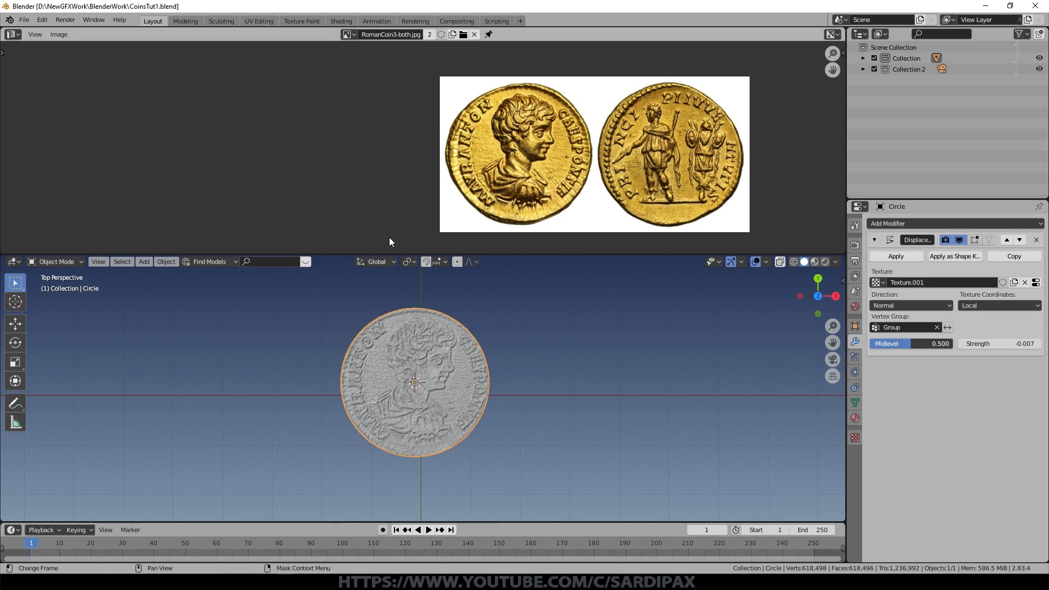
{"action": "scroll", "coordinate": [546, 318], "scroll_direction": "up", "scroll_amount": 2}
{"action": "mouse_move", "coordinate": [532, 392]}
{"action": "middle_mouse_down"}
{"action": "mouse_move", "coordinate": [531, 368]}
{"action": "mouse_move", "coordinate": [533, 497]}
{"action": "mouse_move", "coordinate": [517, 394]}
{"action": "mouse_move", "coordinate": [517, 470]}
{"action": "mouse_move", "coordinate": [533, 355]}
{"action": "mouse_move", "coordinate": [523, 401]}
{"action": "middle_mouse_up"}
{"action": "scroll", "coordinate": [533, 343], "scroll_direction": "down", "scroll_amount": 1}
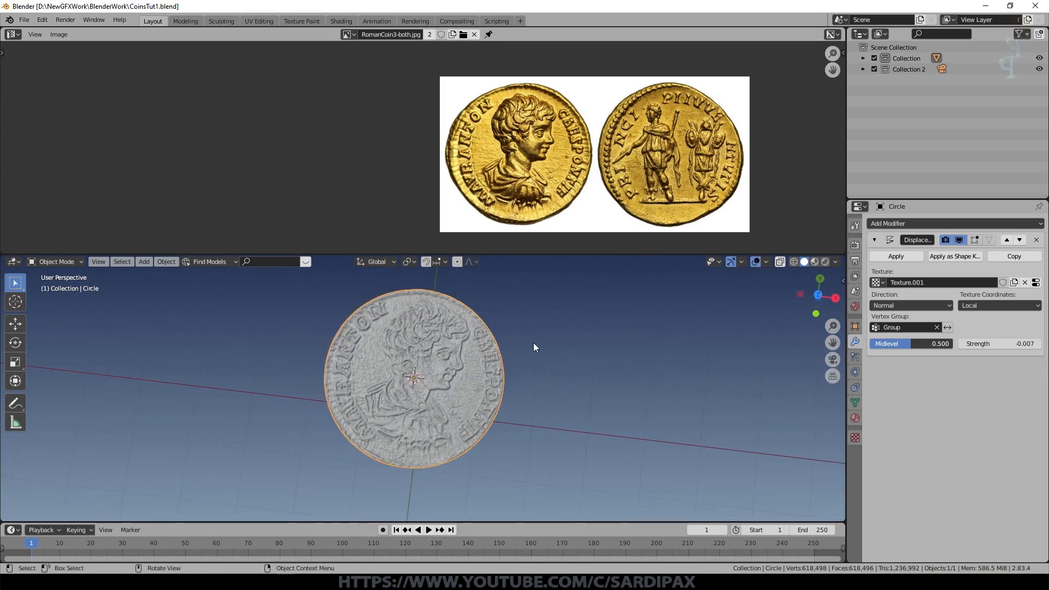
{"action": "key", "text": "KP_7"}
{"action": "scroll", "coordinate": [530, 340], "scroll_direction": "up", "scroll_amount": 2}
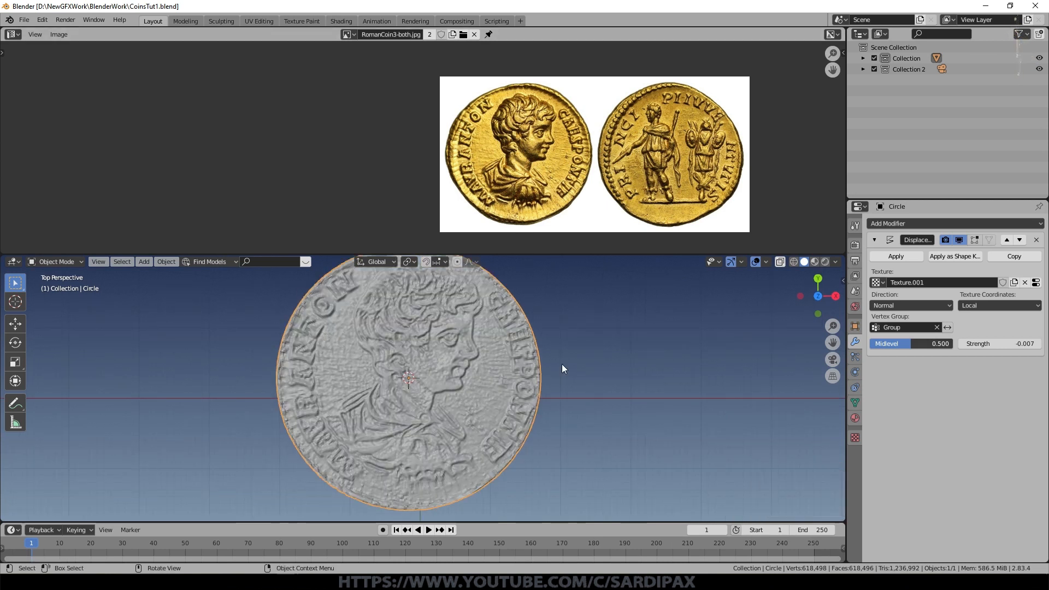
{"action": "left_click_drag", "start_coordinate": [581, 256], "coordinate": [587, 157]}
{"action": "scroll", "coordinate": [621, 266], "scroll_direction": "up", "scroll_amount": 1}
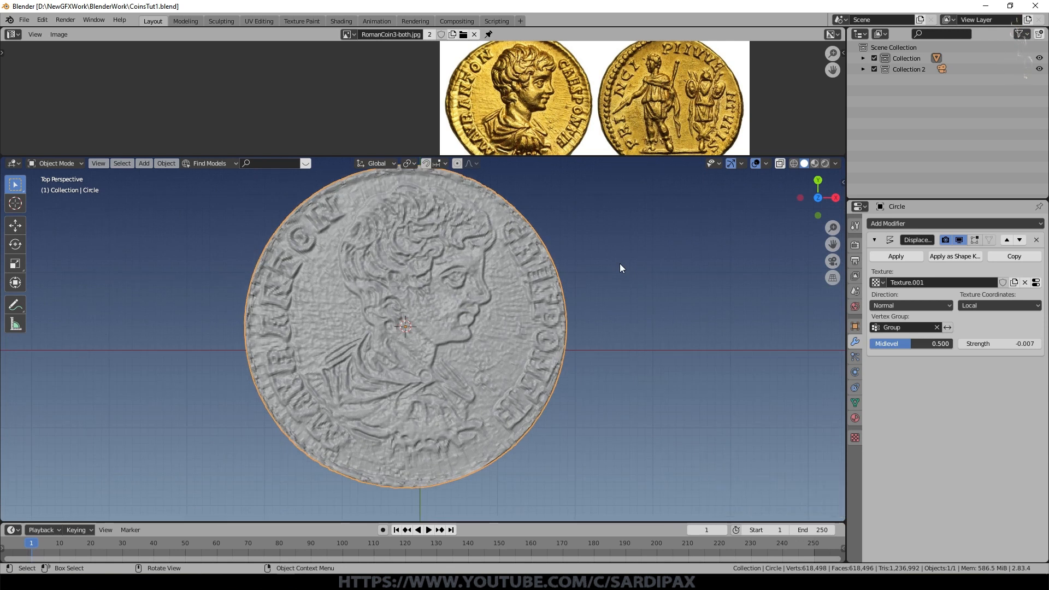
Step: Examine the coin's relief and rim up close from low angles, and frame the whole coin from above
{"action": "scroll", "coordinate": [620, 264], "scroll_direction": "up", "scroll_amount": 2}
{"action": "middle_click_drag", "start_coordinate": [535, 286], "coordinate": [408, 232]}
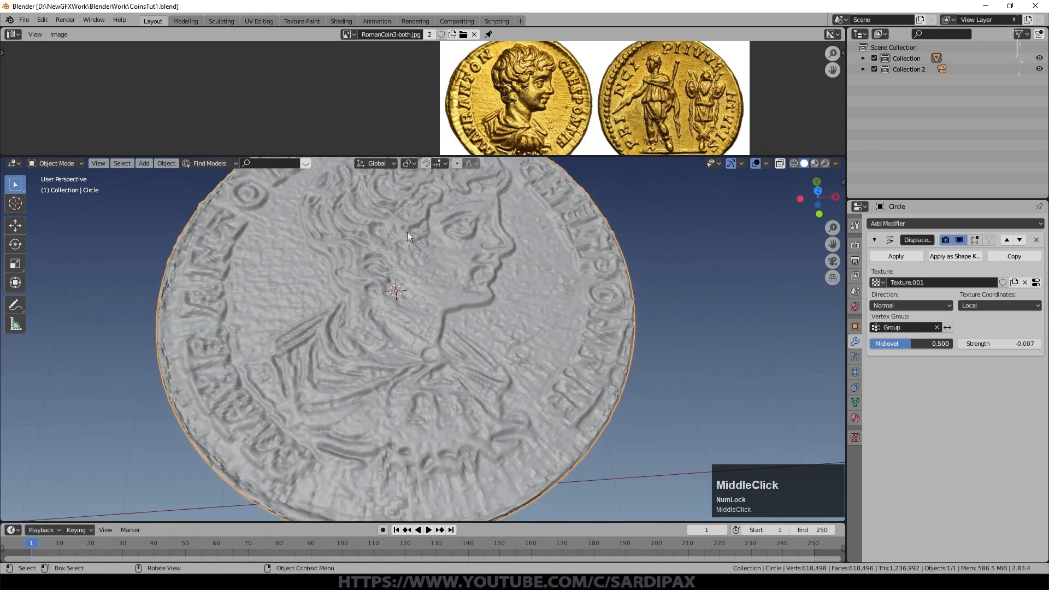
{"action": "scroll", "coordinate": [465, 328], "scroll_direction": "up", "scroll_amount": 1}
{"action": "middle_click_drag", "start_coordinate": [481, 370], "coordinate": [487, 336]}
{"action": "left_click", "coordinate": [431, 343]}
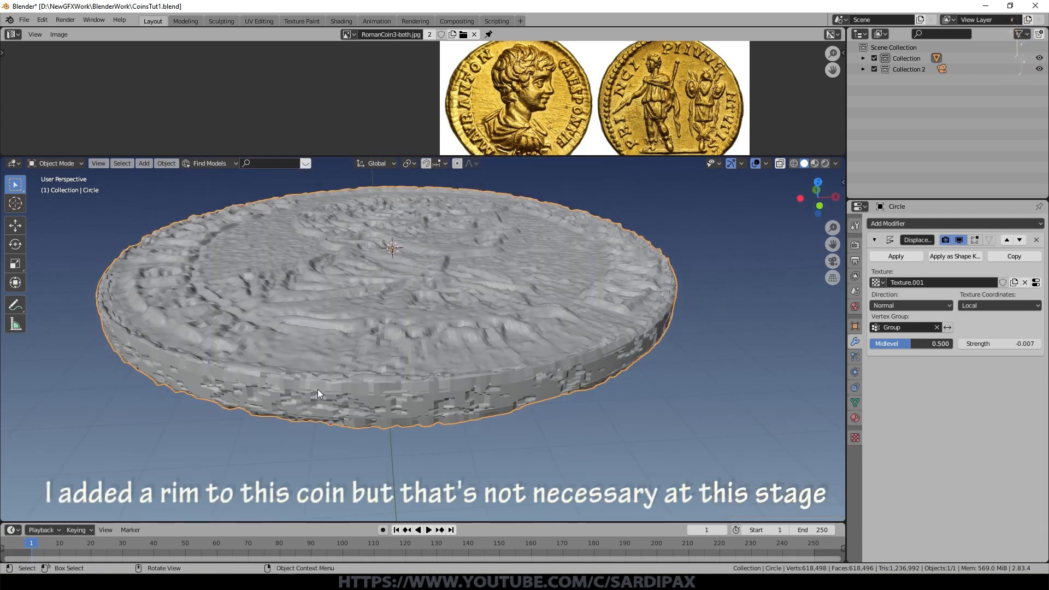
{"action": "middle_click_drag", "start_coordinate": [410, 295], "coordinate": [402, 317]}
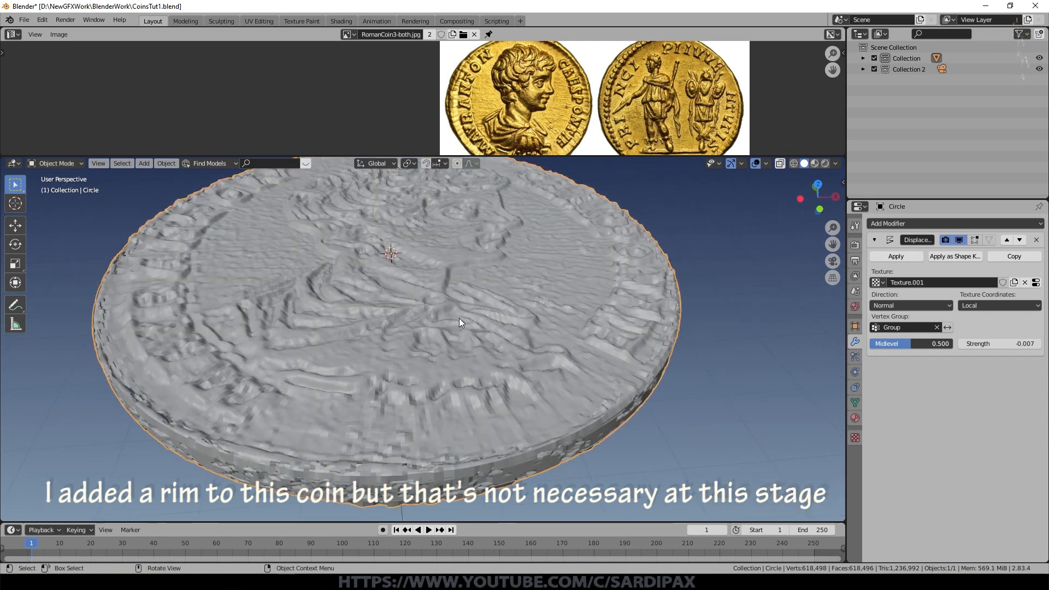
{"action": "scroll", "coordinate": [459, 322], "scroll_direction": "up", "scroll_amount": 3}
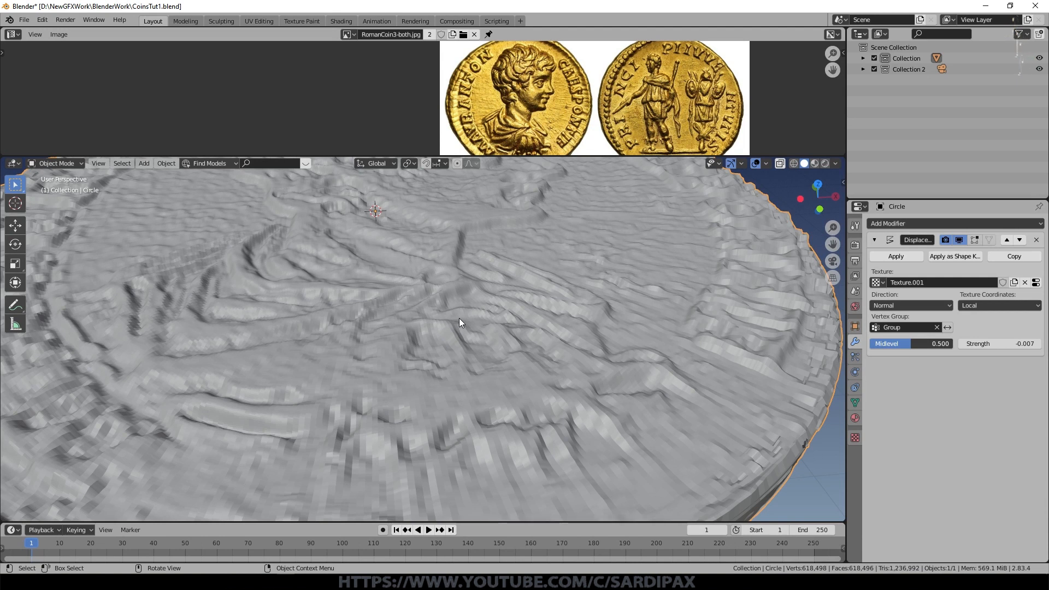
{"action": "key", "text": "KP_7"}
{"action": "key", "text": "KP_Decimal"}
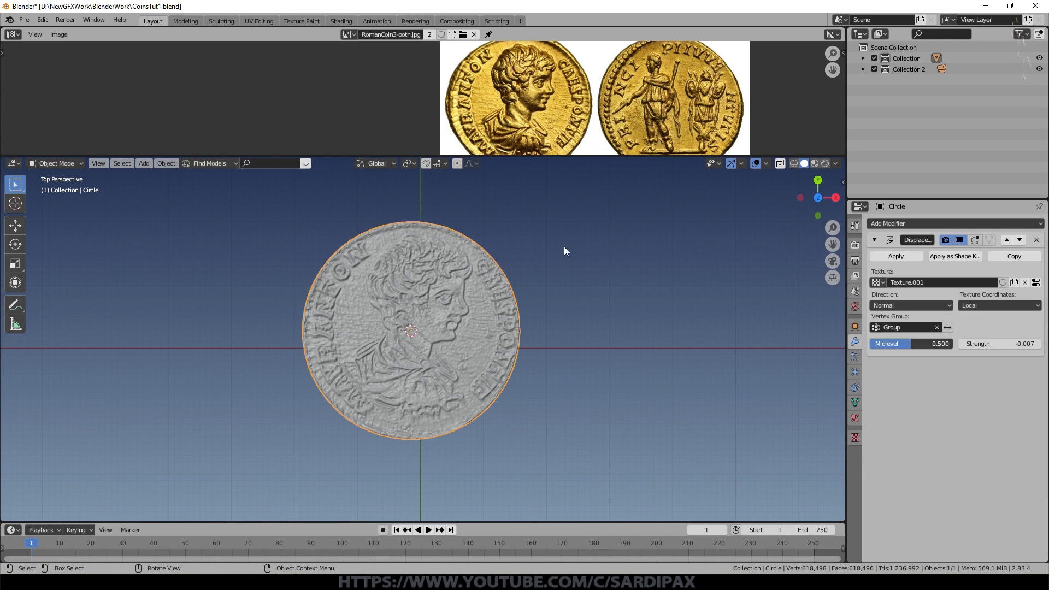
Step: In the widened view layer settings, disable the Combined and Z passes and enable the Normal pass
{"action": "left_click", "coordinate": [855, 244]}
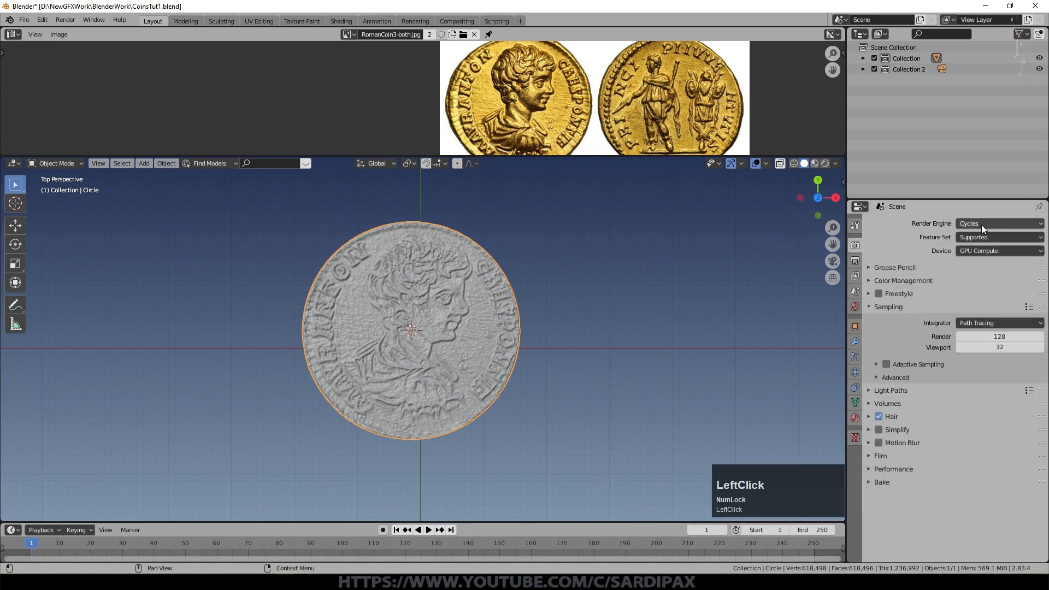
{"action": "left_click", "coordinate": [856, 261]}
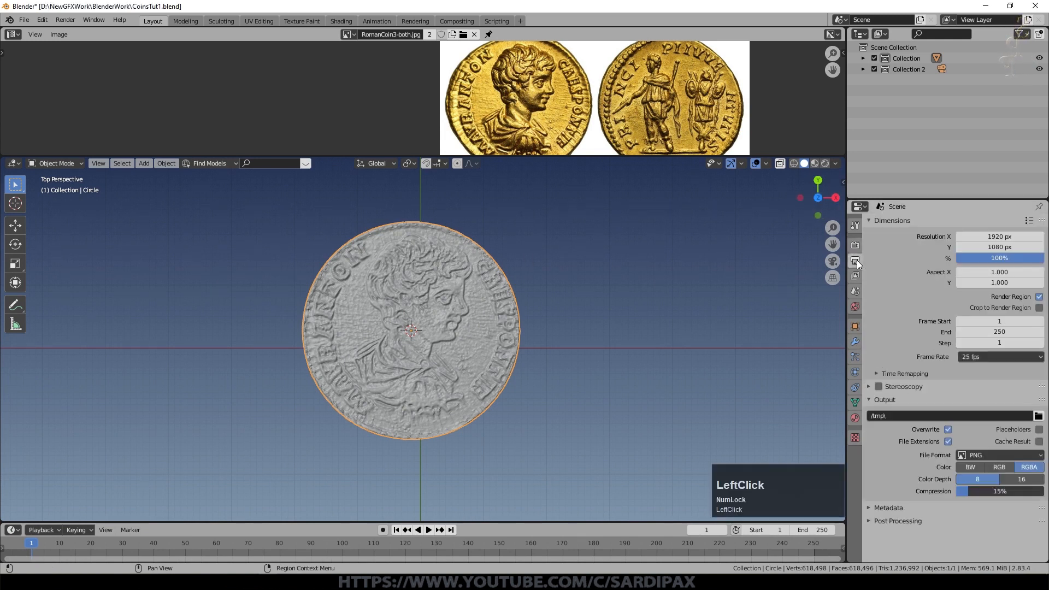
{"action": "left_click", "coordinate": [856, 276]}
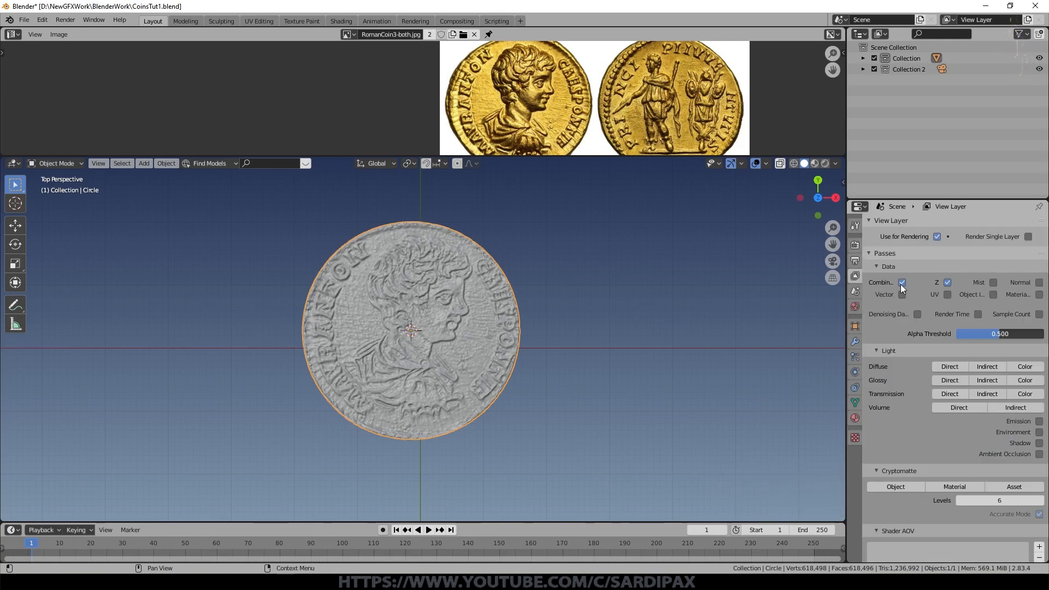
{"action": "left_click_drag", "start_coordinate": [845, 310], "coordinate": [780, 310]}
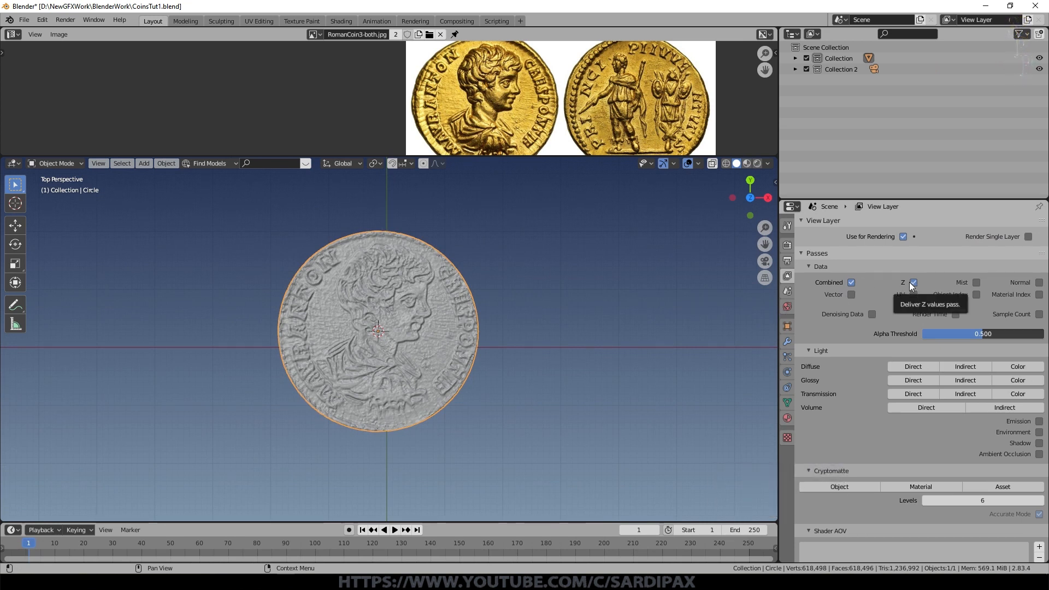
{"action": "left_click", "coordinate": [913, 282]}
{"action": "left_click", "coordinate": [851, 282]}
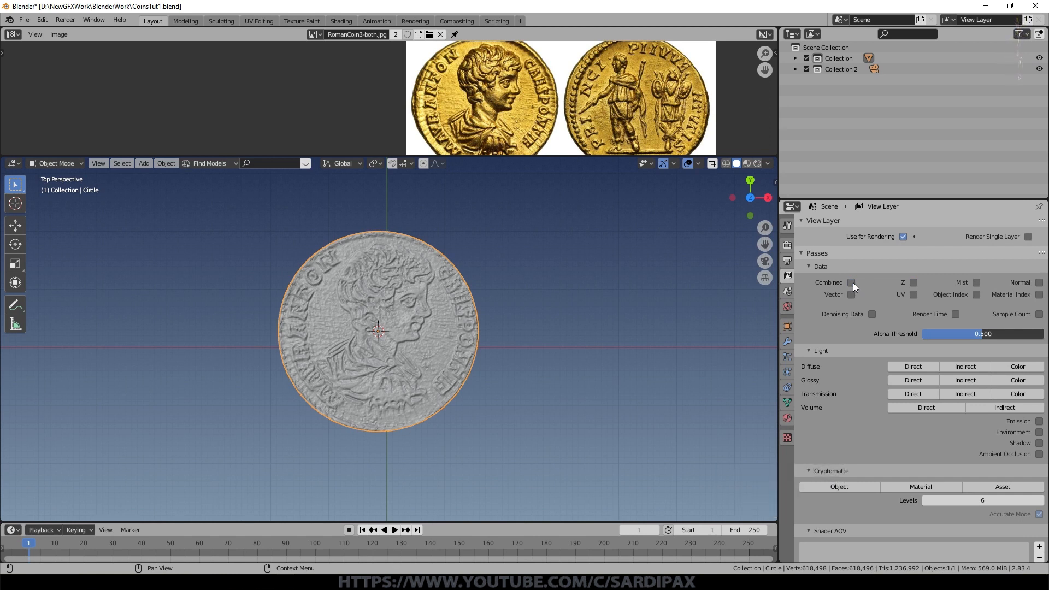
{"action": "left_click", "coordinate": [1040, 283]}
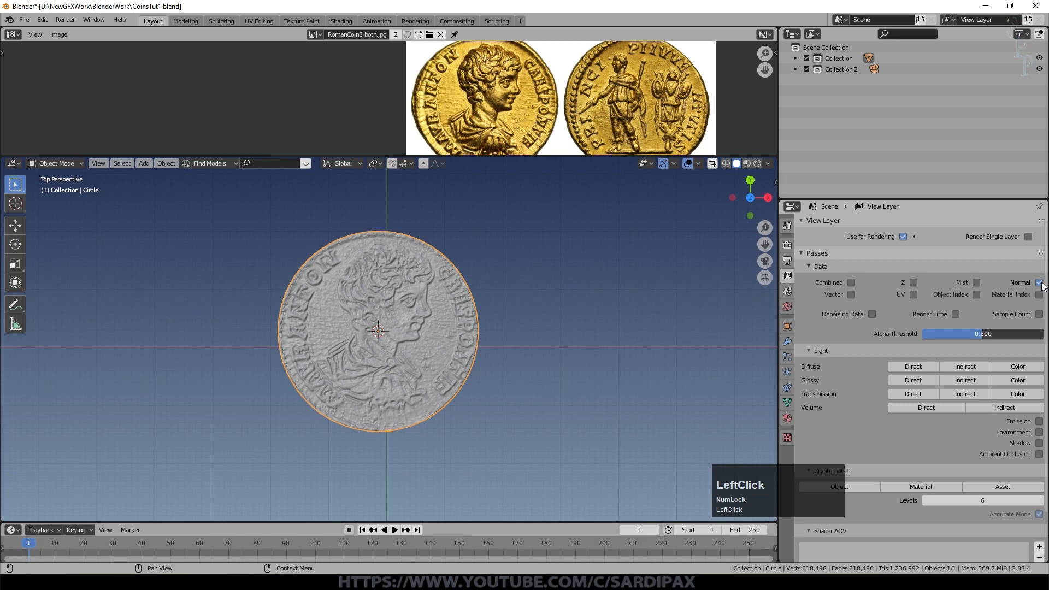
Step: Look through the scene camera, select the camera in Collection 2 and clear its rotation so it points straight down
{"action": "key", "text": "KP_0"}
{"action": "left_click", "coordinate": [676, 294]}
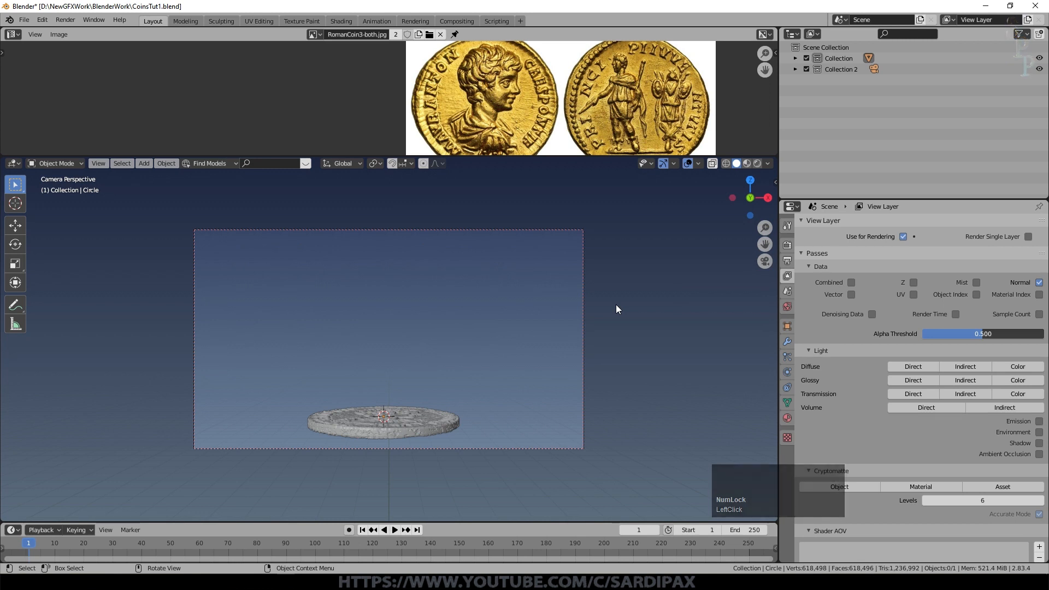
{"action": "left_click", "coordinate": [585, 346]}
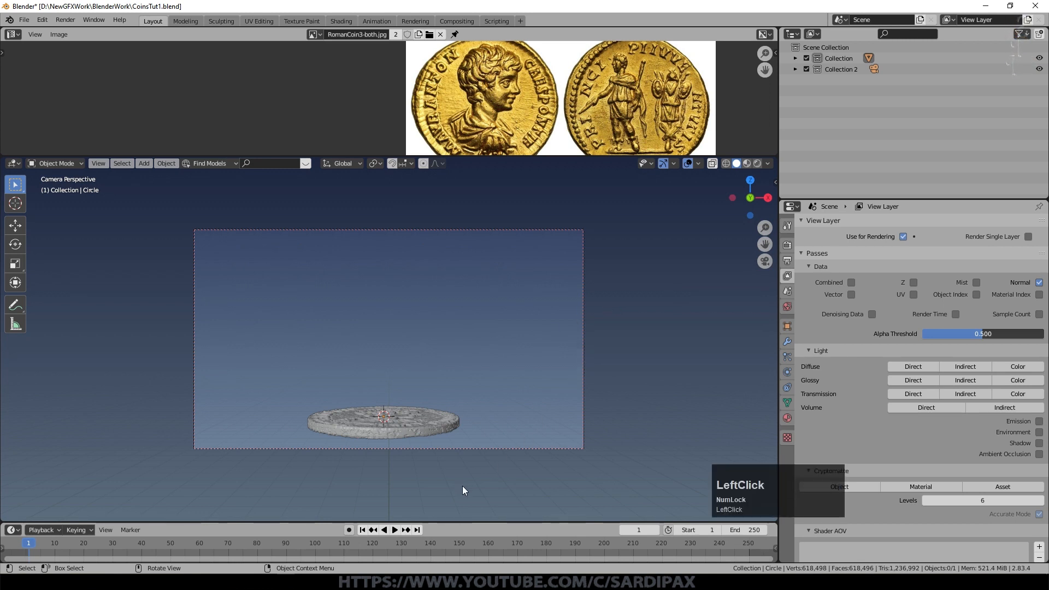
{"action": "left_click", "coordinate": [874, 69]}
{"action": "key", "text": "alt+r"}
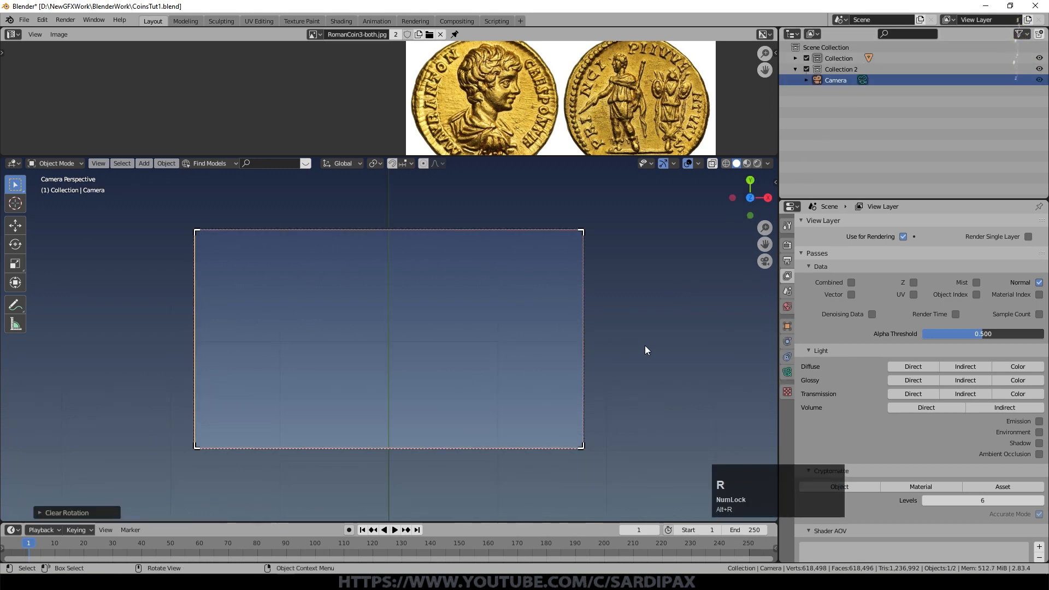
Step: From the top view, move the camera along the Y axis until it sits over the coin, and look through it
{"action": "key", "text": "KP_7"}
{"action": "scroll", "coordinate": [628, 345], "scroll_direction": "down", "scroll_amount": 5}
{"action": "key", "text": "g"}
{"action": "key", "text": "y"}
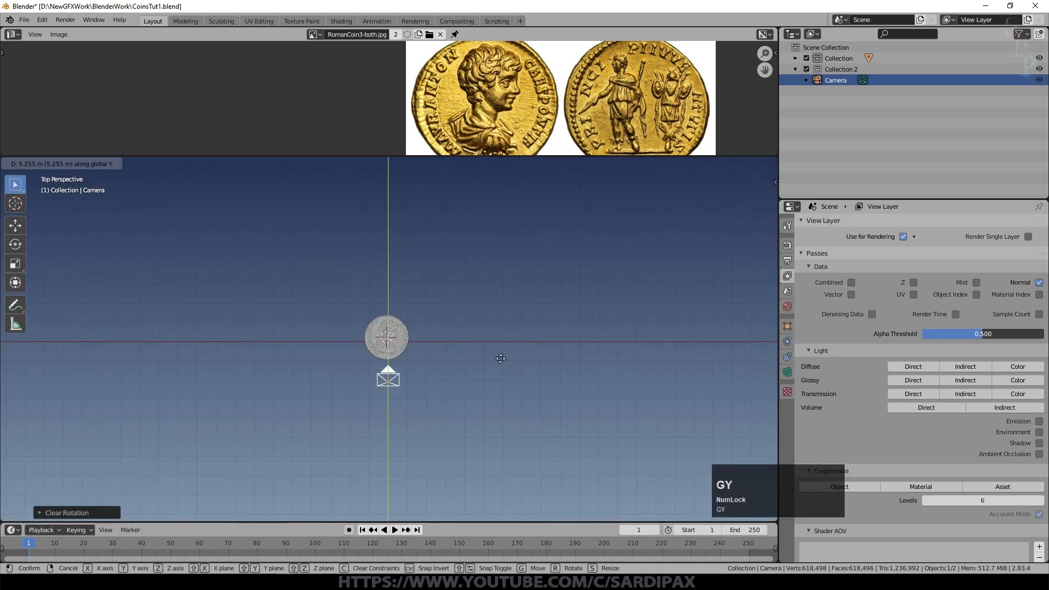
{"action": "left_click", "coordinate": [496, 319]}
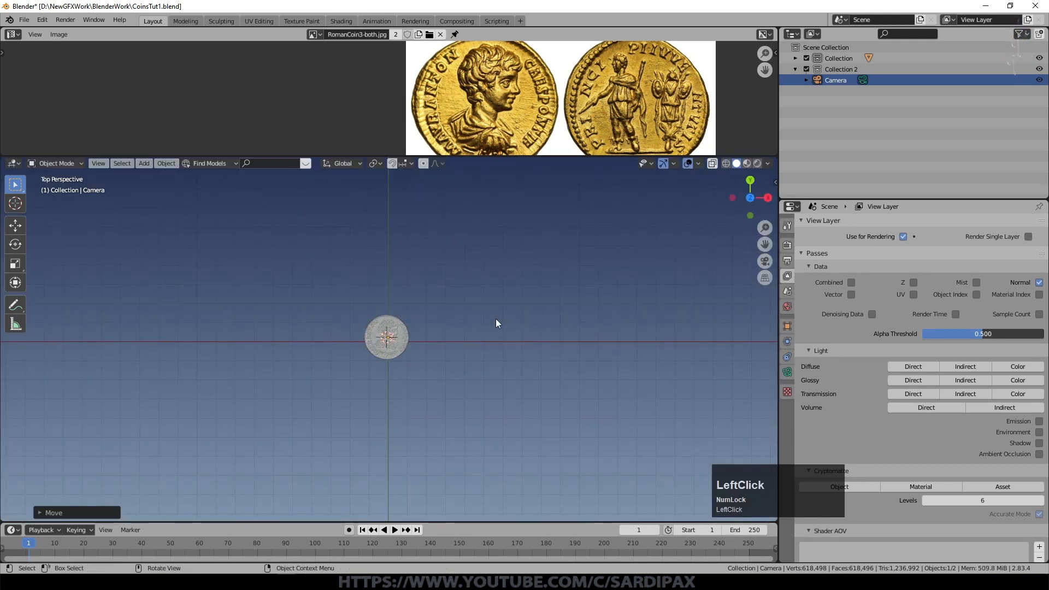
{"action": "key", "text": "KP_0"}
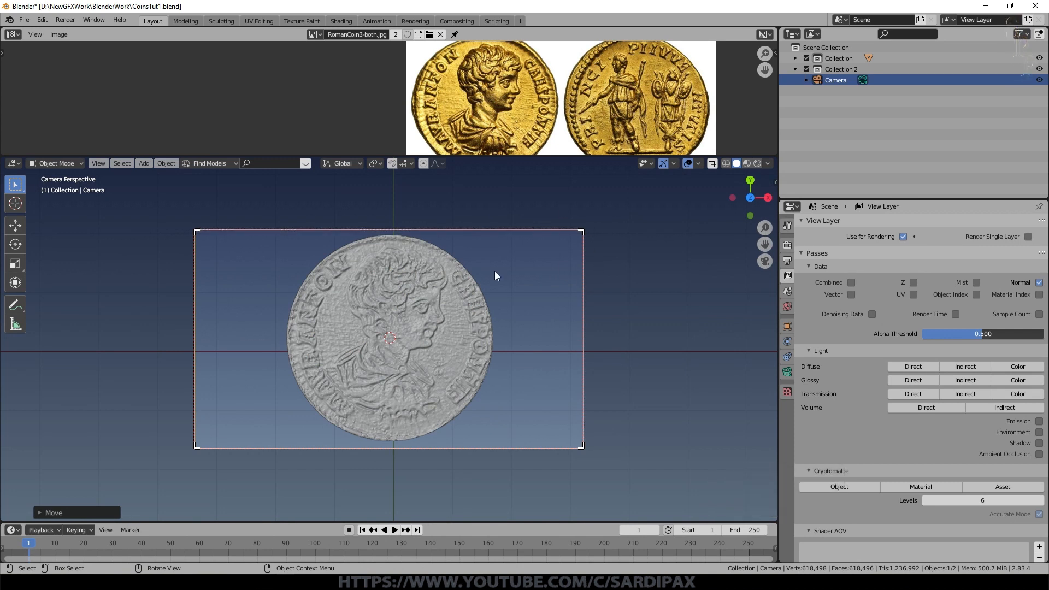
Step: Duplicate the coin in place, rotate the copy 180° about Y, and move it along X to the right of the original
{"action": "key", "text": "shift+d"}
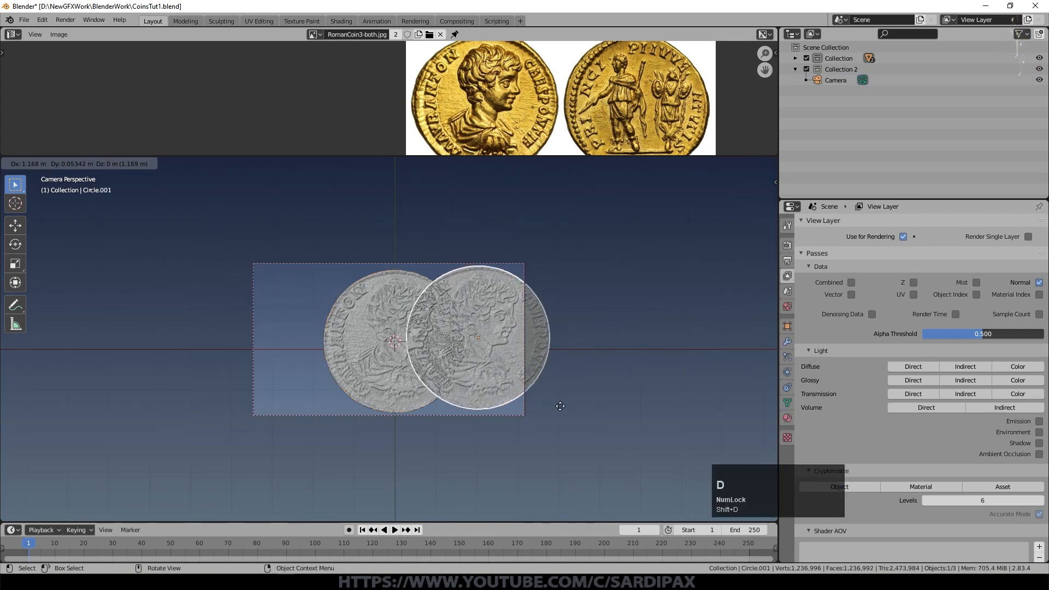
{"action": "key", "text": "Escape"}
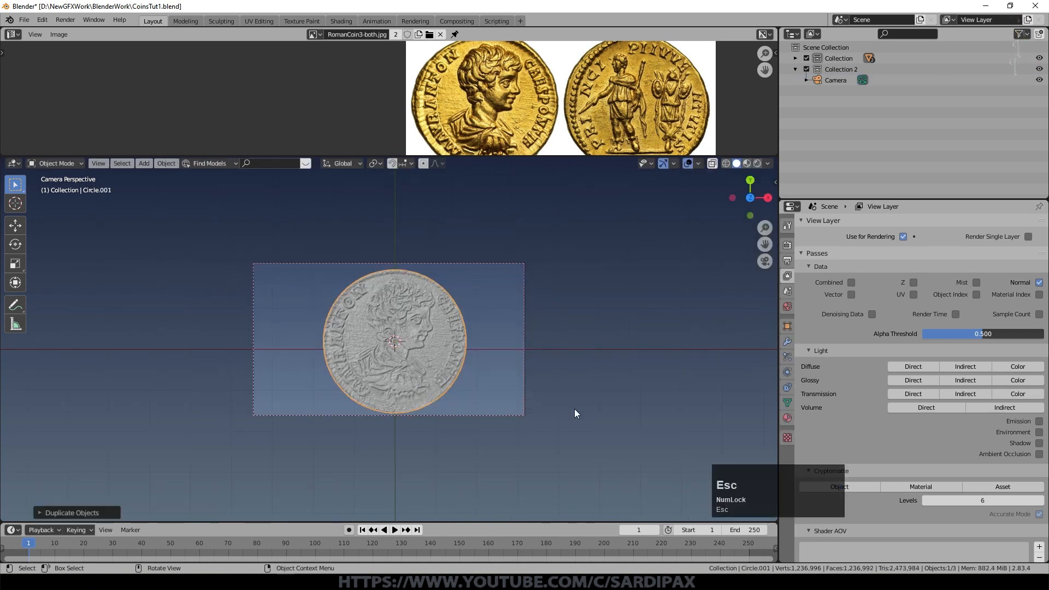
{"action": "key", "text": "r"}
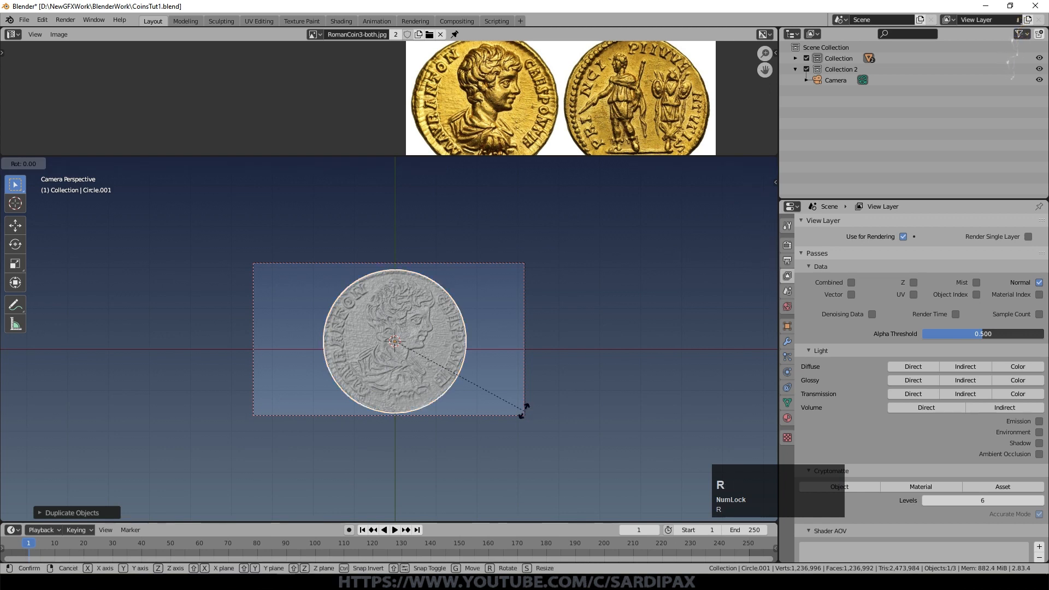
{"action": "type", "text": "y180"}
{"action": "key", "text": "KP_Enter"}
{"action": "key", "text": "g"}
{"action": "key", "text": "x"}
{"action": "left_click", "coordinate": [697, 413]}
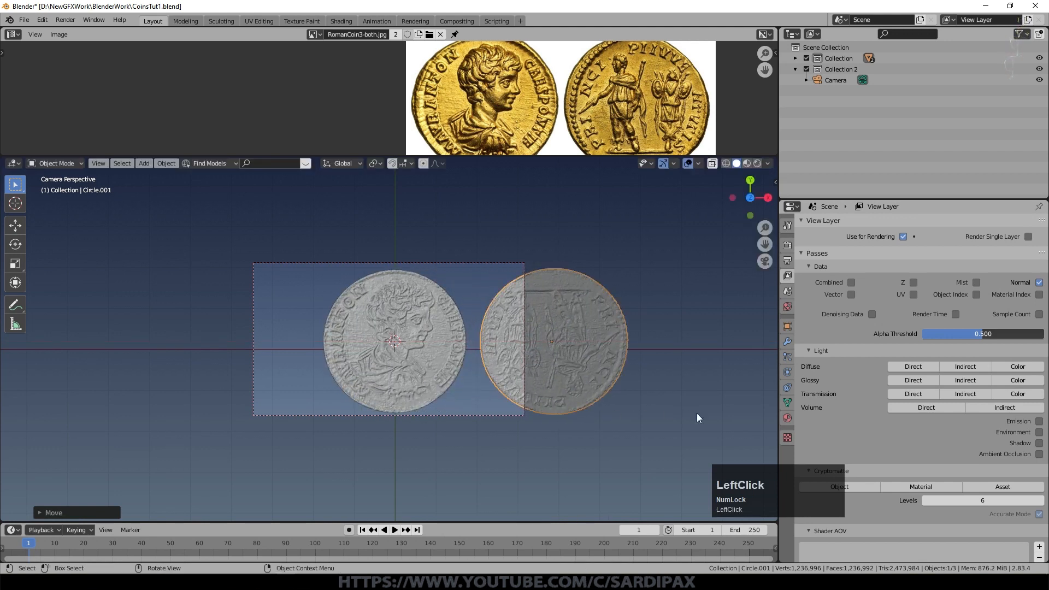
Step: Select both coins and move them about 1.2 m in negative X to centre the pair in the camera frame
{"action": "left_click", "coordinate": [664, 378], "text": "shift"}
{"action": "key", "text": "g"}
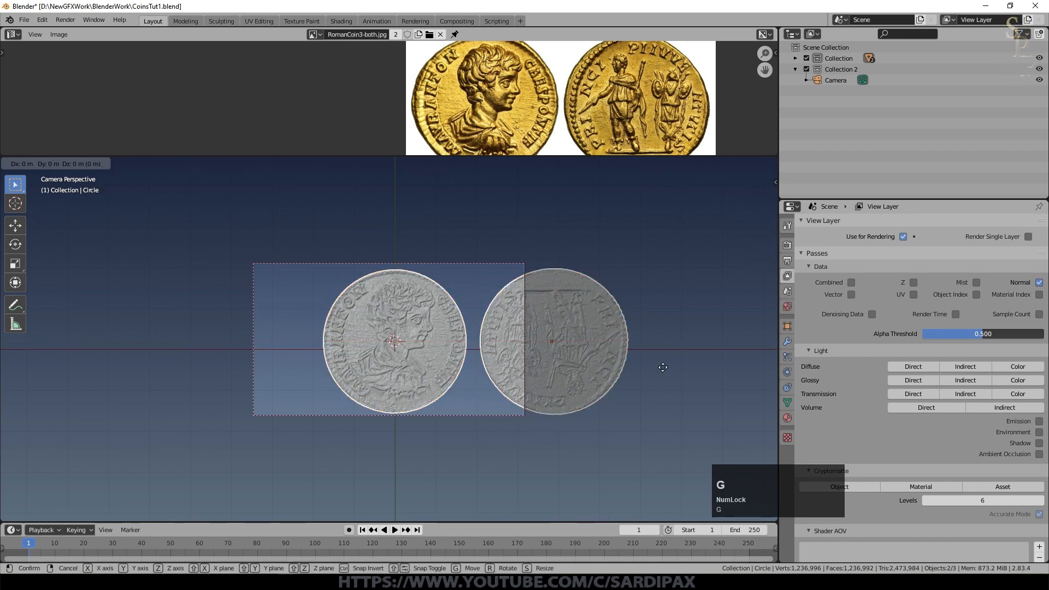
{"action": "key", "text": "x"}
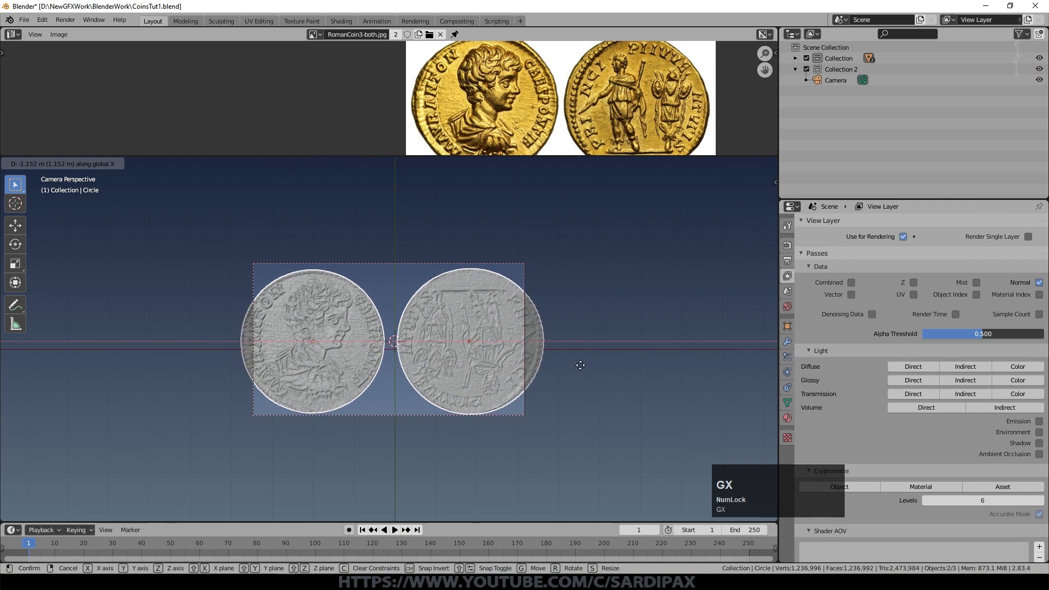
{"action": "left_click", "coordinate": [581, 370]}
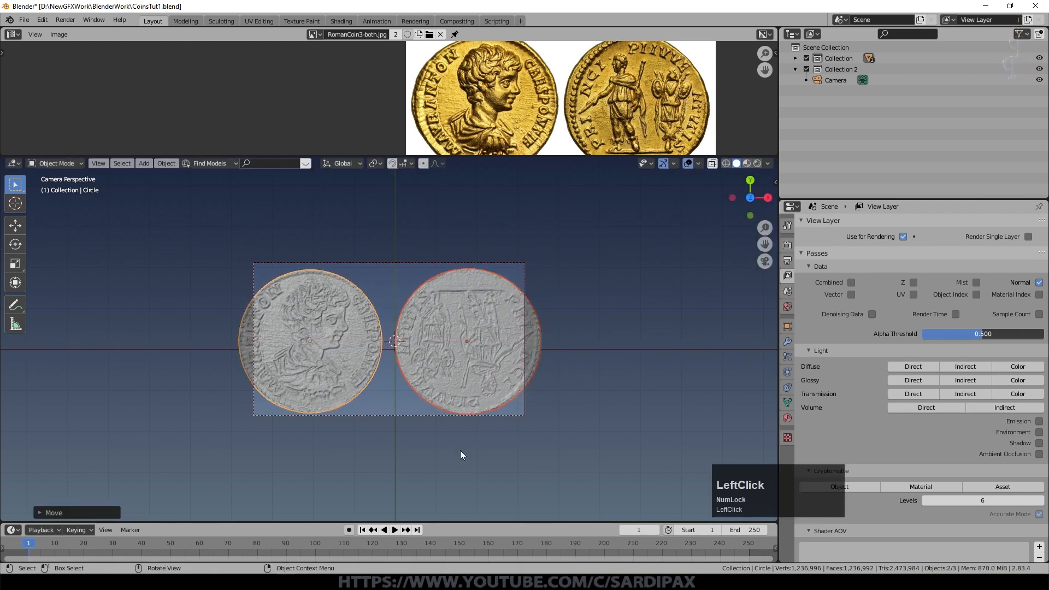
Step: Select the camera and move it back along its viewing axis until both coins fit inside the frame
{"action": "left_click", "coordinate": [428, 416]}
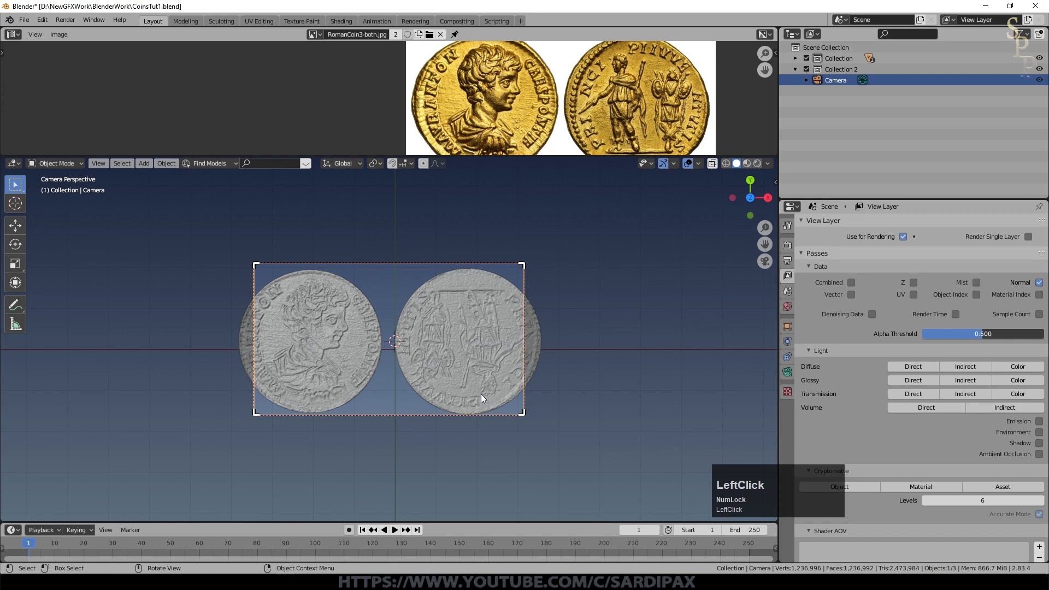
{"action": "key", "text": "g"}
{"action": "middle_click_drag", "start_coordinate": [481, 394], "coordinate": [482, 415]}
{"action": "left_click", "coordinate": [481, 428]}
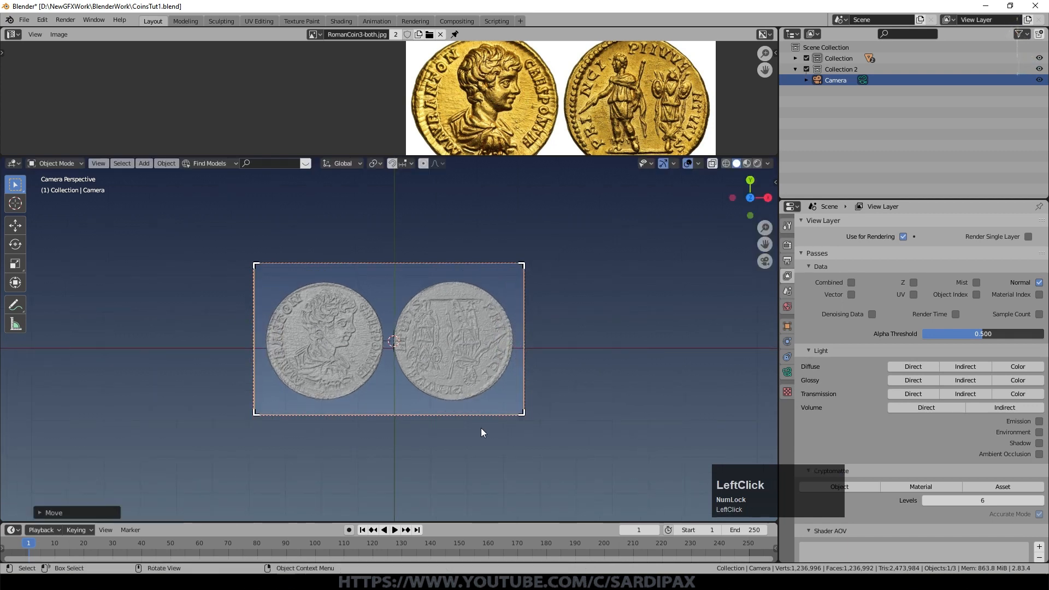
Step: Rotate the reverse-side coin so its figures stand upright, and render the camera view
{"action": "scroll", "coordinate": [516, 420], "scroll_direction": "up", "scroll_amount": 4}
{"action": "left_click", "coordinate": [613, 300]}
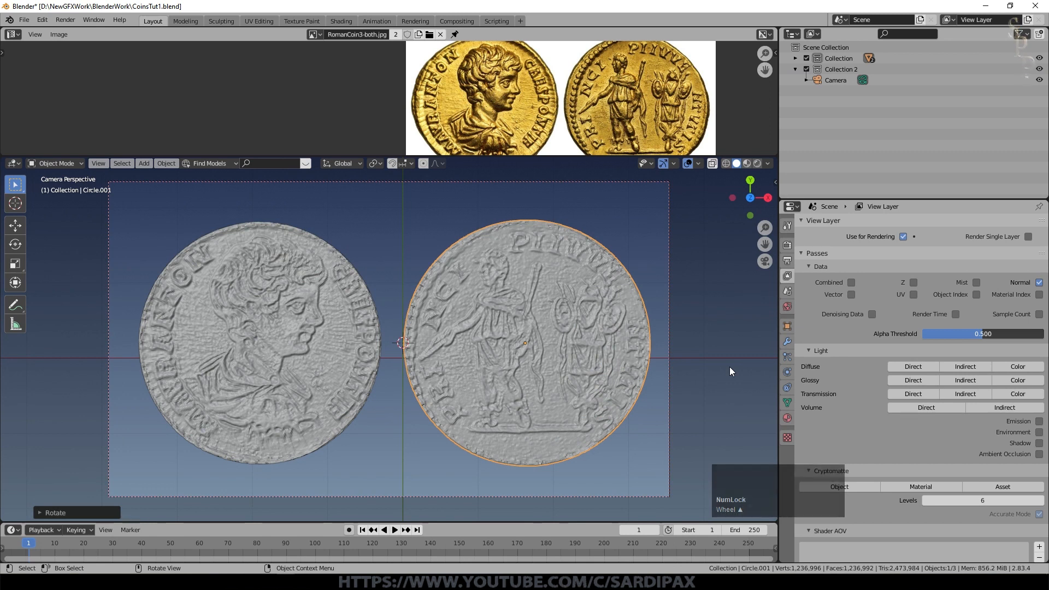
{"action": "key", "text": "F12"}
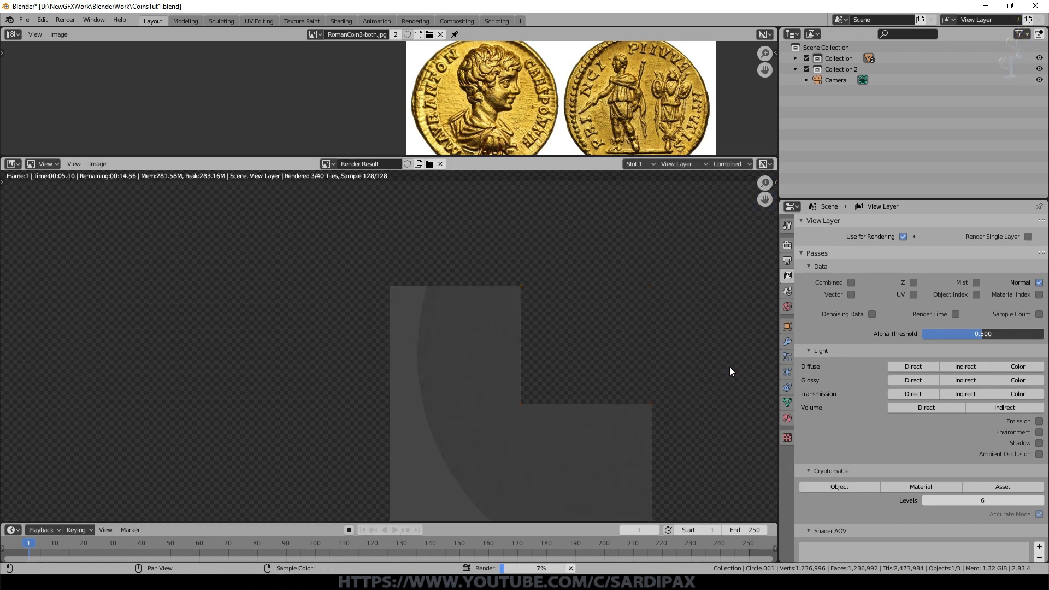
{"action": "scroll", "coordinate": [655, 365], "scroll_direction": "down", "scroll_amount": 2}
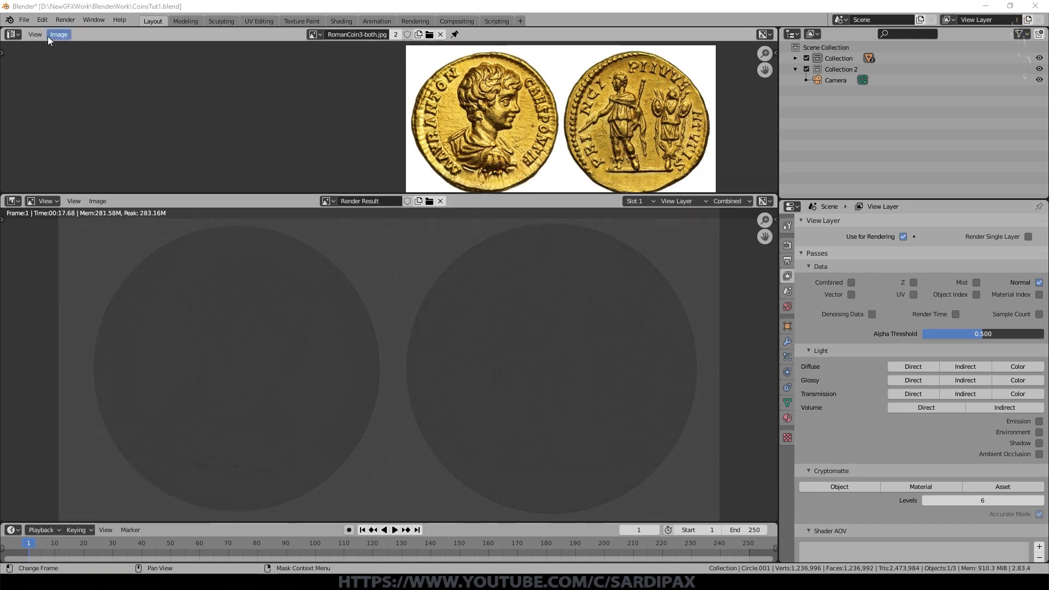
Step: Turn the upper image editor into a Compositor and enable Use Nodes
{"action": "left_click", "coordinate": [37, 33]}
{"action": "left_click", "coordinate": [13, 34]}
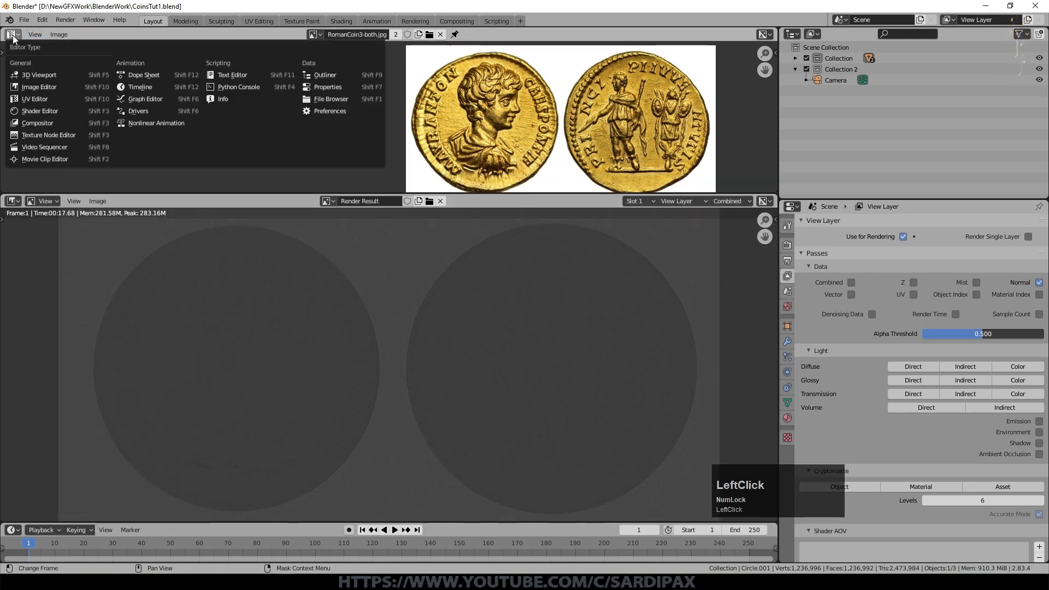
{"action": "left_click", "coordinate": [49, 121]}
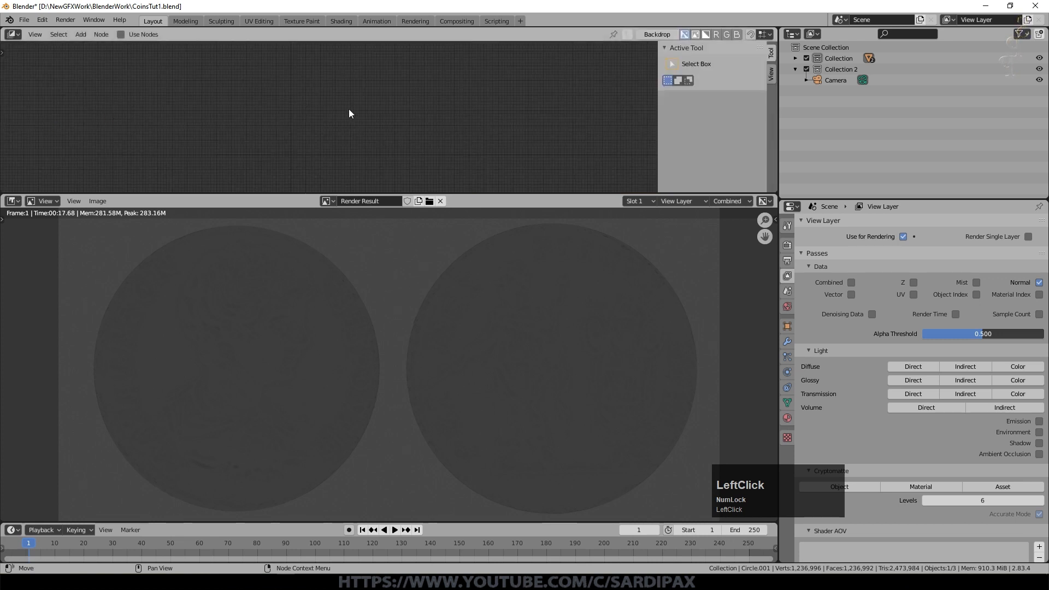
{"action": "left_click", "coordinate": [121, 34]}
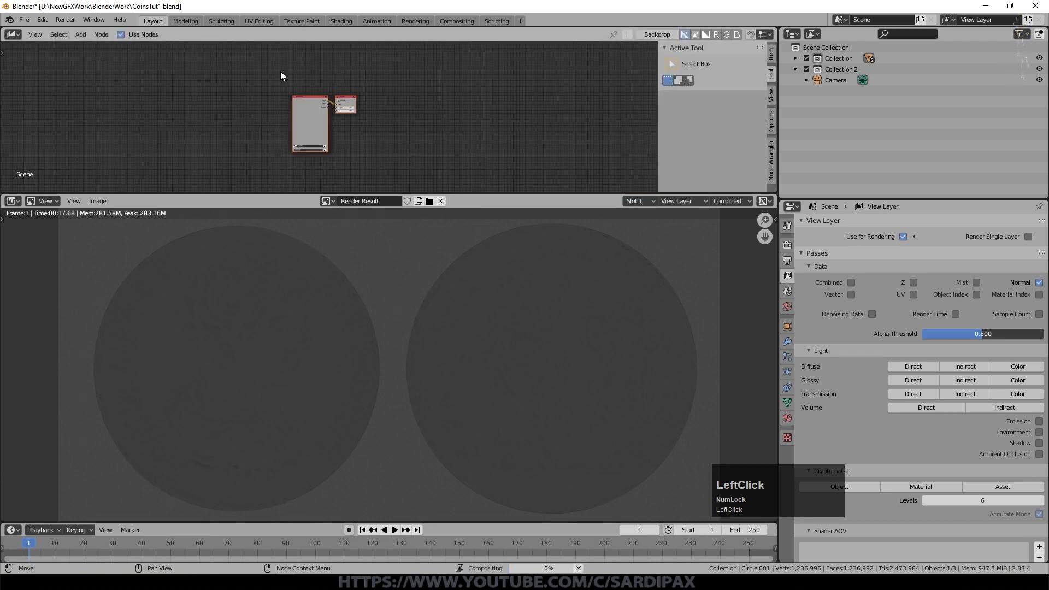
Step: Space the Render Layers and Composite nodes apart and connect the Normal output to the Composite node's Image input
{"action": "scroll", "coordinate": [280, 71], "scroll_direction": "up", "scroll_amount": 4}
{"action": "middle_click_drag", "start_coordinate": [466, 111], "coordinate": [442, 151]}
{"action": "left_click_drag", "start_coordinate": [296, 64], "coordinate": [212, 72]}
{"action": "left_click", "coordinate": [481, 94]}
{"action": "left_click_drag", "start_coordinate": [386, 67], "coordinate": [501, 52]}
{"action": "left_click_drag", "start_coordinate": [282, 118], "coordinate": [433, 87]}
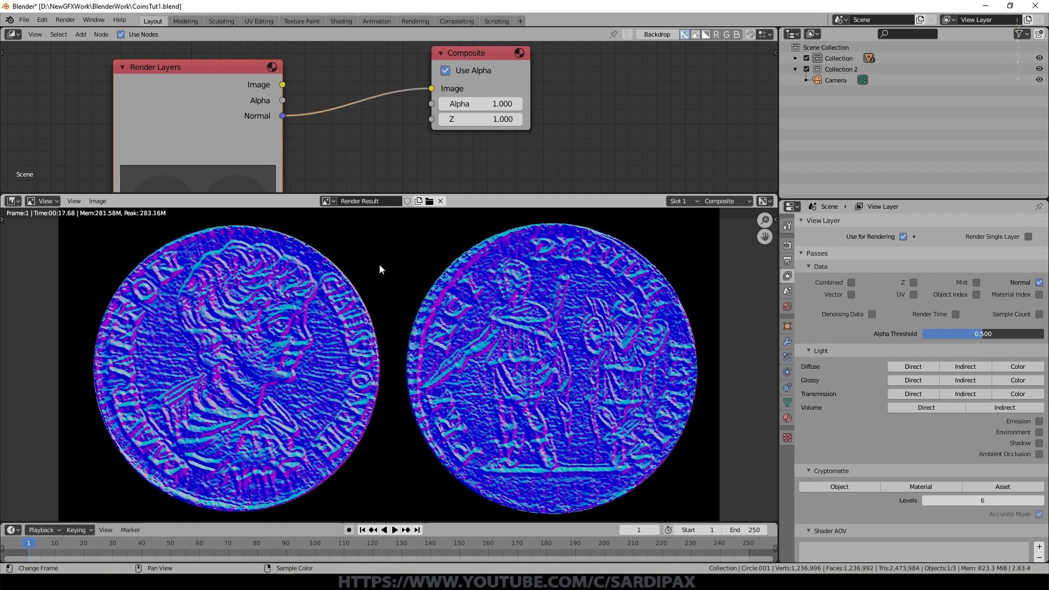
Step: Examine the rendered normal pass up close for pixelation along the coin rims and relief details
{"action": "scroll", "coordinate": [567, 301], "scroll_direction": "up", "scroll_amount": 3}
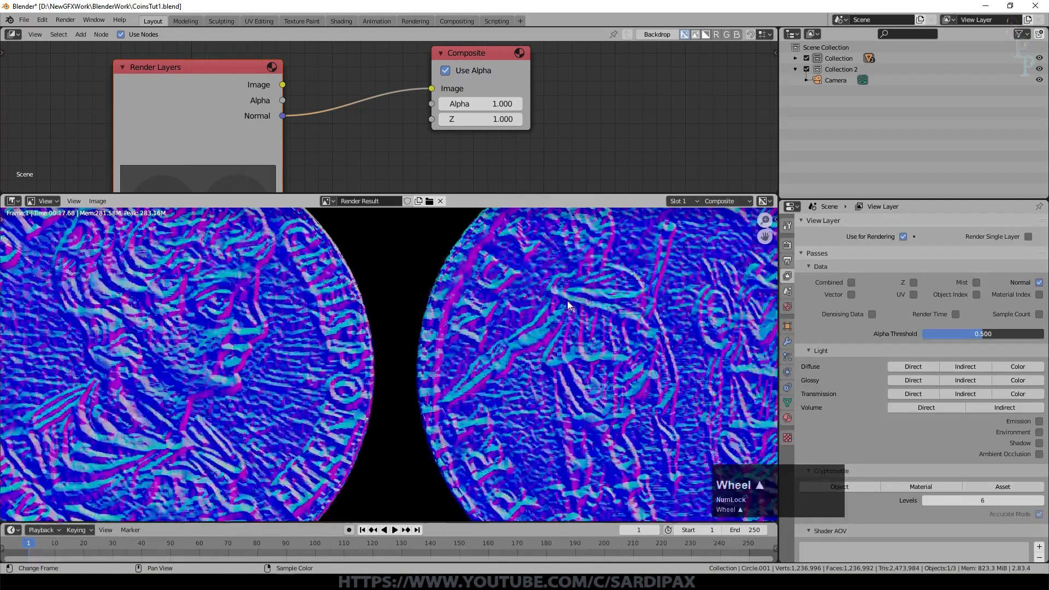
{"action": "scroll", "coordinate": [434, 324], "scroll_direction": "down", "scroll_amount": 4}
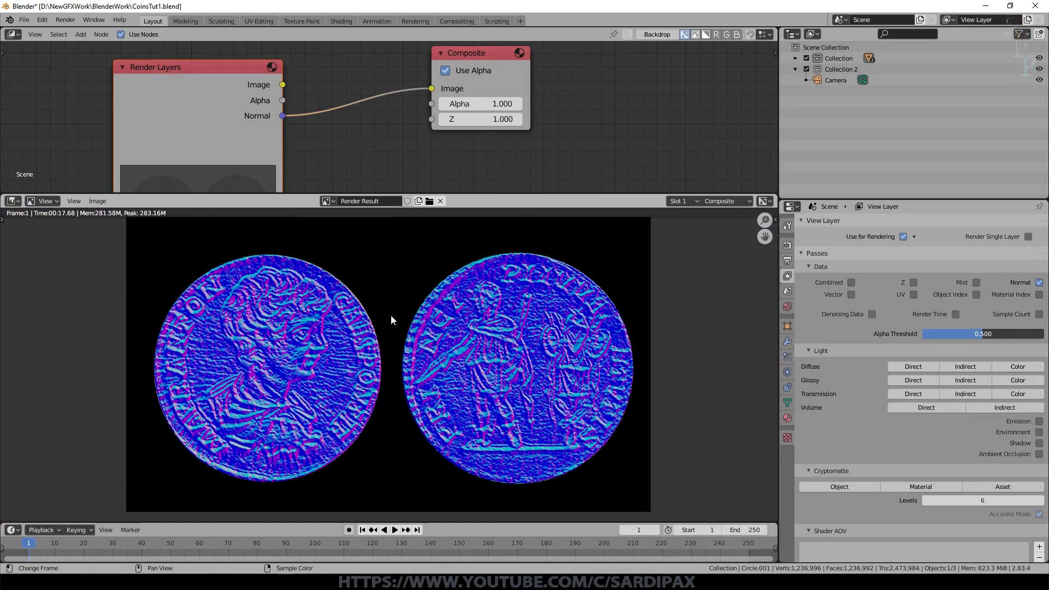
{"action": "scroll", "coordinate": [429, 346], "scroll_direction": "up", "scroll_amount": 1}
{"action": "scroll", "coordinate": [518, 362], "scroll_direction": "up", "scroll_amount": 4}
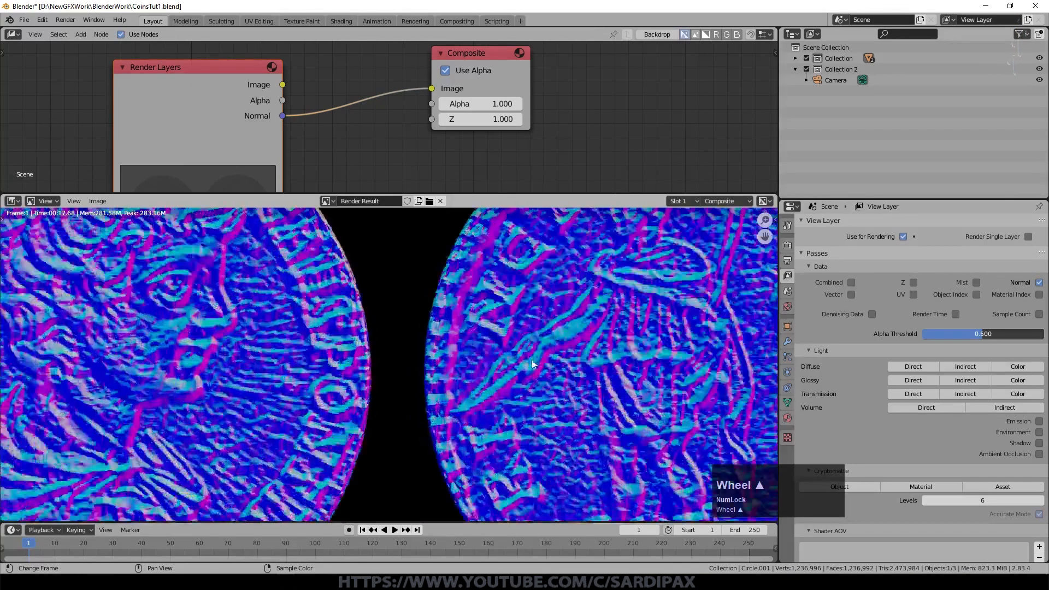
{"action": "scroll", "coordinate": [438, 371], "scroll_direction": "down", "scroll_amount": 2}
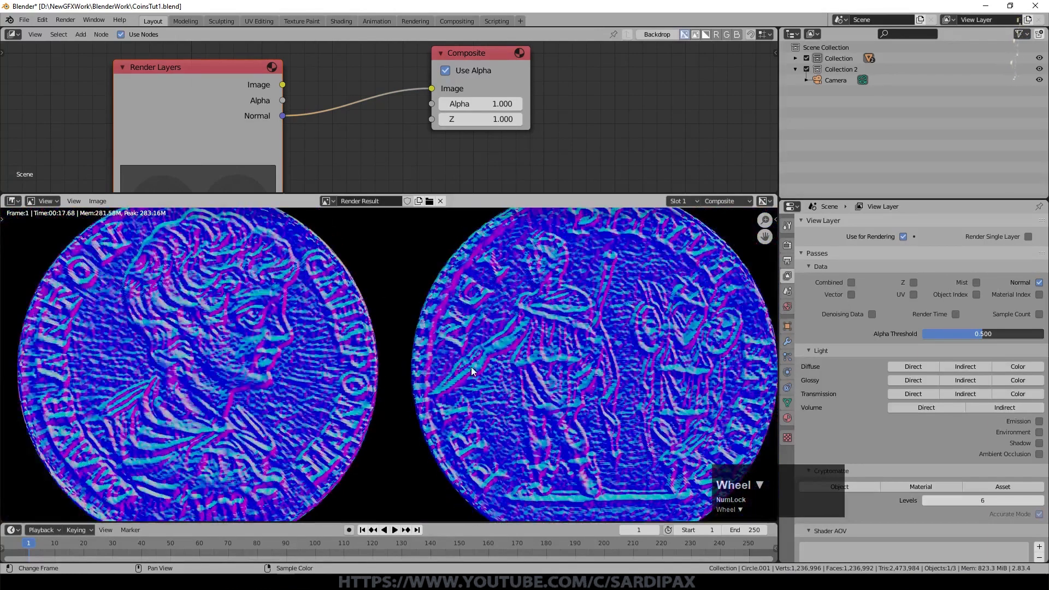
{"action": "scroll", "coordinate": [471, 367], "scroll_direction": "up", "scroll_amount": 4}
{"action": "scroll", "coordinate": [538, 359], "scroll_direction": "up", "scroll_amount": 1}
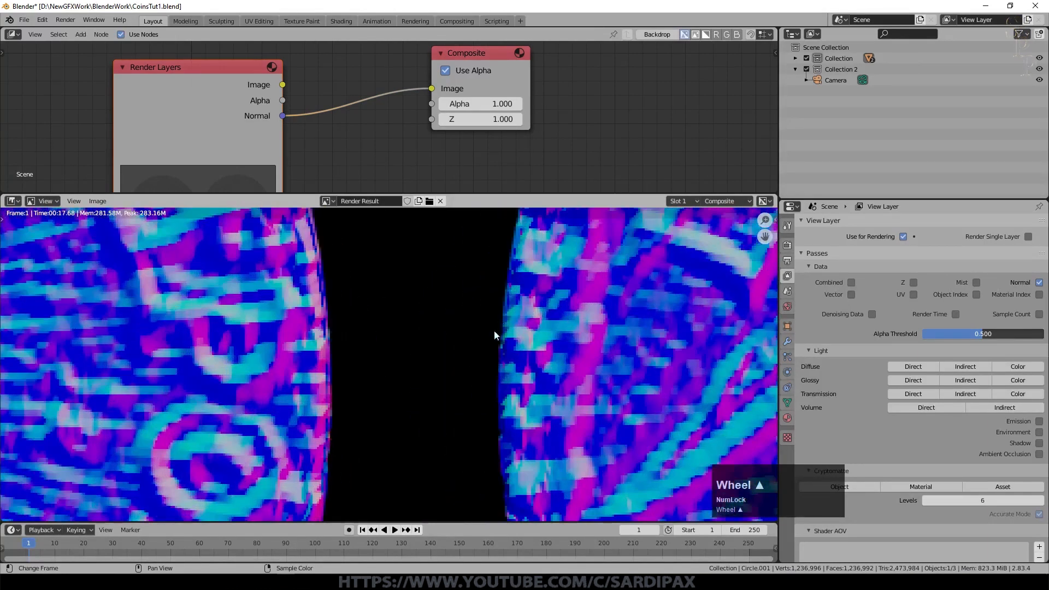
Step: Set the render resolution percentage to 400% in the output dimensions
{"action": "left_click", "coordinate": [788, 261]}
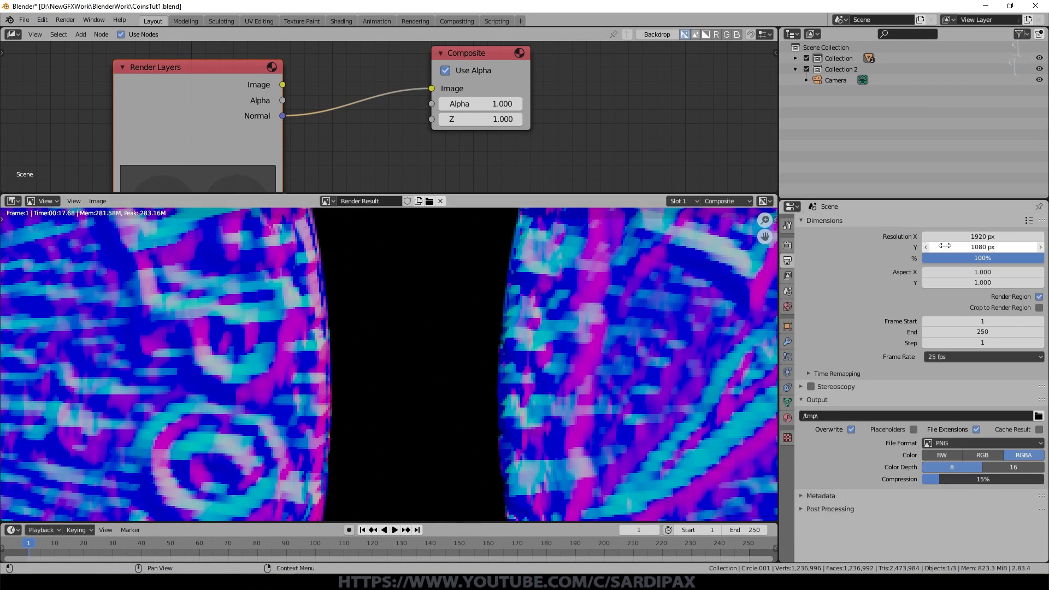
{"action": "scroll", "coordinate": [268, 307], "scroll_direction": "down", "scroll_amount": 1}
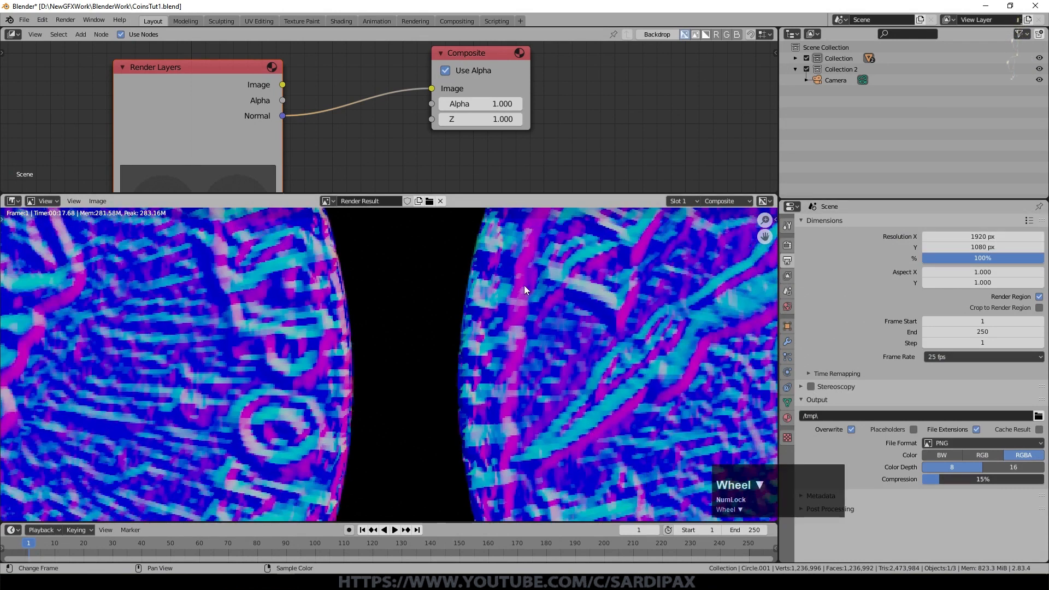
{"action": "scroll", "coordinate": [520, 320], "scroll_direction": "down", "scroll_amount": 3}
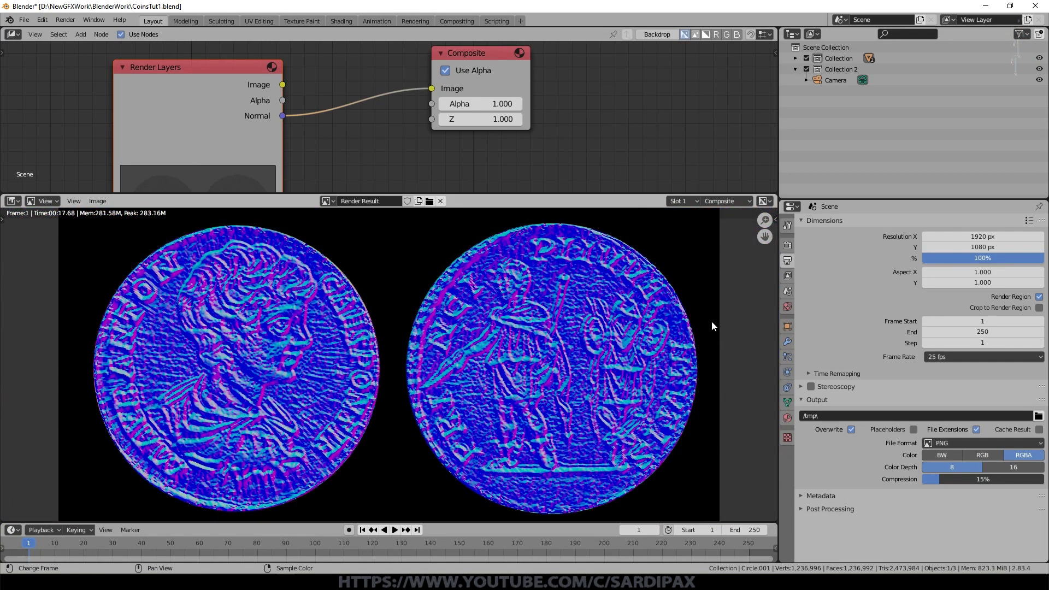
{"action": "left_click", "coordinate": [992, 255]}
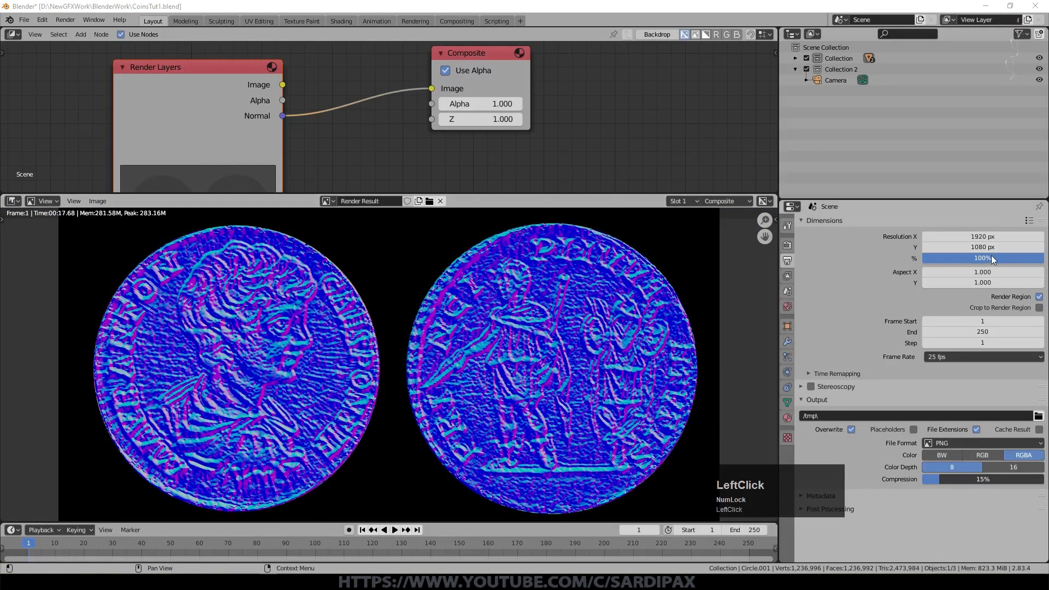
{"action": "type", "text": "400"}
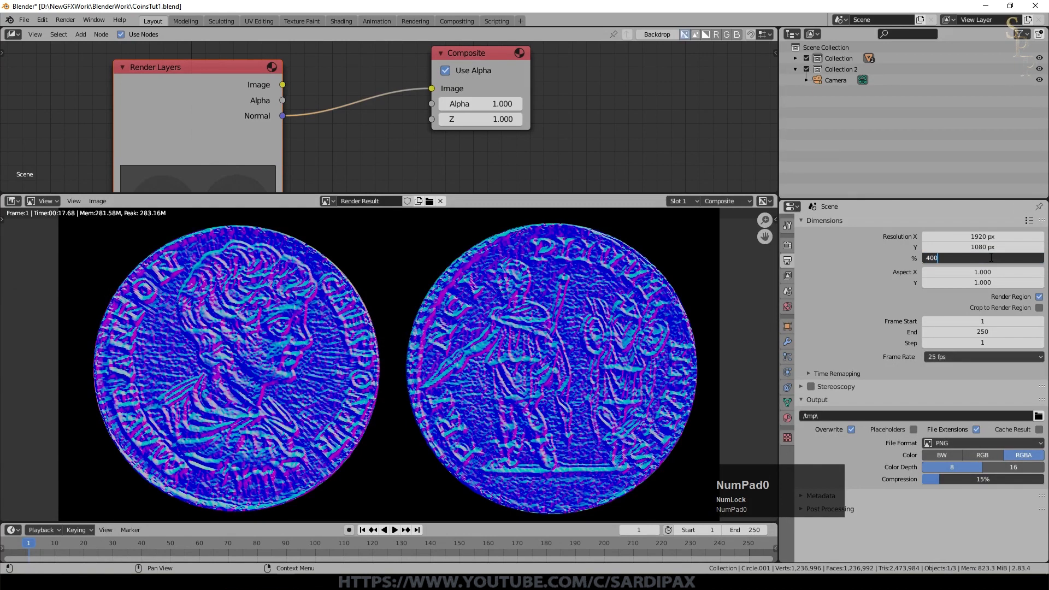
{"action": "key", "text": "KP_Enter"}
Step: Switch the render result to Slot 2, render the scene at the higher resolution, and inspect the resulting normal map
{"action": "scroll", "coordinate": [684, 204], "scroll_direction": "down", "scroll_amount": 1}
{"action": "left_click", "coordinate": [683, 201]}
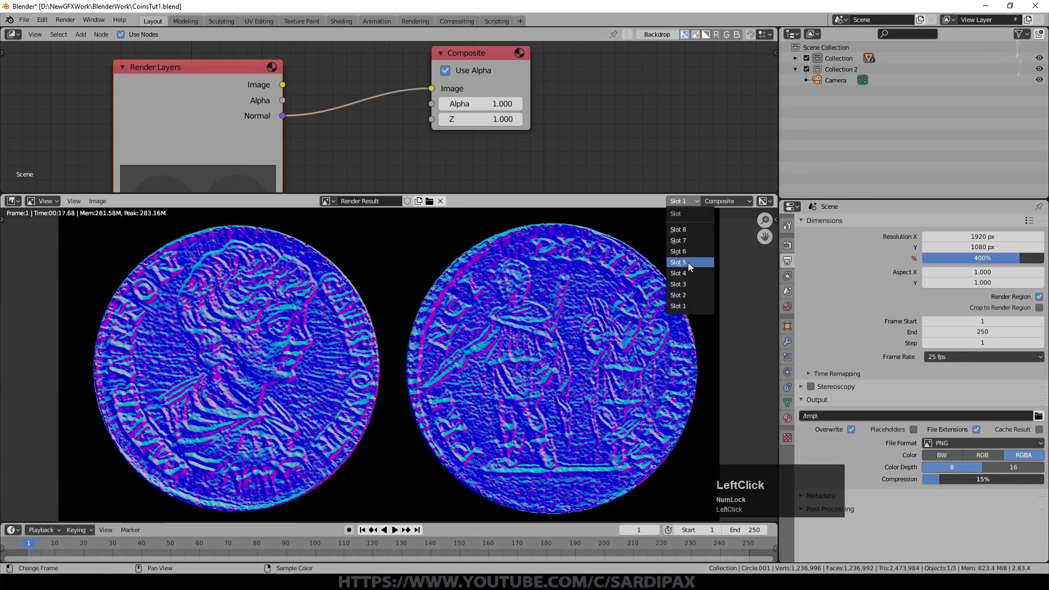
{"action": "left_click", "coordinate": [687, 294]}
{"action": "key", "text": "F12"}
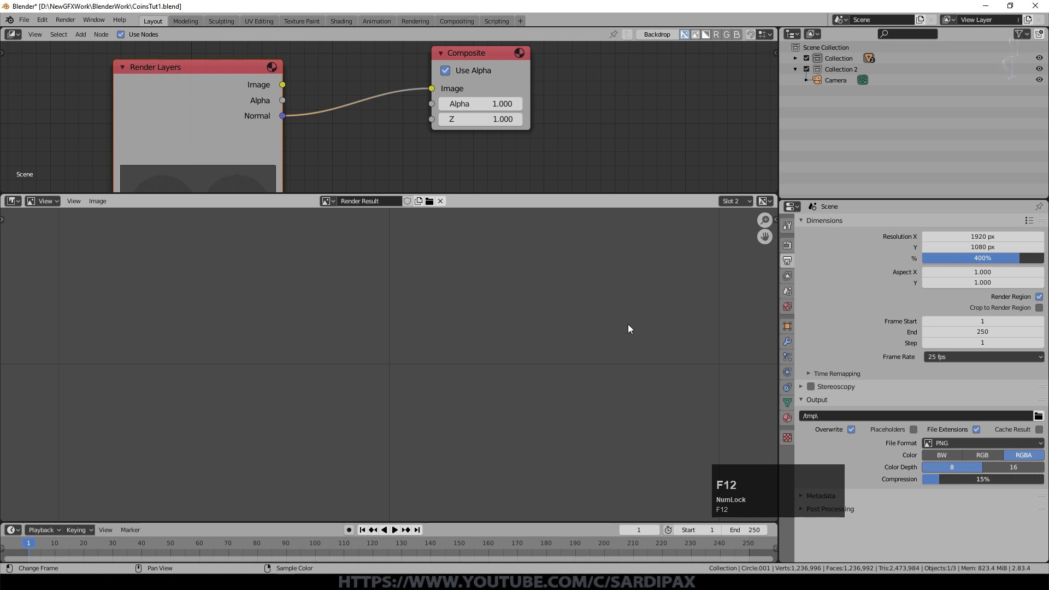
{"action": "scroll", "coordinate": [628, 327], "scroll_direction": "down", "scroll_amount": 1}
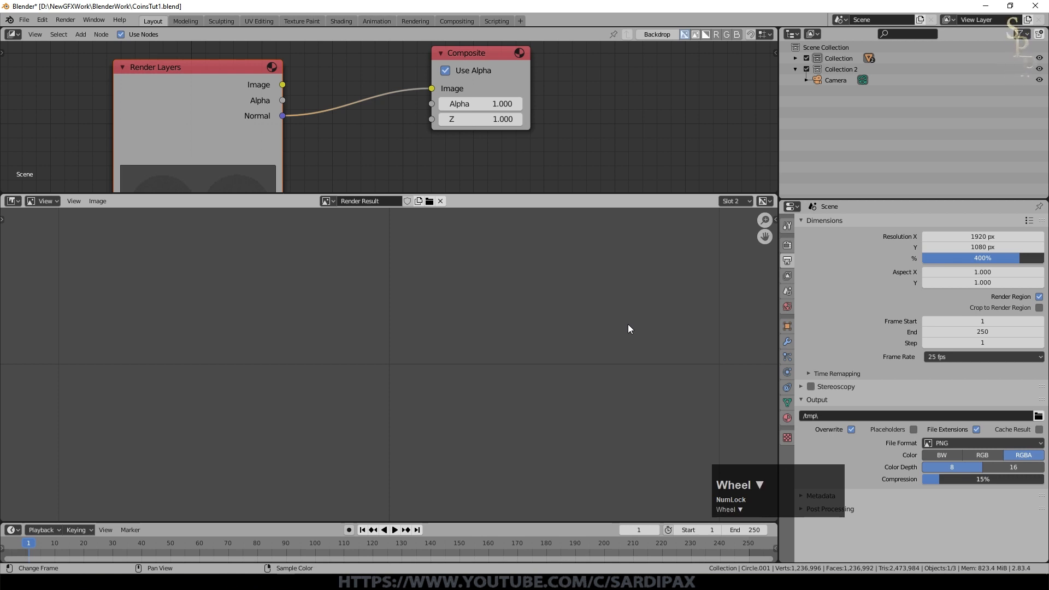
{"action": "scroll", "coordinate": [594, 331], "scroll_direction": "up", "scroll_amount": 1}
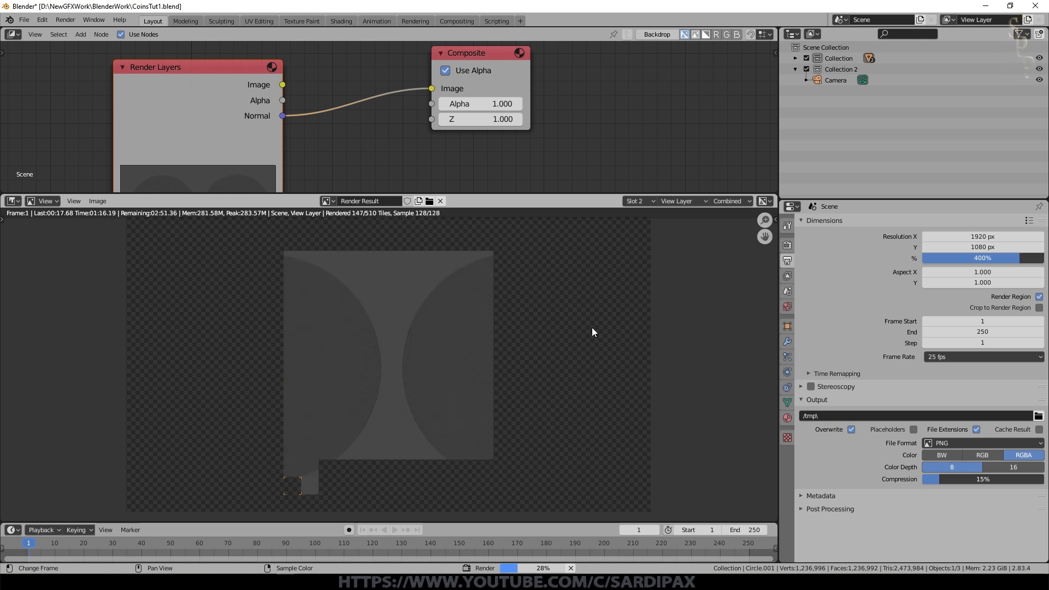
{"action": "scroll", "coordinate": [621, 317], "scroll_direction": "down", "scroll_amount": 2}
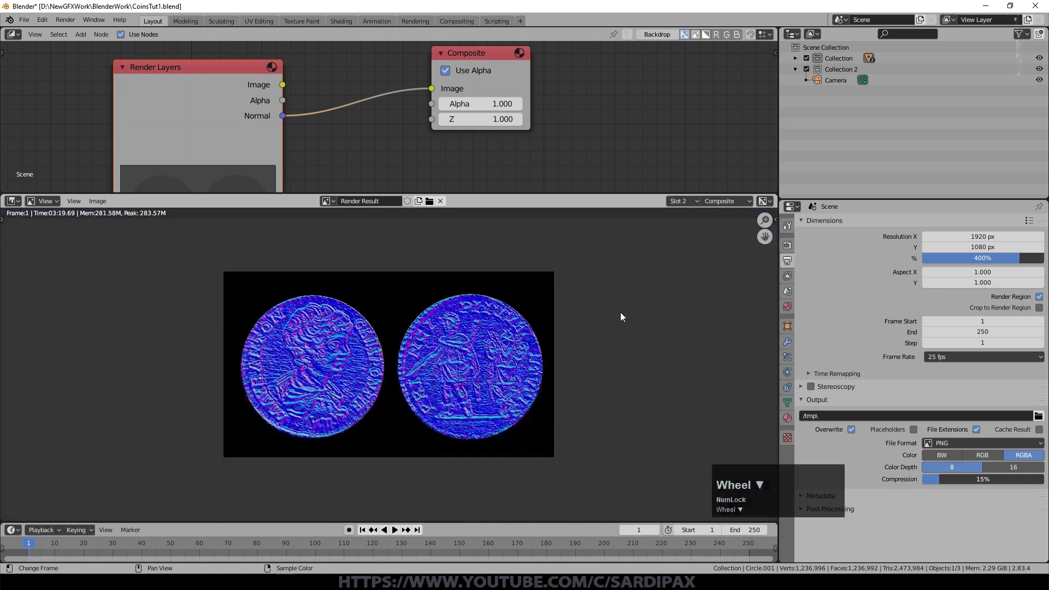
{"action": "scroll", "coordinate": [621, 316], "scroll_direction": "up", "scroll_amount": 4}
{"action": "scroll", "coordinate": [620, 316], "scroll_direction": "down", "scroll_amount": 2}
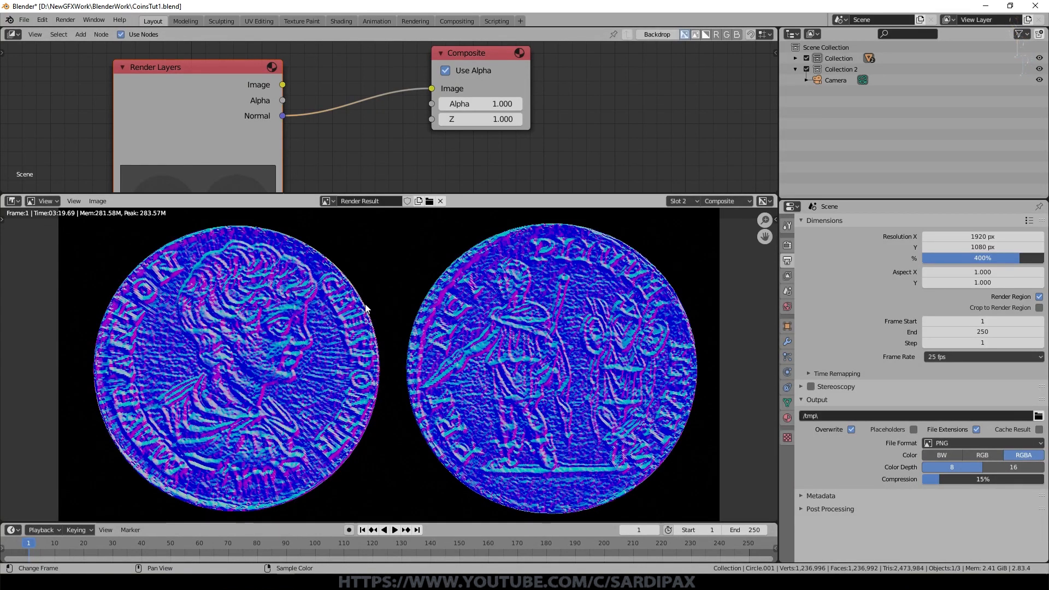
Step: Save a copy of the rendered normal map as CoinTut1.png in the Textures\Coins folder
{"action": "left_click", "coordinate": [97, 201]}
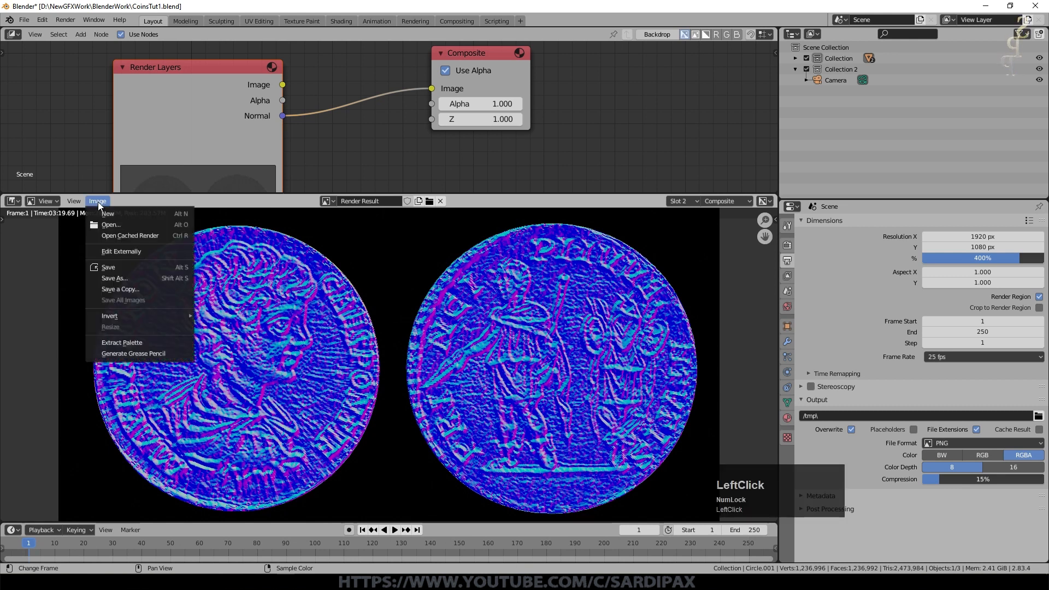
{"action": "left_click", "coordinate": [137, 288]}
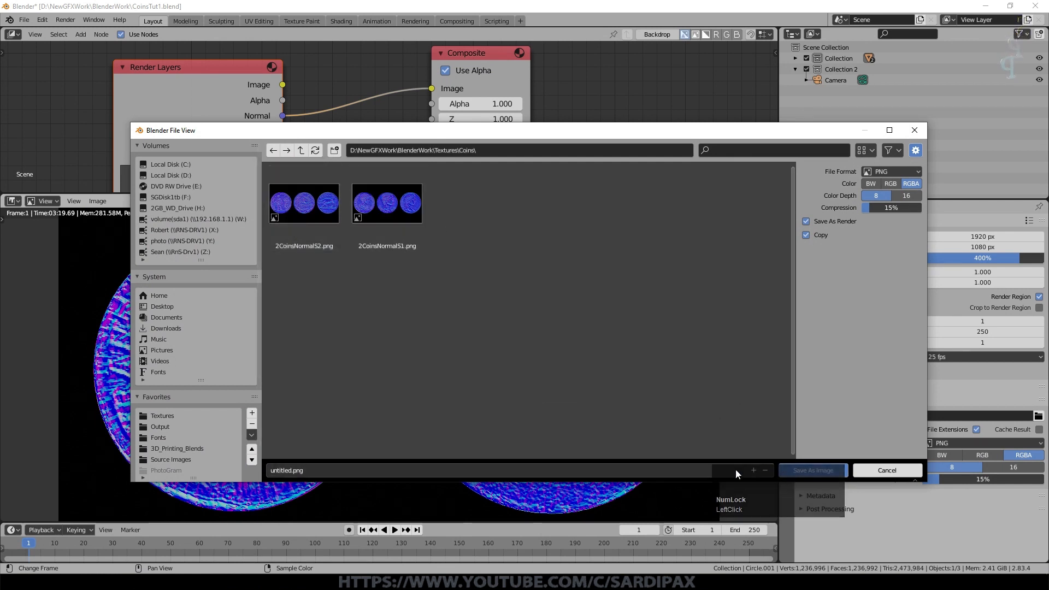
{"action": "left_click", "coordinate": [809, 470]}
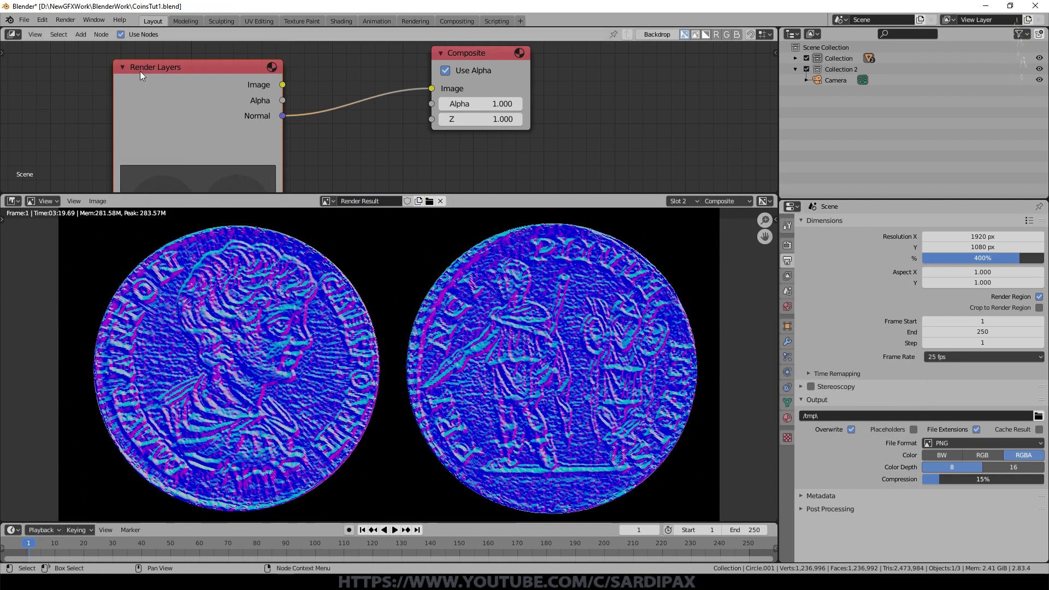
Step: Start a new General file and add a mesh circle to the empty scene
{"action": "left_click", "coordinate": [24, 20]}
{"action": "mouse_move", "coordinate": [39, 33]}
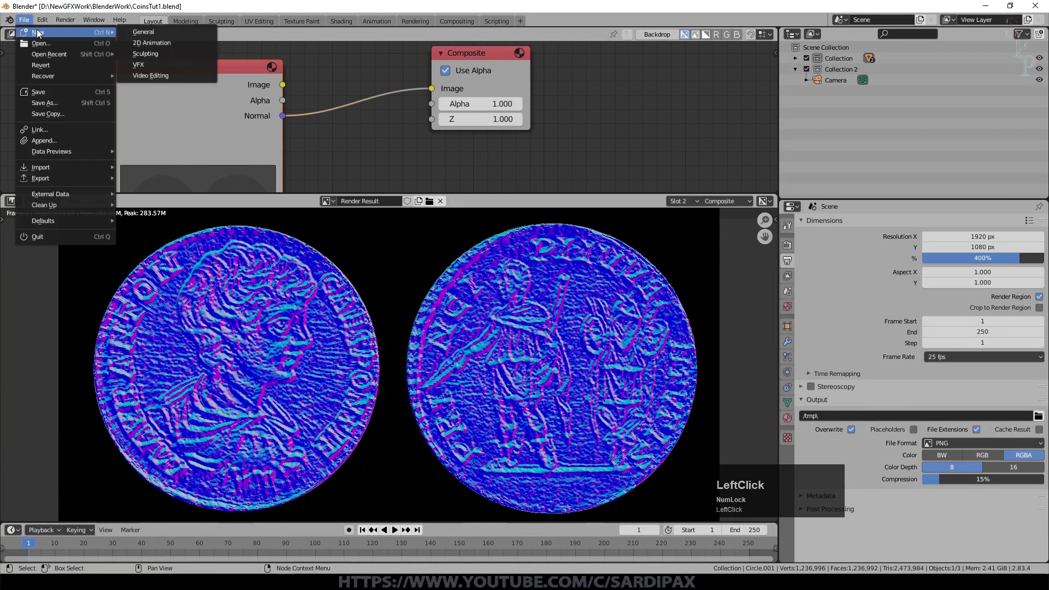
{"action": "left_click", "coordinate": [163, 34]}
{"action": "left_click", "coordinate": [537, 317]}
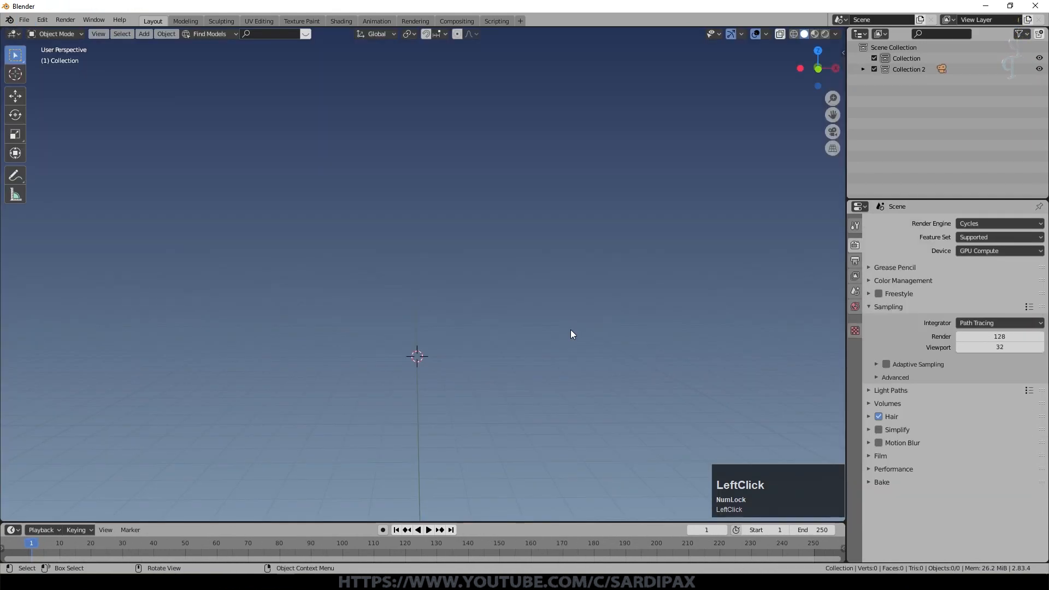
{"action": "key", "text": "shift+a"}
{"action": "mouse_move", "coordinate": [569, 329]}
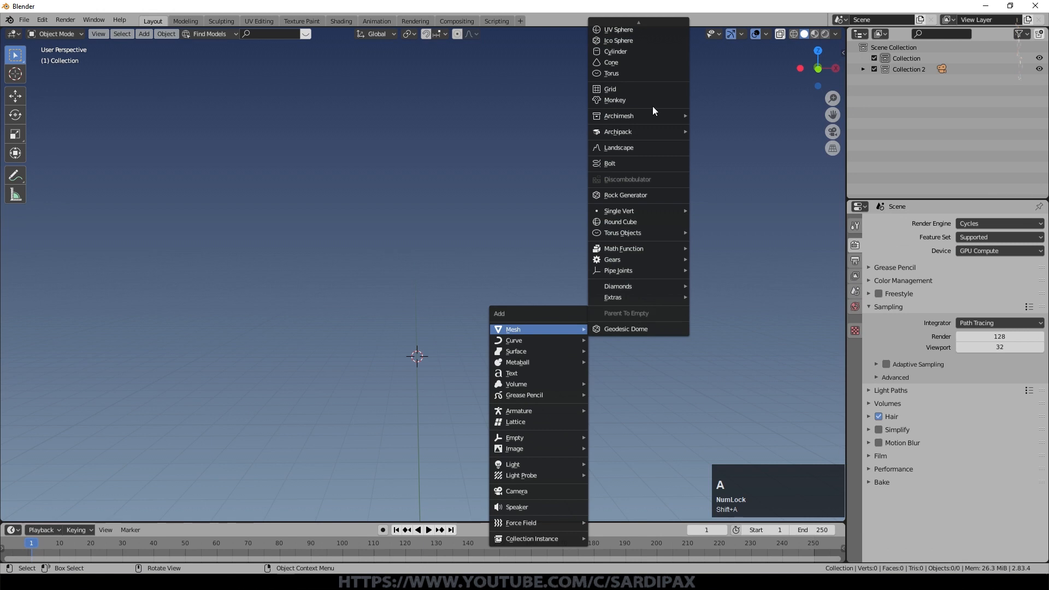
{"action": "left_click", "coordinate": [640, 48]}
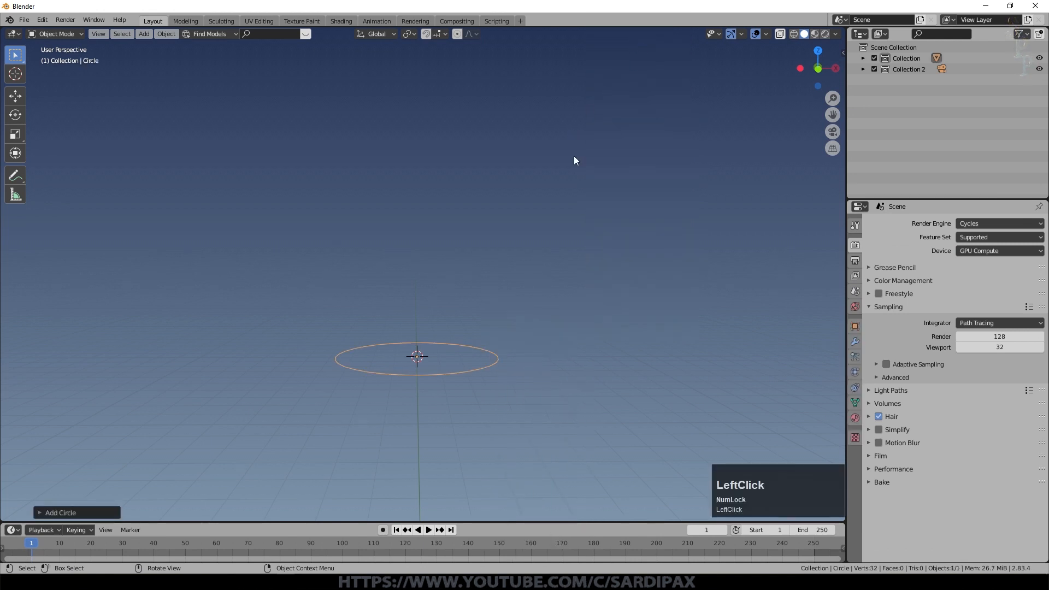
Step: Extrude the circle's rim inwards to a small ring at about 0.14 scale and fill the ring with a face
{"action": "key", "text": "Tab"}
{"action": "scroll", "coordinate": [602, 370], "scroll_direction": "up", "scroll_amount": 2}
{"action": "key", "text": "e"}
{"action": "key", "text": "s"}
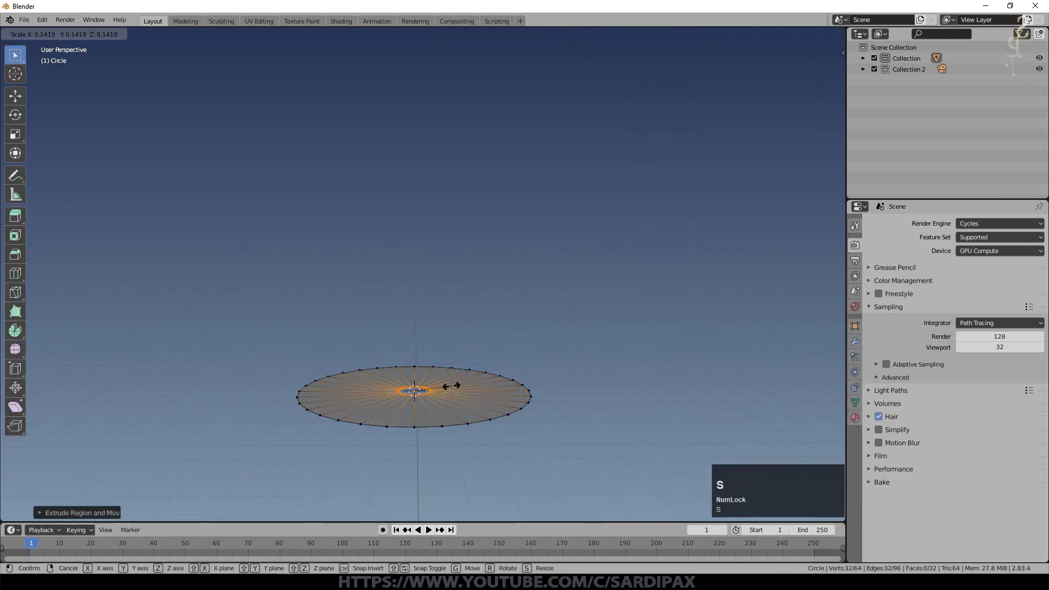
{"action": "left_click", "coordinate": [452, 386]}
{"action": "key", "text": "f"}
{"action": "scroll", "coordinate": [468, 359], "scroll_direction": "up", "scroll_amount": 1}
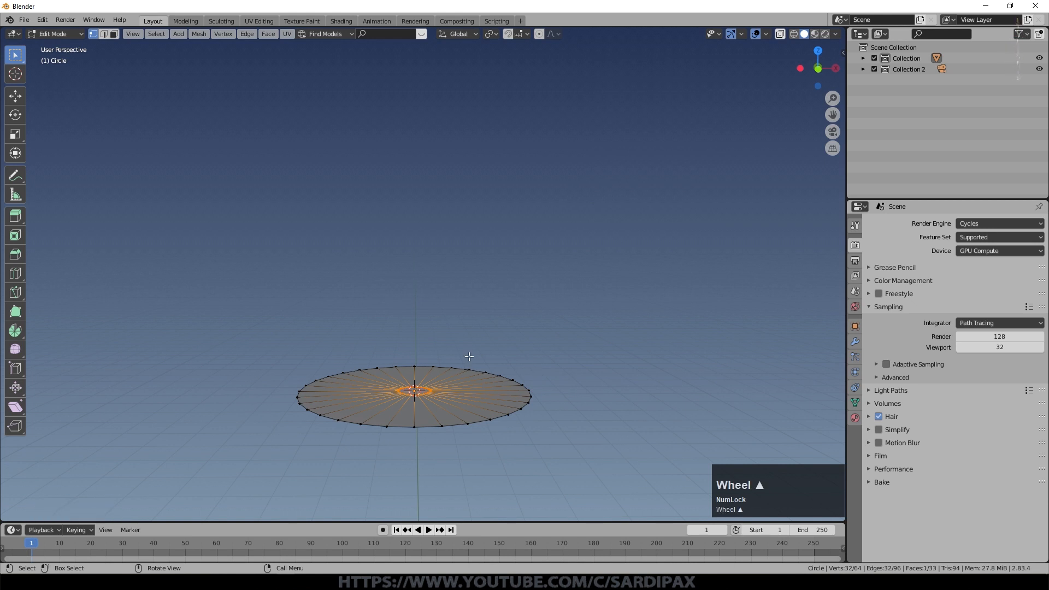
Step: Add a loop cut around the disc and slide it close to the outer rim
{"action": "left_click", "coordinate": [480, 375], "text": "ctrl"}
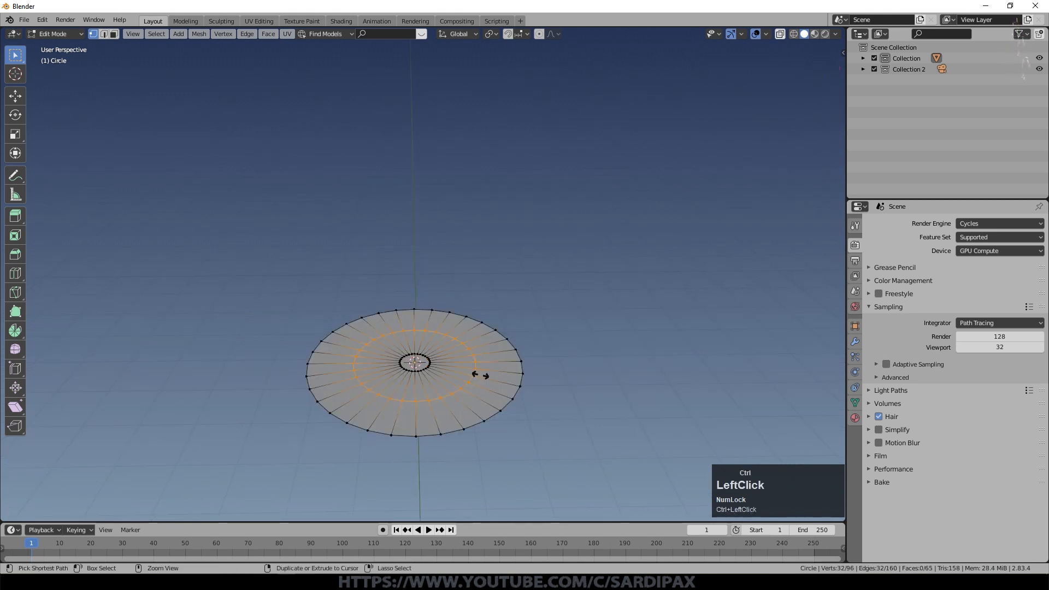
{"action": "left_click", "coordinate": [521, 396]}
{"action": "middle_click_drag", "start_coordinate": [568, 377], "coordinate": [579, 312]}
{"action": "scroll", "coordinate": [580, 315], "scroll_direction": "up", "scroll_amount": 3}
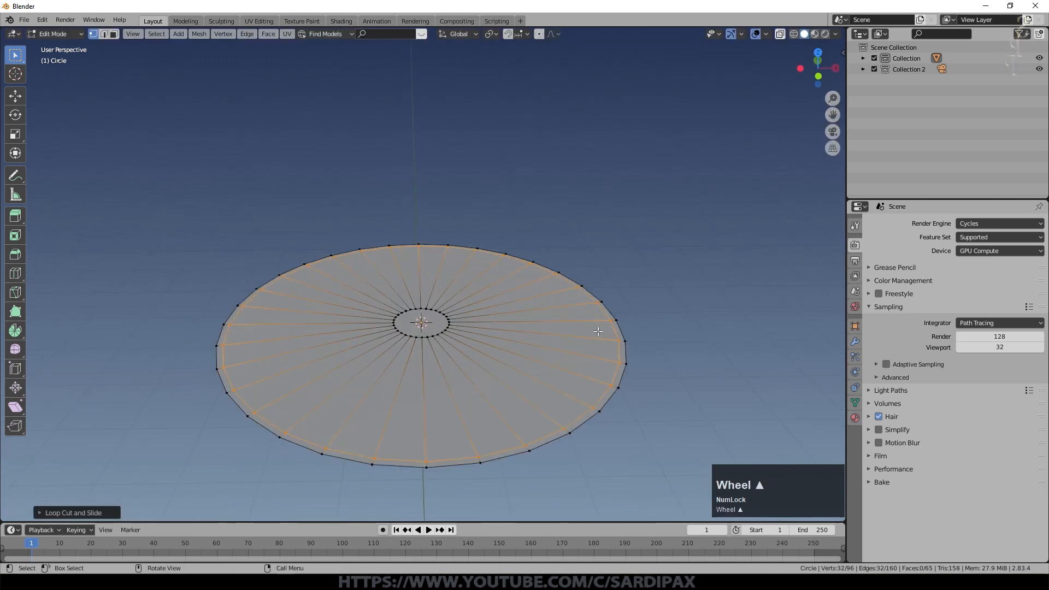
{"action": "key", "text": "Tab"}
{"action": "key", "text": "Tab"}
Step: Extrude the whole disc and raise the extruded faces along Z to give the coin thickness
{"action": "key", "text": "a"}
{"action": "scroll", "coordinate": [655, 372], "scroll_direction": "up", "scroll_amount": 1}
{"action": "scroll", "coordinate": [655, 372], "scroll_direction": "down", "scroll_amount": 1}
{"action": "key", "text": "KP_1"}
{"action": "key", "text": "e"}
{"action": "left_click", "coordinate": [655, 372]}
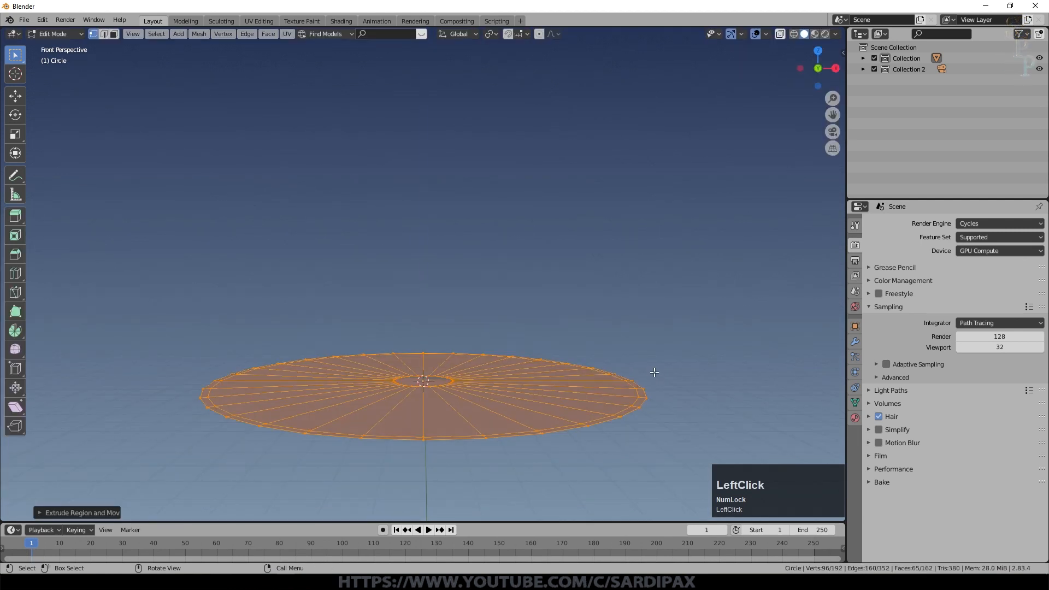
{"action": "key", "text": "g"}
{"action": "key", "text": "z"}
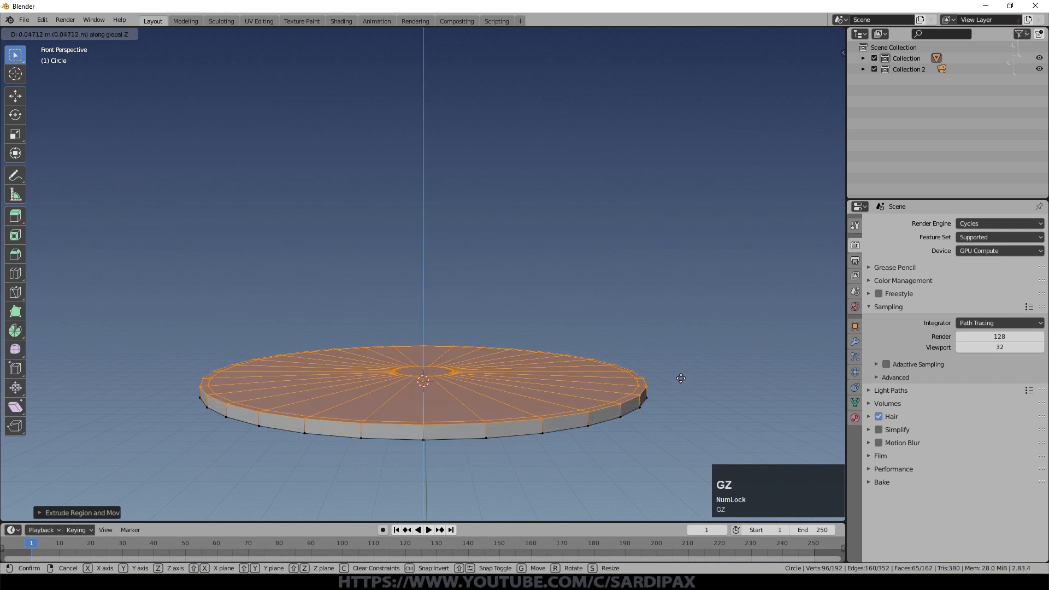
{"action": "left_click", "coordinate": [679, 359]}
{"action": "scroll", "coordinate": [679, 358], "scroll_direction": "up", "scroll_amount": 1}
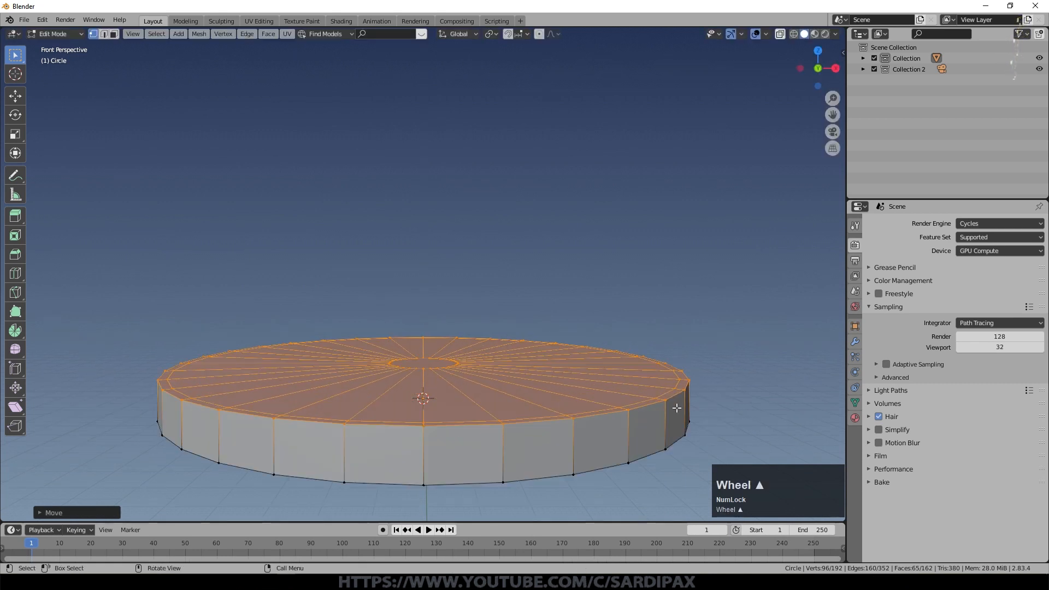
Step: Add two loop cuts around the coin's side wall and scale them apart along Z towards the upper and lower edges
{"action": "middle_click_drag", "start_coordinate": [679, 358], "coordinate": [597, 410]}
{"action": "key", "text": "ctrl+r"}
{"action": "scroll", "coordinate": [572, 435], "scroll_direction": "up", "scroll_amount": 1}
{"action": "left_click", "coordinate": [572, 435]}
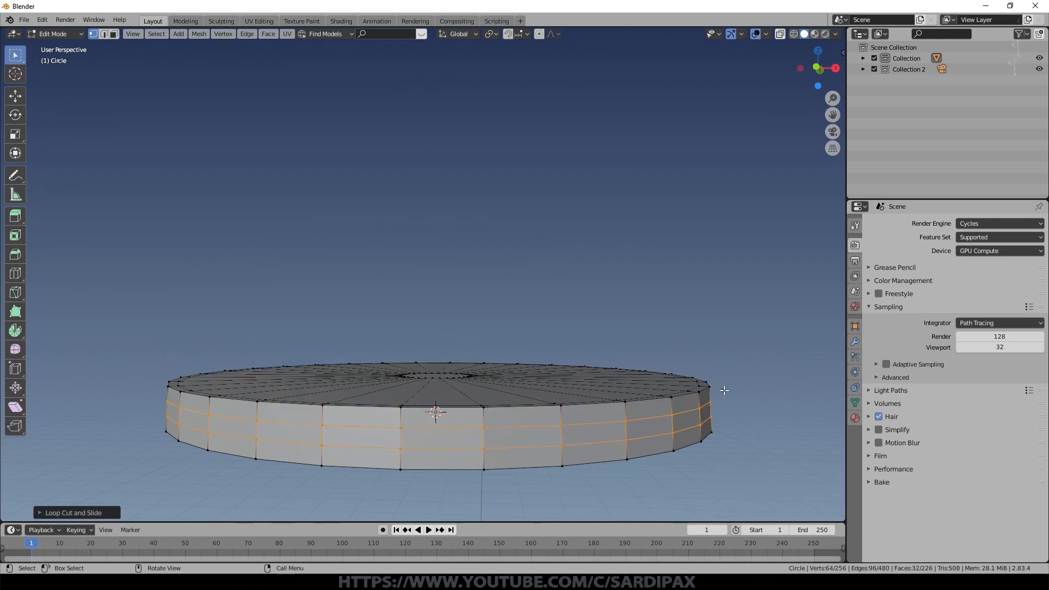
{"action": "key", "text": "Escape"}
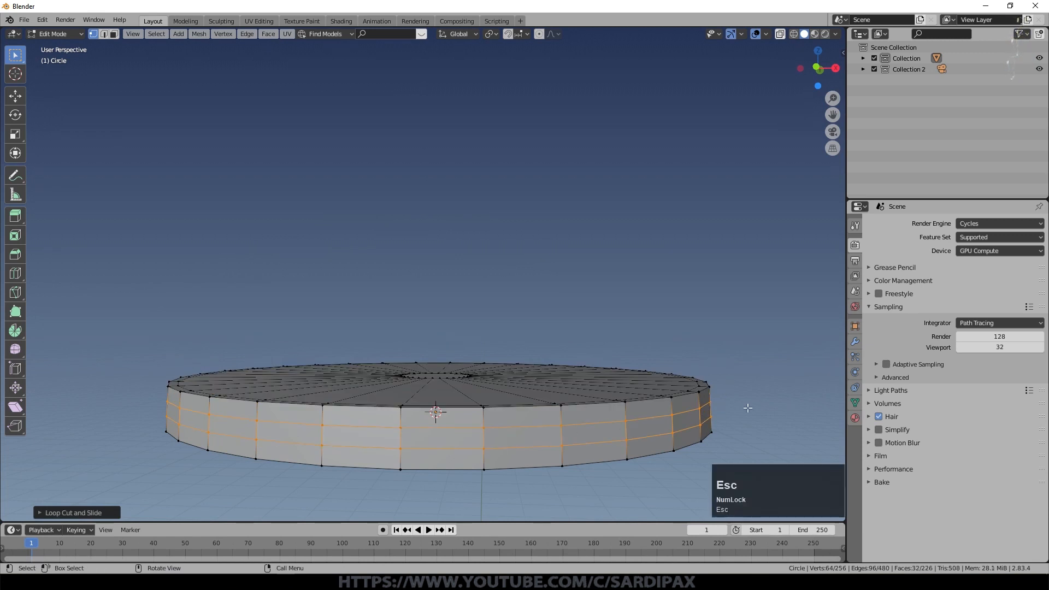
{"action": "key", "text": "s"}
{"action": "key", "text": "z"}
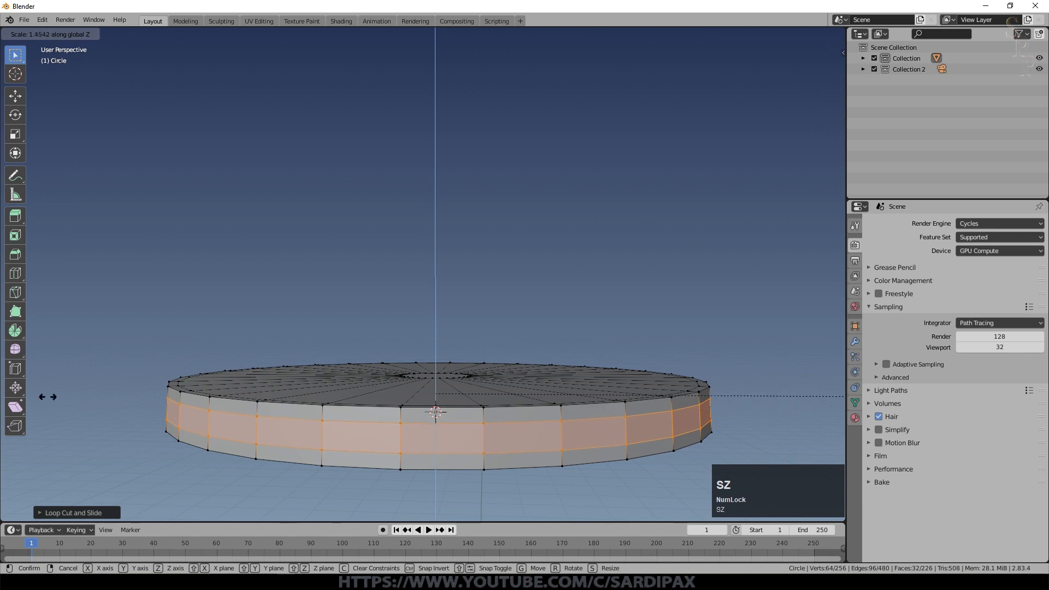
{"action": "left_click", "coordinate": [178, 382]}
Step: Scale the coin's upper and lower outer edge loops slightly inwards, including along Z, to bevel the rim
{"action": "left_click", "coordinate": [351, 465], "text": "alt"}
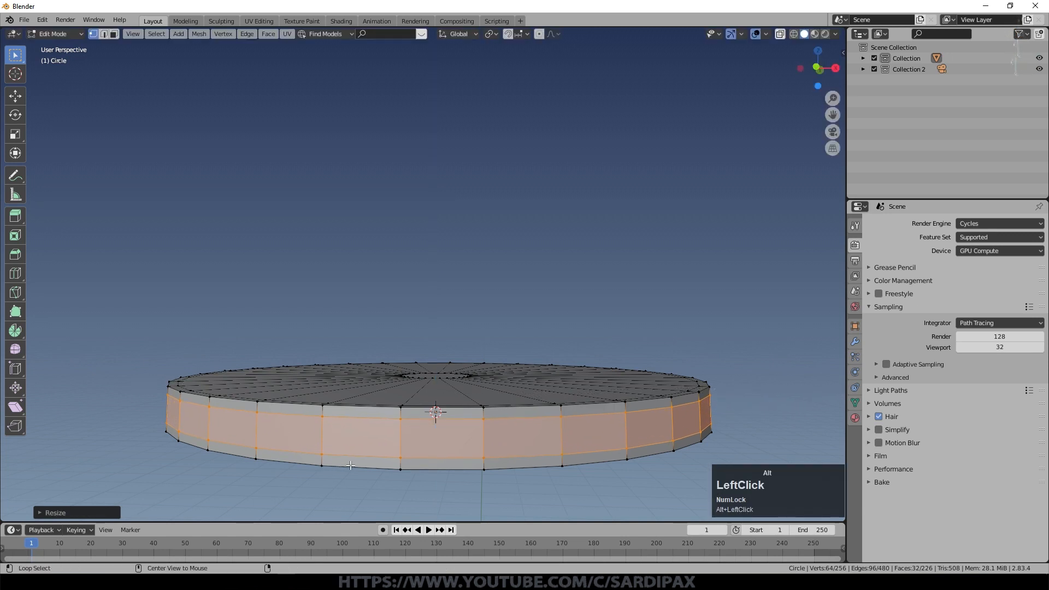
{"action": "left_click", "coordinate": [361, 409], "text": "alt+shift"}
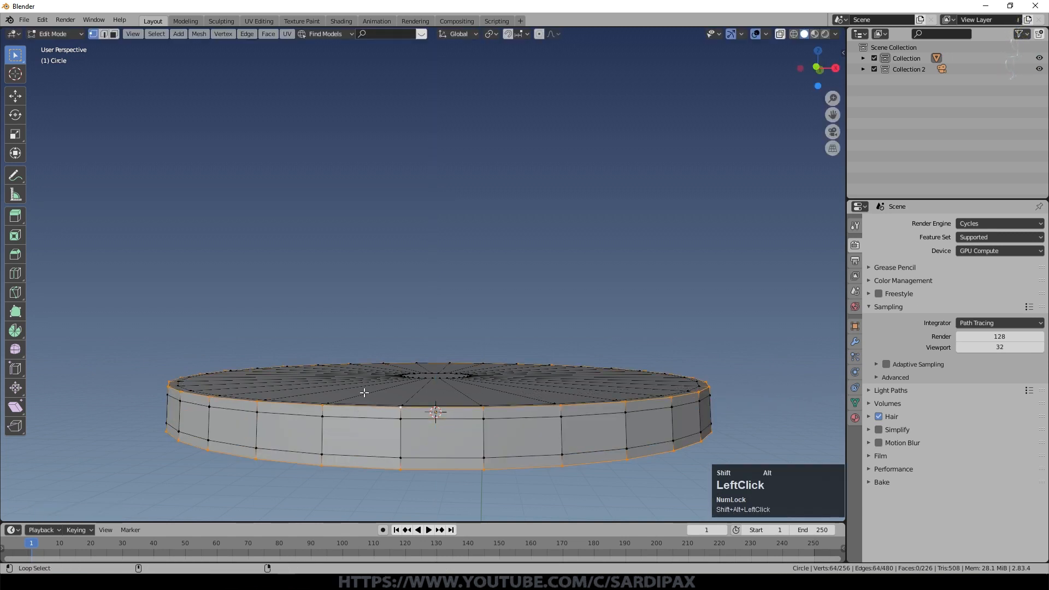
{"action": "key", "text": "s"}
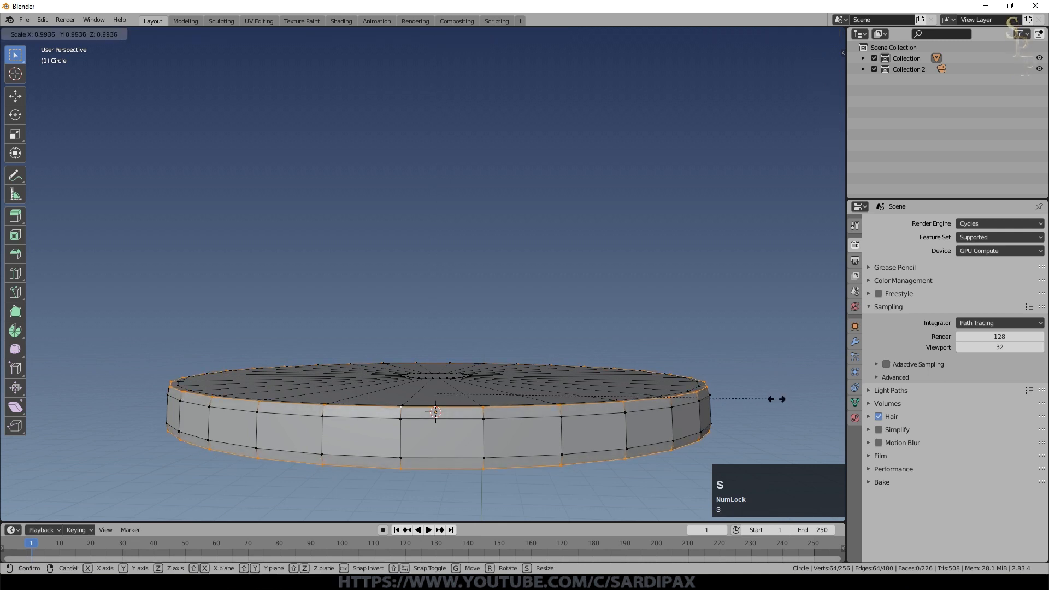
{"action": "left_click", "coordinate": [782, 399]}
{"action": "key", "text": "s"}
{"action": "key", "text": "z"}
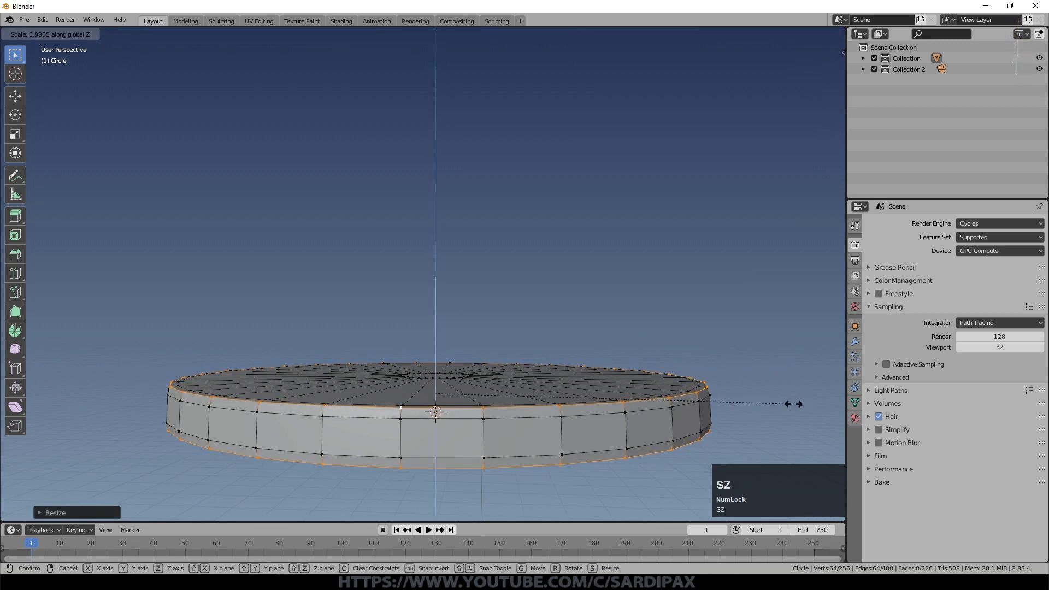
{"action": "left_click", "coordinate": [773, 404]}
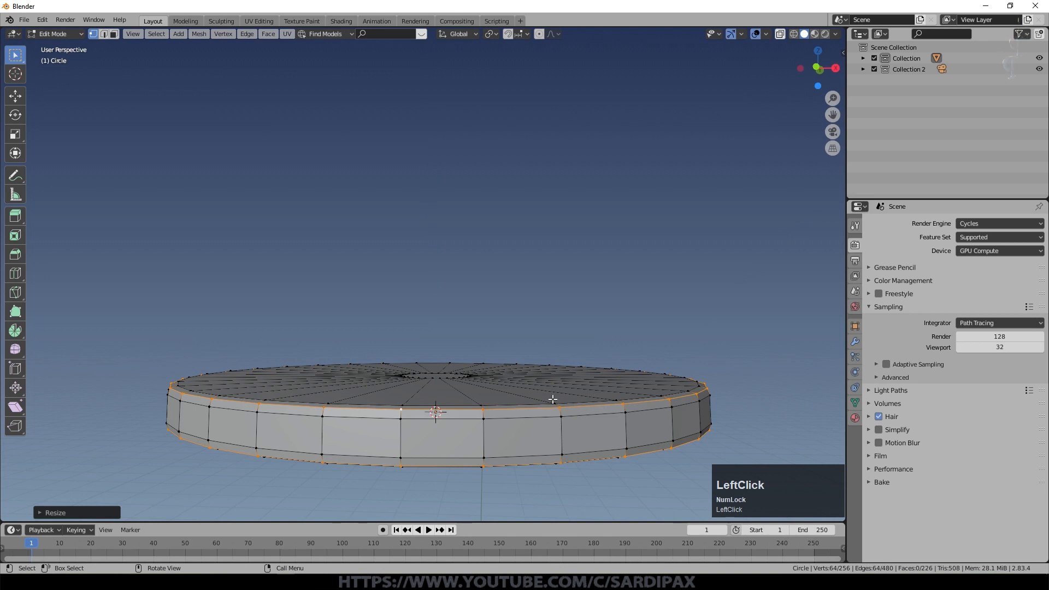
Step: Return to Object Mode and shade the coin smooth
{"action": "key", "text": "Tab"}
{"action": "middle_click_drag", "start_coordinate": [483, 414], "coordinate": [506, 436]}
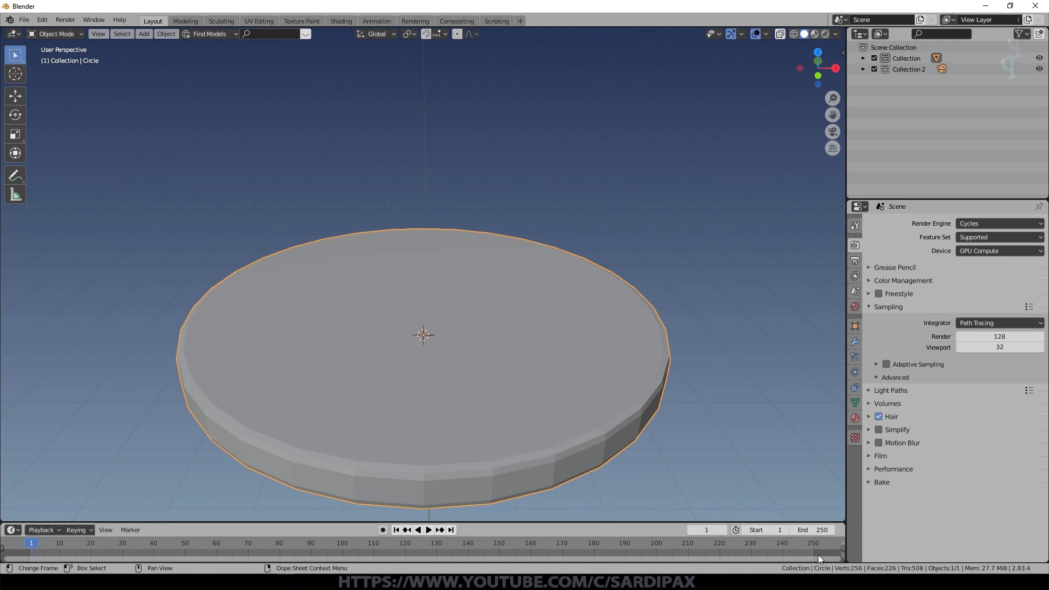
{"action": "right_click", "coordinate": [552, 448]}
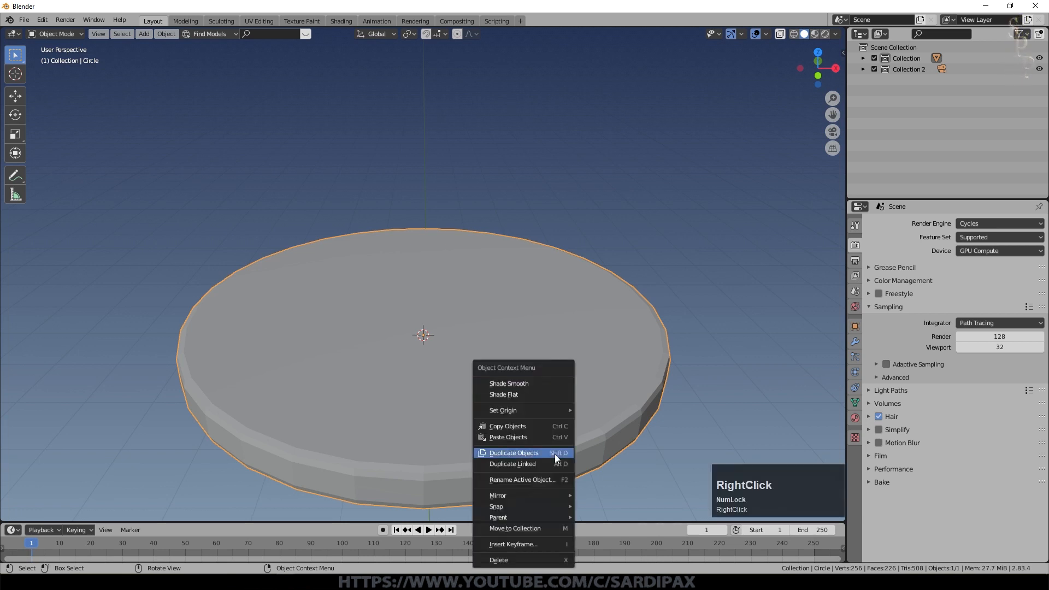
{"action": "left_click", "coordinate": [514, 384]}
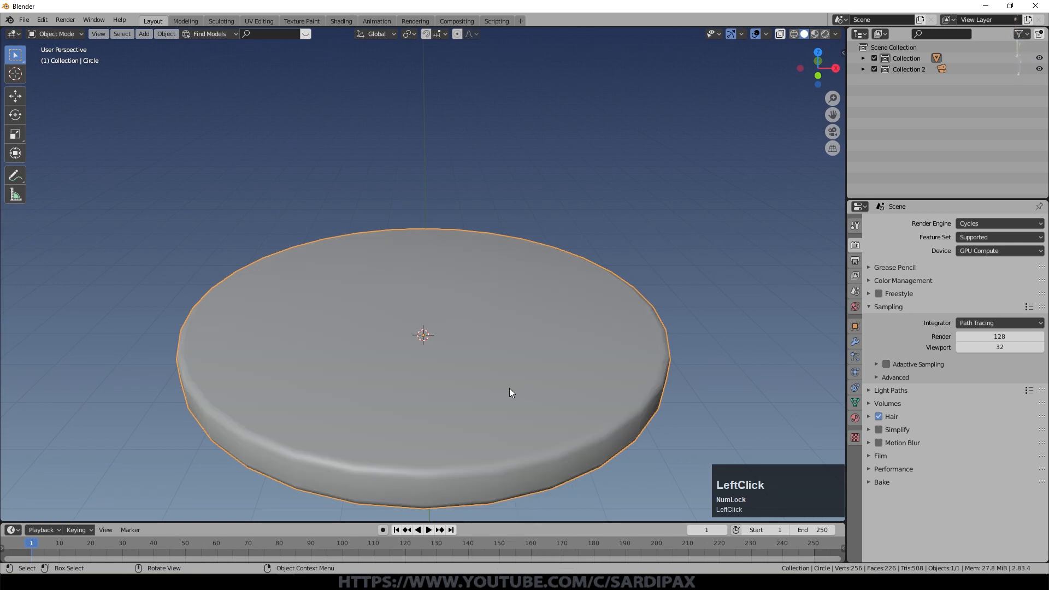
Step: Select the coin's upper and lower flat faces up to the rim and UV-map them with Project From View from the top
{"action": "key", "text": "KP_7"}
{"action": "key", "text": "Tab"}
{"action": "key", "text": "3"}
{"action": "left_click", "coordinate": [422, 255]}
{"action": "middle_click_drag", "start_coordinate": [609, 304], "coordinate": [606, 138]}
{"action": "left_click", "coordinate": [426, 282], "text": "shift"}
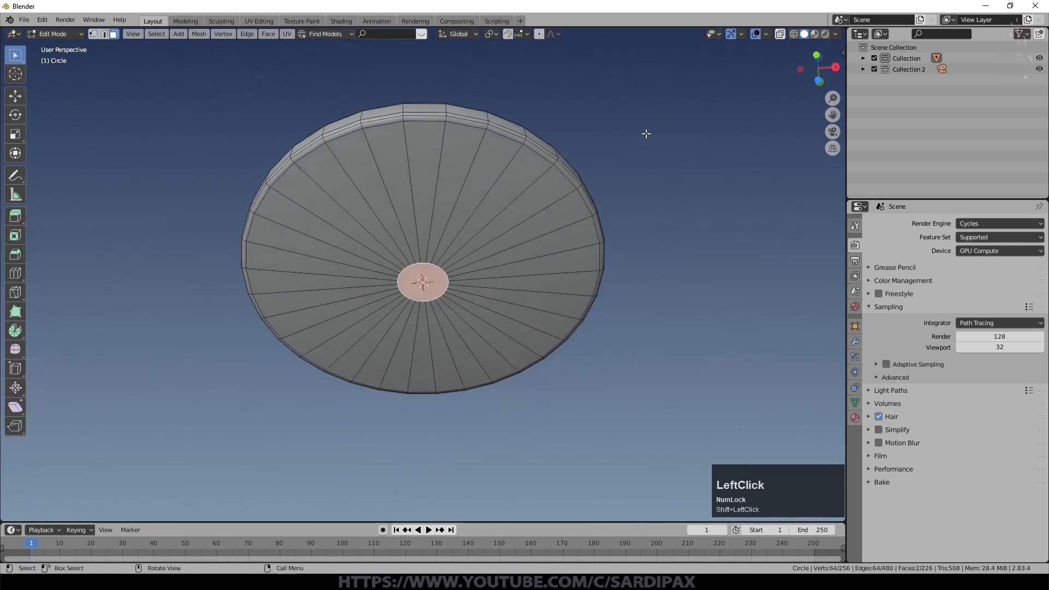
{"action": "key", "text": "KP_7"}
{"action": "key", "text": "ctrl+KP_Add"}
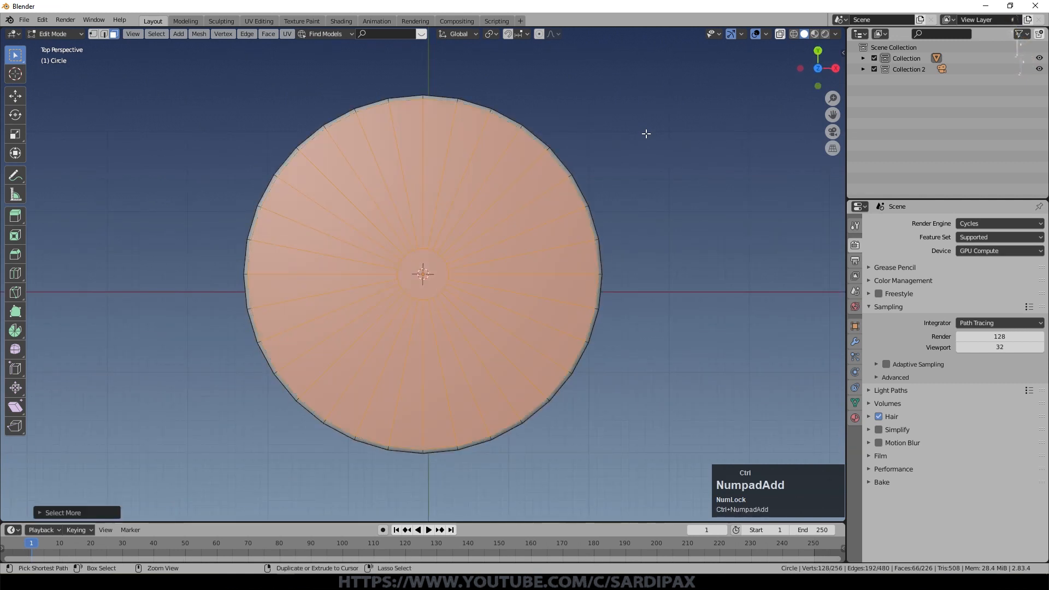
{"action": "key", "text": "u"}
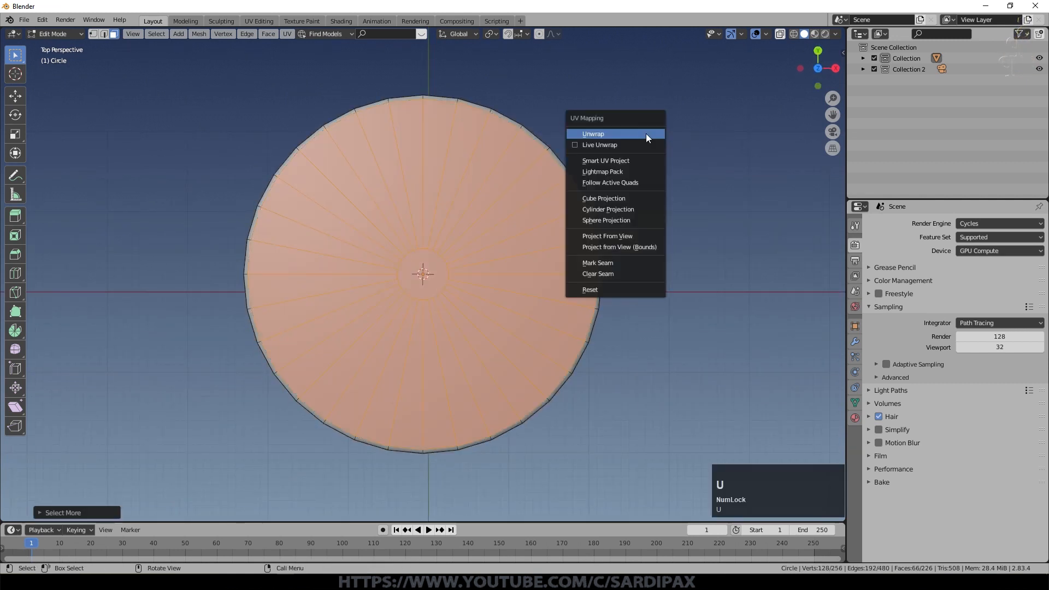
{"action": "left_click", "coordinate": [636, 235]}
{"action": "key", "text": "Tab"}
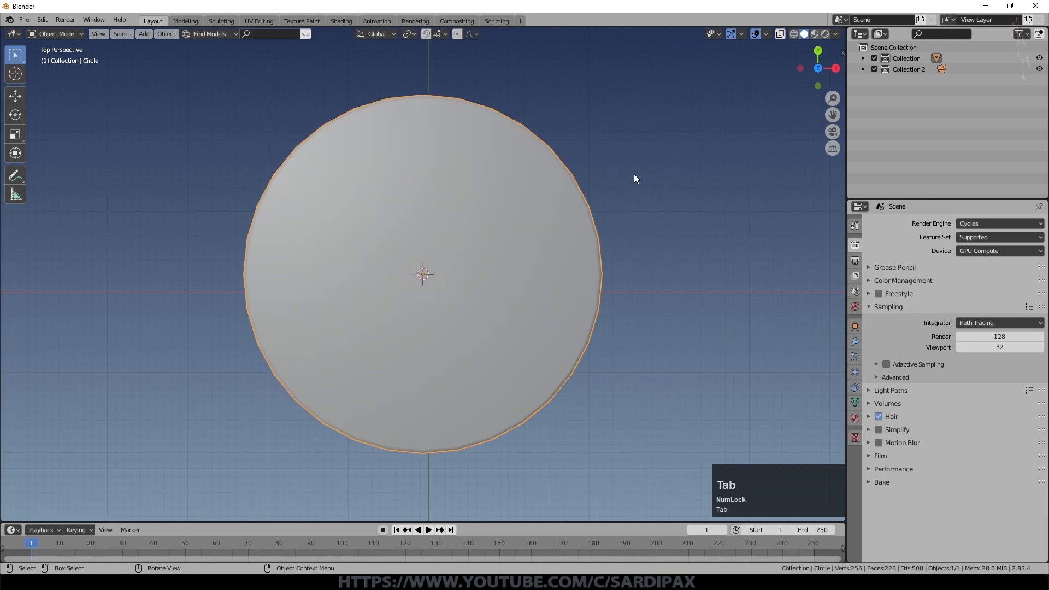
Step: Split the 3D viewport horizontally and turn the upper area into a UV Editor
{"action": "left_click_drag", "start_coordinate": [844, 29], "coordinate": [841, 260]}
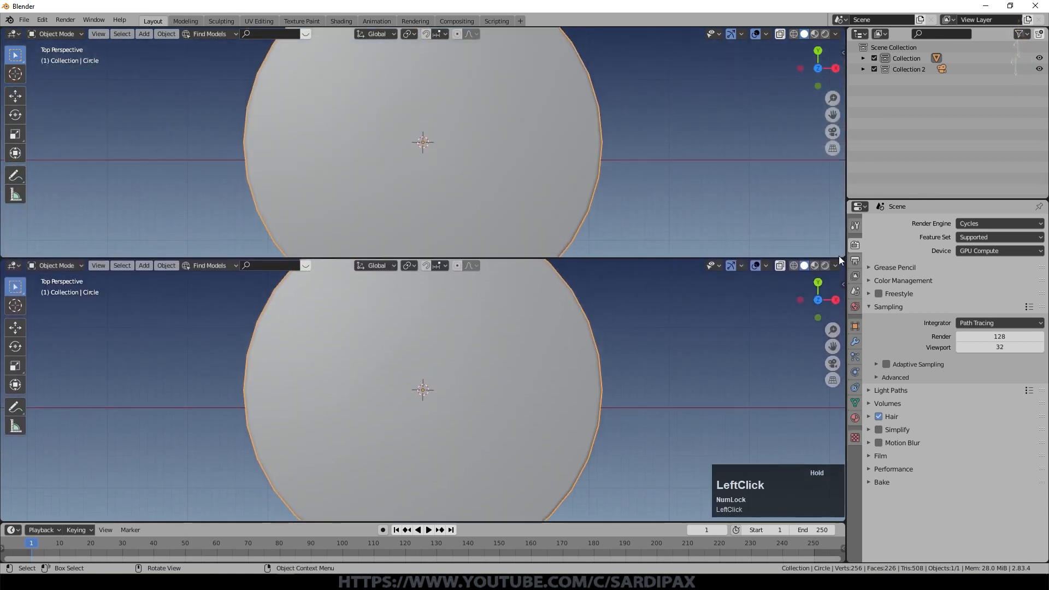
{"action": "left_click", "coordinate": [13, 34]}
{"action": "left_click", "coordinate": [46, 96]}
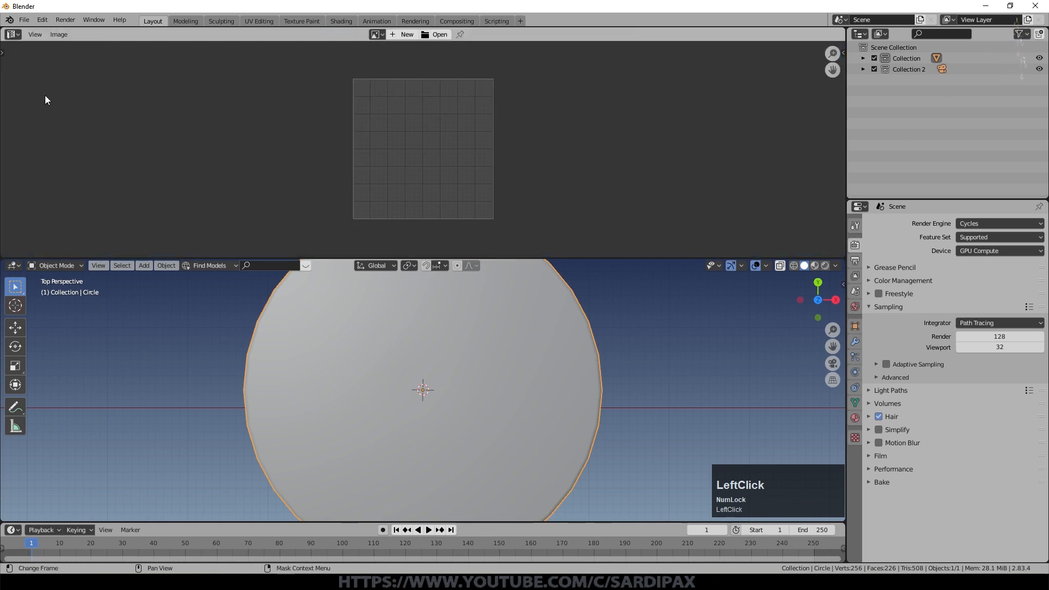
Step: Load the CoinTut1.png normal map from the Textures\Coins folder into the UV Editor
{"action": "left_click", "coordinate": [440, 35]}
{"action": "left_click", "coordinate": [164, 415]}
{"action": "double_click", "coordinate": [298, 232]}
{"action": "double_click", "coordinate": [295, 221]}
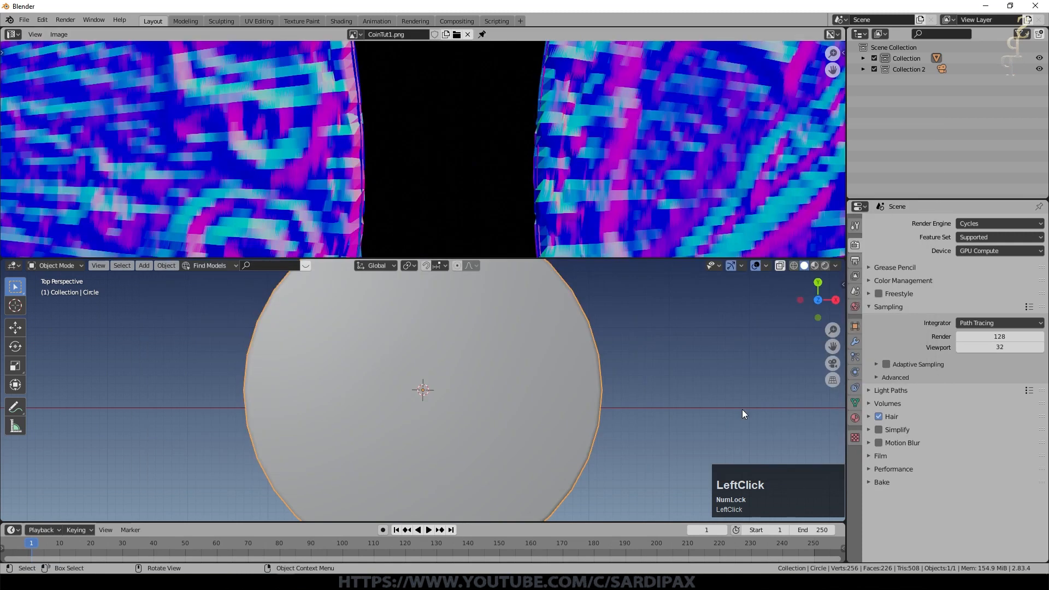
{"action": "scroll", "coordinate": [645, 225], "scroll_direction": "down", "scroll_amount": 6}
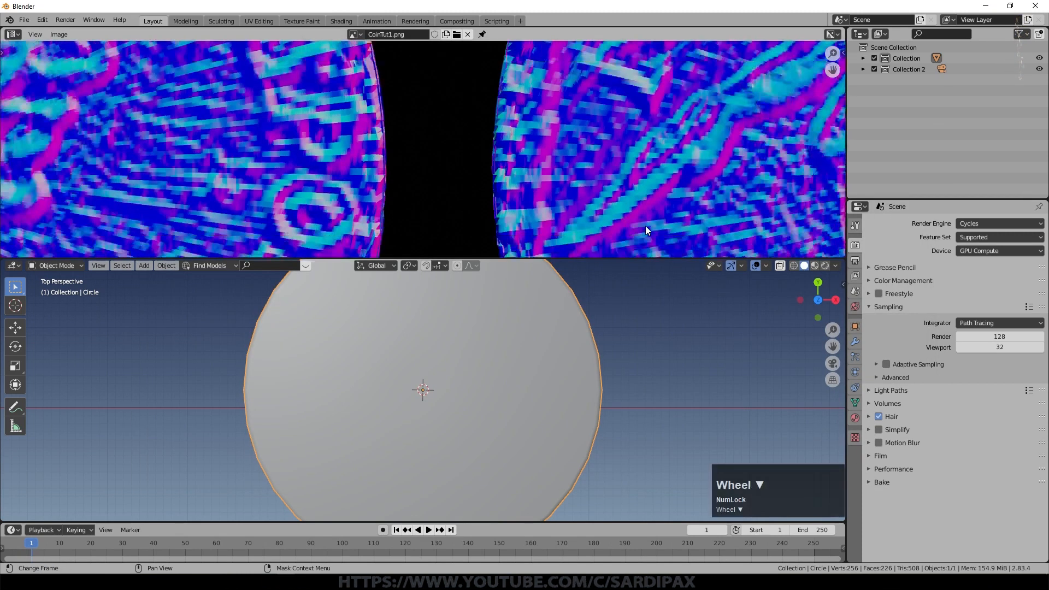
Step: Enter Edit Mode, scale all the coin's UVs along X until they are circular, and move them onto the portrait side of the normal map
{"action": "key", "text": "Tab"}
{"action": "mouse_move", "coordinate": [634, 430]}
{"action": "middle_mouse_down"}
{"action": "mouse_move", "coordinate": [633, 377]}
{"action": "mouse_move", "coordinate": [635, 437]}
{"action": "middle_mouse_up"}
{"action": "middle_click_drag", "start_coordinate": [550, 138], "coordinate": [596, 166], "text": "shift"}
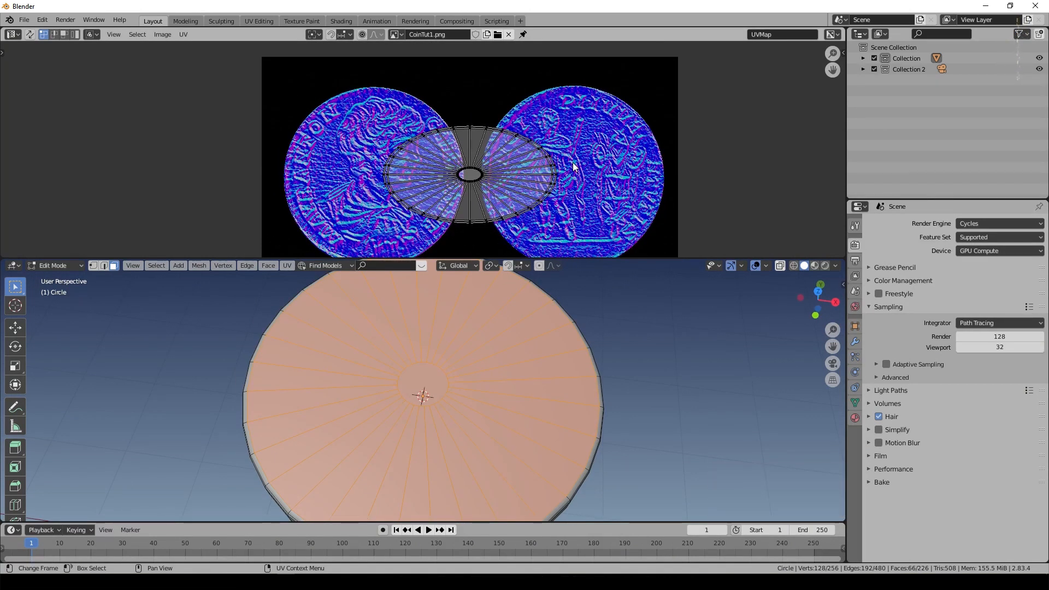
{"action": "key", "text": "a"}
{"action": "key", "text": "s"}
{"action": "key", "text": "x"}
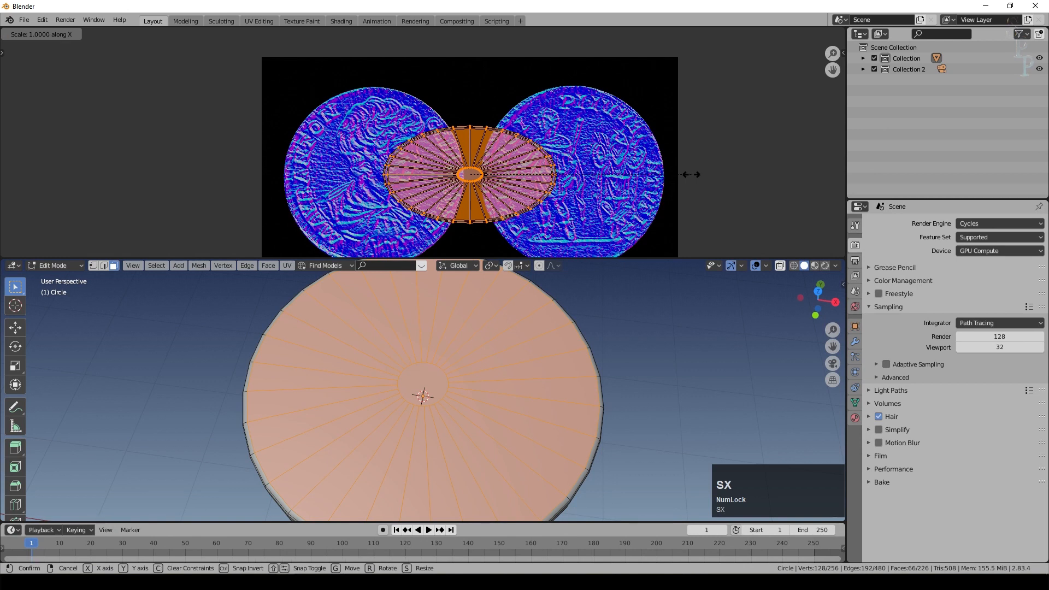
{"action": "left_click", "coordinate": [639, 182]}
{"action": "key", "text": "g"}
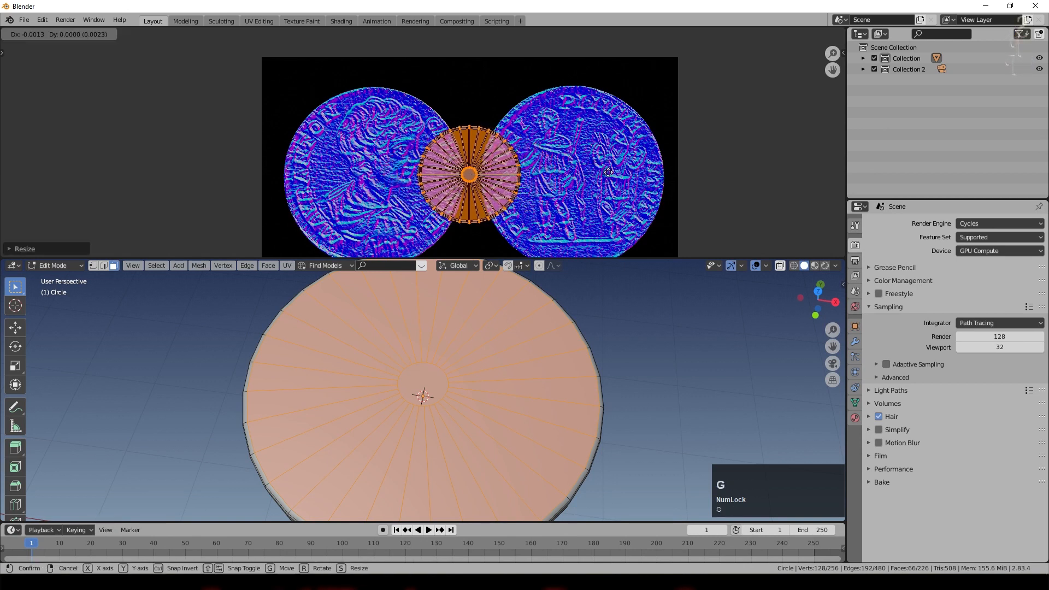
{"action": "left_click", "coordinate": [538, 181]}
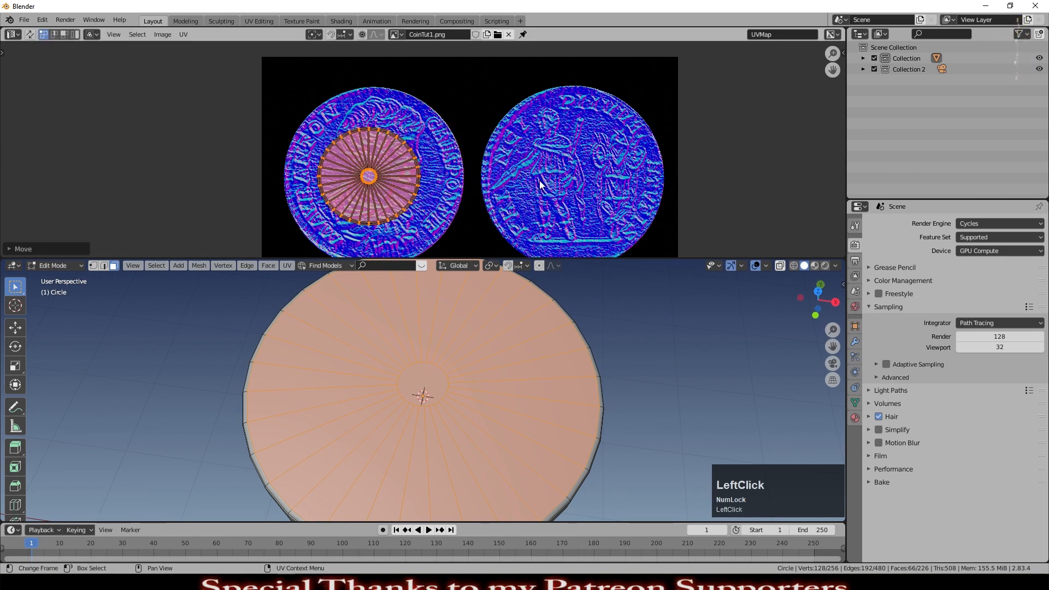
Step: Scale up and reposition the overlapping UV islands so they fill the outline of the portrait side
{"action": "key", "text": "s"}
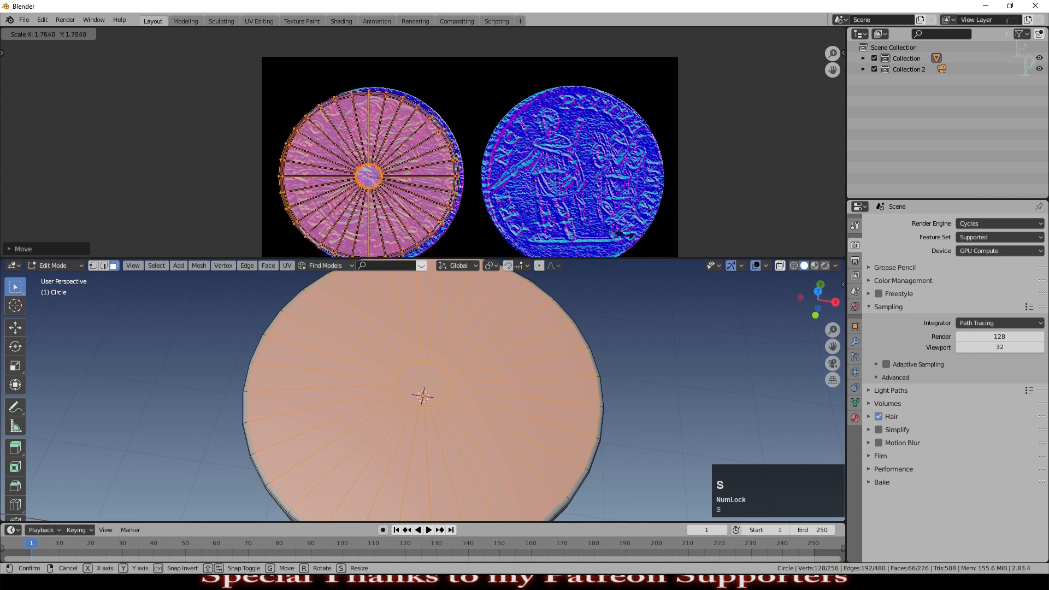
{"action": "left_click", "coordinate": [616, 216]}
{"action": "key", "text": "g"}
{"action": "left_click", "coordinate": [617, 220]}
{"action": "key", "text": "s"}
{"action": "left_click", "coordinate": [617, 221]}
{"action": "key", "text": "g"}
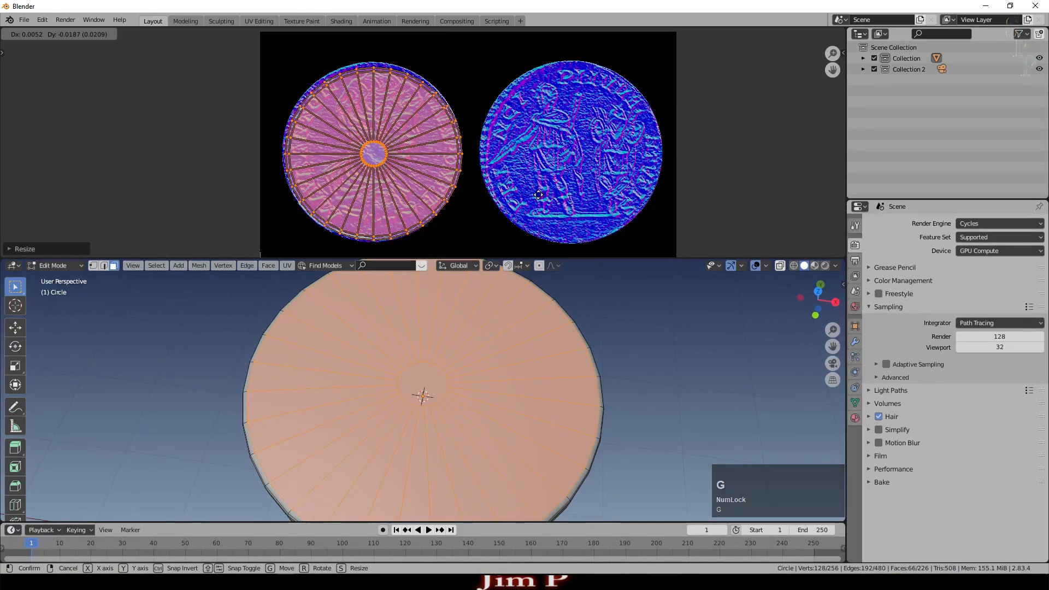
{"action": "left_click", "coordinate": [538, 195]}
Step: Select one face's linked UV island, move it onto the standing-figure side of the normal map, and return to Object Mode
{"action": "left_click", "coordinate": [456, 190]}
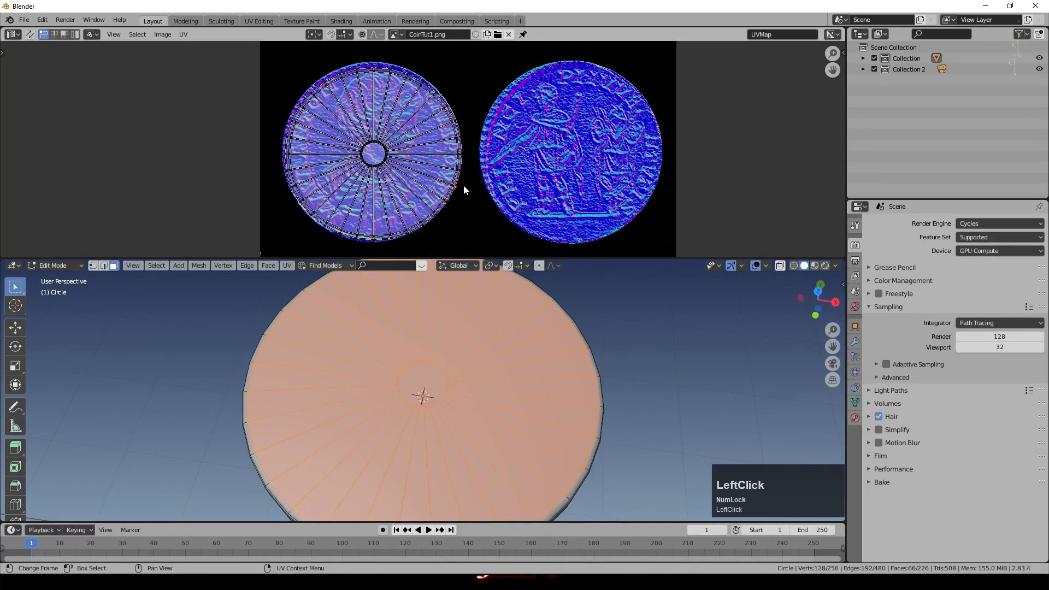
{"action": "key", "text": "ctrl+l"}
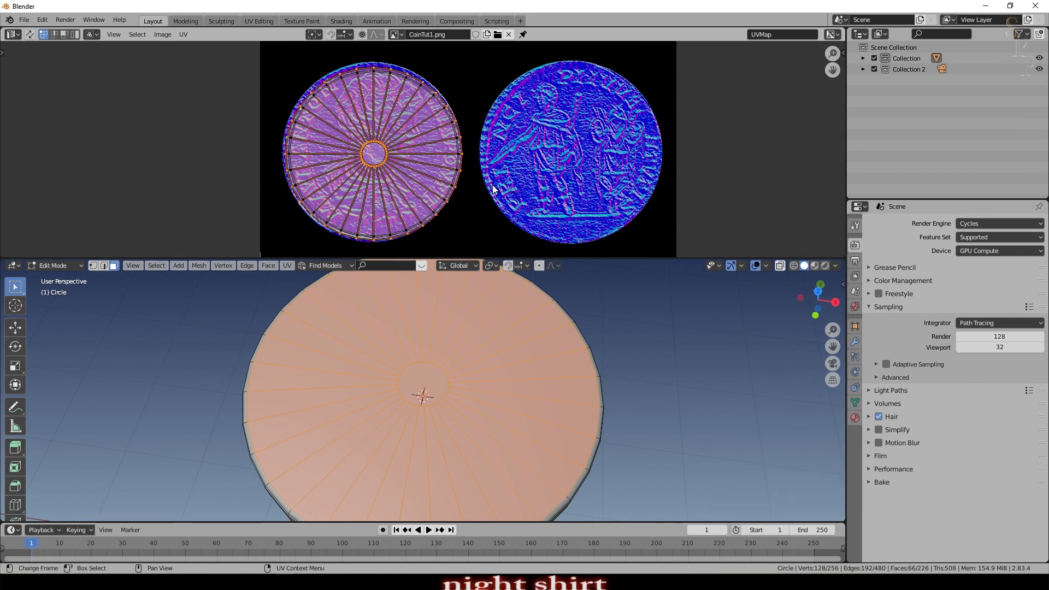
{"action": "key", "text": "g"}
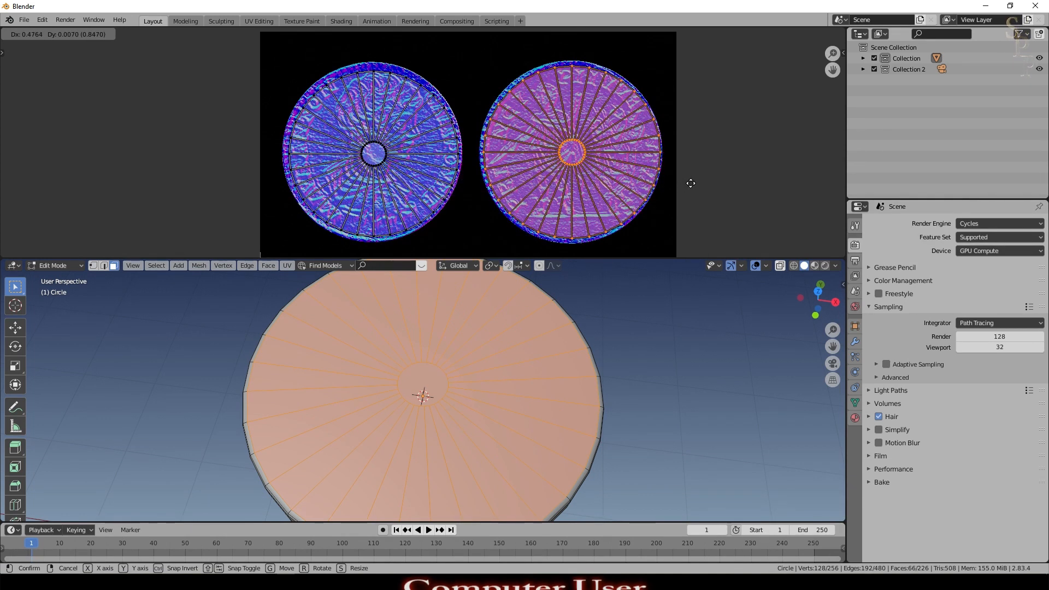
{"action": "left_click", "coordinate": [691, 183]}
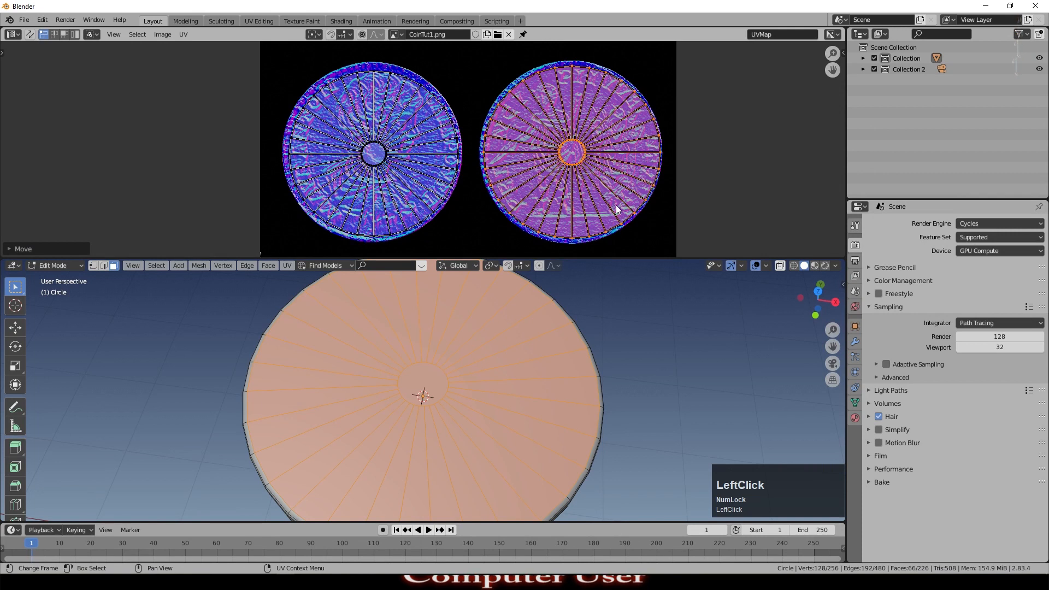
{"action": "key", "text": "Tab"}
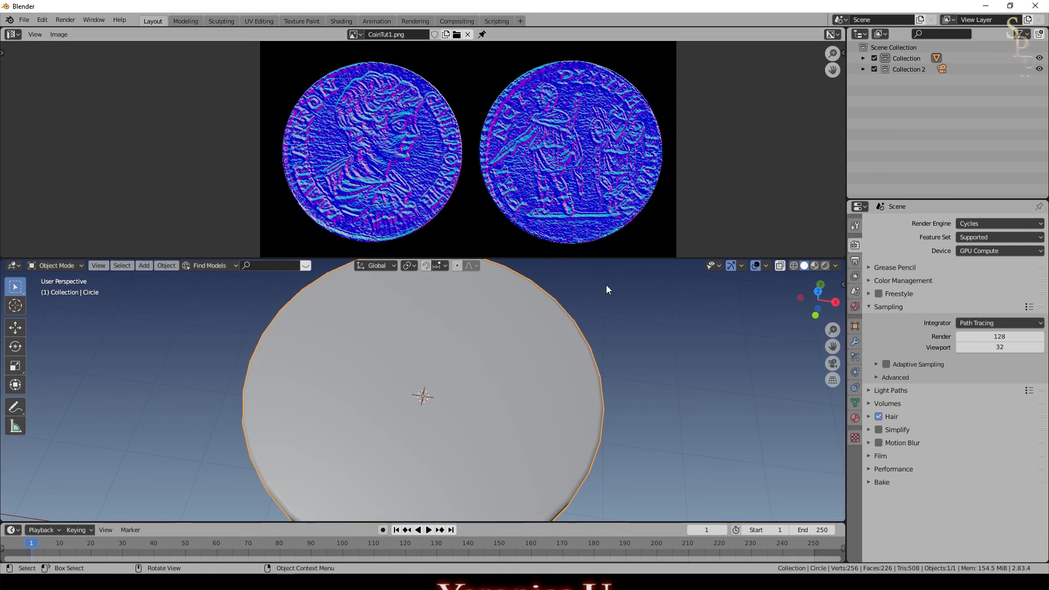
Step: Turn the UV Editor area into a Shader Editor and create a new material named Coin1 for the coin
{"action": "left_click", "coordinate": [17, 35]}
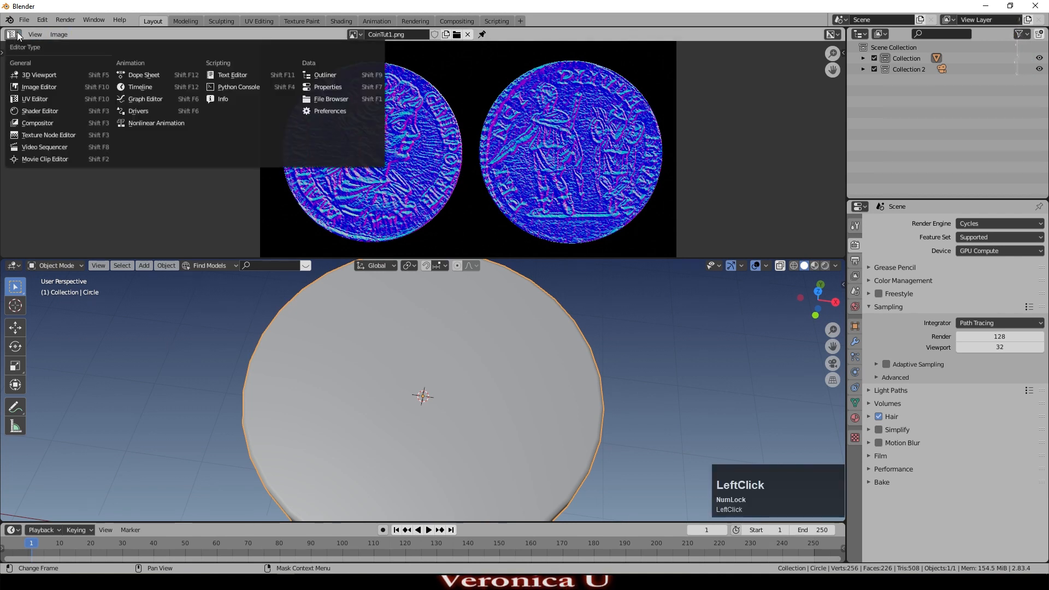
{"action": "left_click", "coordinate": [49, 112]}
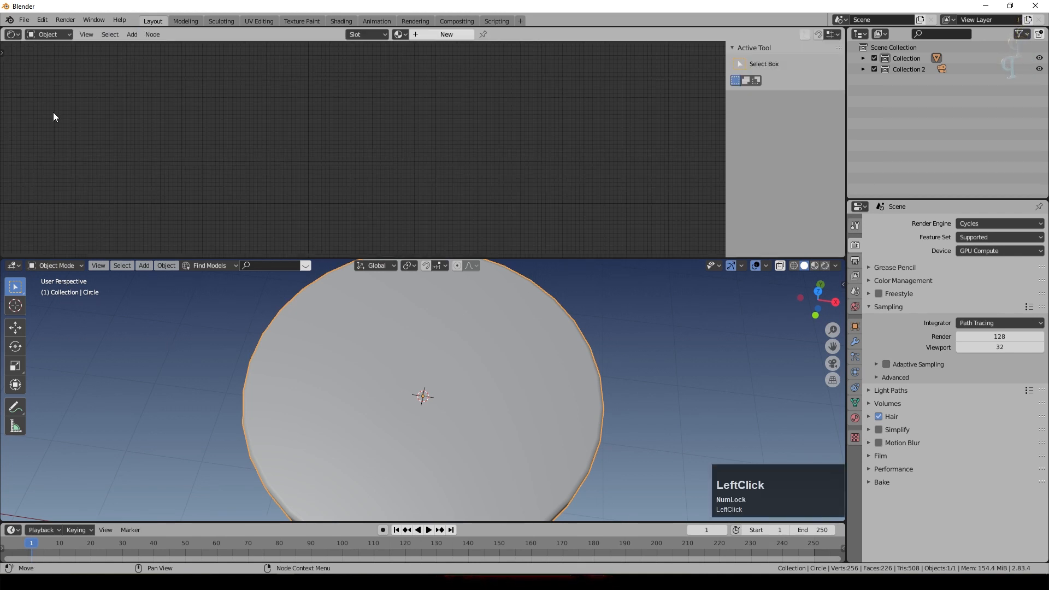
{"action": "left_click", "coordinate": [856, 419]}
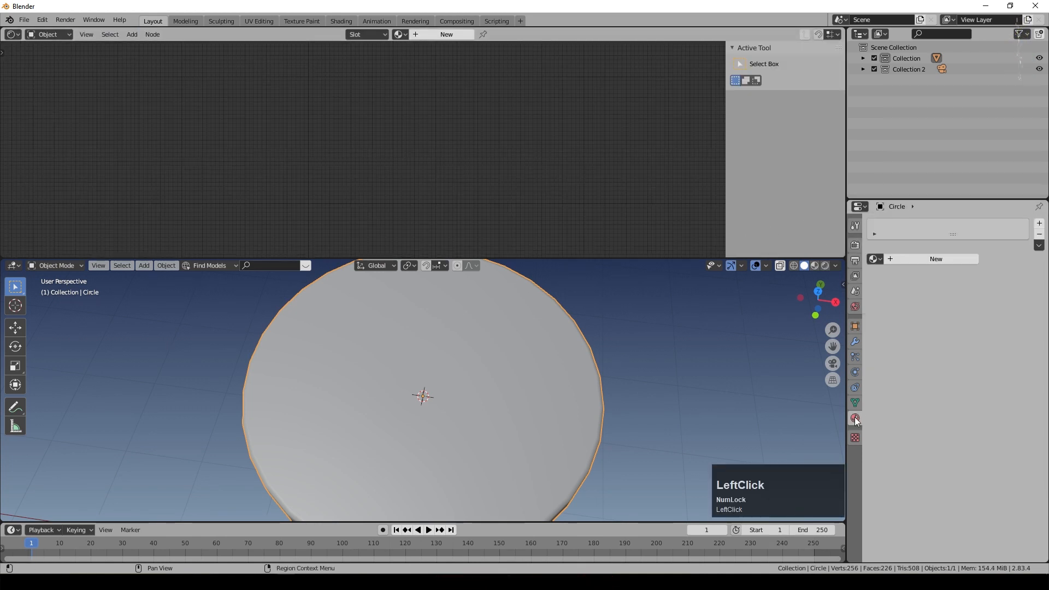
{"action": "left_click", "coordinate": [922, 259]}
{"action": "left_click", "coordinate": [911, 260]}
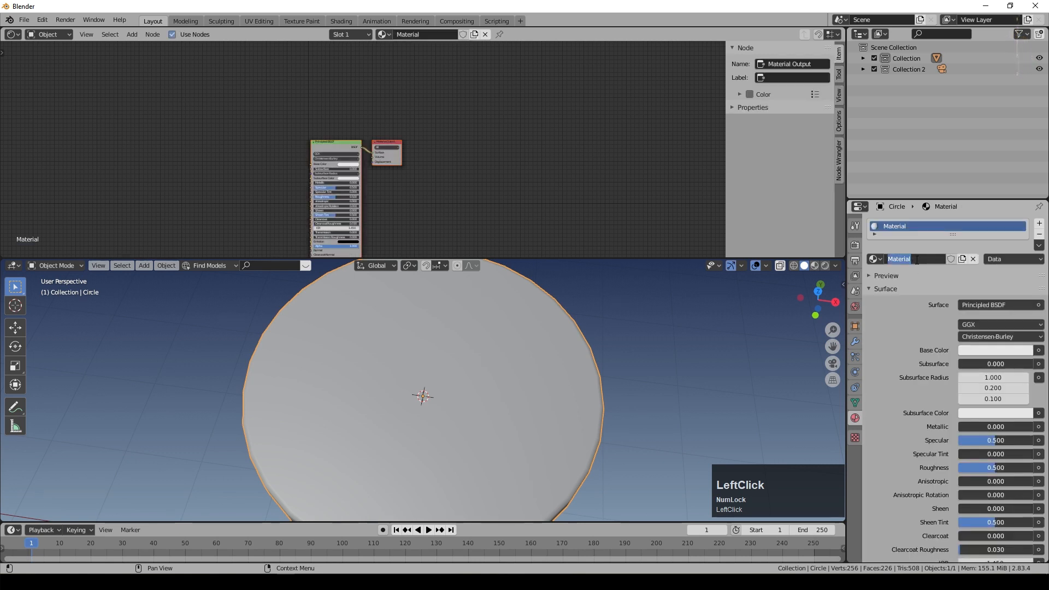
{"action": "type", "text": "Coin1"}
{"action": "key", "text": "KP_Enter"}
Step: Give Coin1's Principled BSDF an orange-gold base color (H 0.088, S 0.605), metallic 1.000 and roughness 0.159
{"action": "scroll", "coordinate": [607, 180], "scroll_direction": "up", "scroll_amount": 5}
{"action": "middle_click_drag", "start_coordinate": [565, 117], "coordinate": [521, 164], "text": "shift"}
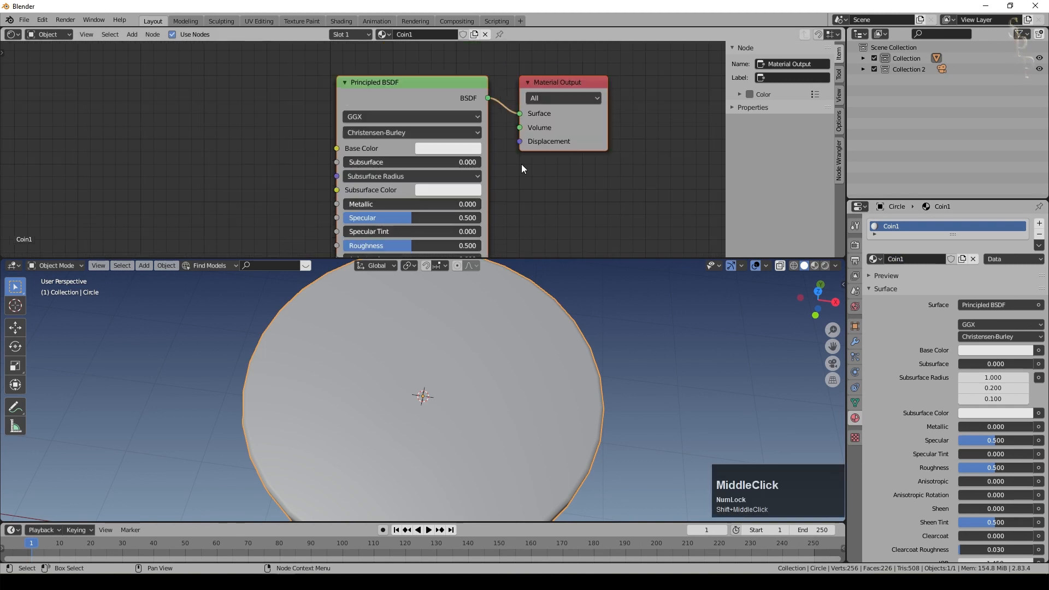
{"action": "left_click", "coordinate": [450, 146]}
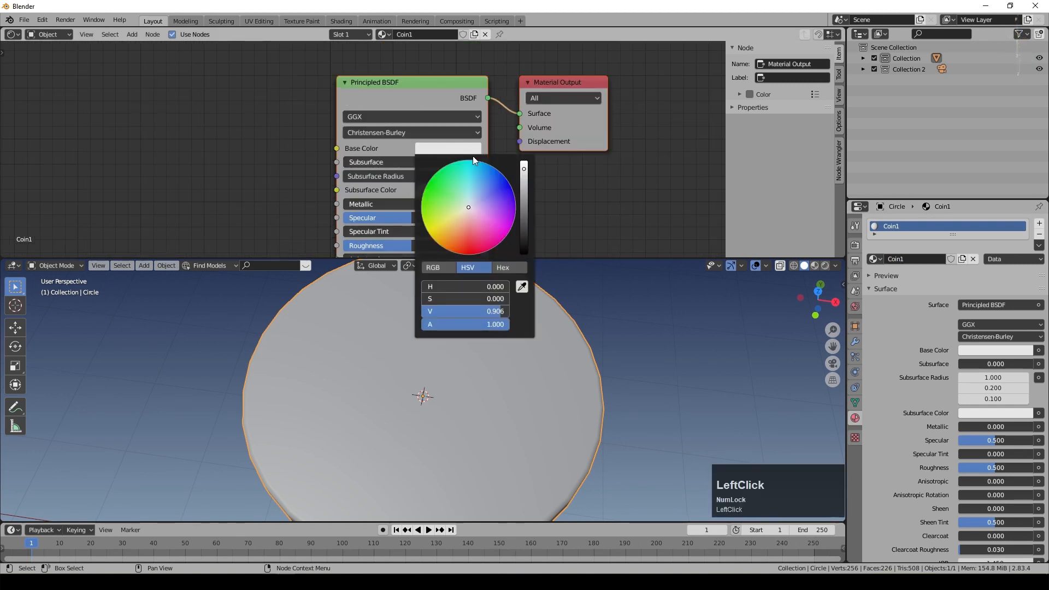
{"action": "left_click_drag", "start_coordinate": [459, 227], "coordinate": [454, 232]}
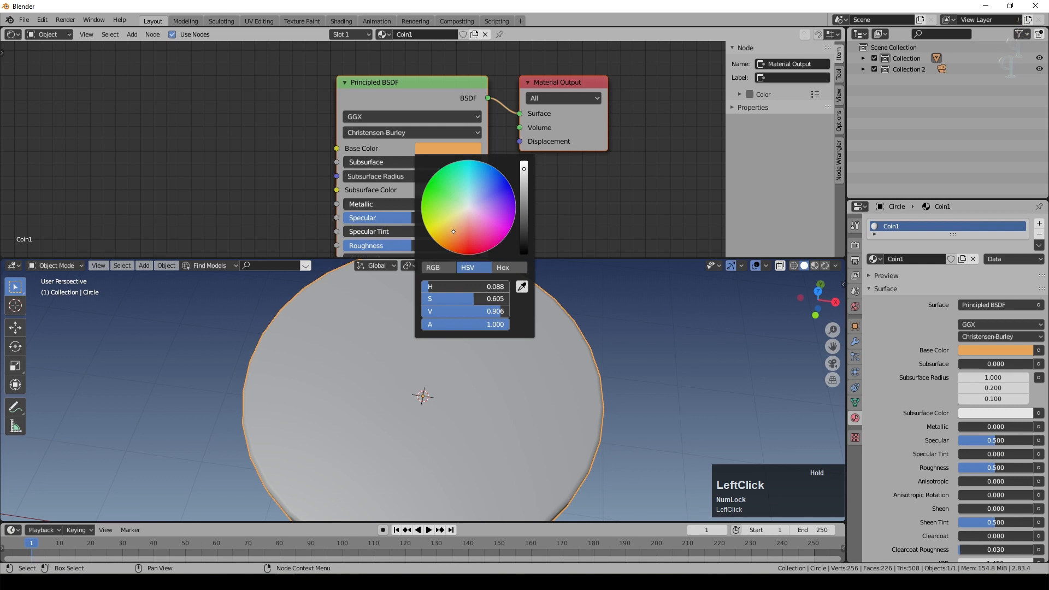
{"action": "middle_click_drag", "start_coordinate": [456, 232], "coordinate": [468, 182]}
{"action": "left_click_drag", "start_coordinate": [374, 155], "coordinate": [514, 155]}
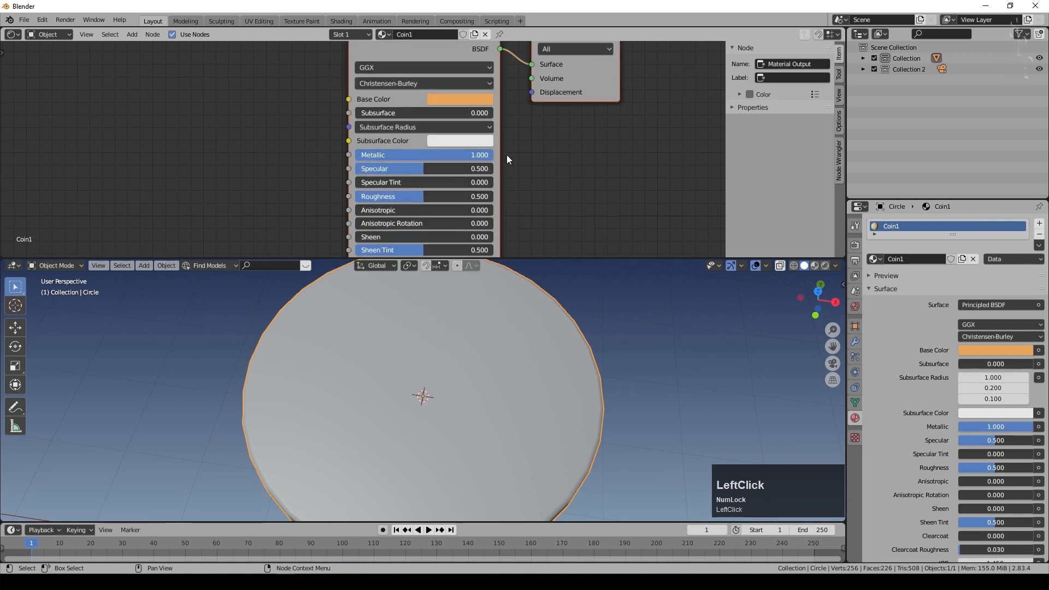
{"action": "left_click_drag", "start_coordinate": [448, 197], "coordinate": [399, 196]}
Step: Show the viewport in Rendered shading and light the world with the georgentor_4k.hdr environment texture
{"action": "left_click", "coordinate": [826, 266]}
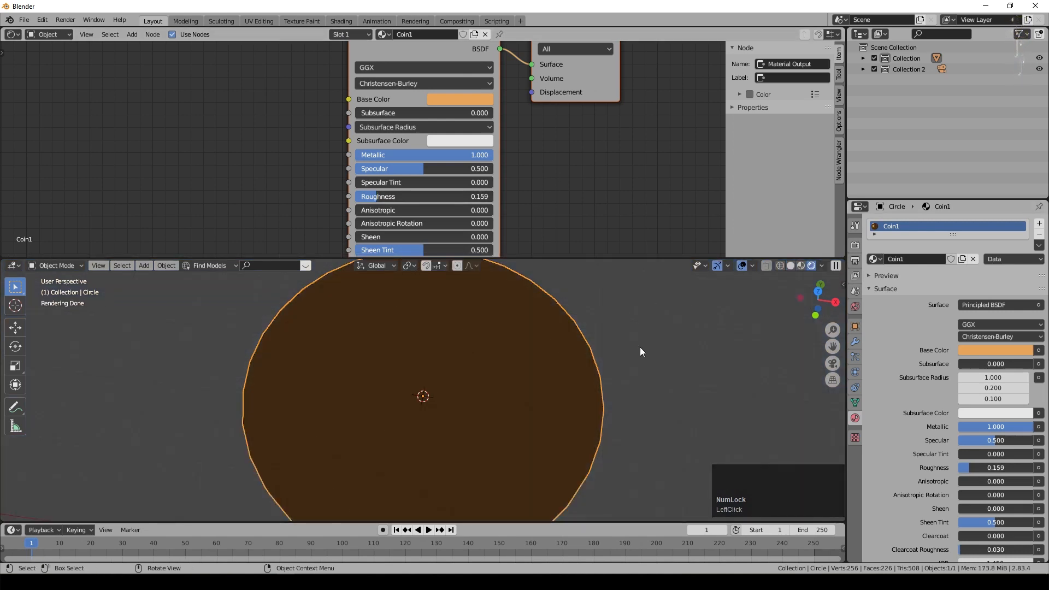
{"action": "scroll", "coordinate": [640, 348], "scroll_direction": "down", "scroll_amount": 5}
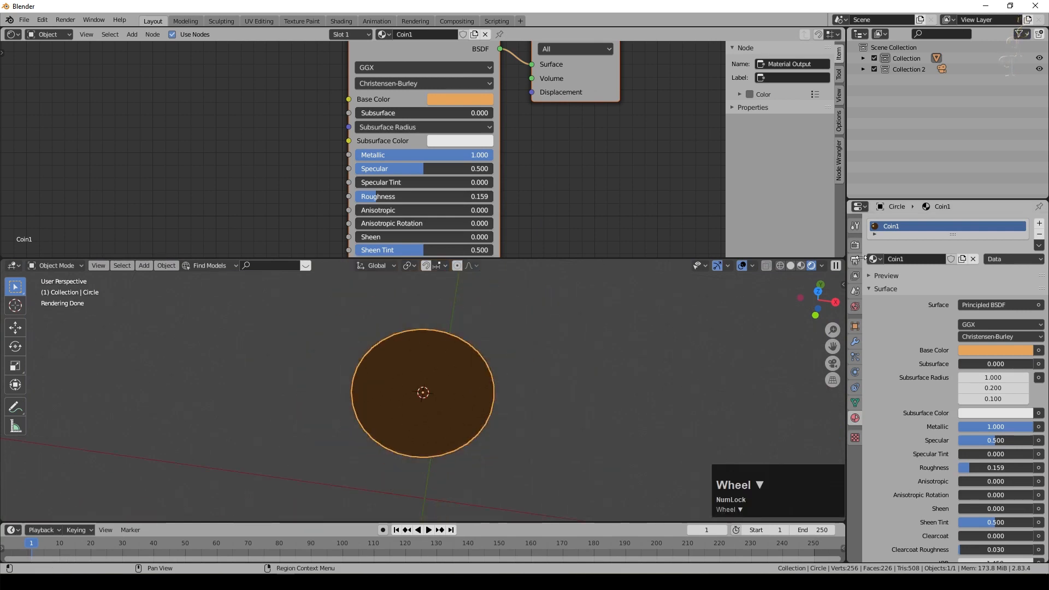
{"action": "left_click", "coordinate": [855, 306]}
{"action": "left_click", "coordinate": [975, 292]}
{"action": "left_click", "coordinate": [1039, 289]}
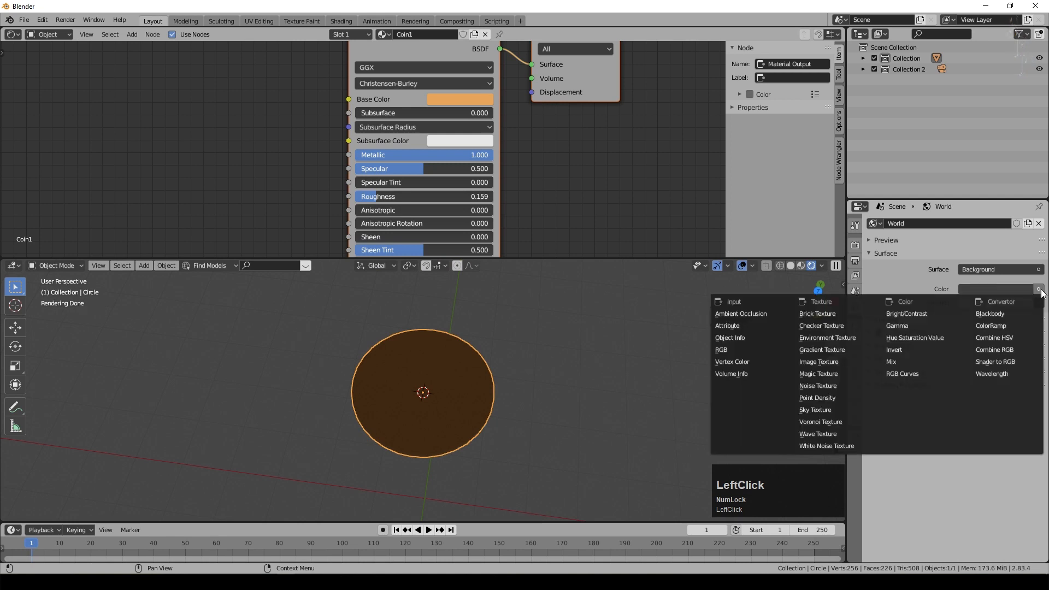
{"action": "left_click", "coordinate": [822, 338]}
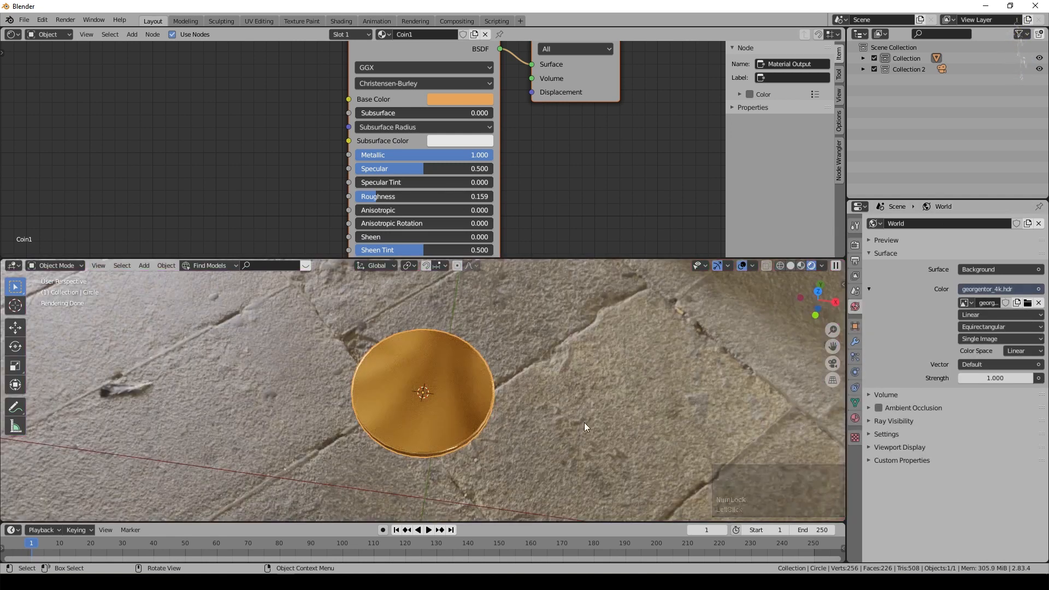
Step: Examine the gold coin's face and rim from several angles in the rendered viewport
{"action": "middle_click_drag", "start_coordinate": [584, 422], "coordinate": [592, 365]}
{"action": "scroll", "coordinate": [603, 340], "scroll_direction": "up", "scroll_amount": 5}
{"action": "middle_click_drag", "start_coordinate": [684, 336], "coordinate": [659, 385]}
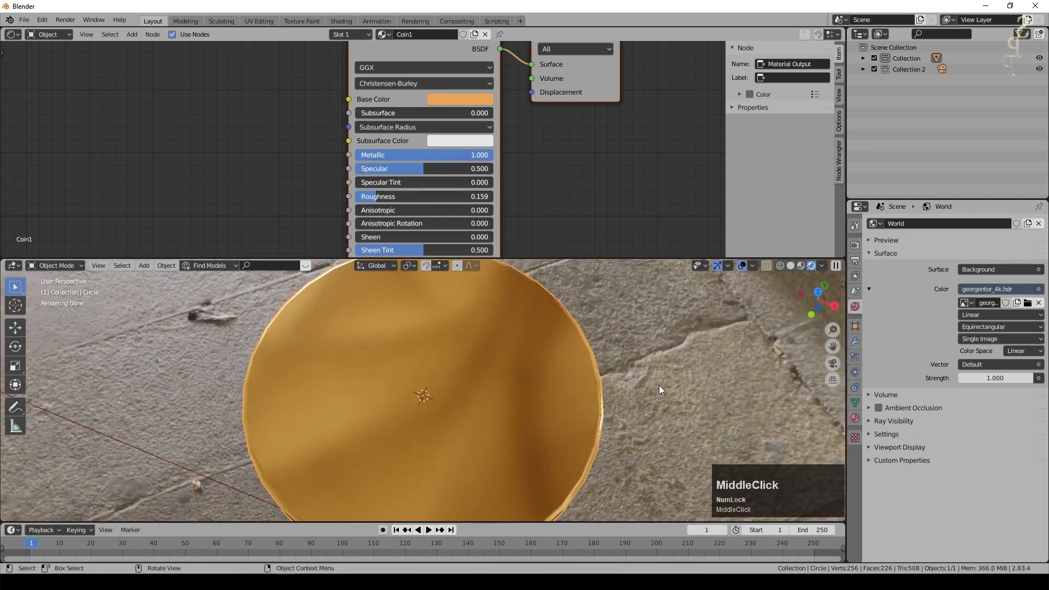
{"action": "scroll", "coordinate": [686, 375], "scroll_direction": "down", "scroll_amount": 2}
{"action": "middle_click_drag", "start_coordinate": [598, 441], "coordinate": [546, 408]}
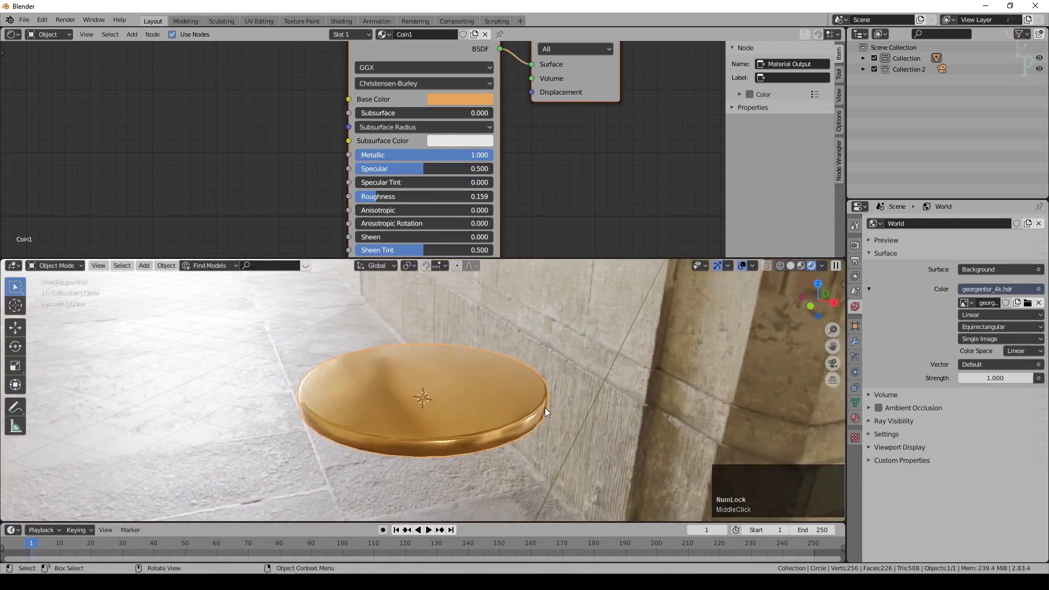
{"action": "middle_click_drag", "start_coordinate": [504, 454], "coordinate": [392, 434]}
{"action": "middle_click_drag", "start_coordinate": [692, 384], "coordinate": [644, 388]}
{"action": "scroll", "coordinate": [110, 82], "scroll_direction": "up", "scroll_amount": 2}
Step: Add an Image Texture node using CoinTut1.png and place it well before the Principled BSDF, leaving room between them
{"action": "left_click", "coordinate": [132, 35]}
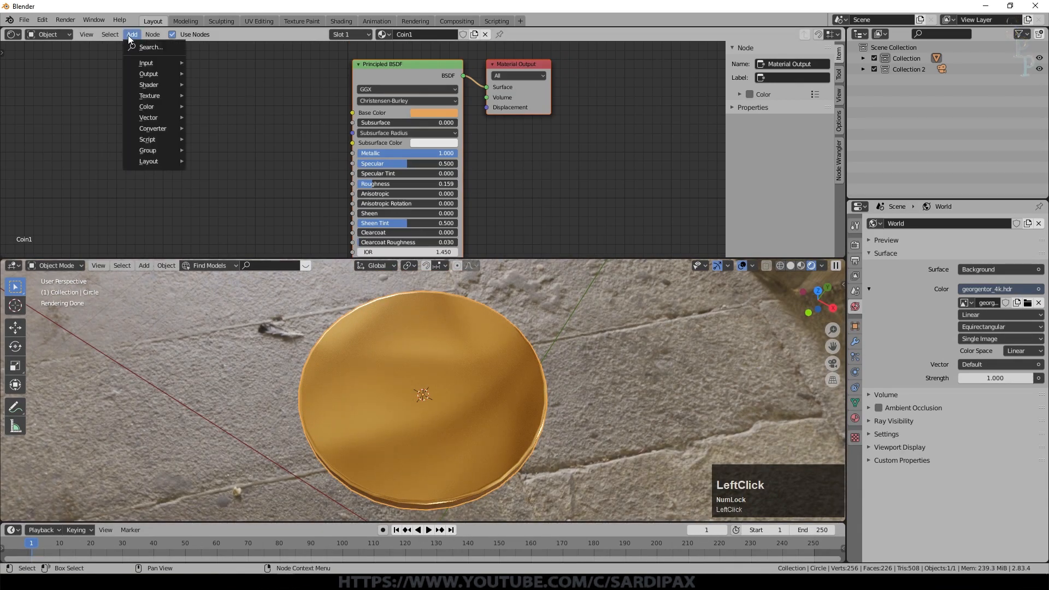
{"action": "mouse_move", "coordinate": [149, 96]}
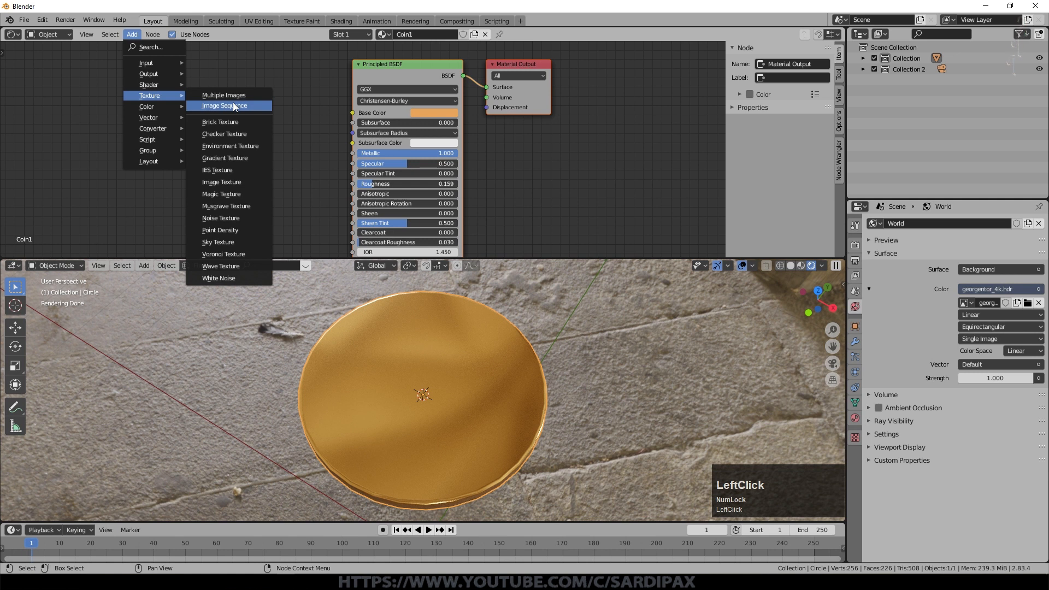
{"action": "left_click", "coordinate": [238, 181]}
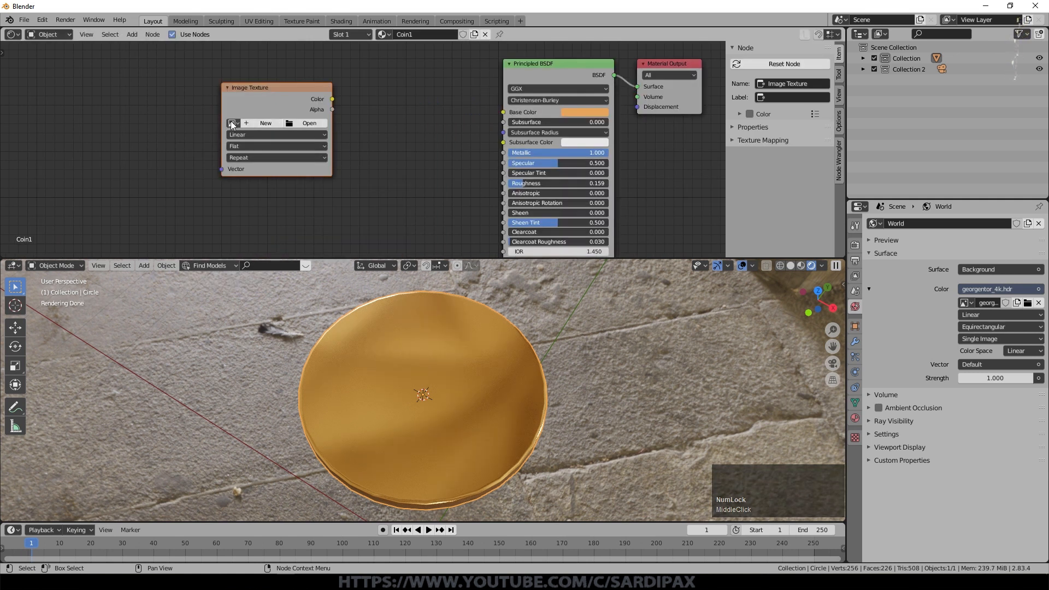
{"action": "left_click", "coordinate": [232, 123]}
{"action": "left_click", "coordinate": [239, 138]}
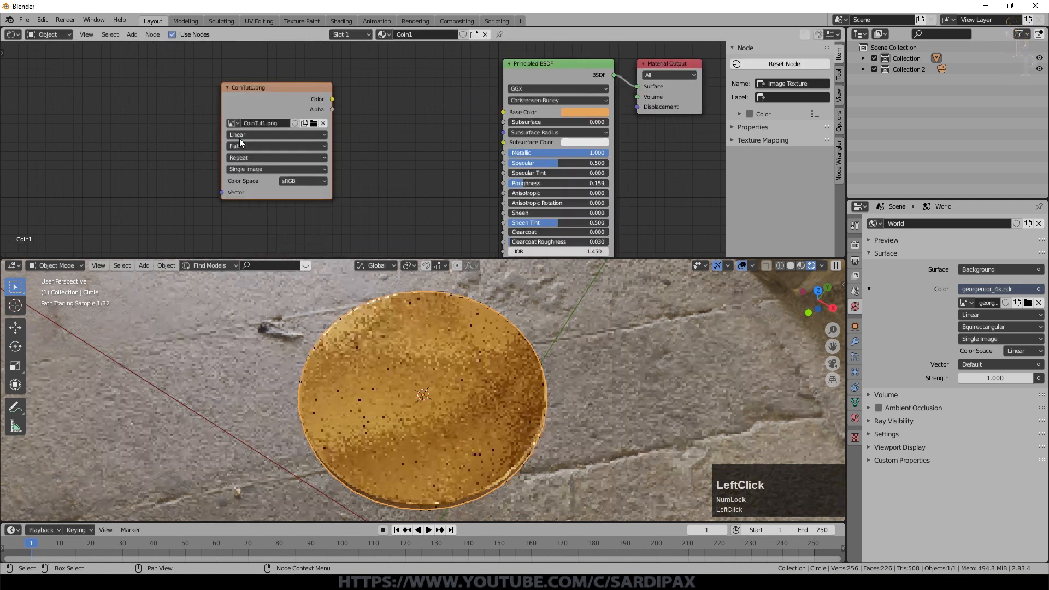
{"action": "left_click_drag", "start_coordinate": [270, 87], "coordinate": [157, 85]}
{"action": "scroll", "coordinate": [158, 85], "scroll_direction": "down", "scroll_amount": 1}
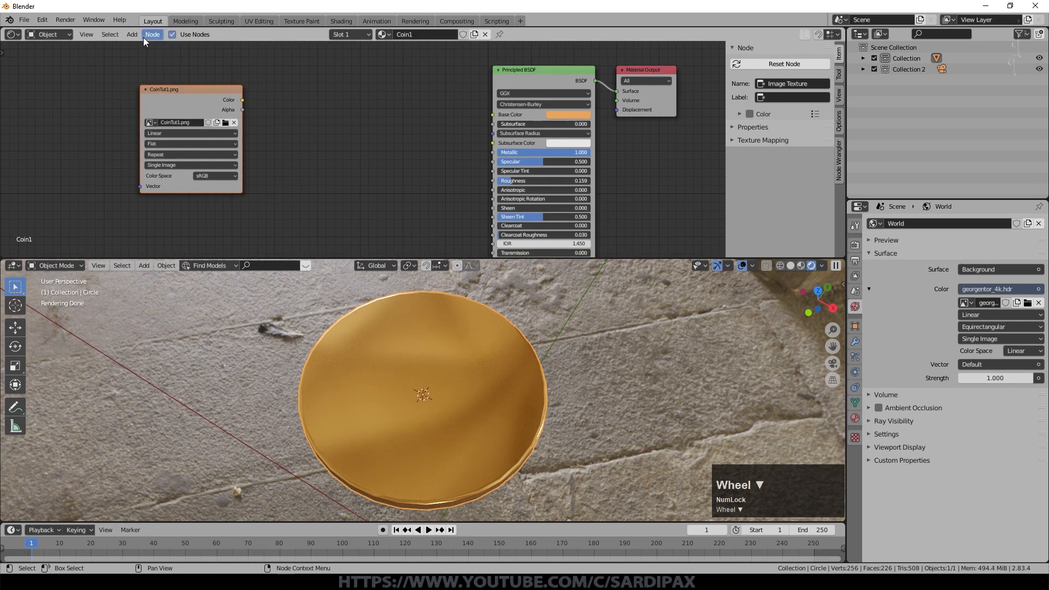
Step: Add a Normal Map node, feed the CoinTut1.png color output into its color input, and set the image's color space to Non-Color
{"action": "left_click", "coordinate": [132, 34]}
{"action": "mouse_move", "coordinate": [160, 113]}
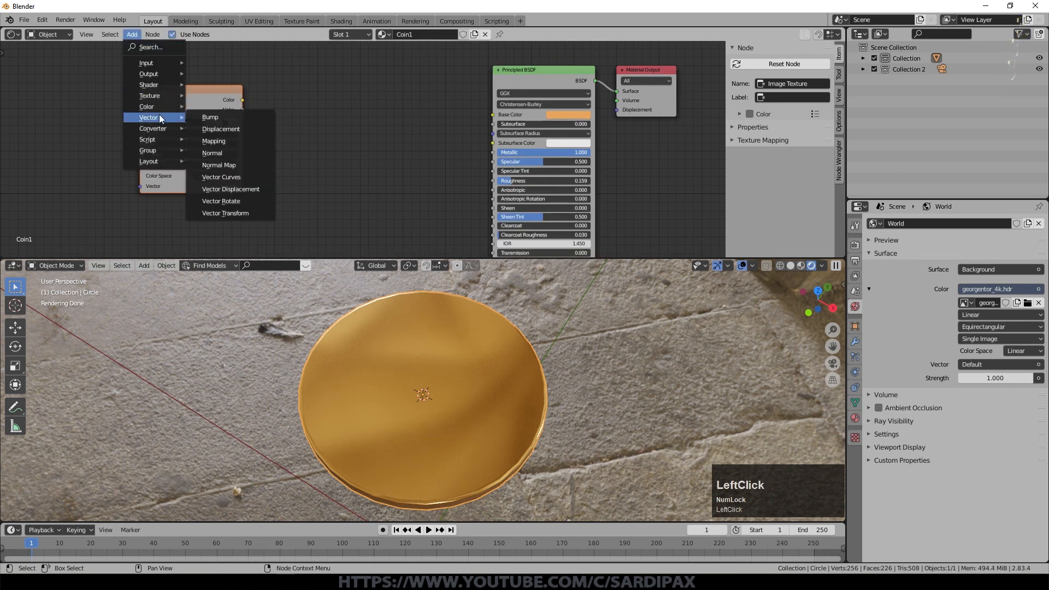
{"action": "left_click", "coordinate": [241, 163]}
{"action": "left_click", "coordinate": [304, 102]}
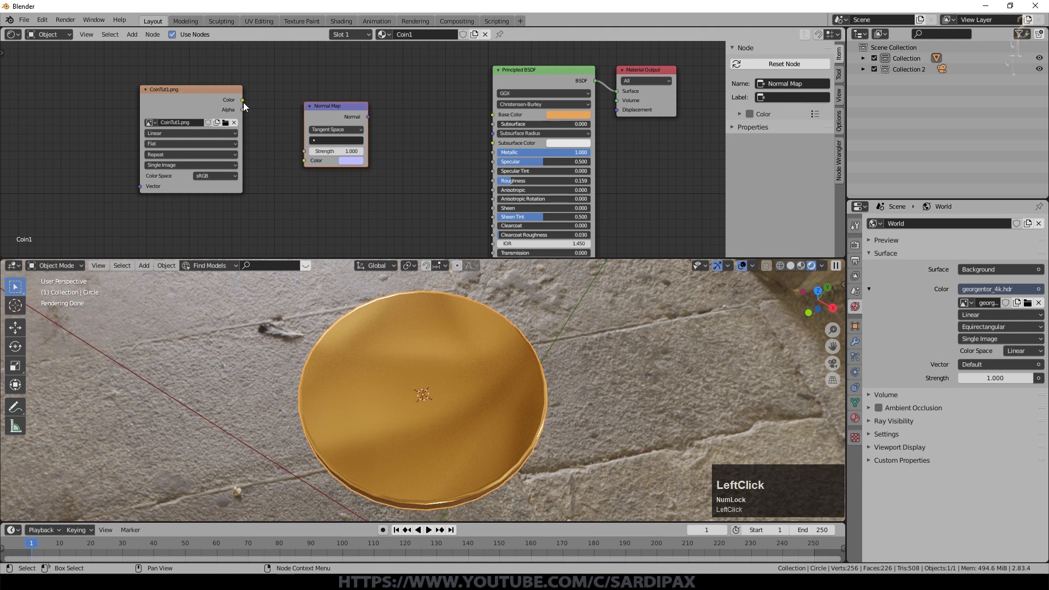
{"action": "left_click_drag", "start_coordinate": [243, 101], "coordinate": [310, 162]}
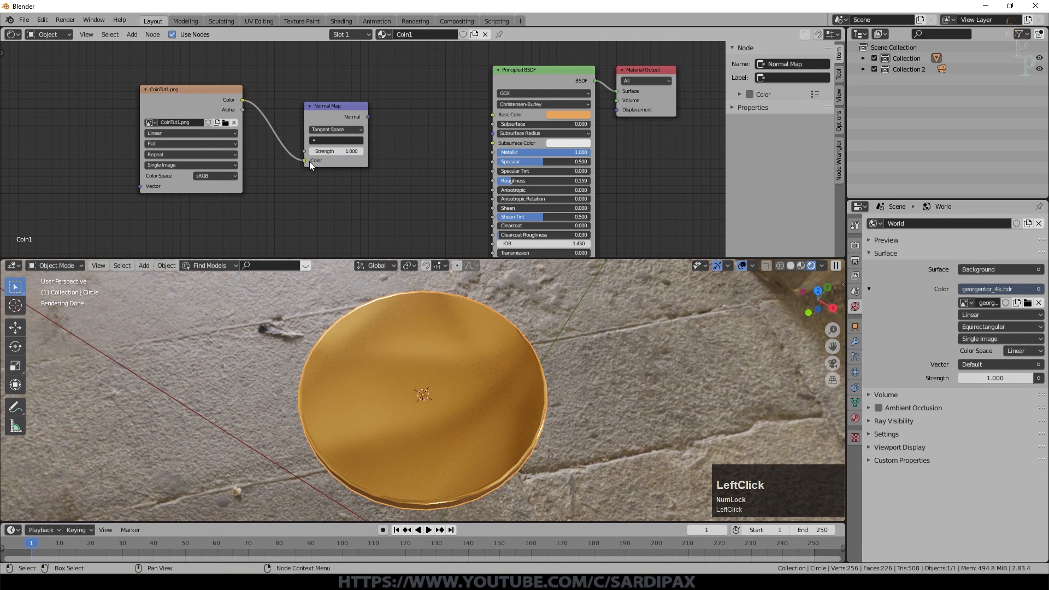
{"action": "left_click", "coordinate": [230, 177]}
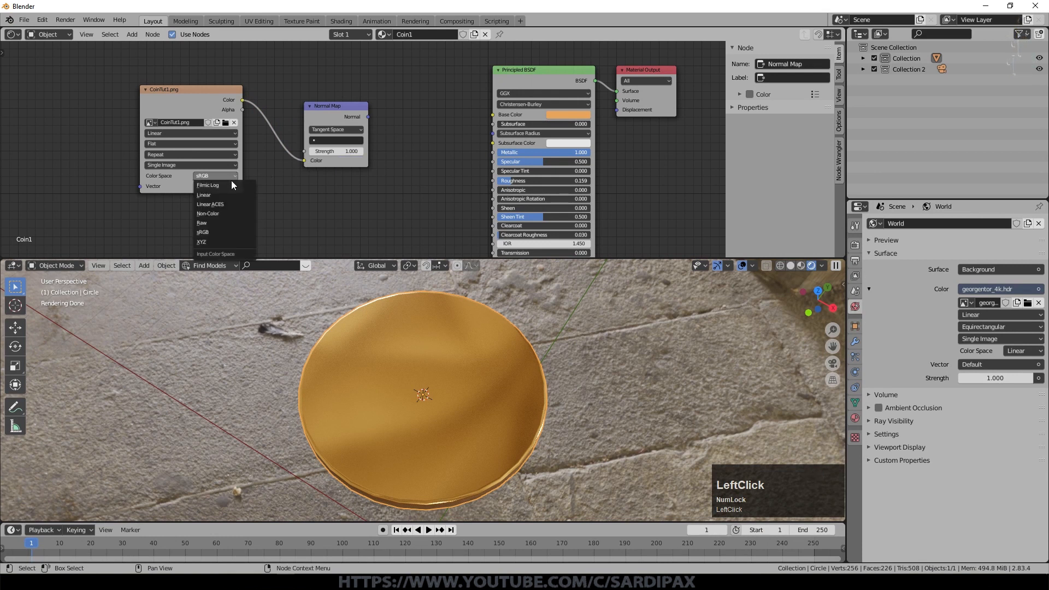
{"action": "left_click", "coordinate": [217, 213]}
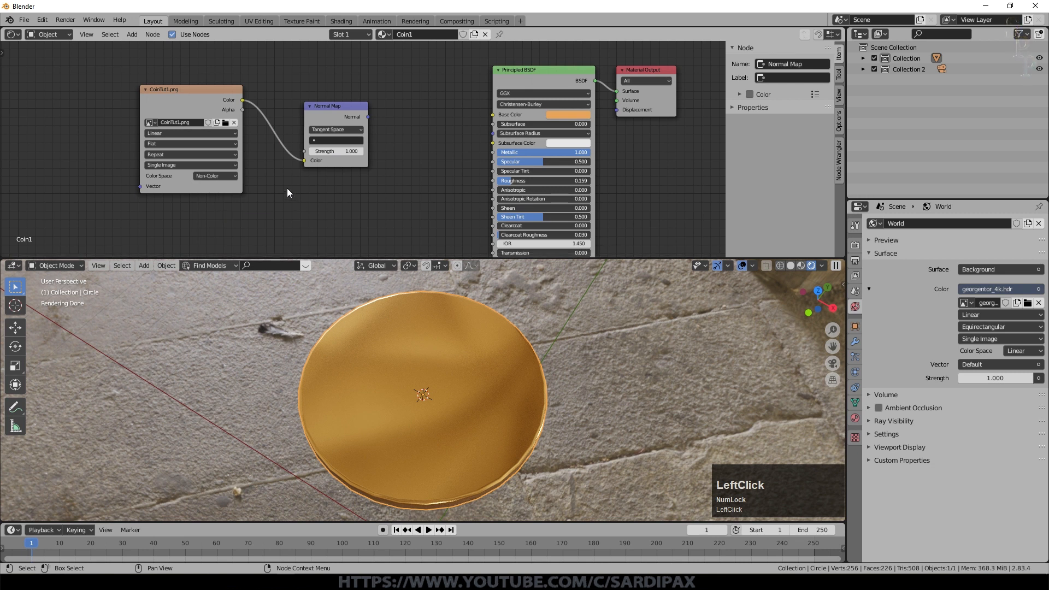
Step: Set the image texture's extension to Clip and connect the Normal Map's Normal output to the Principled BSDF's Normal input
{"action": "left_click", "coordinate": [201, 155]}
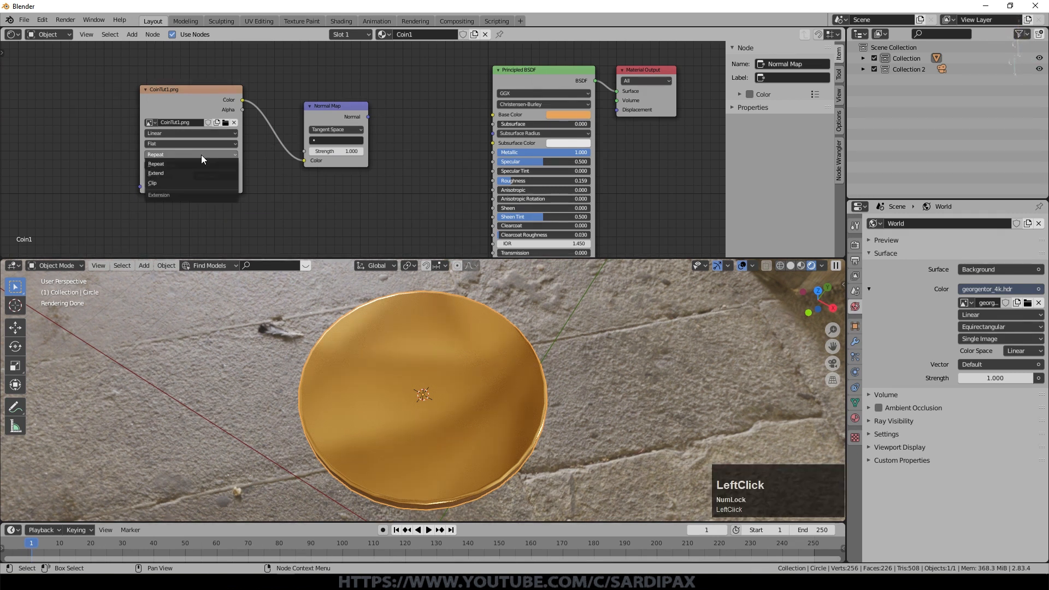
{"action": "left_click", "coordinate": [172, 176]}
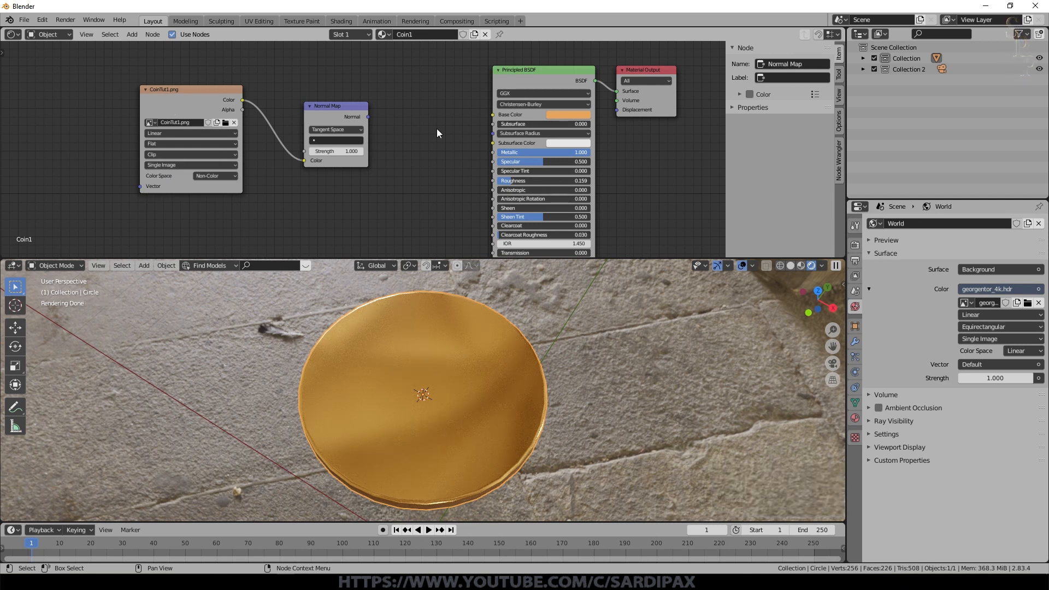
{"action": "middle_click_drag", "start_coordinate": [350, 111], "coordinate": [336, 83]}
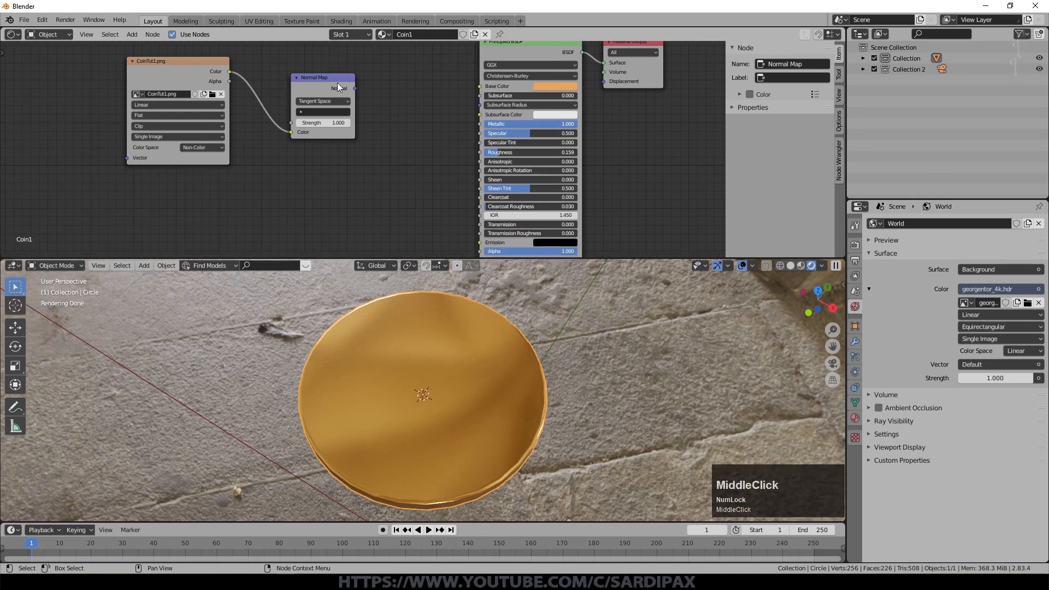
{"action": "left_click_drag", "start_coordinate": [334, 79], "coordinate": [334, 118]}
{"action": "scroll", "coordinate": [451, 159], "scroll_direction": "down", "scroll_amount": 1}
{"action": "middle_click_drag", "start_coordinate": [444, 122], "coordinate": [361, 106]}
{"action": "left_click_drag", "start_coordinate": [355, 104], "coordinate": [474, 228]}
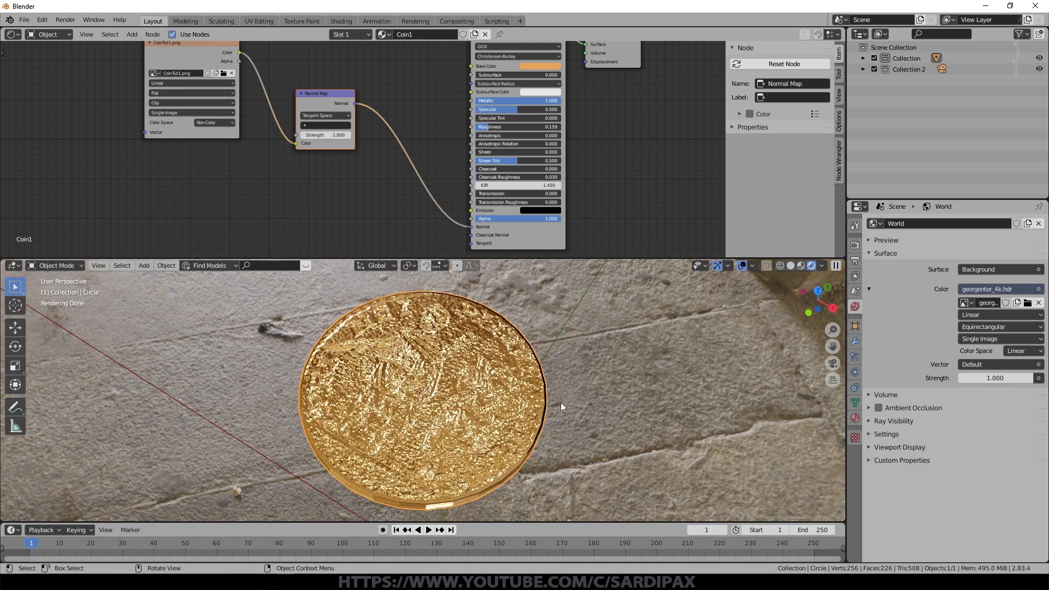
Step: Inspect the coin's relief up close and assign UVMap as the Normal Map node's UV map
{"action": "middle_click_drag", "start_coordinate": [526, 352], "coordinate": [565, 406]}
{"action": "scroll", "coordinate": [553, 402], "scroll_direction": "up", "scroll_amount": 1}
{"action": "scroll", "coordinate": [545, 402], "scroll_direction": "up", "scroll_amount": 1}
{"action": "scroll", "coordinate": [545, 403], "scroll_direction": "up", "scroll_amount": 1}
{"action": "scroll", "coordinate": [545, 407], "scroll_direction": "up", "scroll_amount": 3}
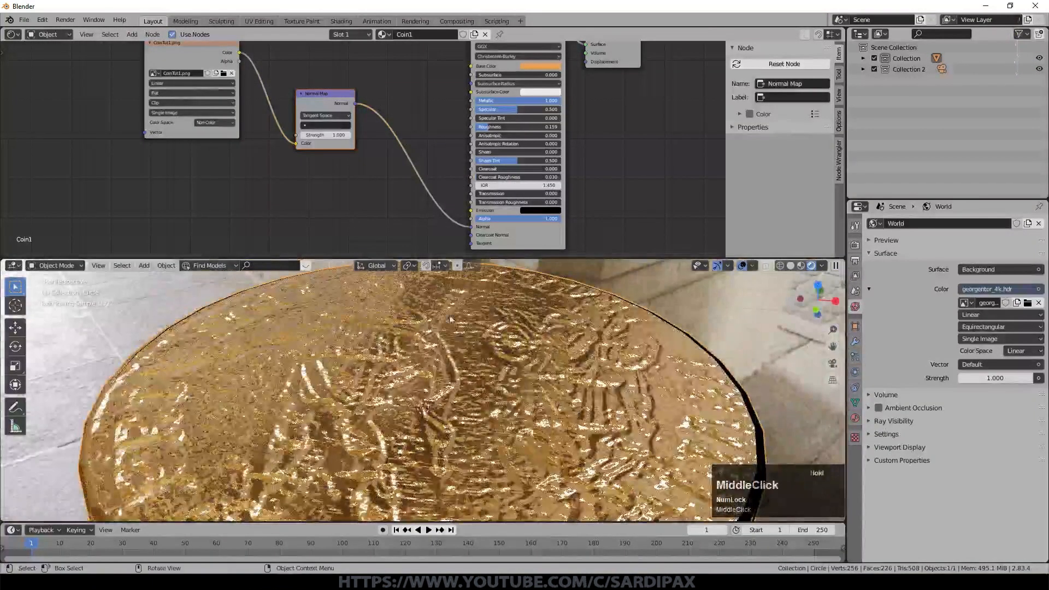
{"action": "left_click", "coordinate": [326, 125]}
{"action": "left_click", "coordinate": [324, 138]}
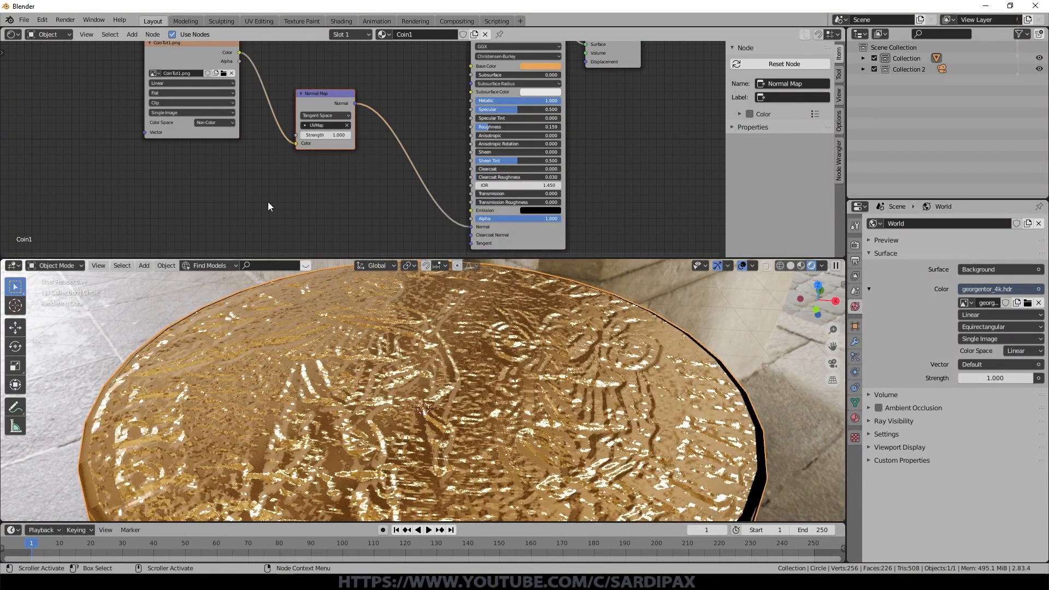
Step: Lower the Normal Map strength to 0.1 and check the coin's relief up close
{"action": "middle_click_drag", "start_coordinate": [267, 202], "coordinate": [291, 253]}
{"action": "scroll", "coordinate": [663, 402], "scroll_direction": "down", "scroll_amount": 4}
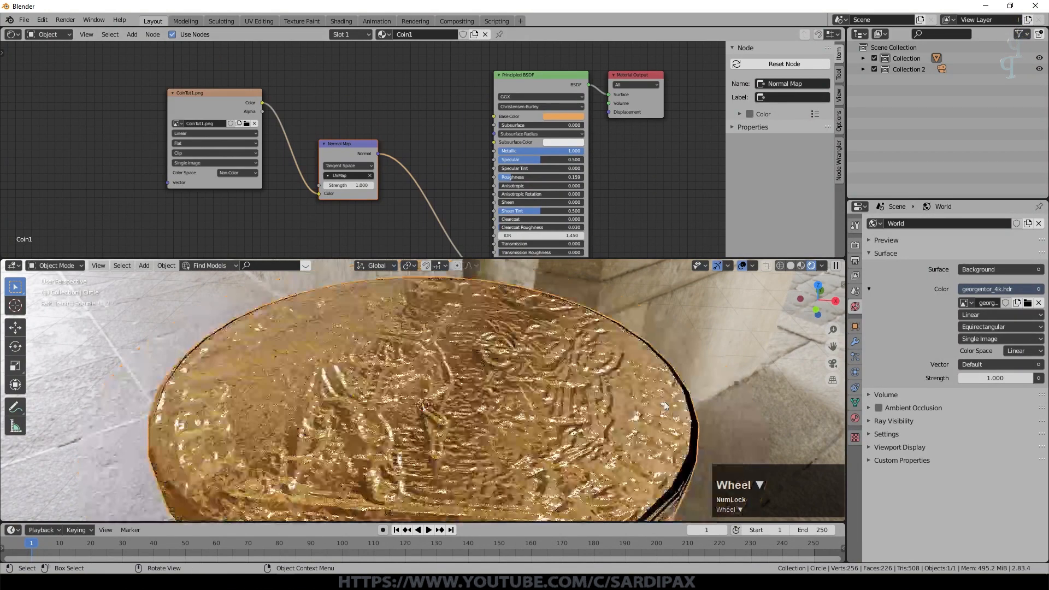
{"action": "left_click_drag", "start_coordinate": [360, 185], "coordinate": [335, 184]}
{"action": "mouse_move", "coordinate": [557, 396]}
{"action": "middle_mouse_down"}
{"action": "mouse_move", "coordinate": [557, 408]}
{"action": "mouse_move", "coordinate": [552, 390]}
{"action": "middle_mouse_up"}
{"action": "scroll", "coordinate": [527, 357], "scroll_direction": "up", "scroll_amount": 3}
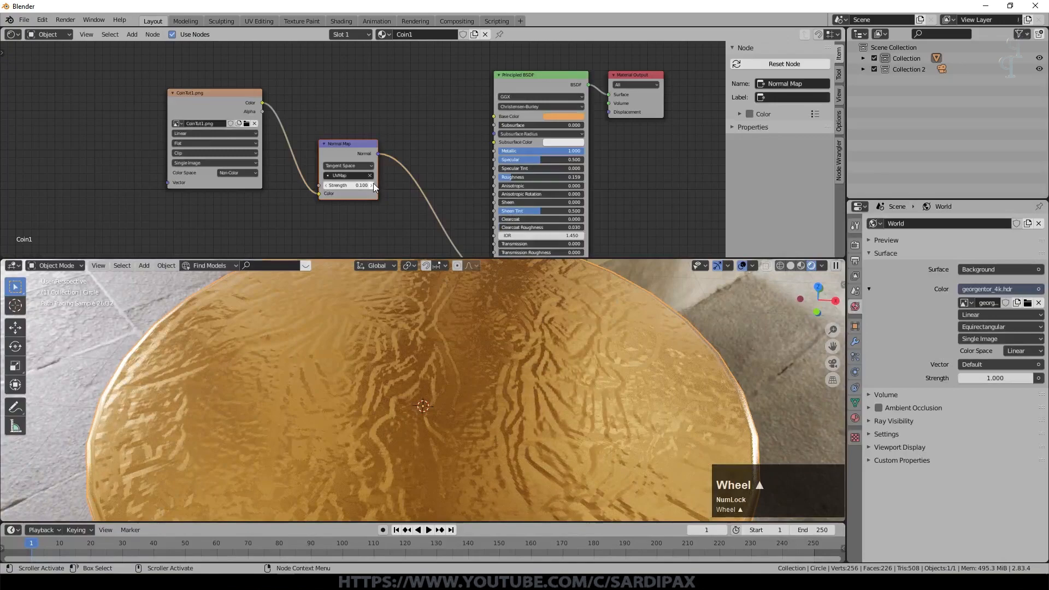
Step: Raise the Normal Map strength in stages, checking the coin's relief from different angles, and settle on 0.7
{"action": "left_click", "coordinate": [372, 184]}
{"action": "left_click", "coordinate": [372, 185]}
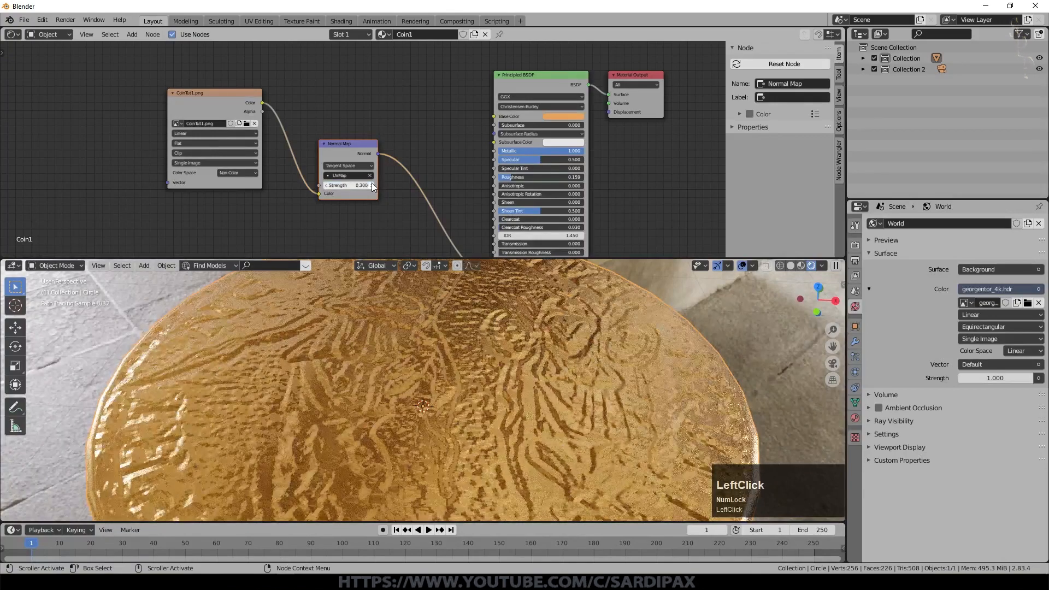
{"action": "left_click_drag", "start_coordinate": [372, 185], "coordinate": [381, 185]}
{"action": "middle_click_drag", "start_coordinate": [426, 324], "coordinate": [427, 358]}
{"action": "scroll", "coordinate": [427, 358], "scroll_direction": "down", "scroll_amount": 4}
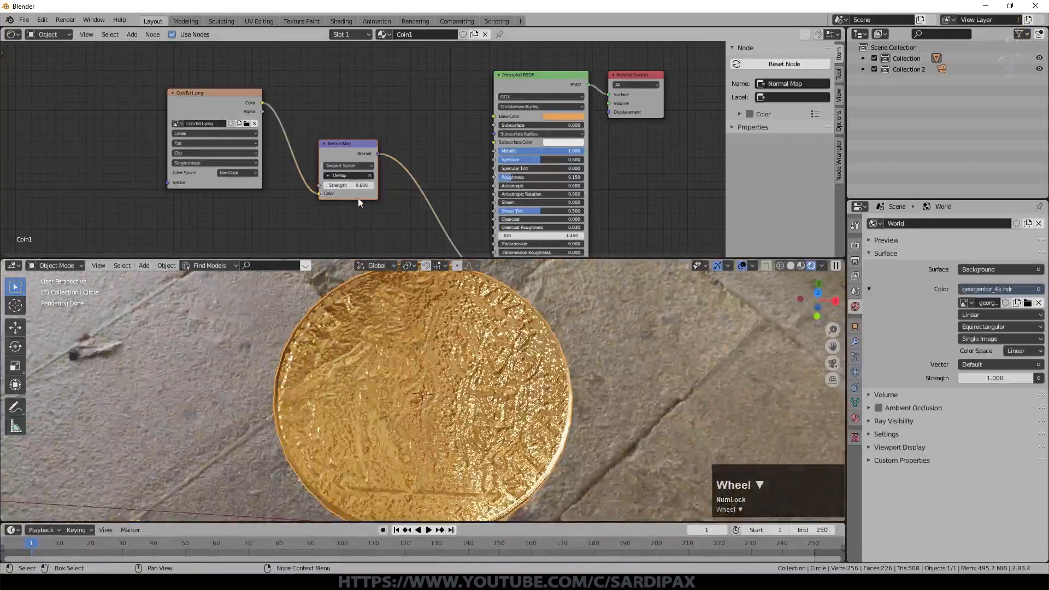
{"action": "left_click", "coordinate": [372, 184]}
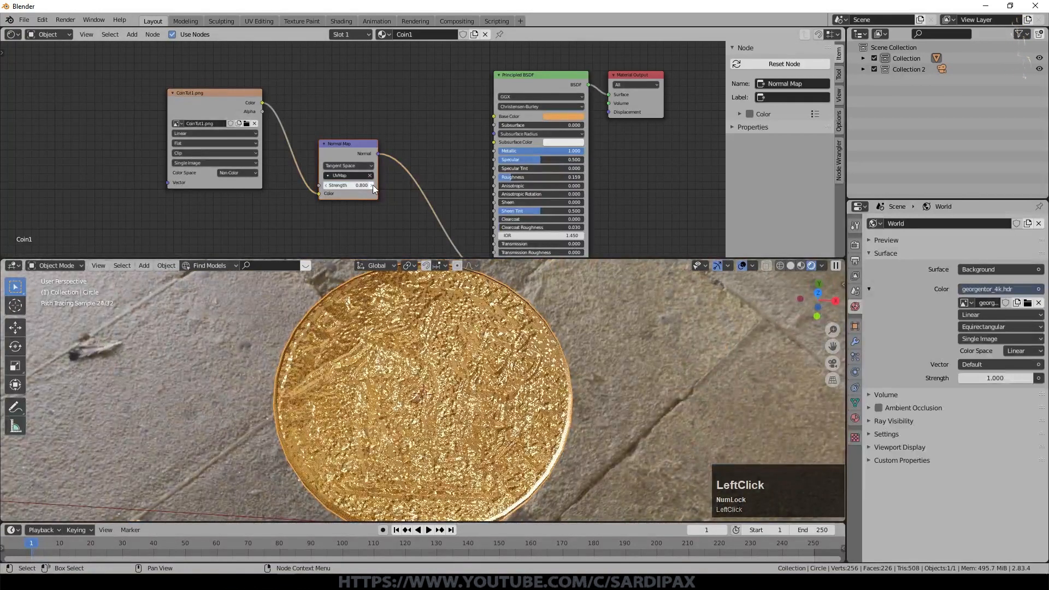
{"action": "scroll", "coordinate": [373, 185], "scroll_direction": "up", "scroll_amount": 2}
{"action": "middle_click_drag", "start_coordinate": [537, 430], "coordinate": [549, 393]}
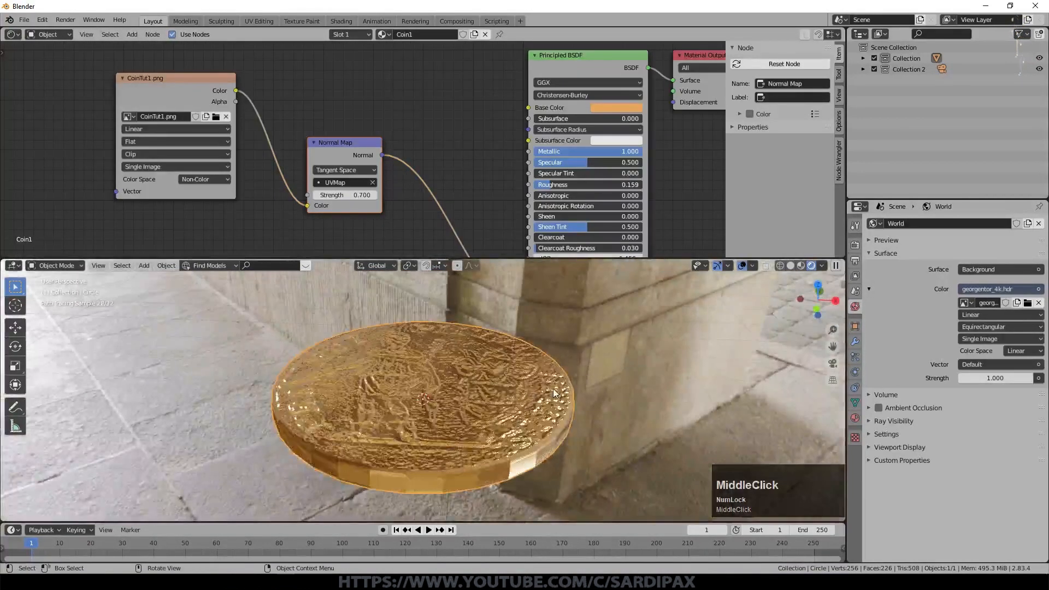
Step: Change the Normal Map node of the coin material to Object Space
{"action": "left_click", "coordinate": [346, 182]}
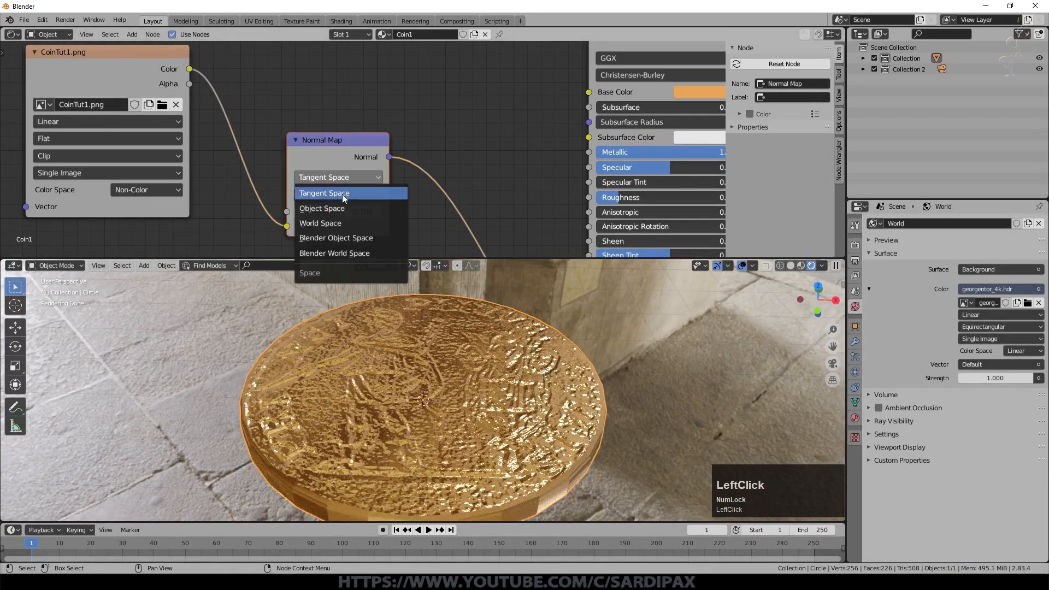
{"action": "left_click", "coordinate": [341, 207]}
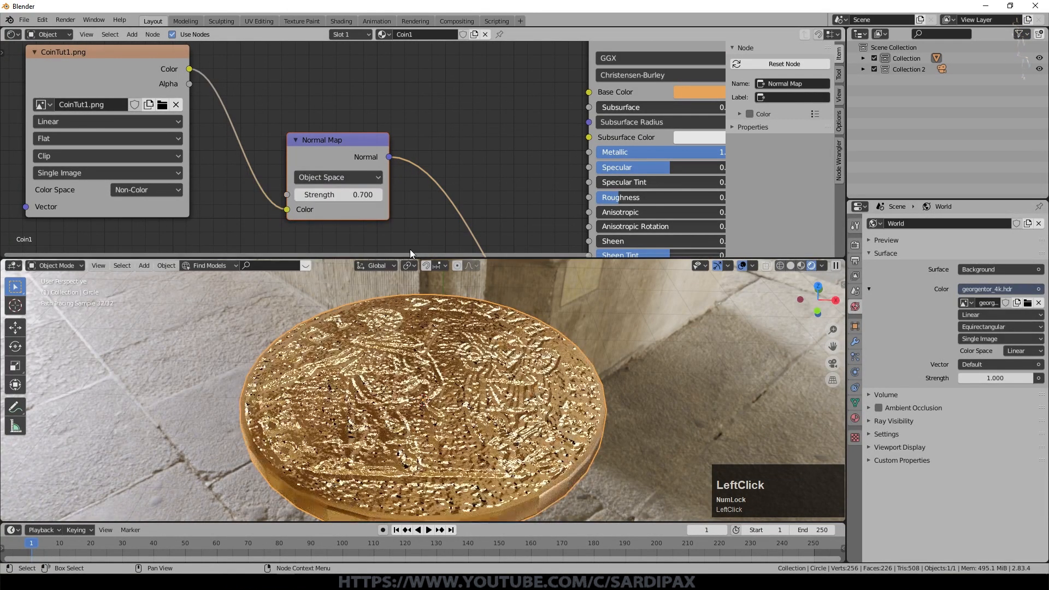
{"action": "middle_click_drag", "start_coordinate": [525, 393], "coordinate": [544, 473]}
{"action": "scroll", "coordinate": [544, 473], "scroll_direction": "down", "scroll_amount": 1}
Step: Raise the Principled BSDF roughness of the coin material to 0.977
{"action": "middle_click_drag", "start_coordinate": [556, 152], "coordinate": [405, 150]}
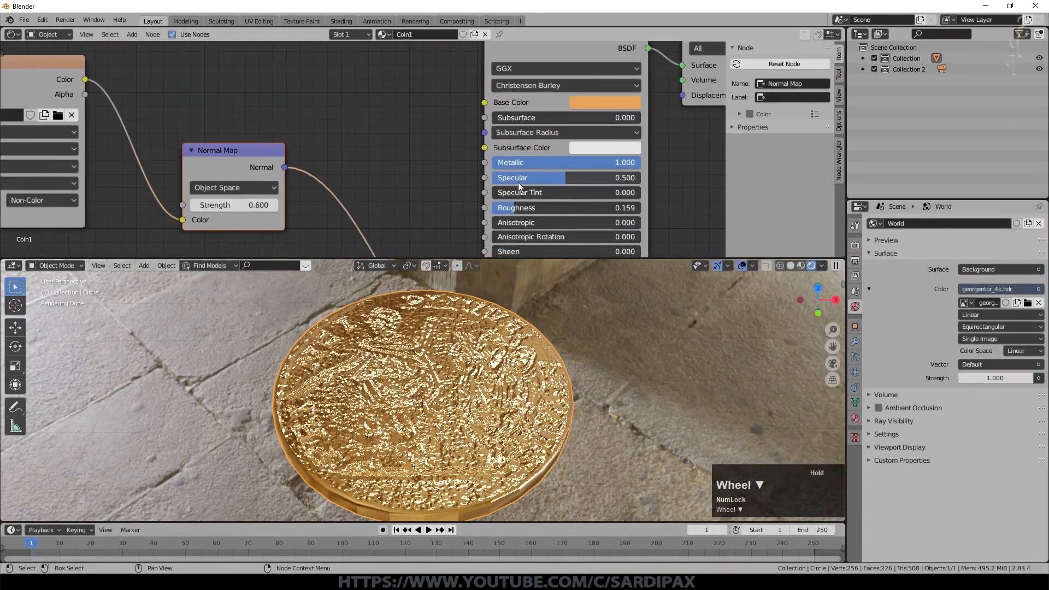
{"action": "left_click_drag", "start_coordinate": [511, 208], "coordinate": [638, 209]}
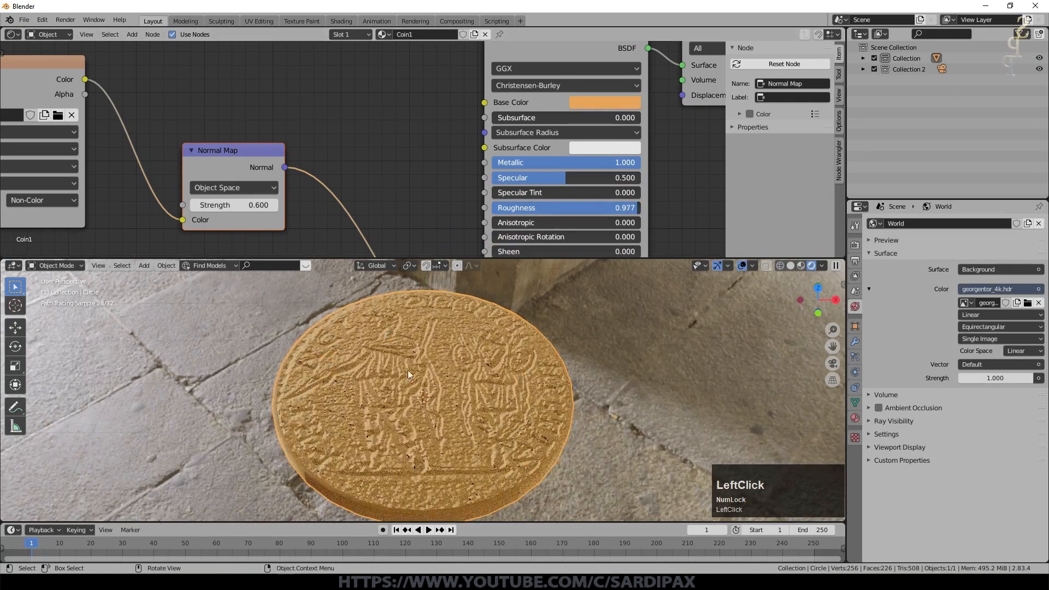
{"action": "scroll", "coordinate": [498, 429], "scroll_direction": "up", "scroll_amount": 4}
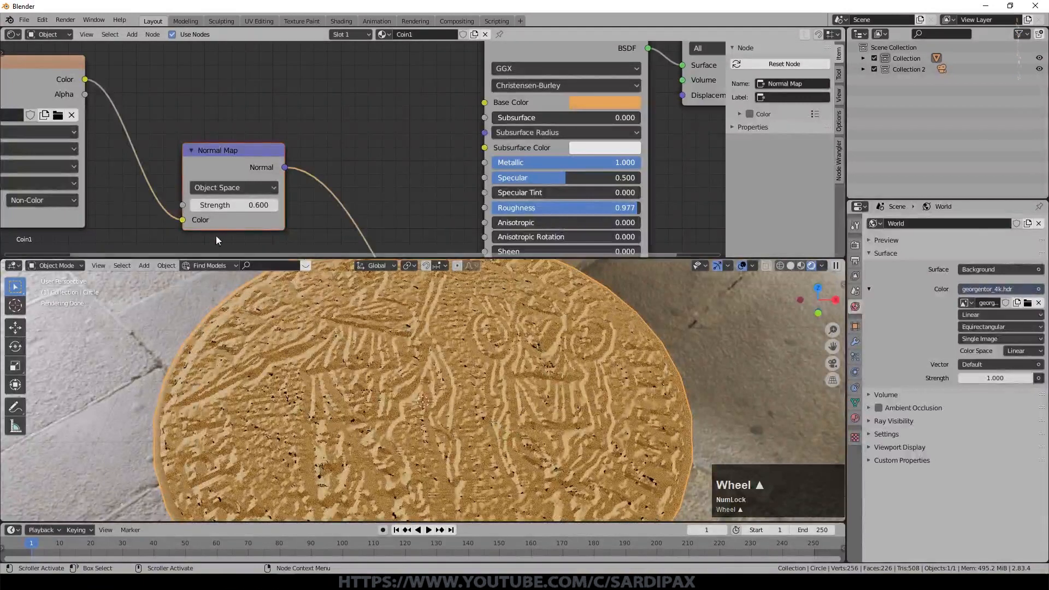
Step: Set the Normal Map node's strength to 0.5
{"action": "left_click", "coordinate": [239, 206]}
{"action": "type", "text": ".5"}
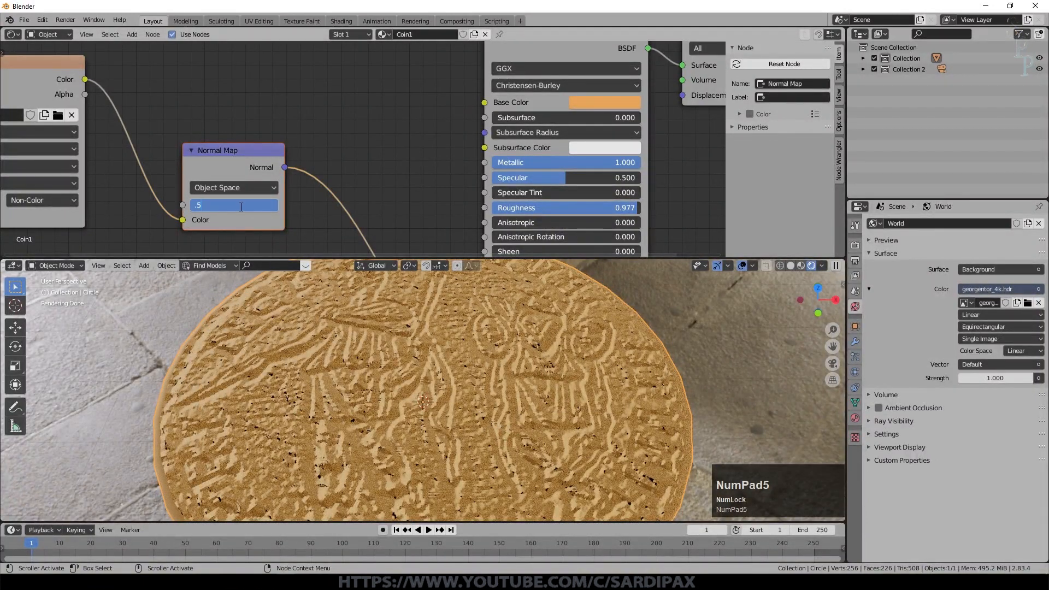
{"action": "key", "text": "KP_Enter"}
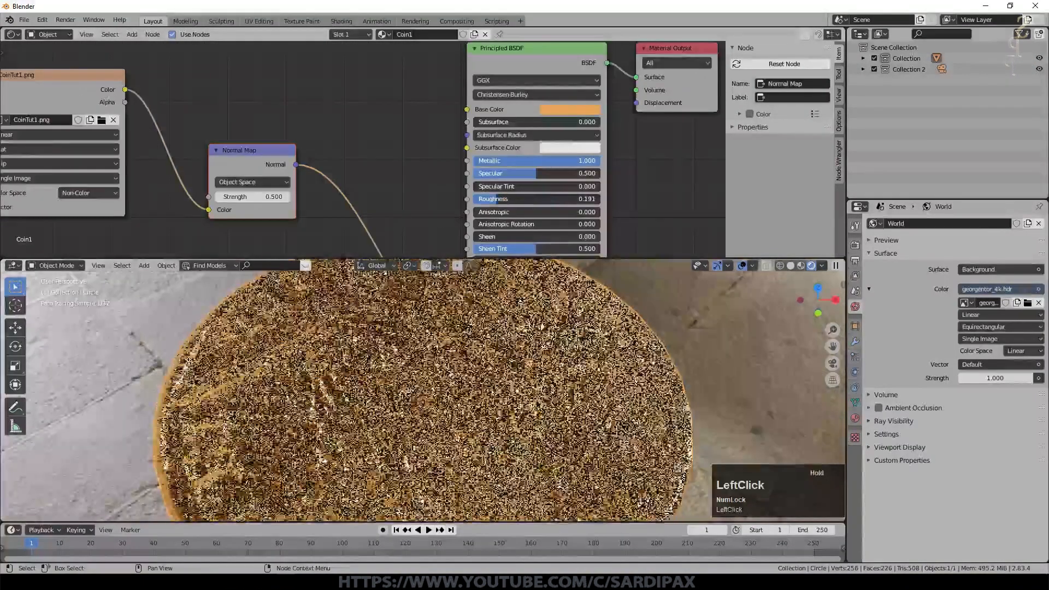
Step: Set the Principled BSDF roughness to 0.218, anisotropic to 0.318 and specular to 0.373
{"action": "scroll", "coordinate": [279, 112], "scroll_direction": "down", "scroll_amount": 5}
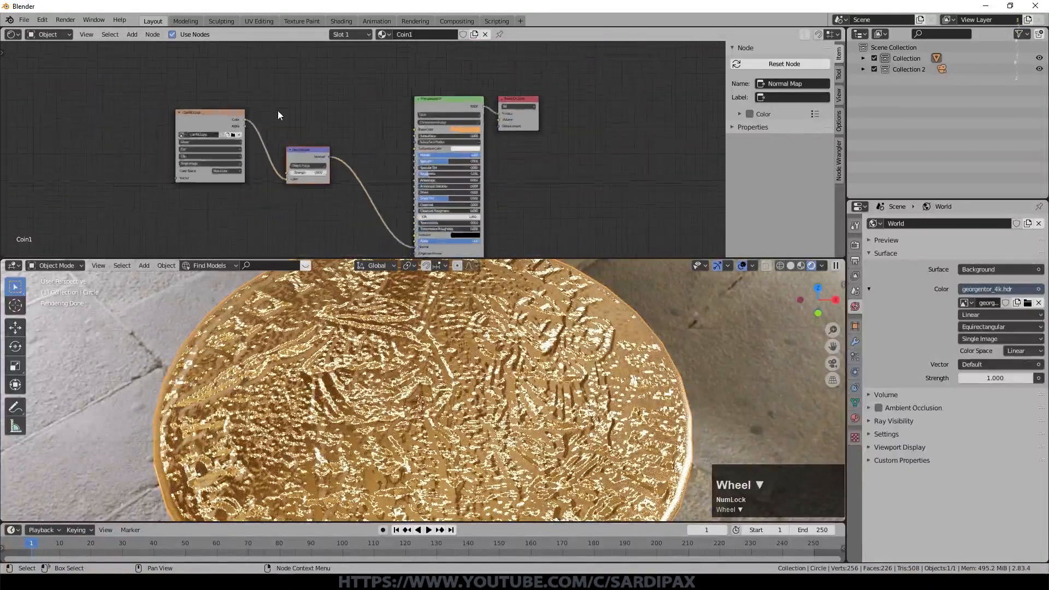
{"action": "middle_click_drag", "start_coordinate": [321, 105], "coordinate": [338, 131]}
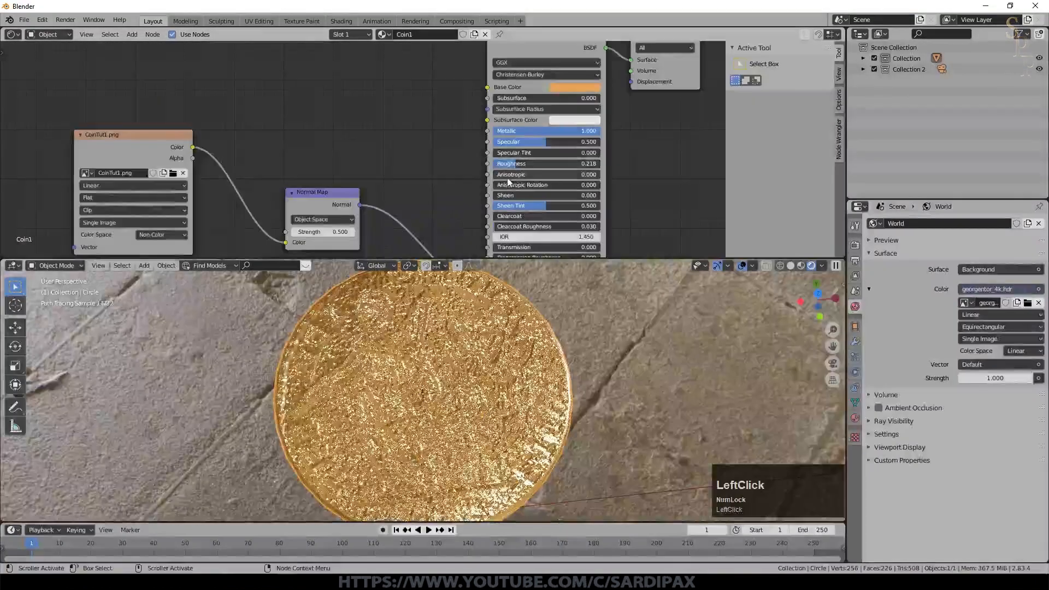
{"action": "left_click_drag", "start_coordinate": [511, 175], "coordinate": [527, 174]}
{"action": "scroll", "coordinate": [505, 323], "scroll_direction": "up", "scroll_amount": 3}
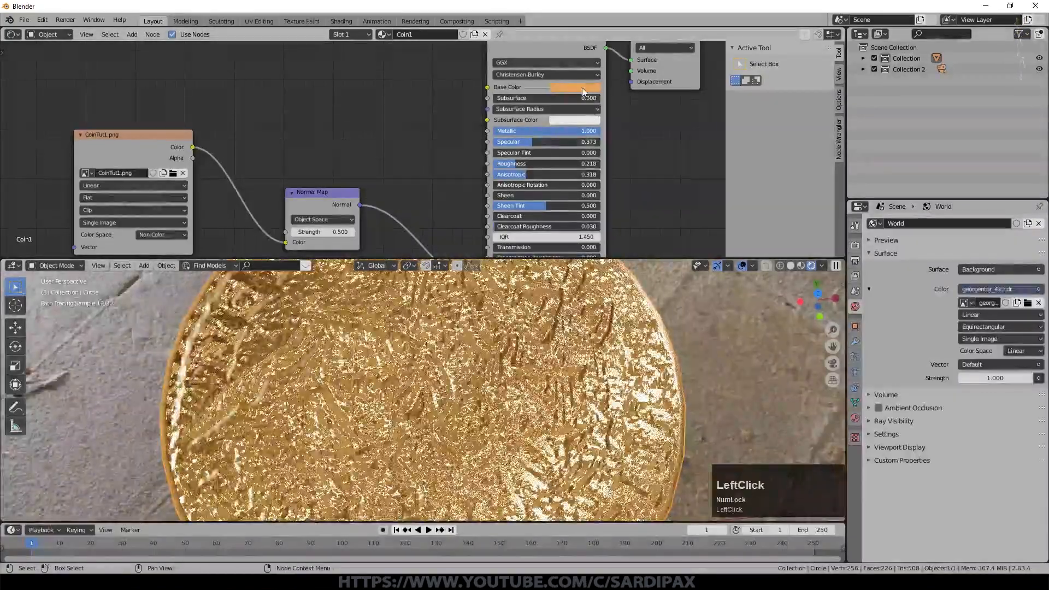
Step: Darken the coin's base color by lowering its HSV value to 0.518
{"action": "left_click", "coordinate": [582, 88]}
{"action": "left_click_drag", "start_coordinate": [634, 111], "coordinate": [635, 133]}
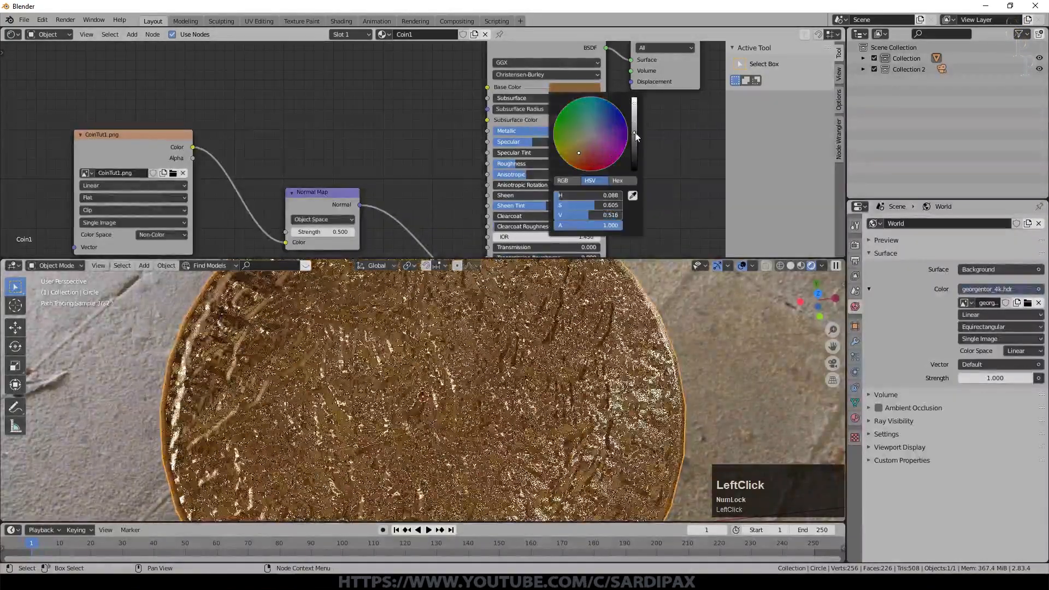
{"action": "scroll", "coordinate": [437, 481], "scroll_direction": "down", "scroll_amount": 5}
{"action": "middle_click_drag", "start_coordinate": [437, 481], "coordinate": [441, 429]}
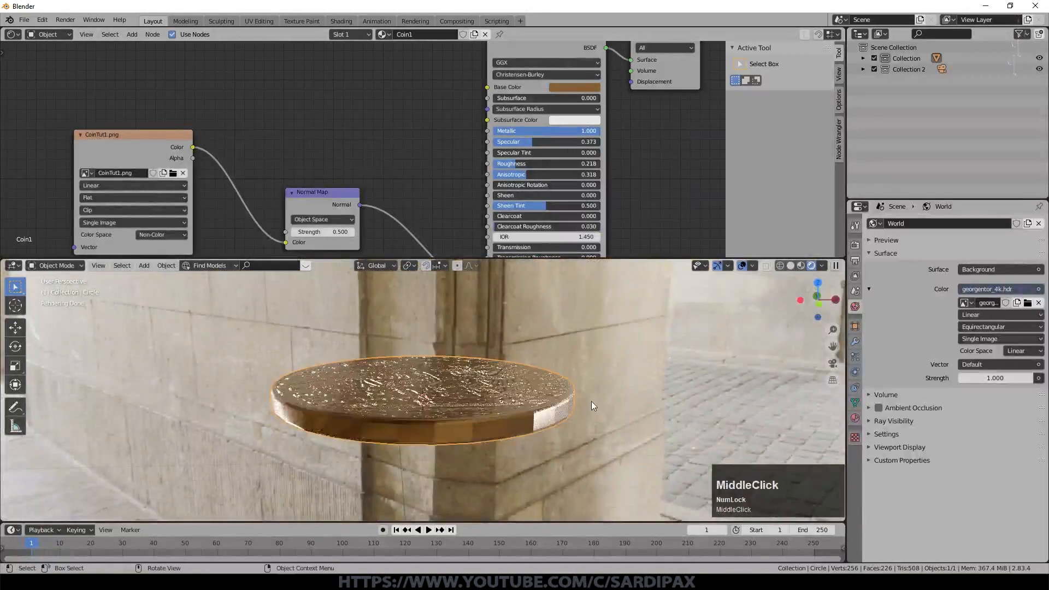
{"action": "middle_click_drag", "start_coordinate": [593, 405], "coordinate": [595, 407]}
Step: Add a second material slot to the coin and link the Coin1 material to it
{"action": "left_click", "coordinate": [855, 418]}
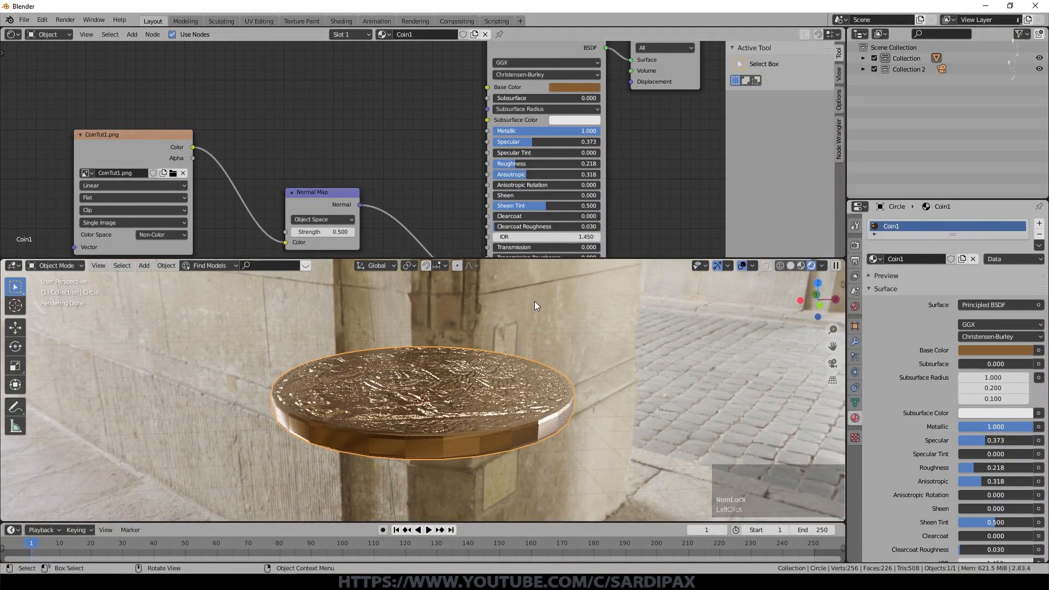
{"action": "left_click", "coordinate": [1040, 224]}
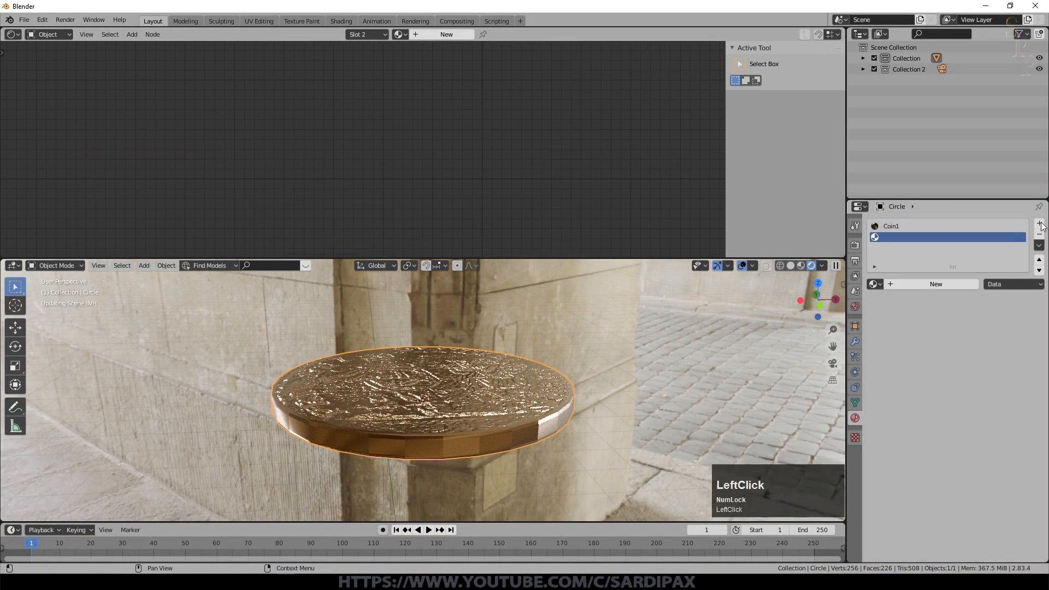
{"action": "left_click", "coordinate": [877, 284]}
{"action": "left_click", "coordinate": [902, 299]}
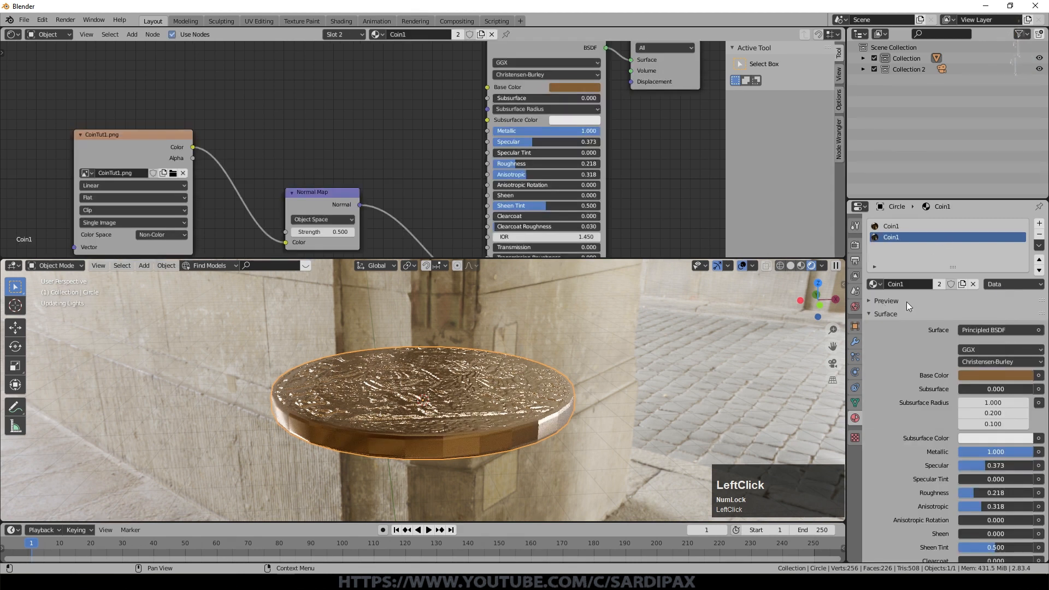
Step: Make the second slot's material an independent copy and rename it Edge
{"action": "left_click", "coordinate": [941, 283]}
{"action": "left_click", "coordinate": [925, 285]}
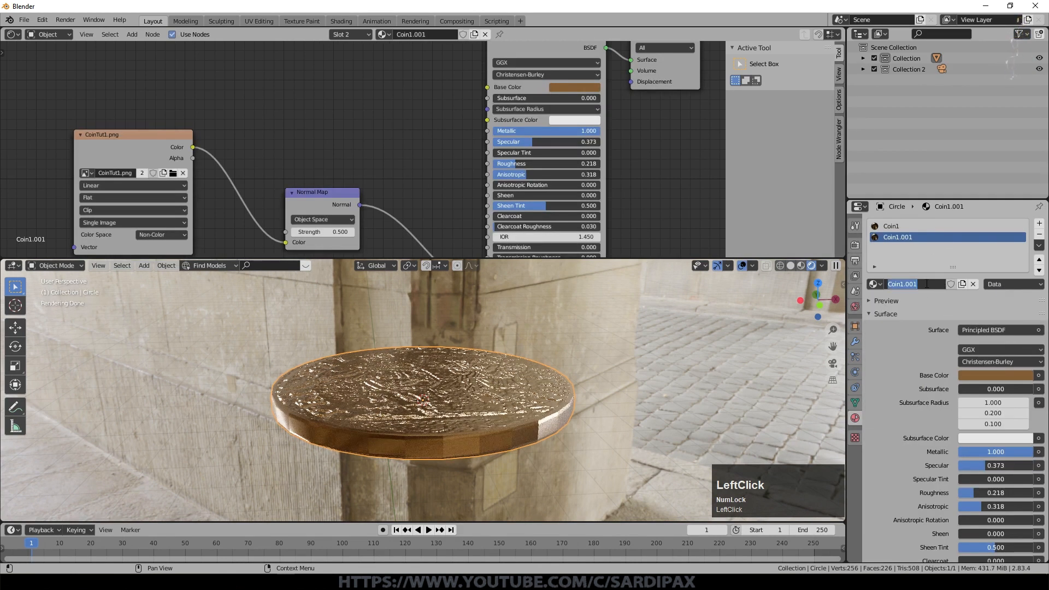
{"action": "type", "text": "E"}
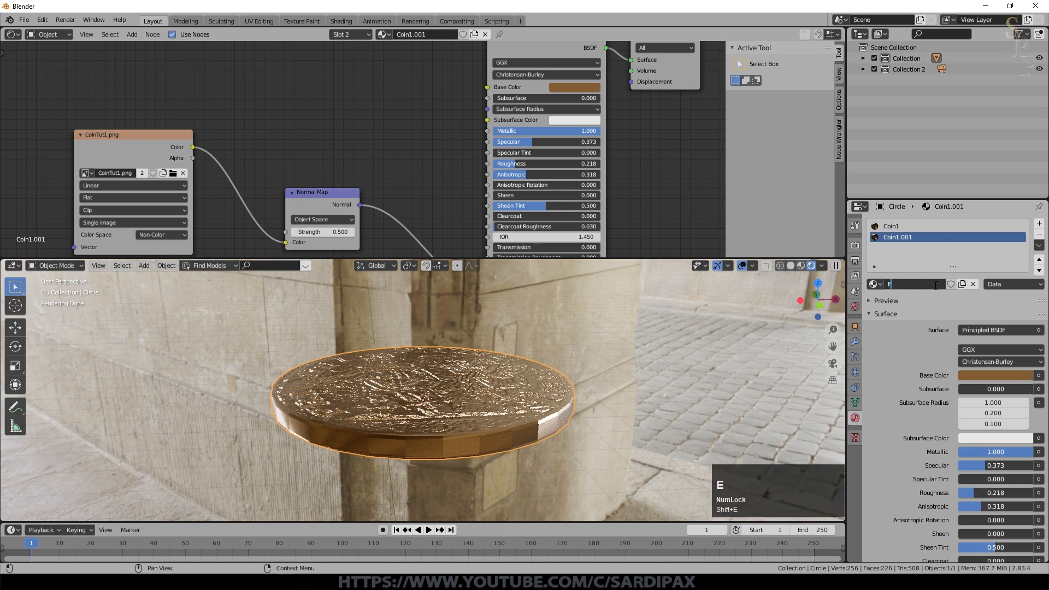
{"action": "type", "text": "dge"}
{"action": "key", "text": "Return"}
Step: Delete the CoinTut1.png image texture and Normal Map nodes from the Edge material
{"action": "left_click", "coordinate": [268, 87]}
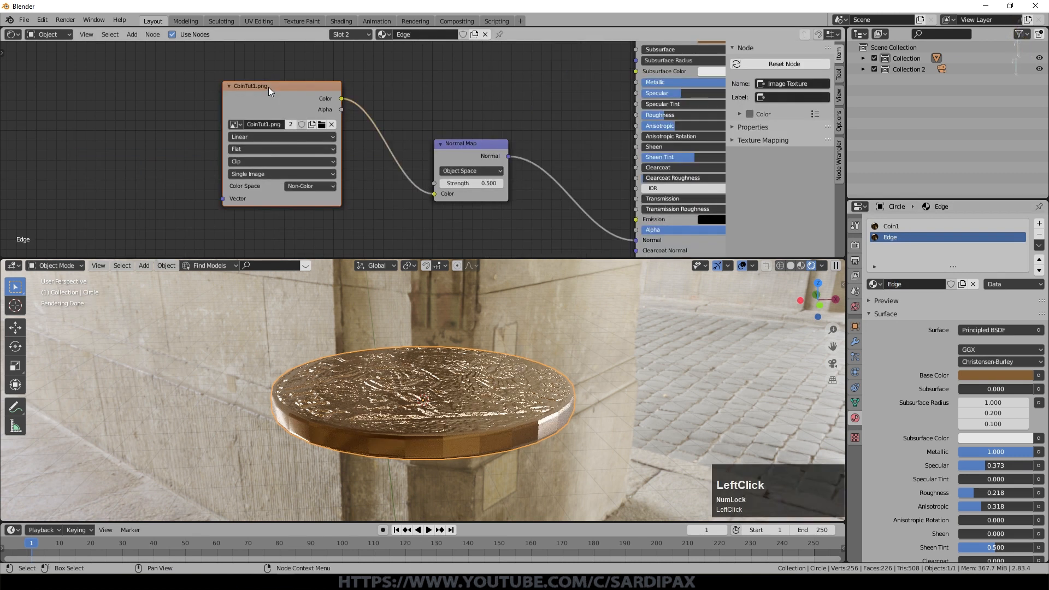
{"action": "key", "text": "Delete"}
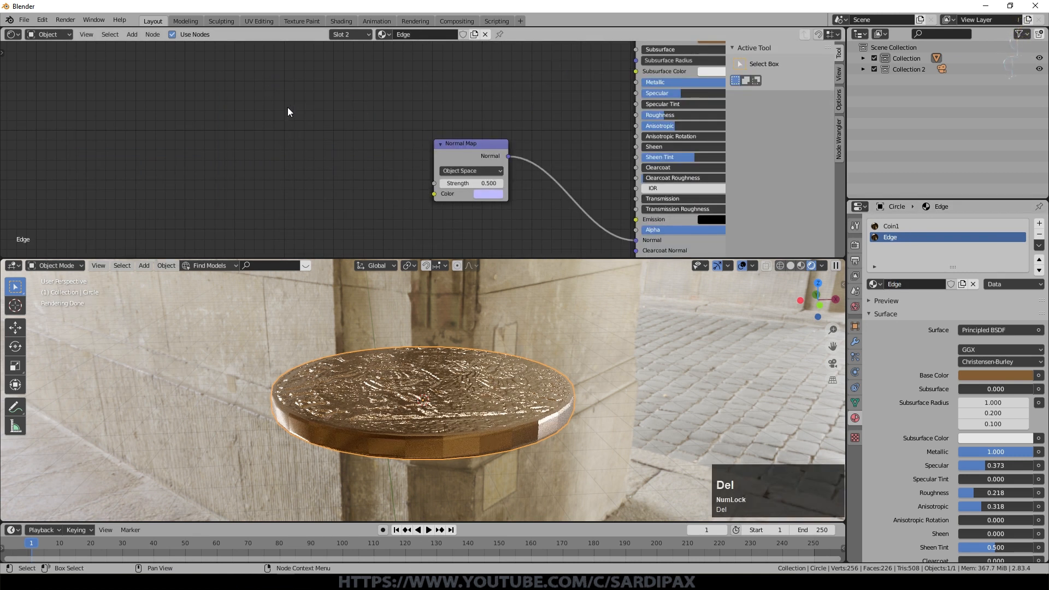
{"action": "left_click", "coordinate": [461, 149]}
{"action": "key", "text": "Delete"}
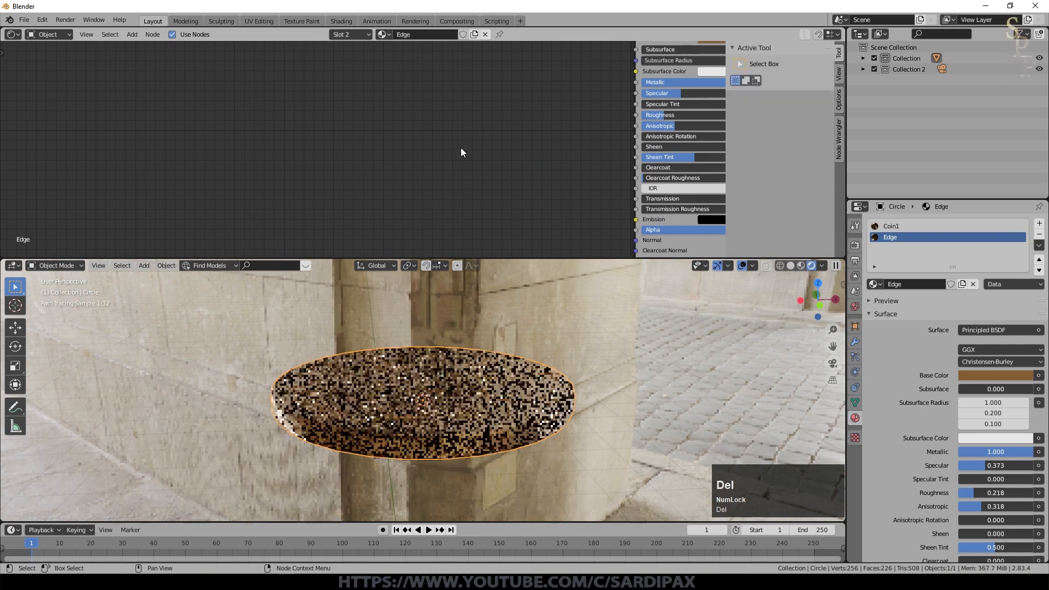
Step: Add a Texture Coordinate node in the empty area of the Edge material's node graph
{"action": "key", "text": "shift+a"}
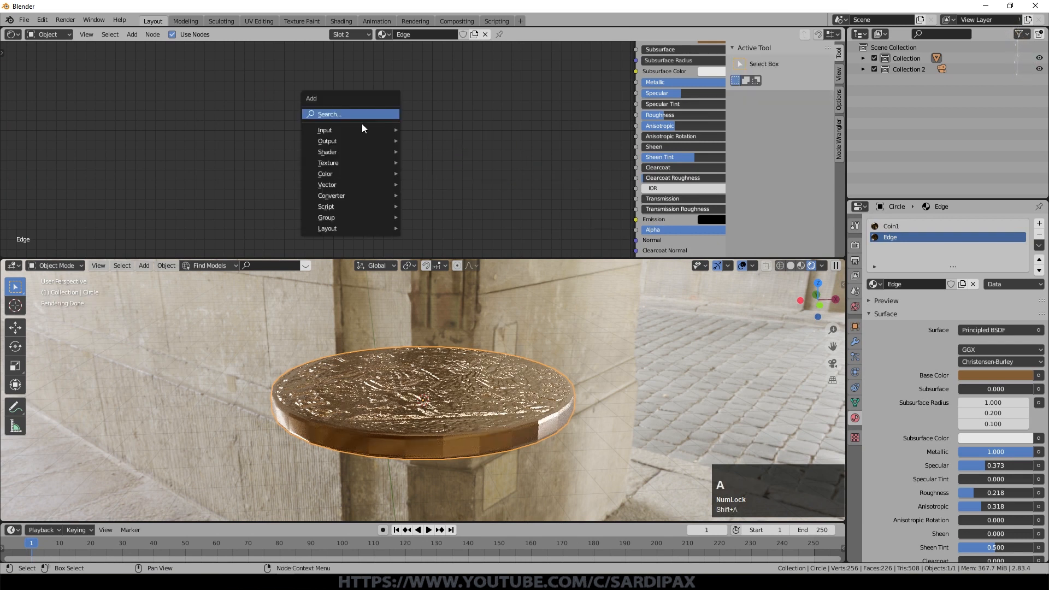
{"action": "mouse_move", "coordinate": [383, 130]}
{"action": "left_click", "coordinate": [457, 302]}
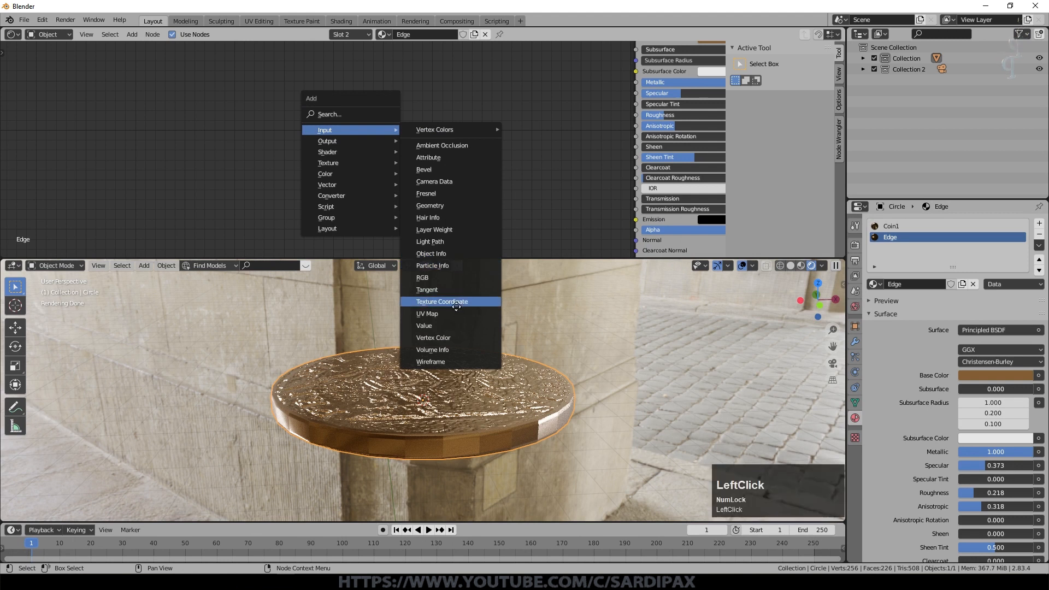
{"action": "left_click", "coordinate": [203, 86]}
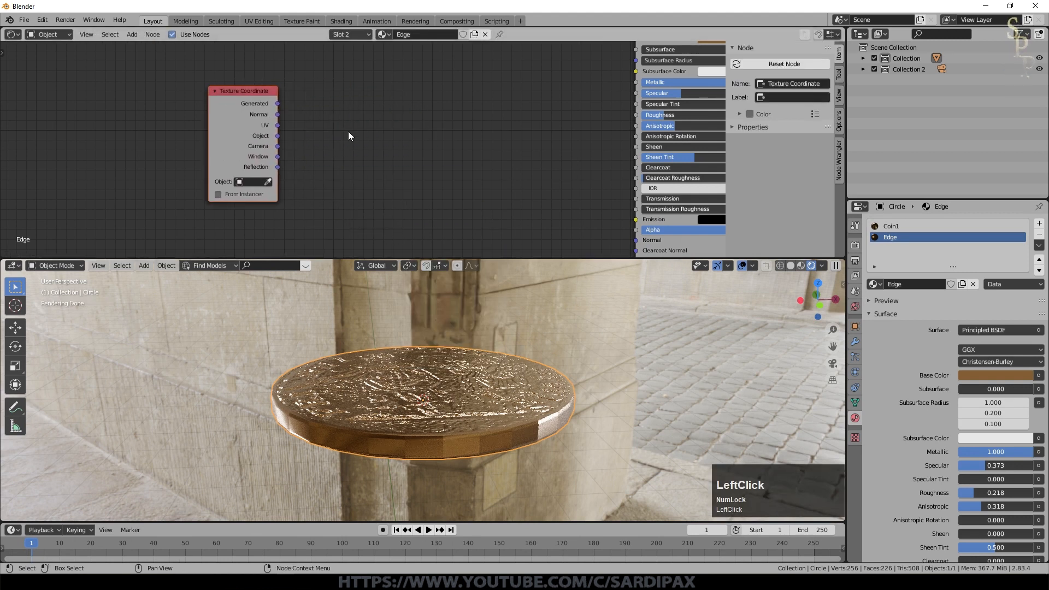
Step: Add a Noise Texture node beside the Texture Coordinate node and connect the Object output to its Vector input
{"action": "key", "text": "shift+a"}
{"action": "mouse_move", "coordinate": [353, 126]}
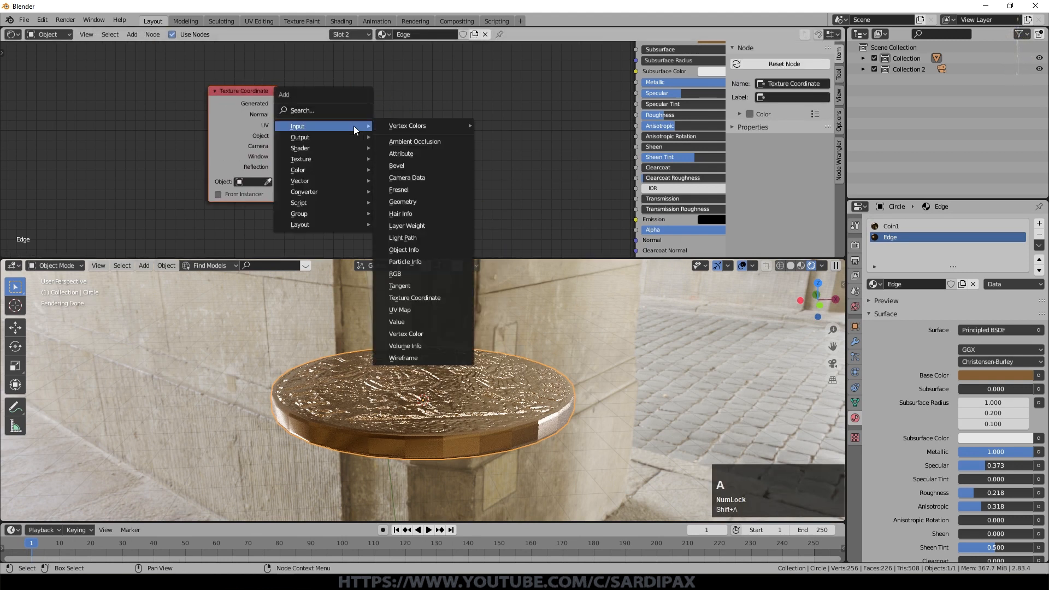
{"action": "mouse_move", "coordinate": [317, 159]}
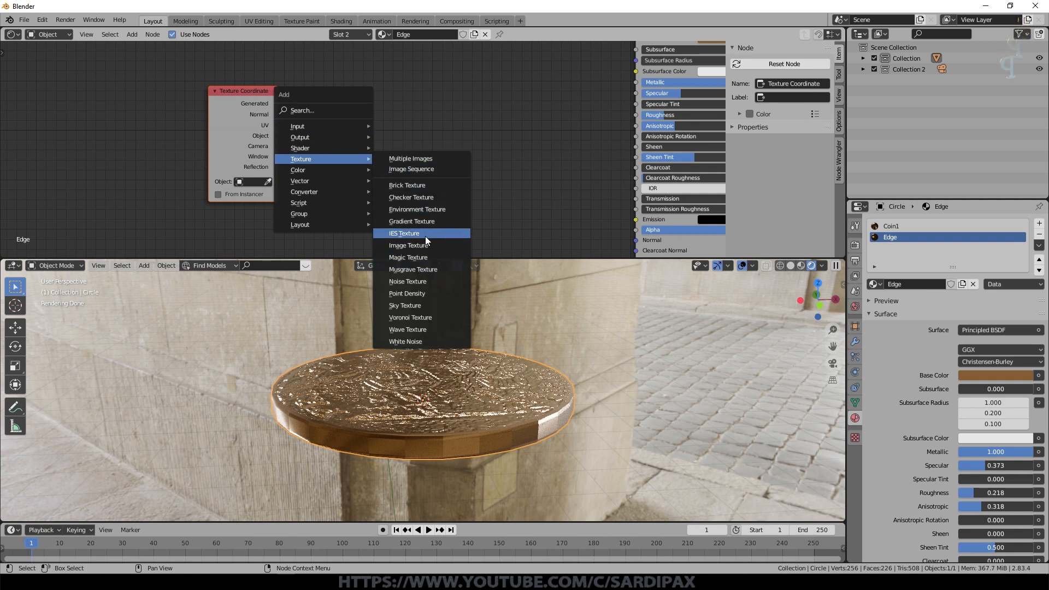
{"action": "left_click", "coordinate": [420, 286]}
{"action": "left_click", "coordinate": [352, 87]}
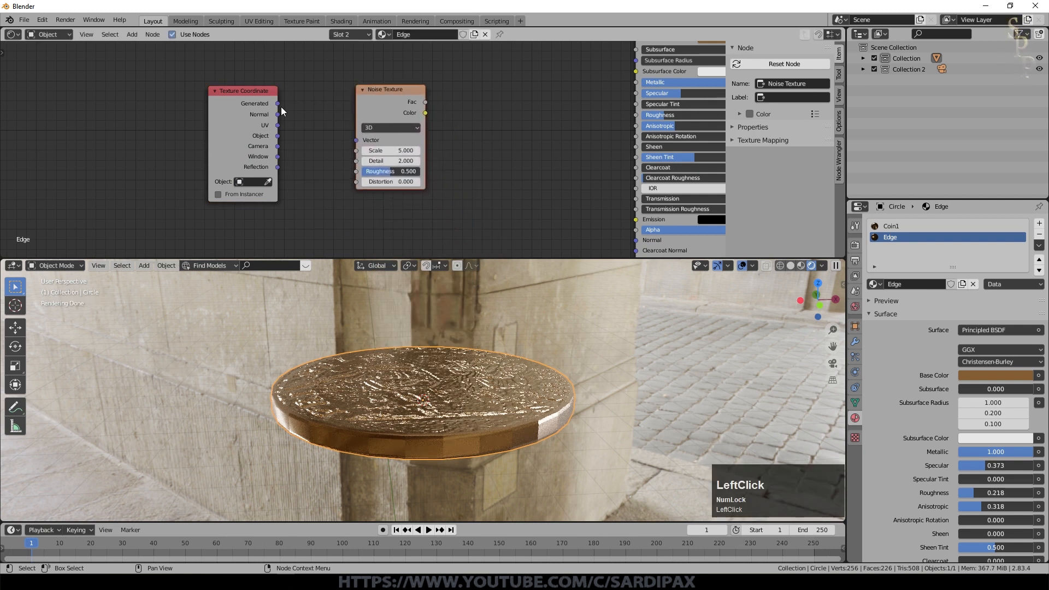
{"action": "left_click_drag", "start_coordinate": [278, 136], "coordinate": [358, 144]}
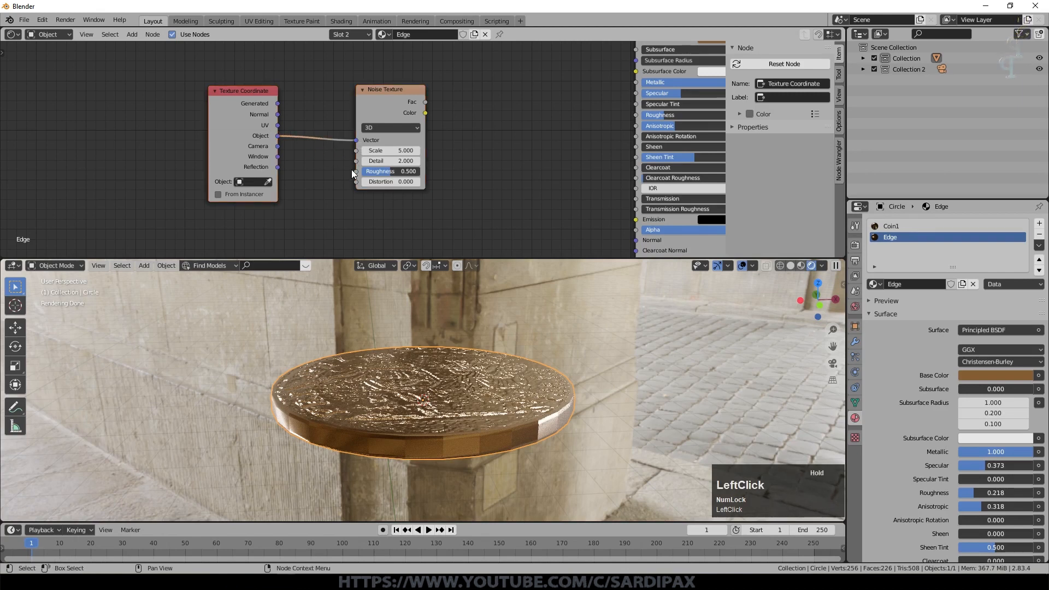
Step: Set the Noise Texture's scale to 9.9 and its detail to 16
{"action": "left_click", "coordinate": [401, 150]}
{"action": "type", "text": "9.9"}
{"action": "key", "text": "KP_Enter"}
{"action": "left_click_drag", "start_coordinate": [386, 161], "coordinate": [387, 164]}
Step: Add a Bump node after the Noise Texture and connect the noise Fac output to its Height input
{"action": "left_click", "coordinate": [131, 34]}
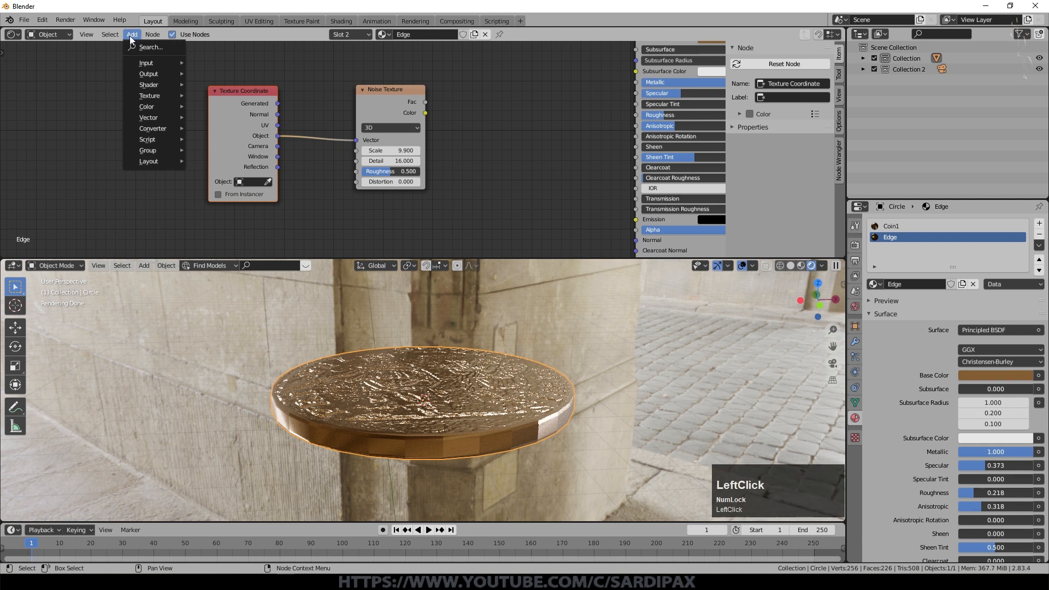
{"action": "mouse_move", "coordinate": [159, 118]}
{"action": "left_click", "coordinate": [236, 118]}
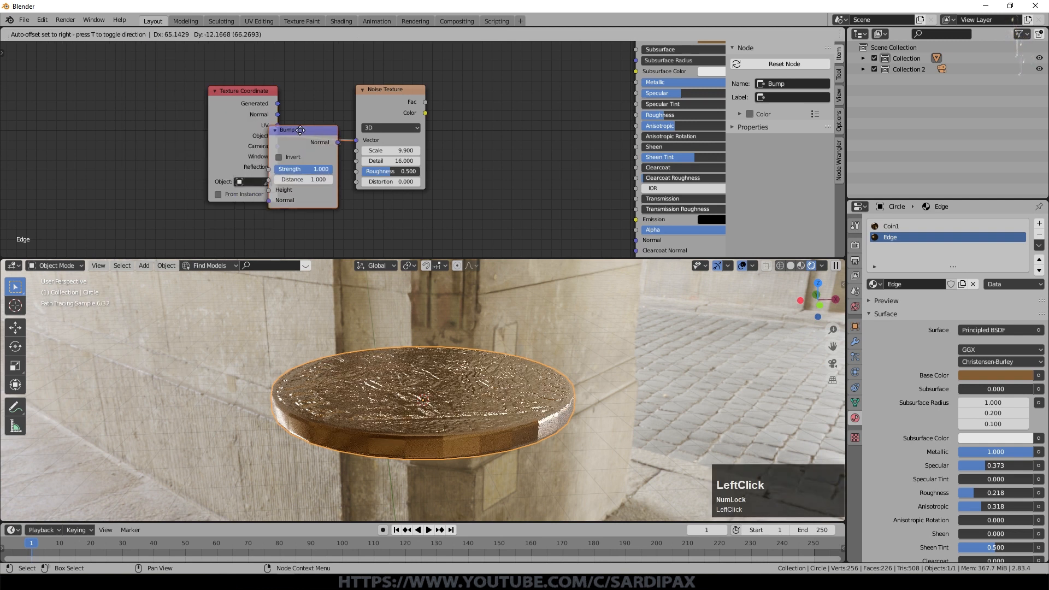
{"action": "left_click", "coordinate": [491, 109]}
{"action": "left_click_drag", "start_coordinate": [425, 102], "coordinate": [438, 103]}
{"action": "left_click_drag", "start_coordinate": [496, 176], "coordinate": [493, 175]}
Step: Set the Bump strength to 0.29 and connect its Normal output to the Principled BSDF's Normal input
{"action": "left_click", "coordinate": [532, 154]}
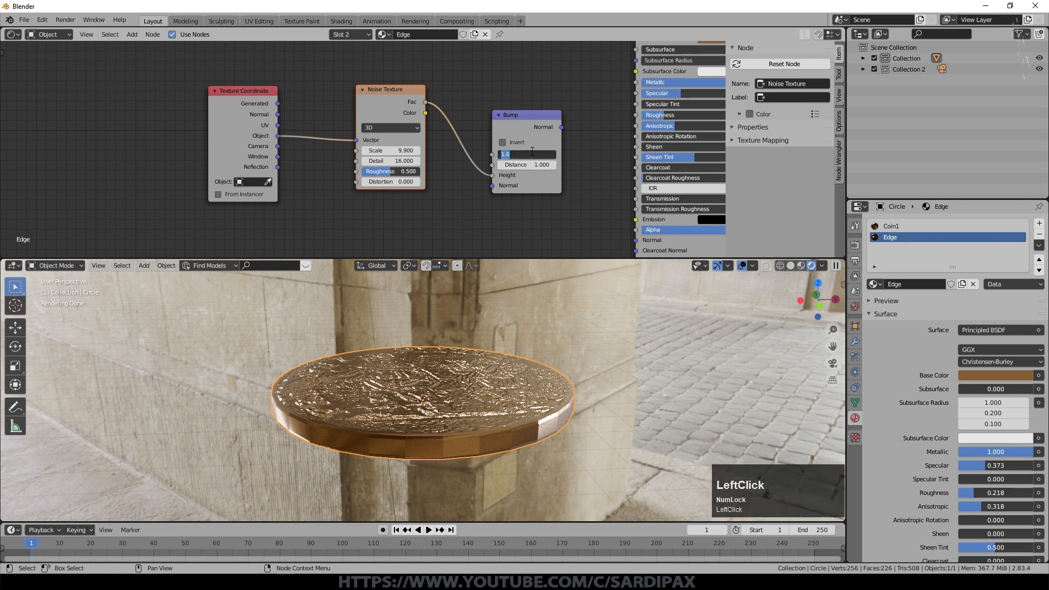
{"action": "type", "text": ".29"}
{"action": "key", "text": "KP_Enter"}
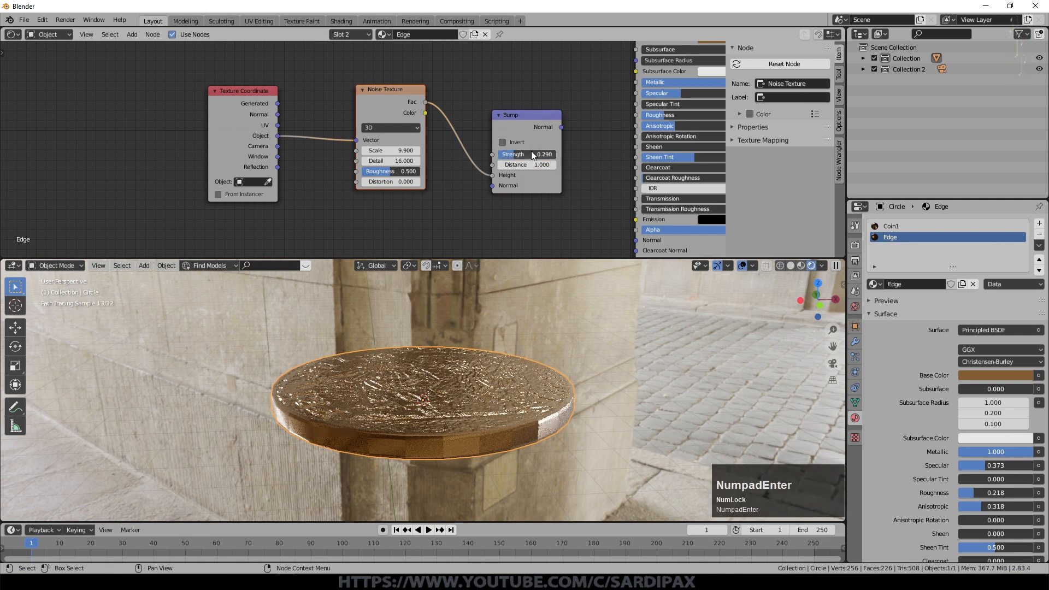
{"action": "left_click_drag", "start_coordinate": [561, 125], "coordinate": [637, 240]}
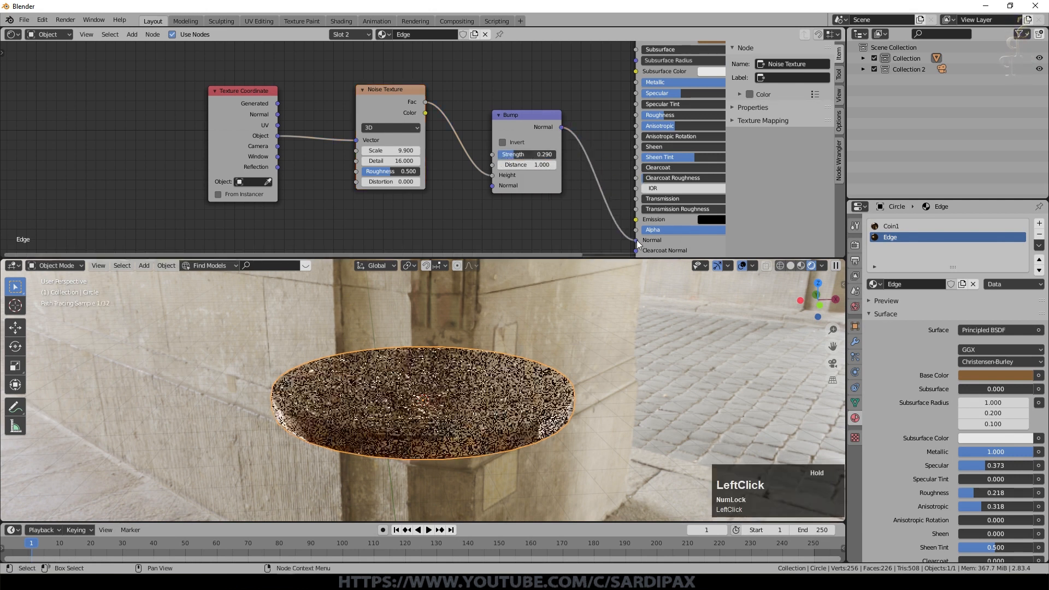
Step: In Edit Mode, invert the coin's face selection to pick the rim faces and assign the Edge material to them
{"action": "middle_click_drag", "start_coordinate": [496, 295], "coordinate": [501, 332]}
{"action": "key", "text": "Tab"}
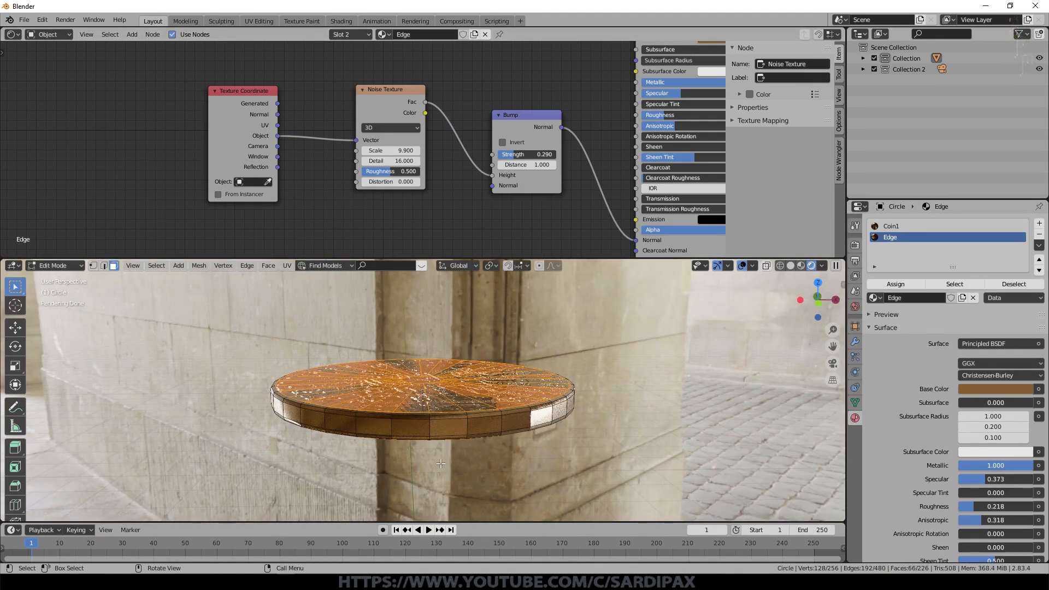
{"action": "left_click", "coordinate": [156, 265]}
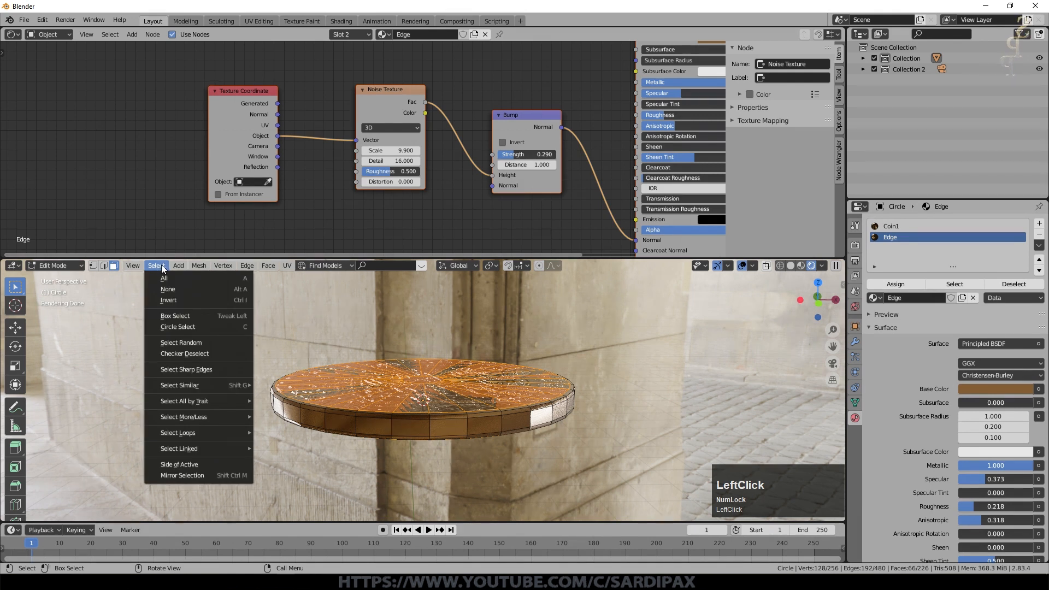
{"action": "left_click", "coordinate": [164, 278]}
{"action": "left_click", "coordinate": [915, 284]}
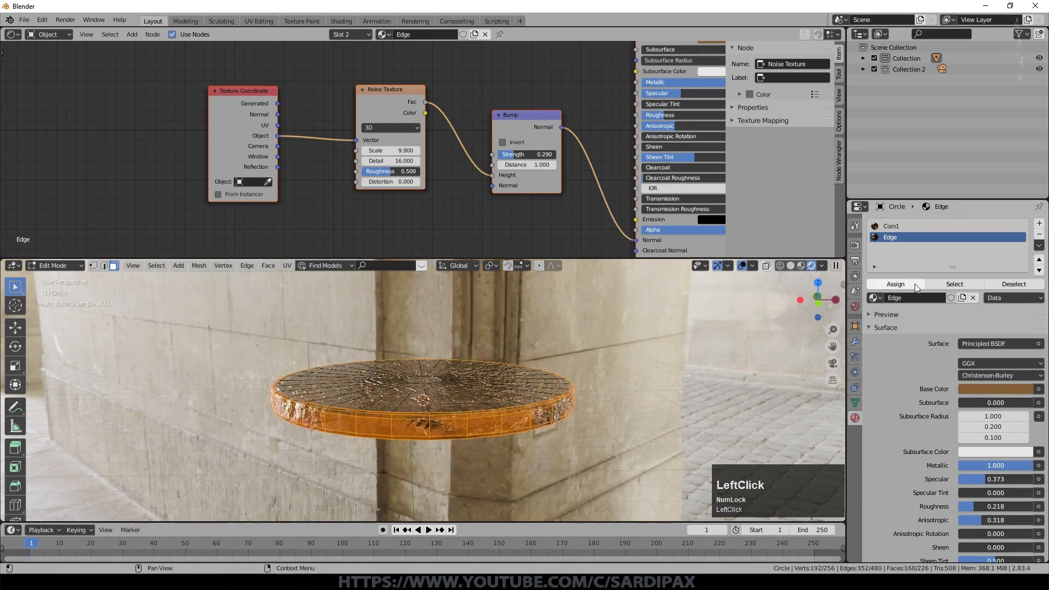
Step: Return the coin to Object Mode and lower the Edge material's Bump strength to soften the rim's relief
{"action": "key", "text": "Tab"}
{"action": "middle_click_drag", "start_coordinate": [585, 395], "coordinate": [598, 314]}
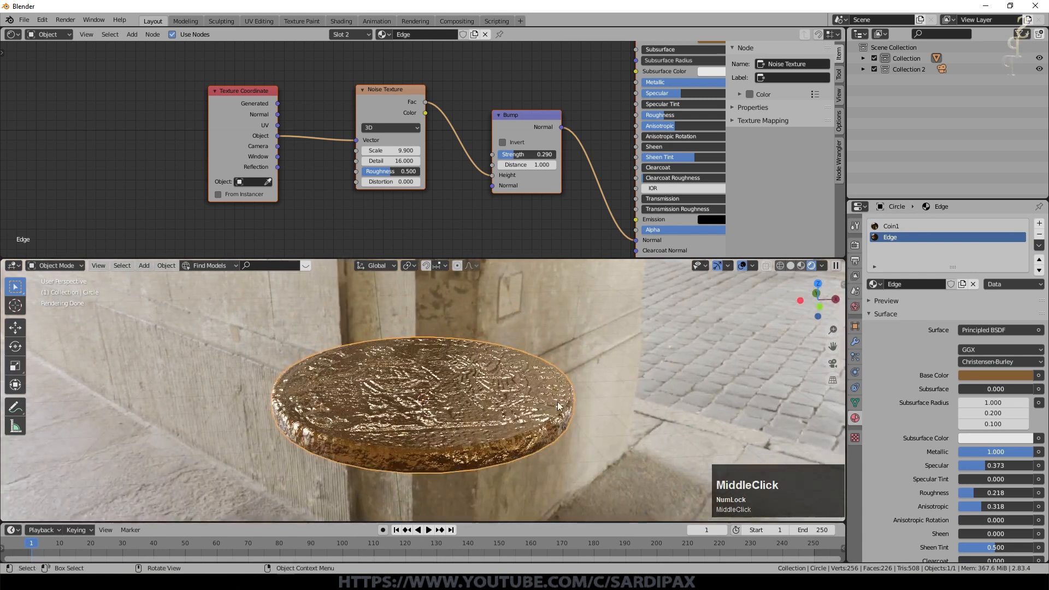
{"action": "mouse_move", "coordinate": [609, 340]}
{"action": "middle_mouse_down"}
{"action": "mouse_move", "coordinate": [618, 382]}
{"action": "mouse_move", "coordinate": [610, 350]}
{"action": "middle_mouse_up"}
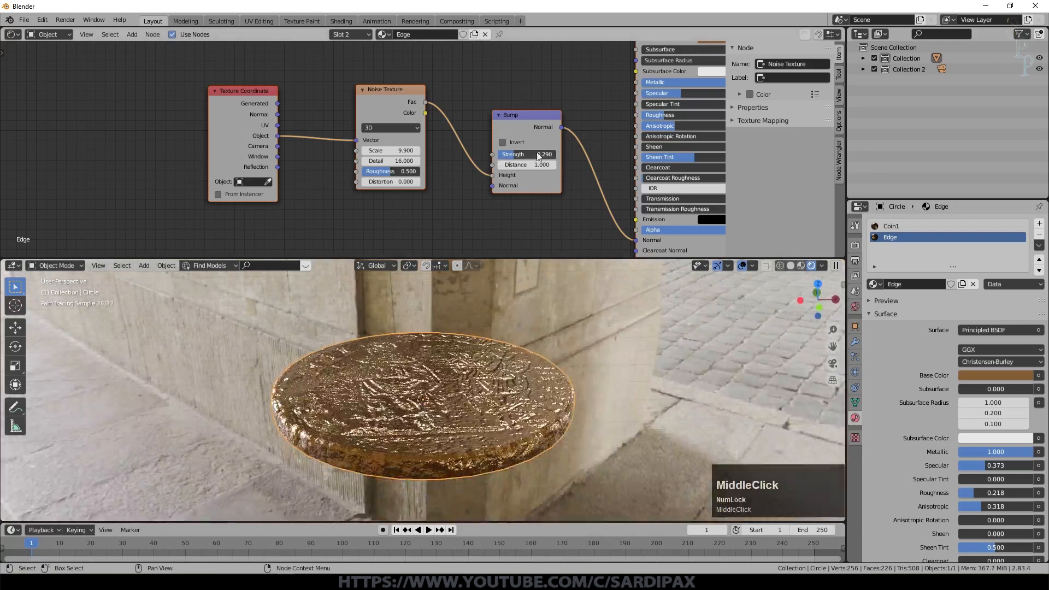
{"action": "mouse_move", "coordinate": [513, 157]}
{"action": "left_mouse_down"}
{"action": "mouse_move", "coordinate": [491, 156]}
{"action": "mouse_move", "coordinate": [501, 157]}
{"action": "left_mouse_up"}
{"action": "key", "text": "Tab"}
{"action": "key", "text": "Tab"}
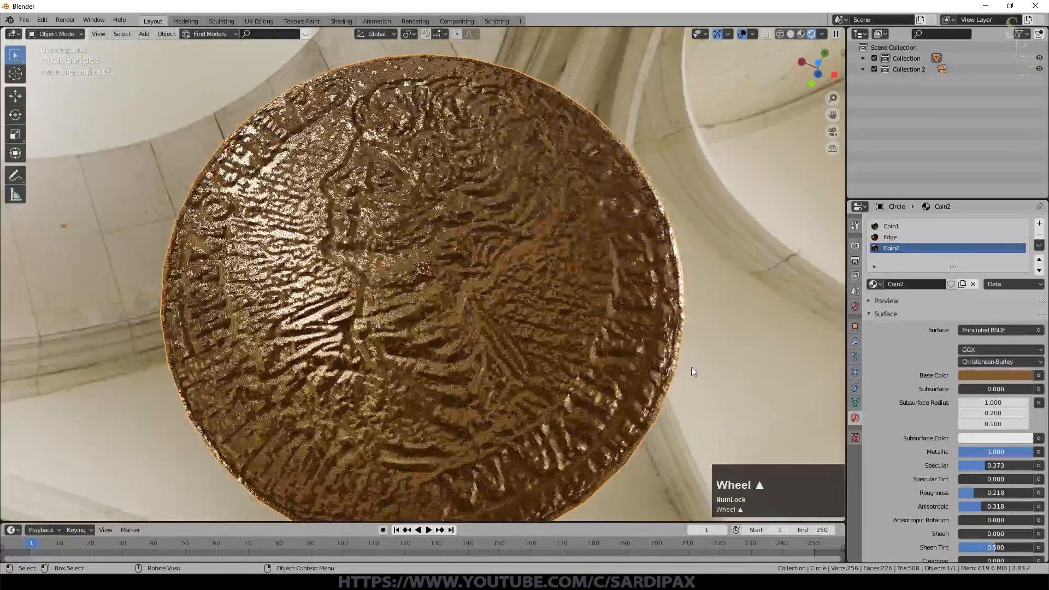
Step: From the camera view, rotate the coin about the global X and Z axes so it sits tilted in the frame
{"action": "middle_click_drag", "start_coordinate": [691, 366], "coordinate": [691, 329]}
{"action": "scroll", "coordinate": [684, 373], "scroll_direction": "down", "scroll_amount": 5}
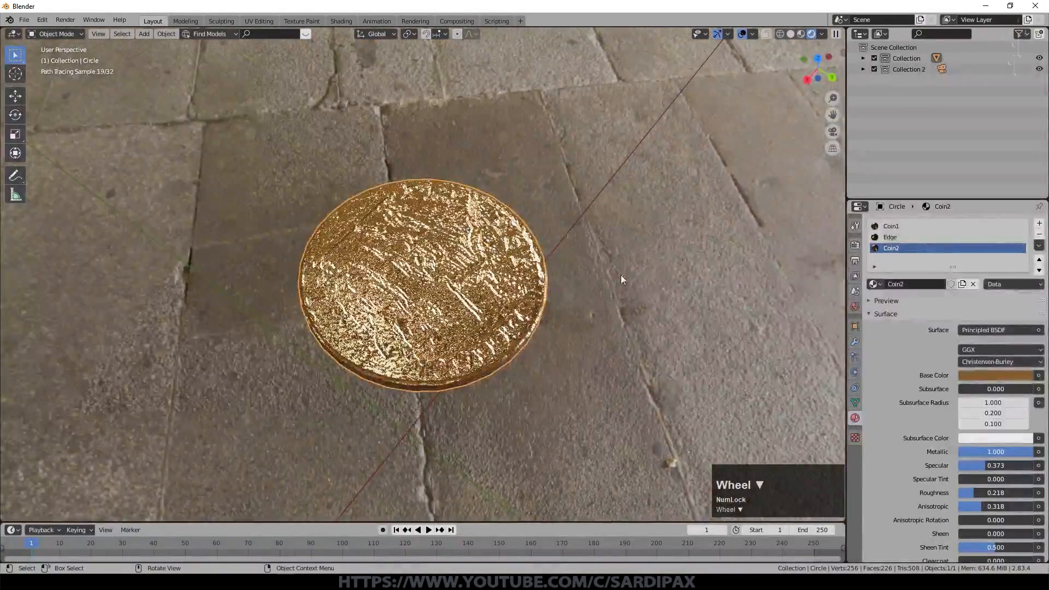
{"action": "key", "text": "KP_0"}
{"action": "key", "text": "r"}
{"action": "key", "text": "x"}
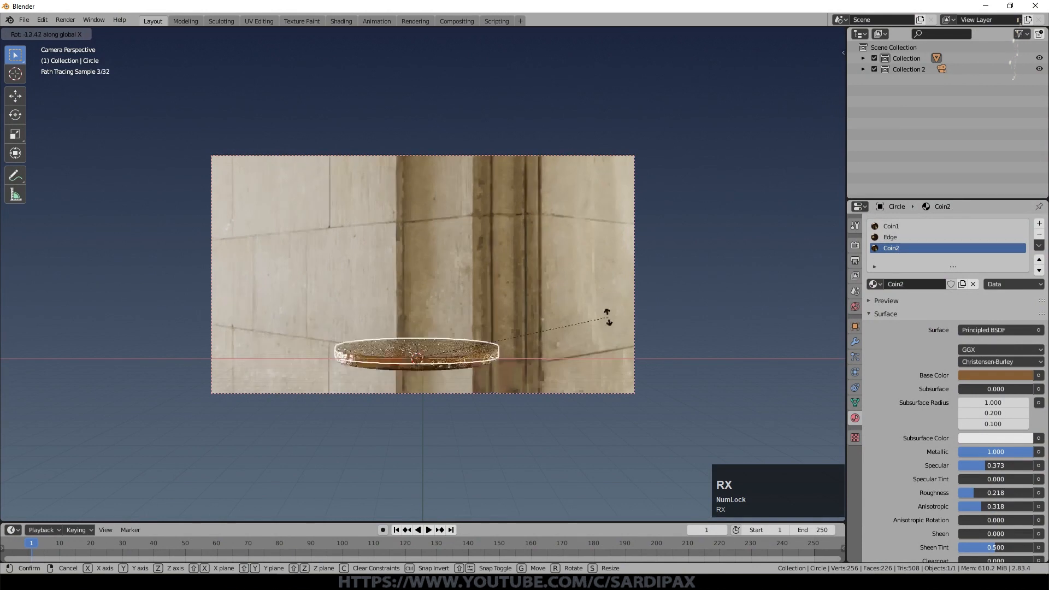
{"action": "left_click", "coordinate": [594, 514]}
{"action": "key", "text": "r"}
{"action": "key", "text": "z"}
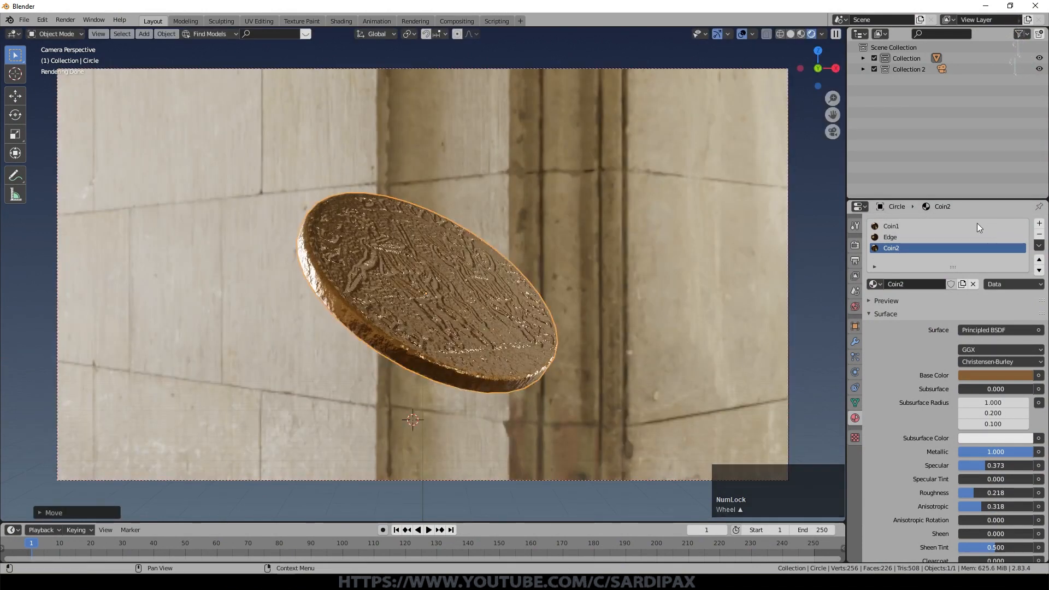
Step: Check the output dimensions and inspect the coin's centre face in Edit Mode
{"action": "left_click", "coordinate": [855, 260]}
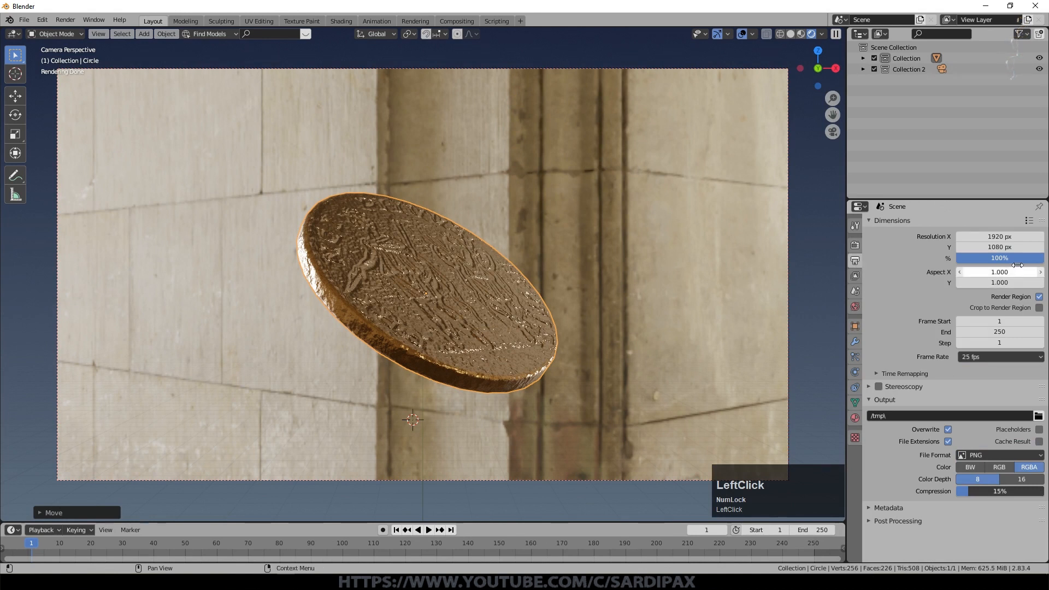
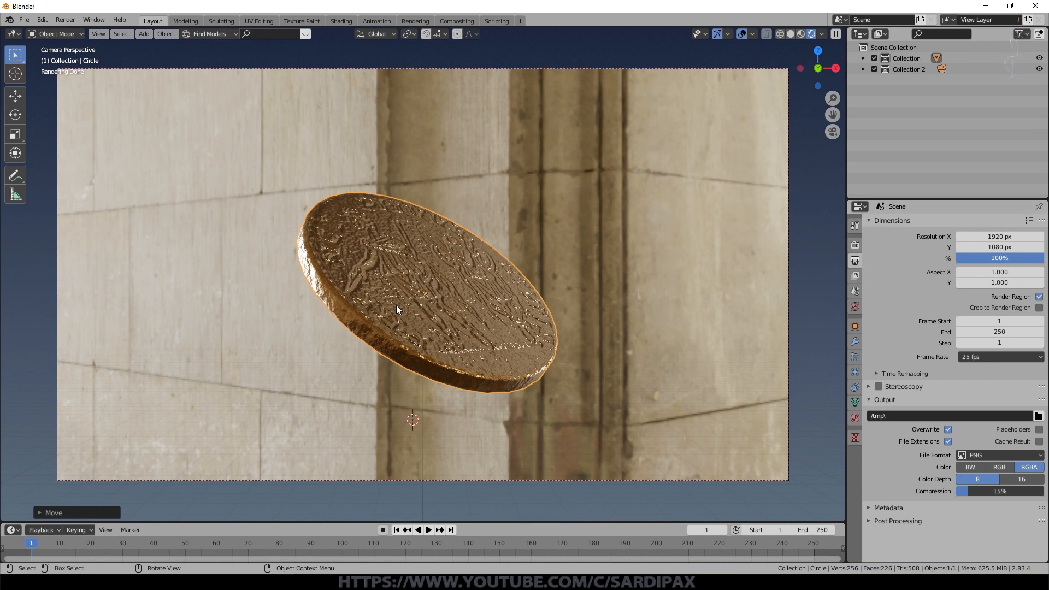
{"action": "key", "text": "Tab"}
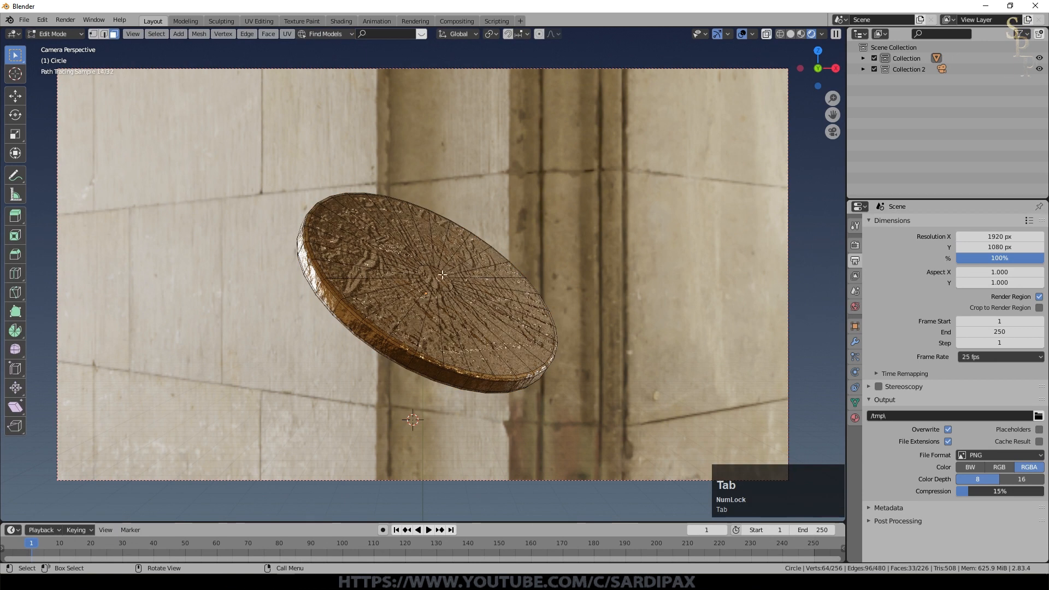
{"action": "left_click", "coordinate": [442, 276]}
{"action": "key", "text": "ctrl"}
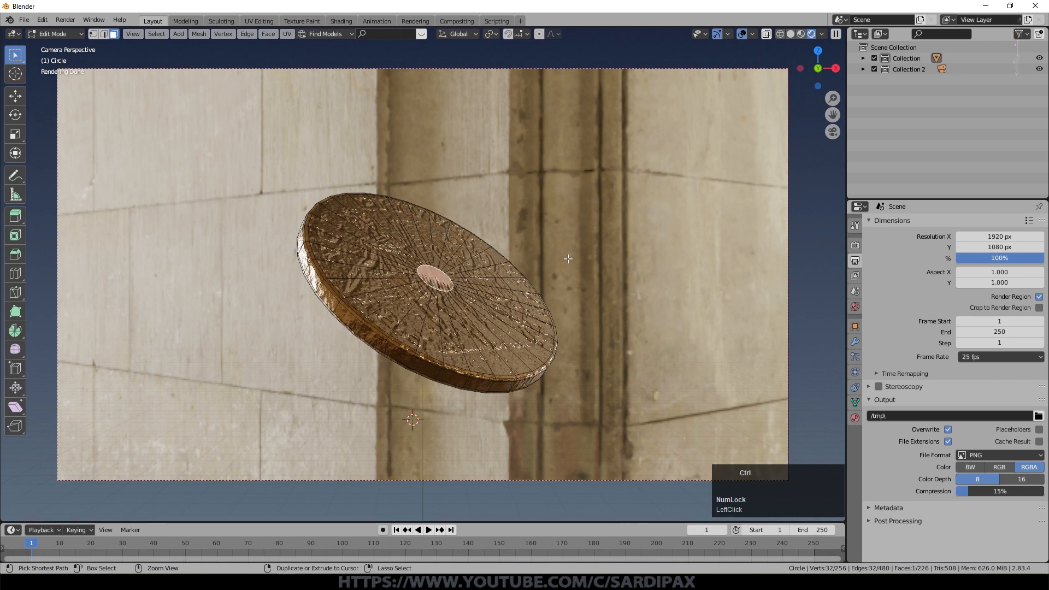
{"action": "key", "text": "Tab"}
{"action": "scroll", "coordinate": [448, 251], "scroll_direction": "up", "scroll_amount": 1}
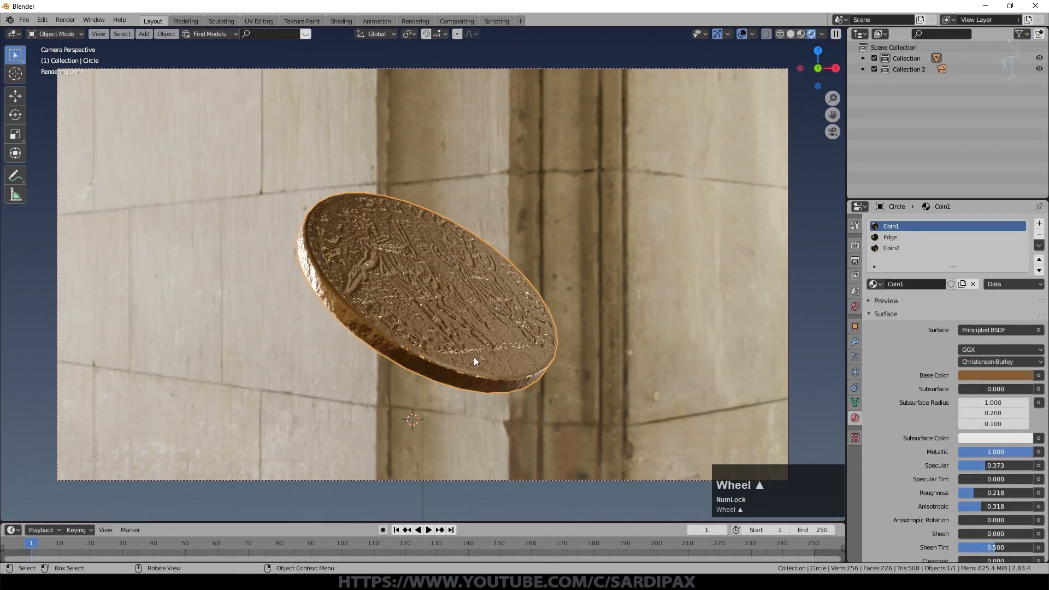
Step: Examine the coin from several angles and distances against the rendered environment
{"action": "middle_click_drag", "start_coordinate": [592, 356], "coordinate": [589, 392]}
{"action": "scroll", "coordinate": [523, 333], "scroll_direction": "up", "scroll_amount": 1}
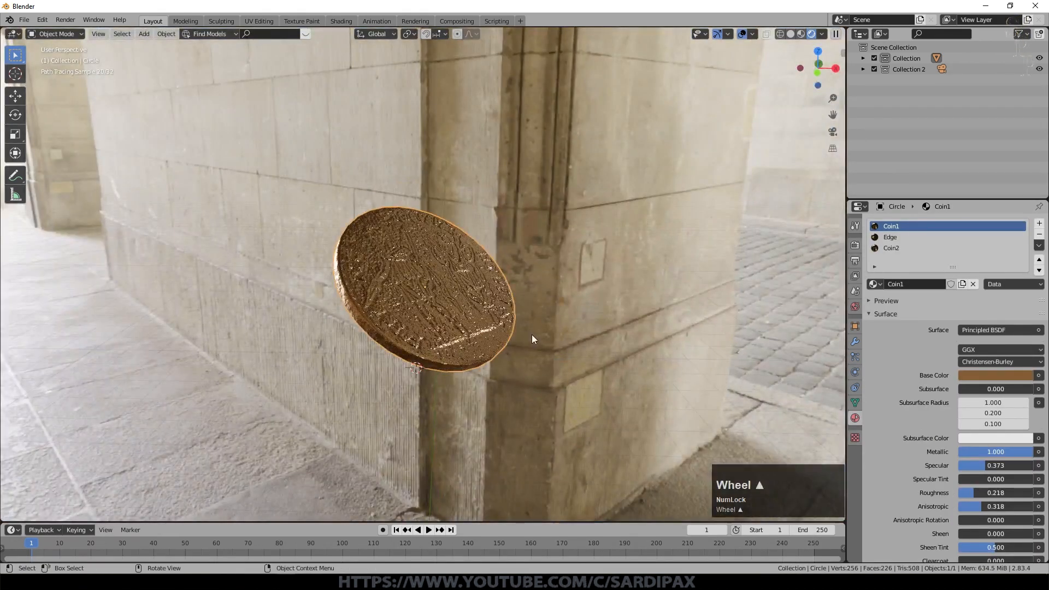
{"action": "scroll", "coordinate": [565, 280], "scroll_direction": "up", "scroll_amount": 1}
{"action": "middle_click_drag", "start_coordinate": [565, 280], "coordinate": [470, 323]}
{"action": "middle_click_drag", "start_coordinate": [540, 361], "coordinate": [551, 293]}
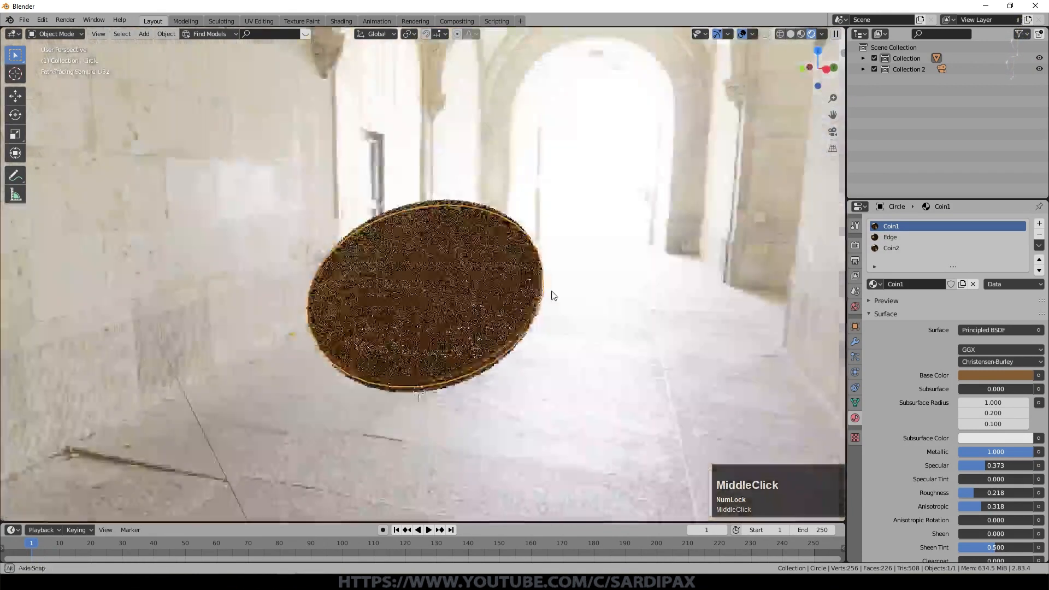
{"action": "scroll", "coordinate": [551, 295], "scroll_direction": "down", "scroll_amount": 2}
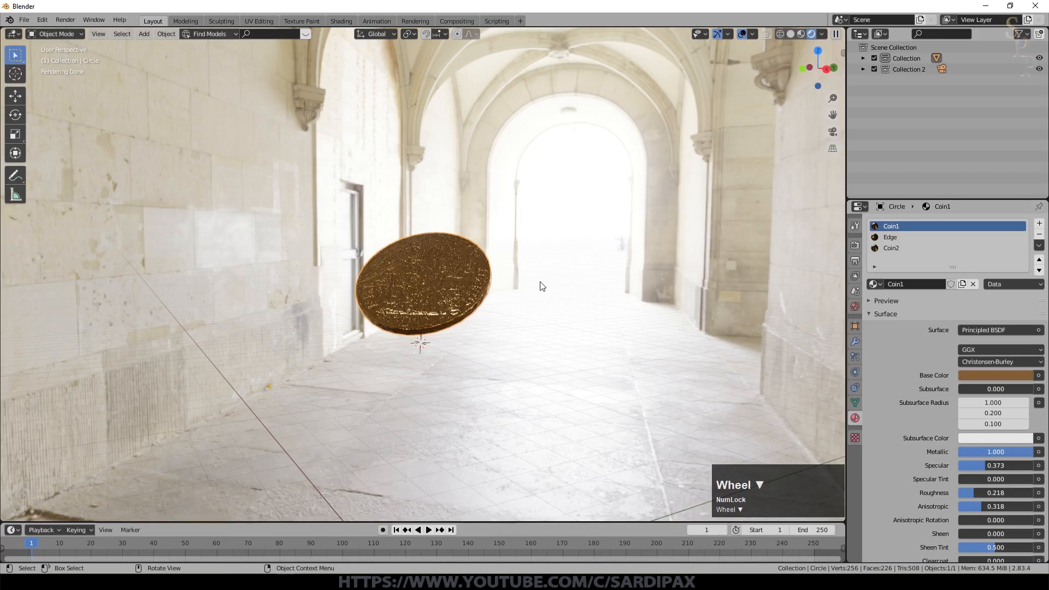
{"action": "scroll", "coordinate": [543, 287], "scroll_direction": "down", "scroll_amount": 2}
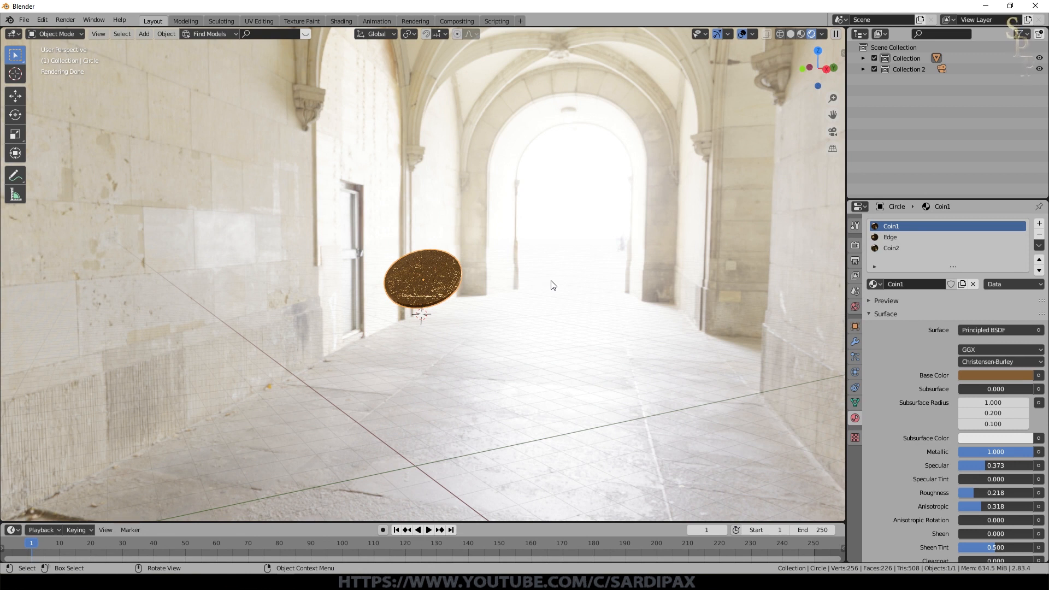
{"action": "scroll", "coordinate": [553, 285], "scroll_direction": "down", "scroll_amount": 3}
Step: Add a mesh plane, scale it up into a wide floor, and move it below the coin
{"action": "key", "text": "shift+a"}
{"action": "mouse_move", "coordinate": [563, 274]}
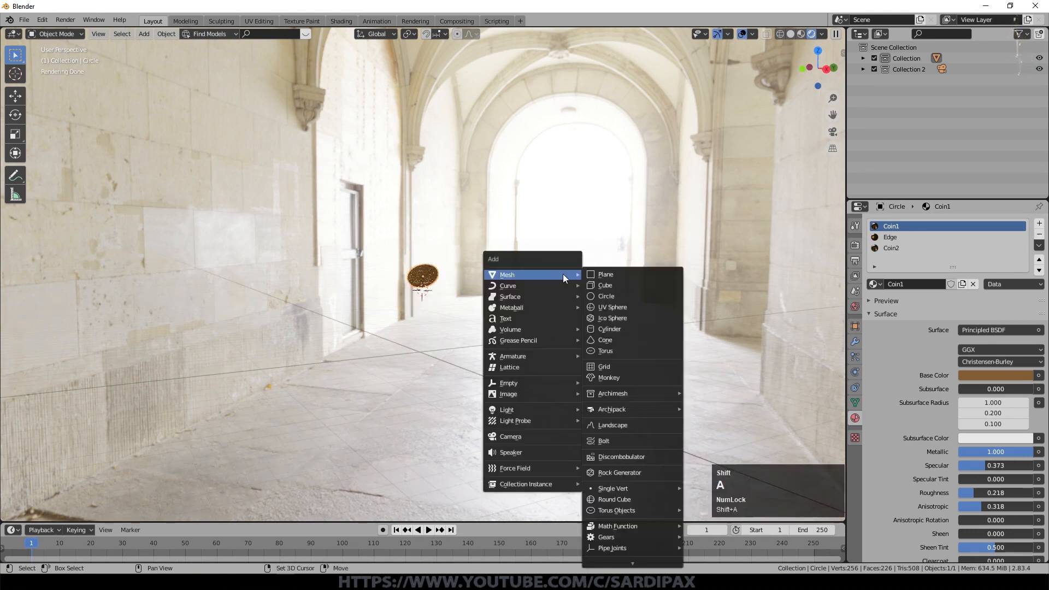
{"action": "left_click", "coordinate": [611, 277]}
{"action": "key", "text": "s"}
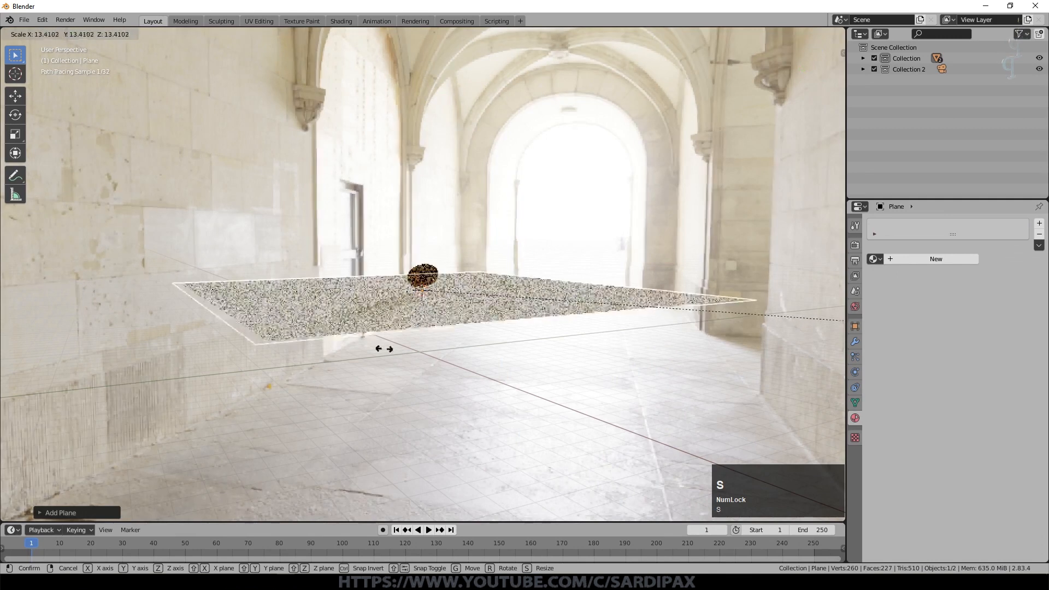
{"action": "left_click", "coordinate": [477, 342]}
{"action": "key", "text": "g"}
{"action": "left_click", "coordinate": [572, 370]}
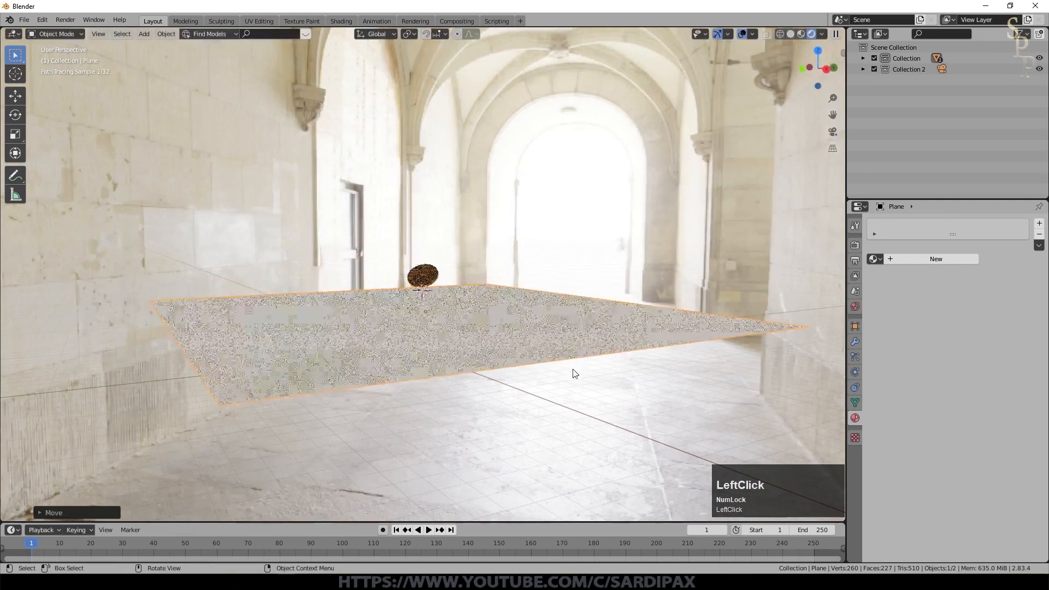
Step: Switch the viewport to material preview and extrude the plane's face down about 0.56 m into a thin slab
{"action": "middle_click_drag", "start_coordinate": [493, 304], "coordinate": [769, 66]}
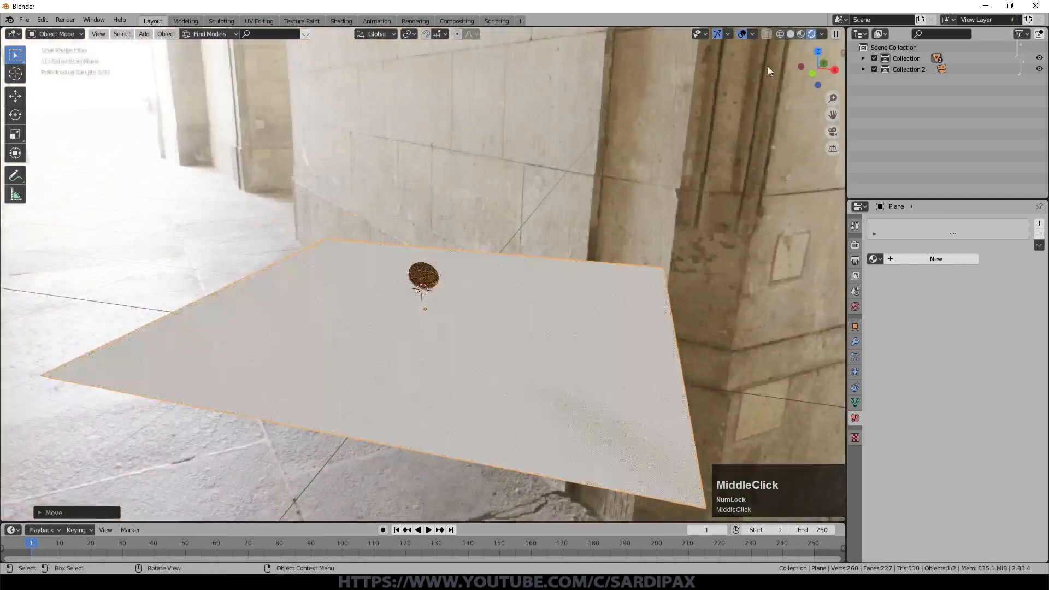
{"action": "left_click", "coordinate": [802, 33]}
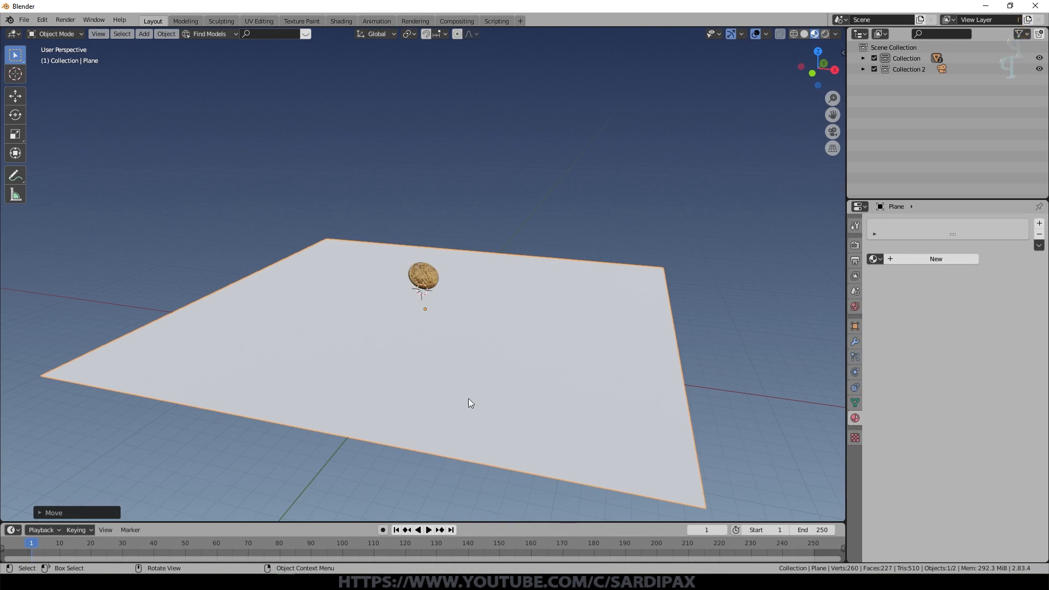
{"action": "key", "text": "Tab"}
{"action": "middle_click_drag", "start_coordinate": [658, 360], "coordinate": [598, 364]}
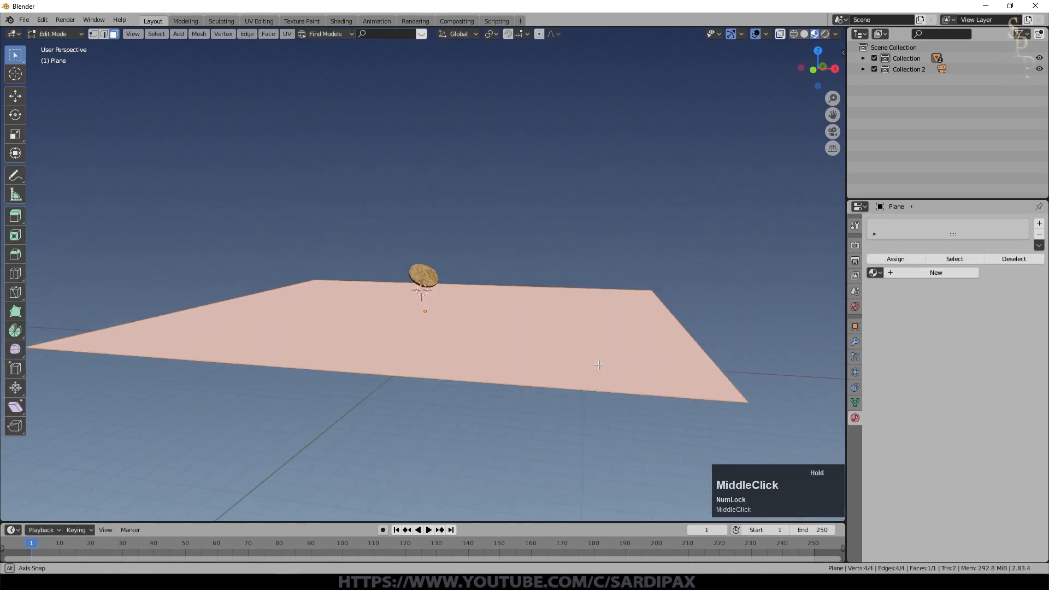
{"action": "key", "text": "e"}
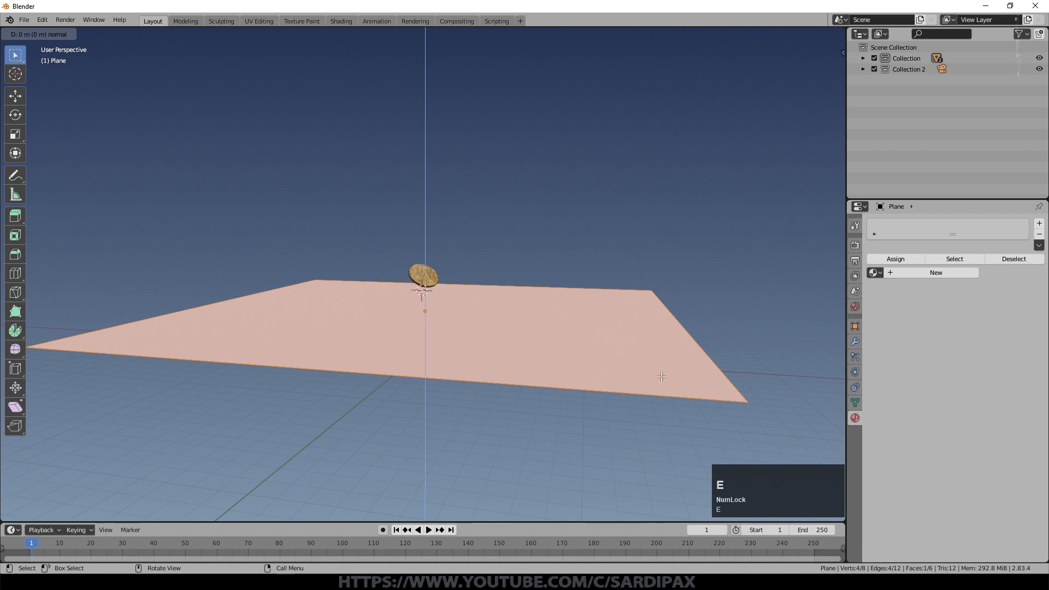
{"action": "left_click", "coordinate": [661, 377]}
{"action": "key", "text": "g"}
{"action": "key", "text": "z"}
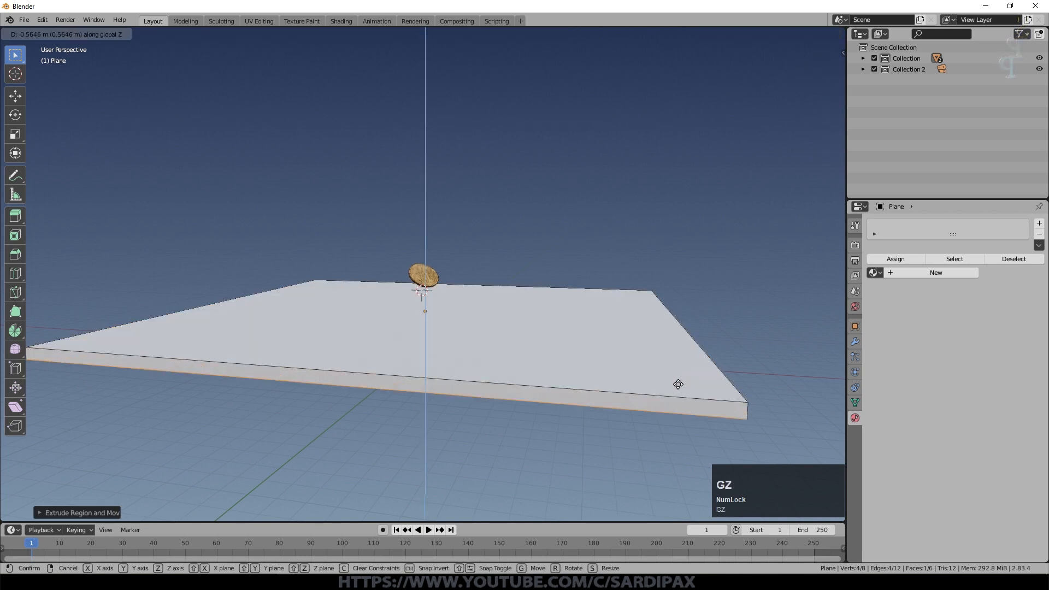
{"action": "left_click", "coordinate": [679, 383]}
{"action": "key", "text": "Tab"}
Step: Create a new material for the slab with a light blue base color and a roughness of 0.09
{"action": "scroll", "coordinate": [557, 428], "scroll_direction": "up", "scroll_amount": 2}
{"action": "middle_click_drag", "start_coordinate": [557, 428], "coordinate": [471, 314]}
{"action": "scroll", "coordinate": [471, 314], "scroll_direction": "up", "scroll_amount": 1}
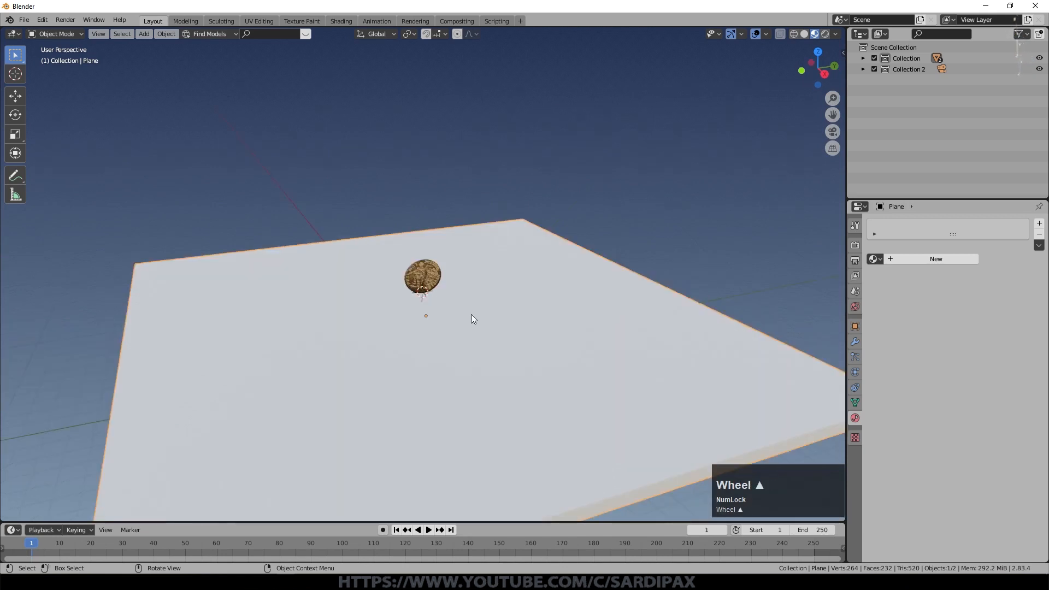
{"action": "left_click", "coordinate": [910, 262]}
{"action": "left_click", "coordinate": [988, 353]}
{"action": "left_click_drag", "start_coordinate": [983, 226], "coordinate": [992, 219]}
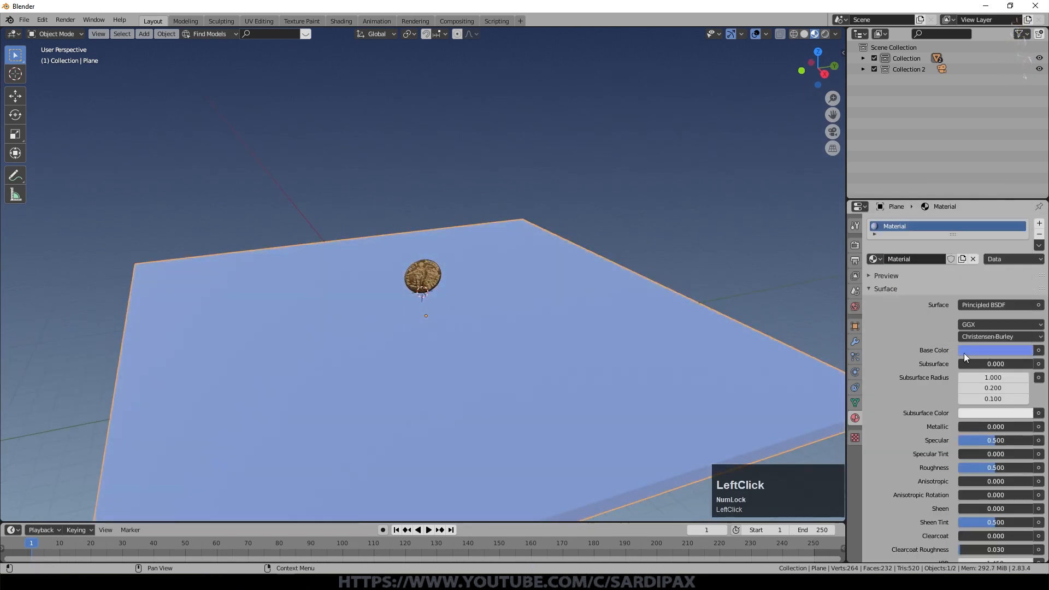
{"action": "left_click_drag", "start_coordinate": [996, 467], "coordinate": [965, 467]}
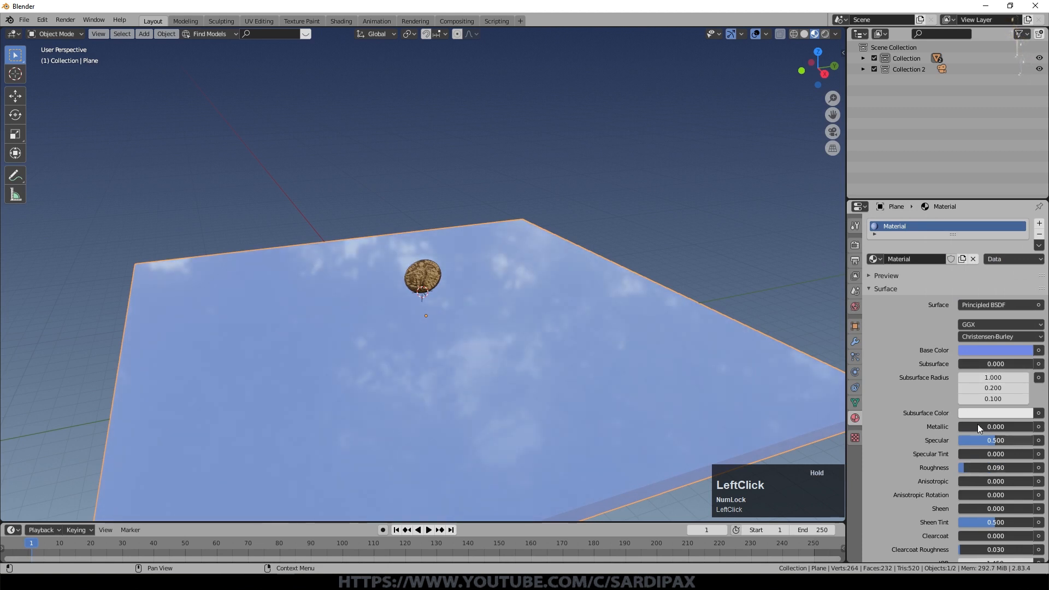
Step: Raise the coin about 9.1 m along the global Z axis, high above the slab
{"action": "key", "text": "g"}
{"action": "key", "text": "z"}
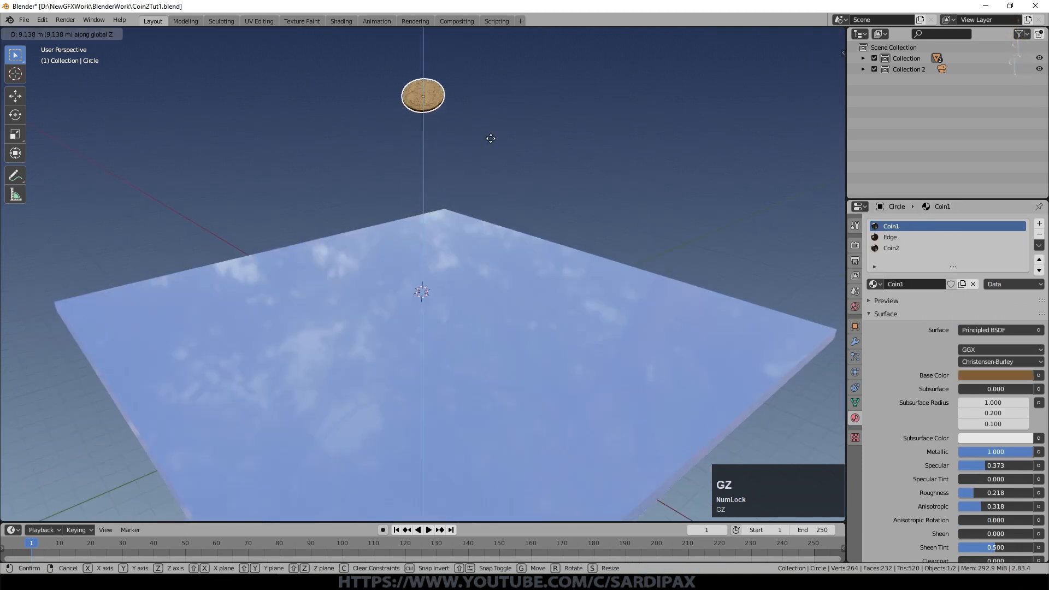
{"action": "left_click", "coordinate": [490, 143]}
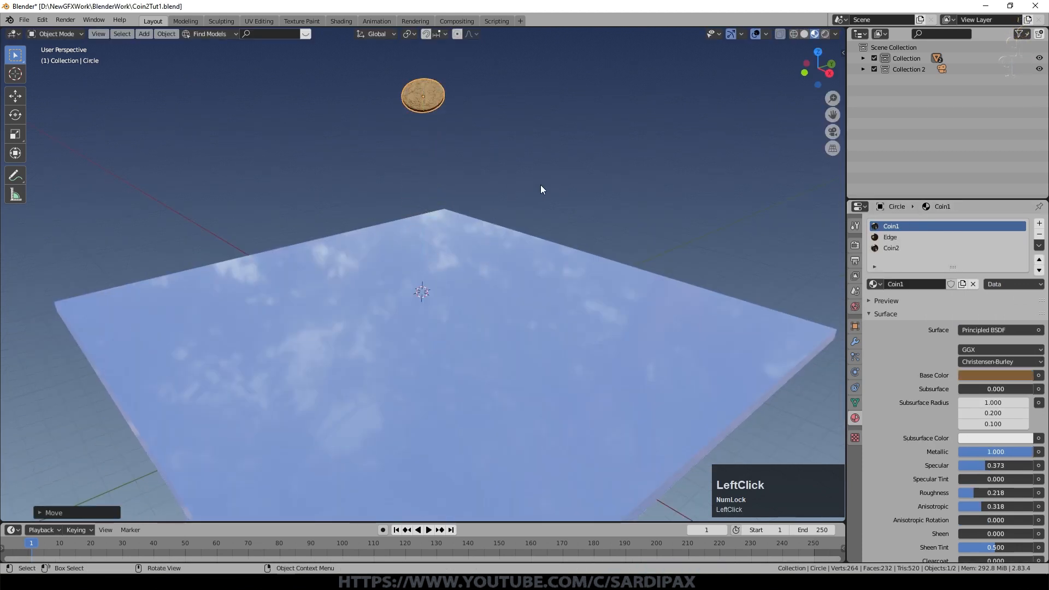
Step: Add an area light, place it above one side of the slab aimed toward the centre, and scale it up
{"action": "key", "text": "shift+a"}
{"action": "left_click", "coordinate": [529, 321]}
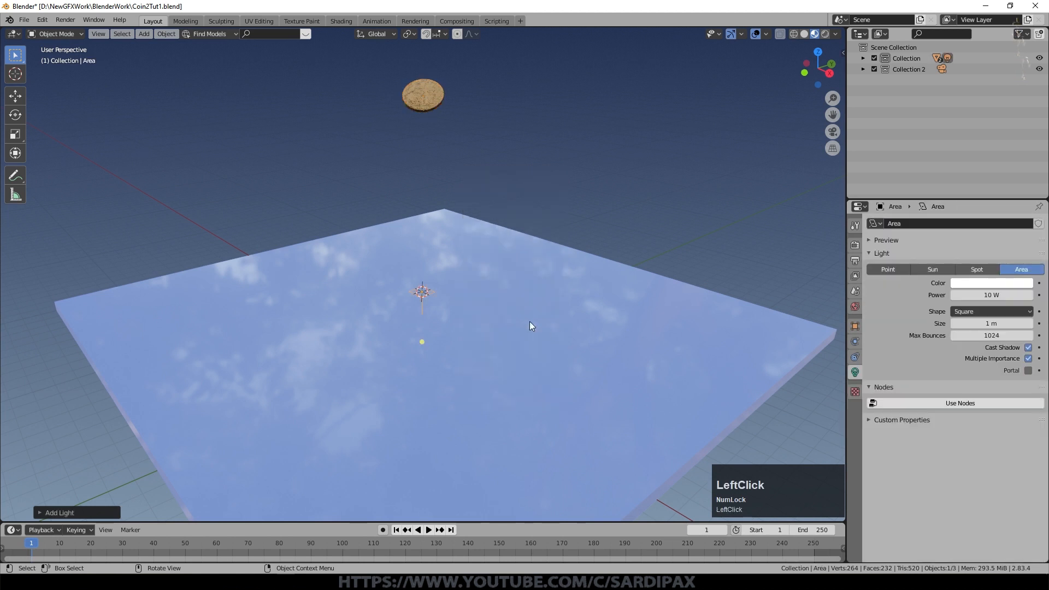
{"action": "scroll", "coordinate": [513, 378], "scroll_direction": "down", "scroll_amount": 3}
{"action": "key", "text": "s"}
{"action": "left_click", "coordinate": [206, 387]}
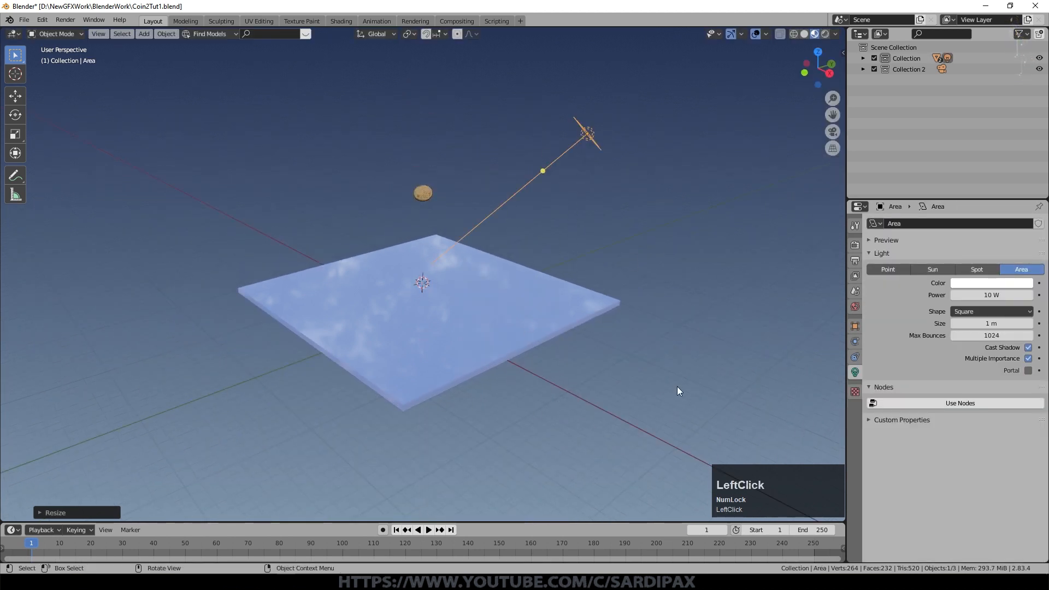
Step: Set the area light's power to 147 W and its color to a pale warm orange
{"action": "left_click_drag", "start_coordinate": [983, 296], "coordinate": [1022, 295]}
{"action": "left_click", "coordinate": [977, 284]}
{"action": "left_click", "coordinate": [969, 183]}
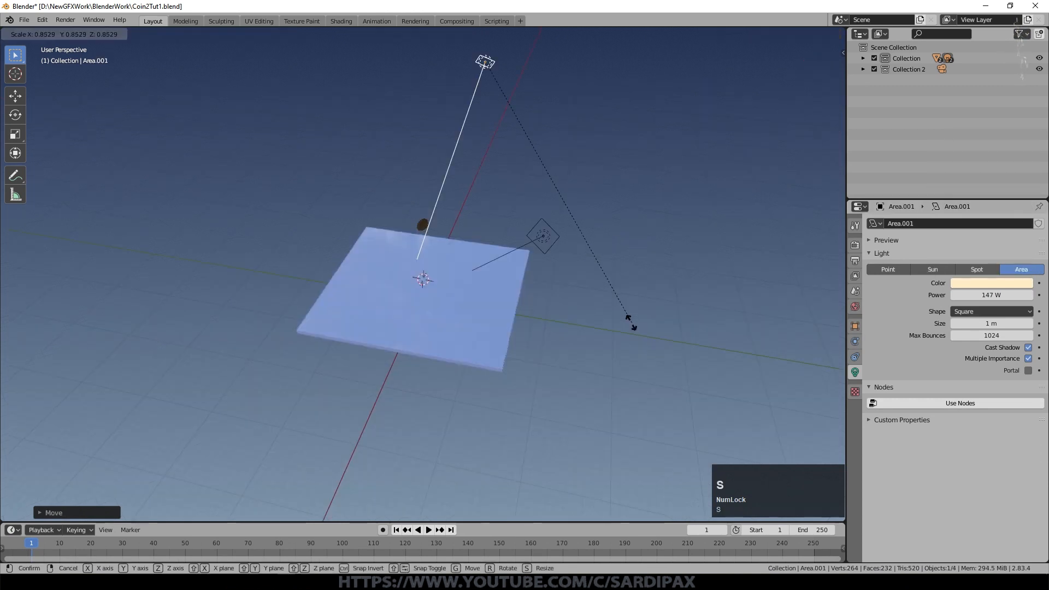
Step: Scale the duplicated area light to about 0.85 and adjust its power and color
{"action": "left_click", "coordinate": [633, 321]}
{"action": "mouse_move", "coordinate": [982, 295]}
{"action": "left_mouse_down"}
{"action": "mouse_move", "coordinate": [1033, 295]}
{"action": "mouse_move", "coordinate": [988, 297]}
{"action": "left_mouse_up"}
{"action": "left_click", "coordinate": [980, 284]}
{"action": "left_click_drag", "start_coordinate": [992, 255], "coordinate": [1010, 256]}
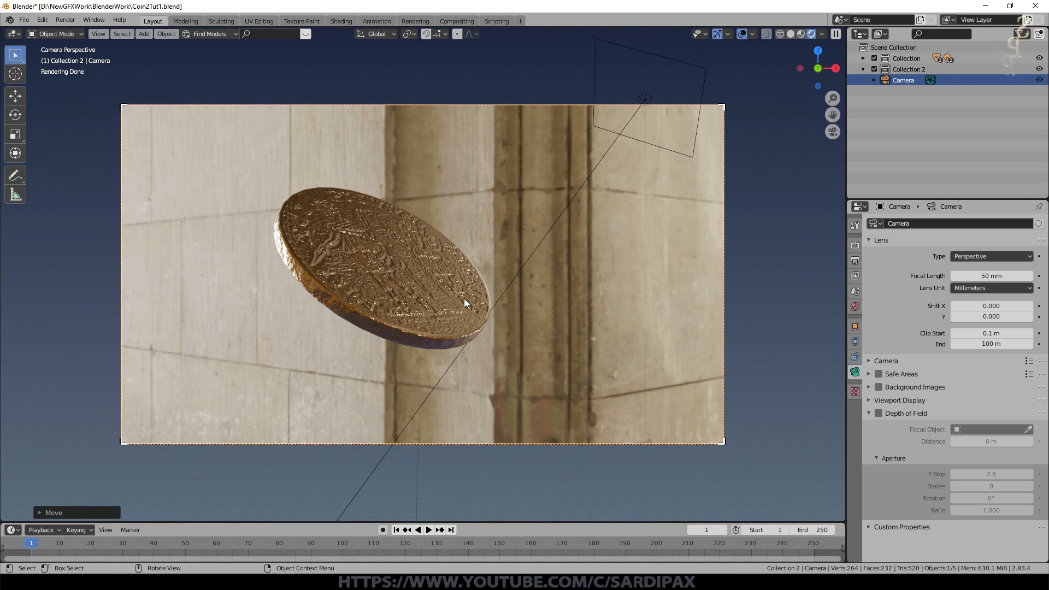
Step: Enable active Rigid Body physics on the coin
{"action": "scroll", "coordinate": [513, 261], "scroll_direction": "down", "scroll_amount": 3}
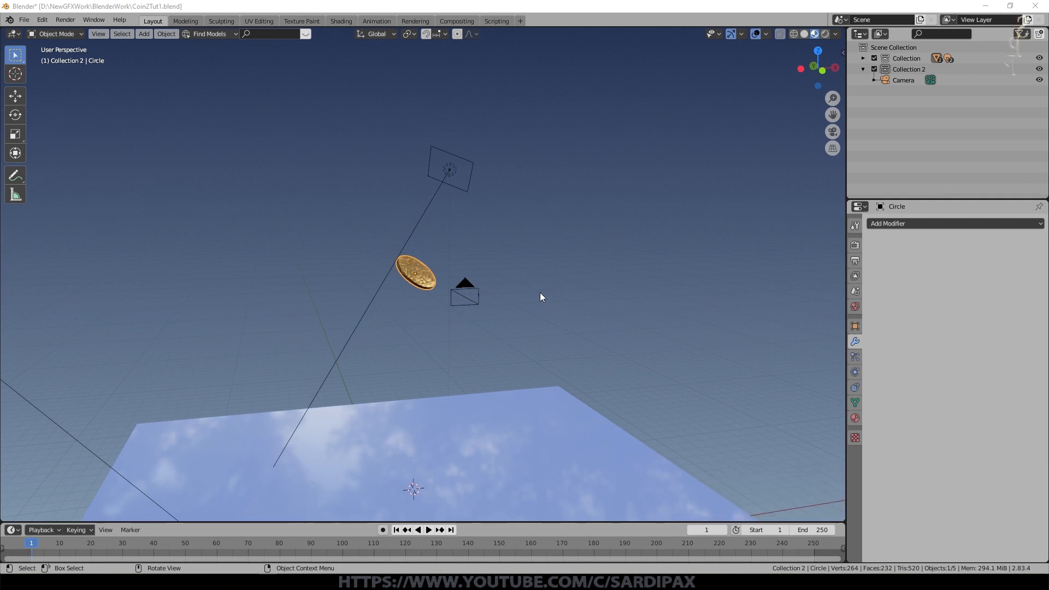
{"action": "left_click", "coordinate": [854, 388]}
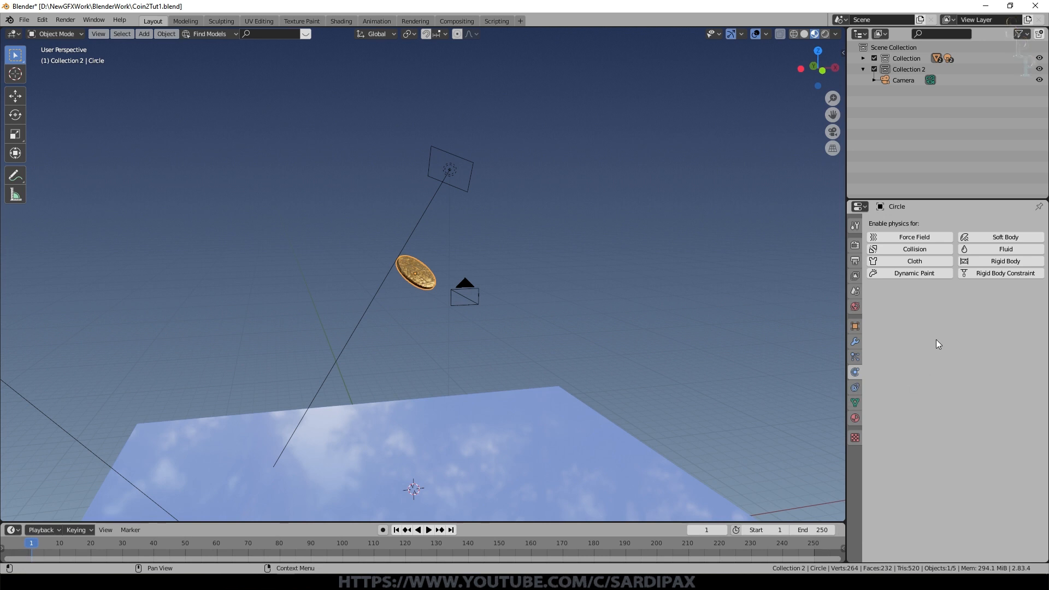
{"action": "left_click", "coordinate": [1005, 261]}
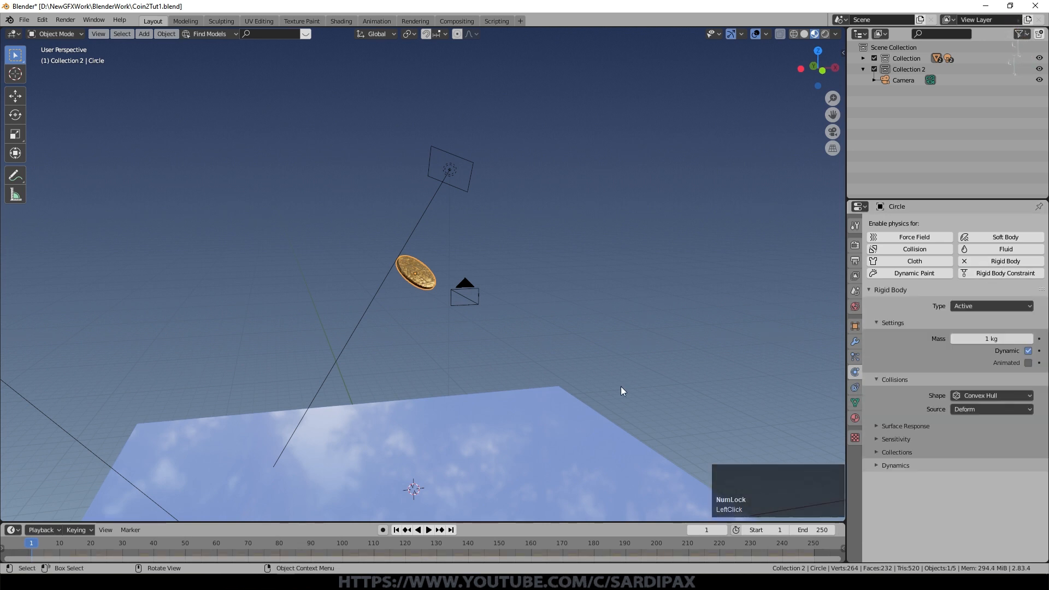
Step: Play the rigid body simulation to watch the coin fall, and return to the first frame
{"action": "key", "text": "space"}
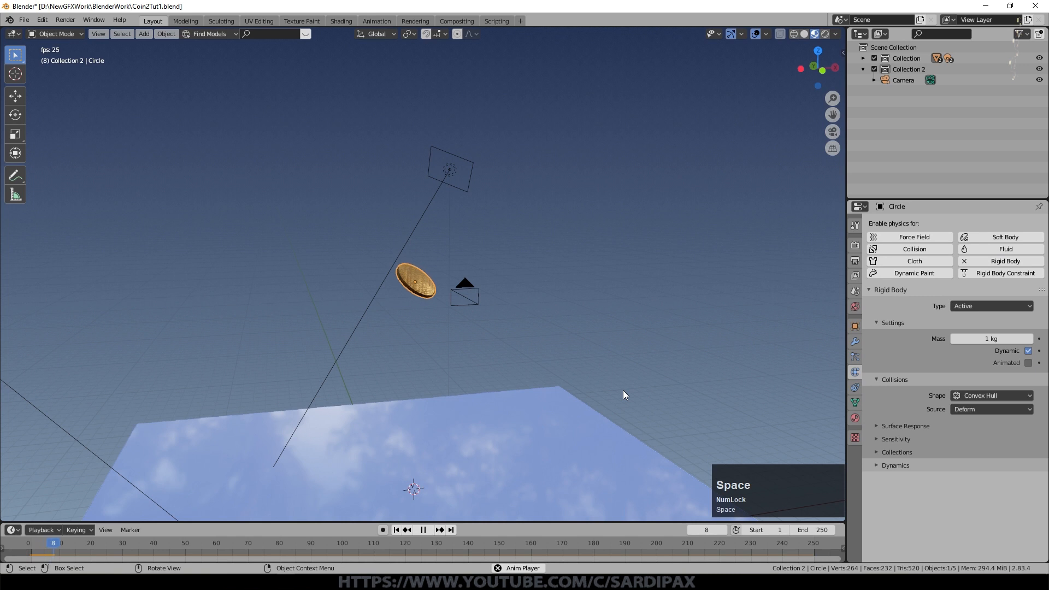
{"action": "scroll", "coordinate": [533, 371], "scroll_direction": "down", "scroll_amount": 3}
{"action": "key", "text": "space"}
{"action": "left_click", "coordinate": [396, 530]}
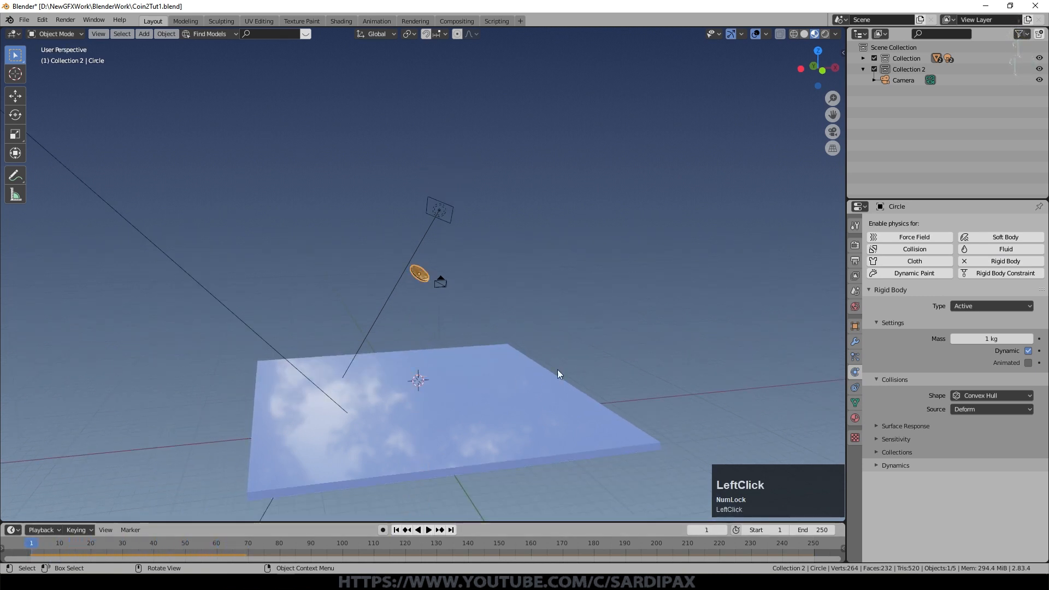
Step: Enable Rigid Body physics on the floor slab, test the simulation, and return to the first frame
{"action": "left_click", "coordinate": [541, 393]}
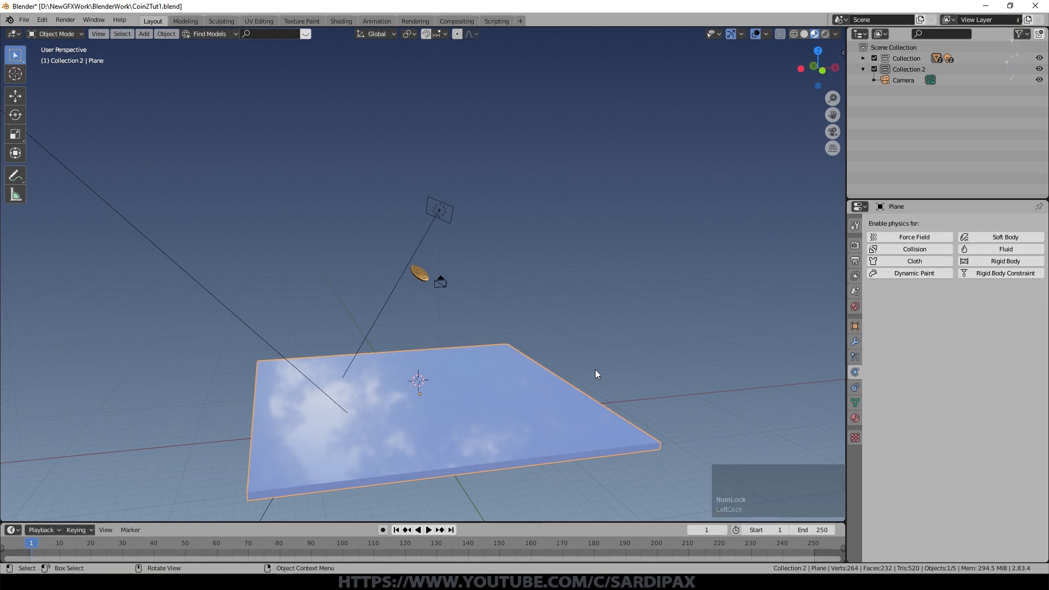
{"action": "left_click", "coordinate": [990, 263]}
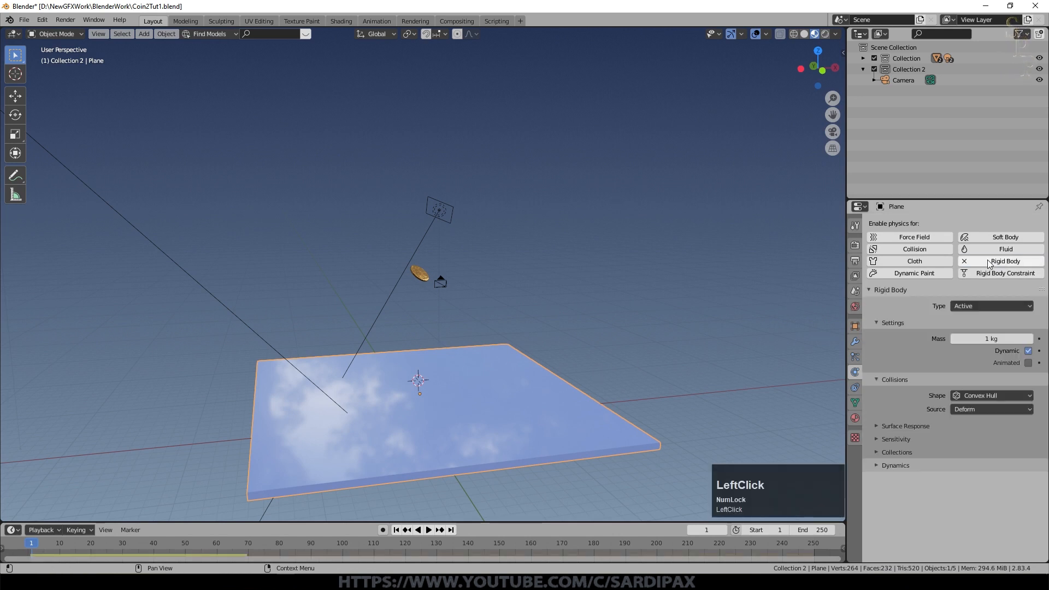
{"action": "key", "text": "space"}
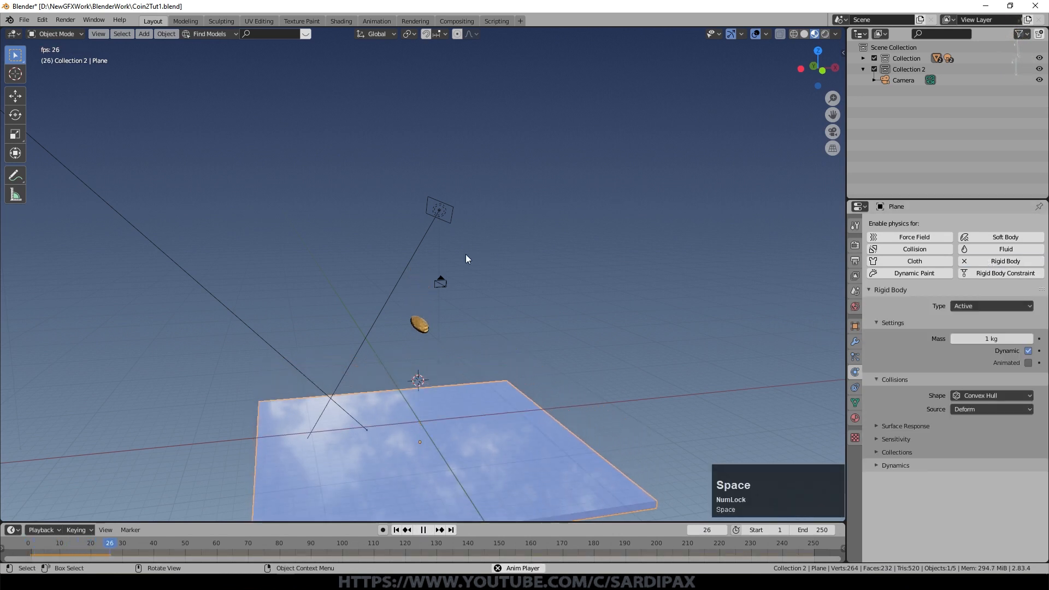
{"action": "key", "text": "space"}
{"action": "left_click", "coordinate": [396, 530]}
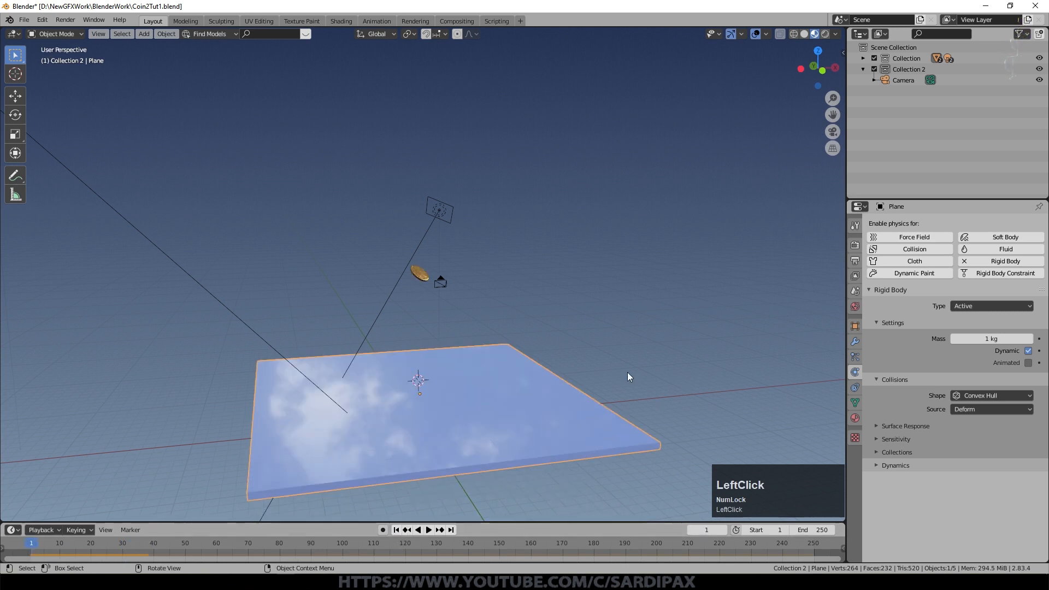
Step: Set the slab's rigid body type to Passive and its collision shape to Box
{"action": "left_click", "coordinate": [1006, 307]}
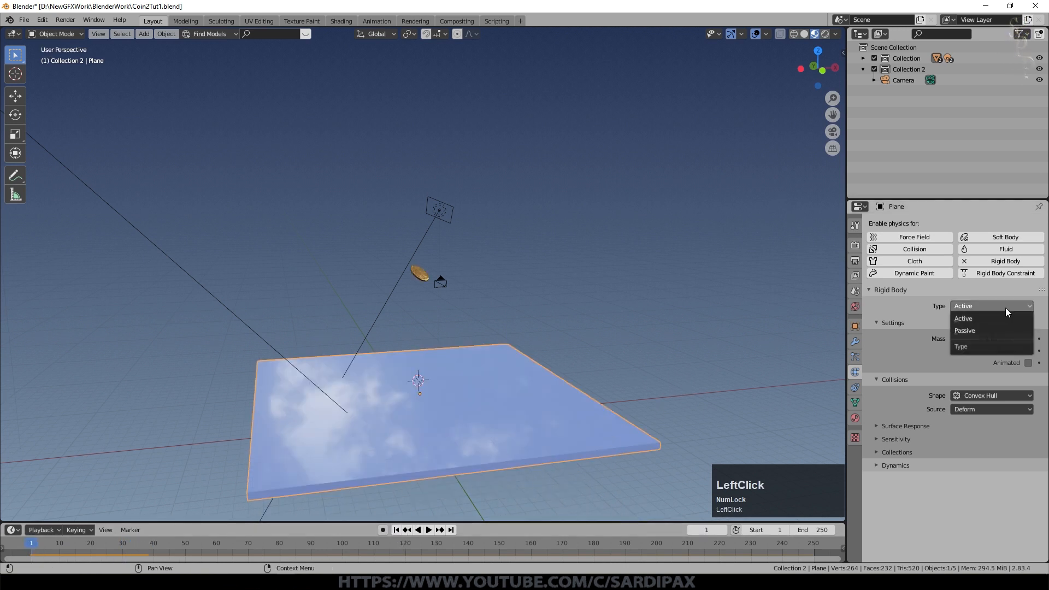
{"action": "left_click", "coordinate": [979, 330]}
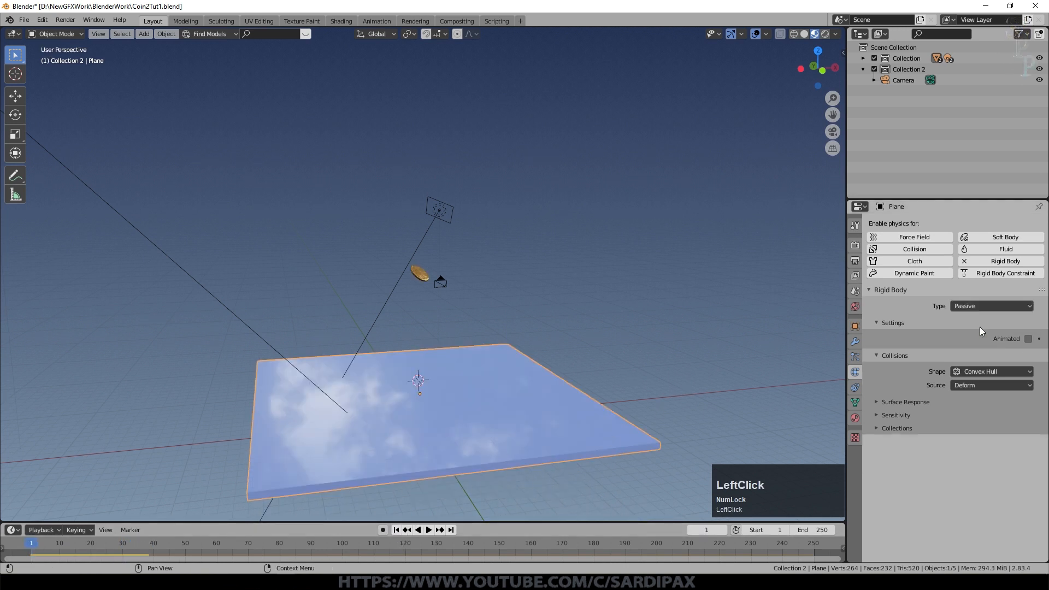
{"action": "left_click", "coordinate": [998, 370]}
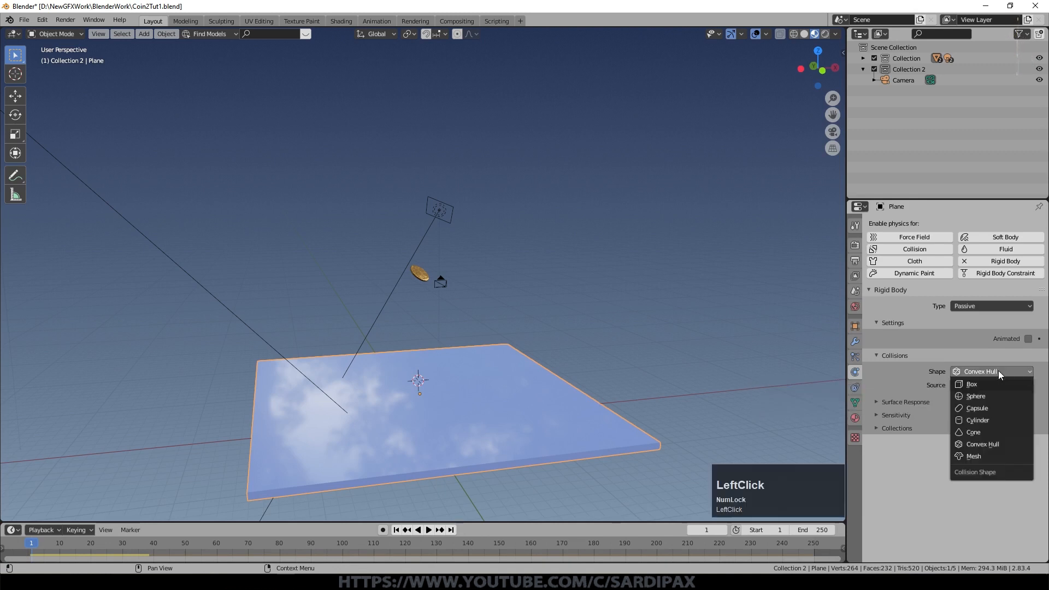
{"action": "left_click", "coordinate": [992, 382]}
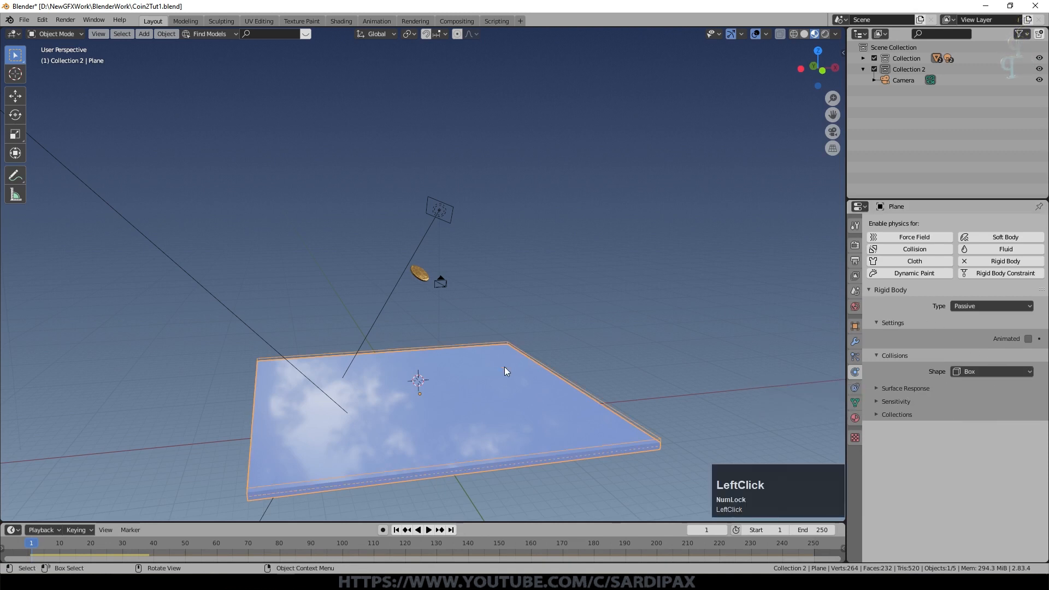
Step: Play the simulation to check how the coin lands on the slab
{"action": "key", "text": "space"}
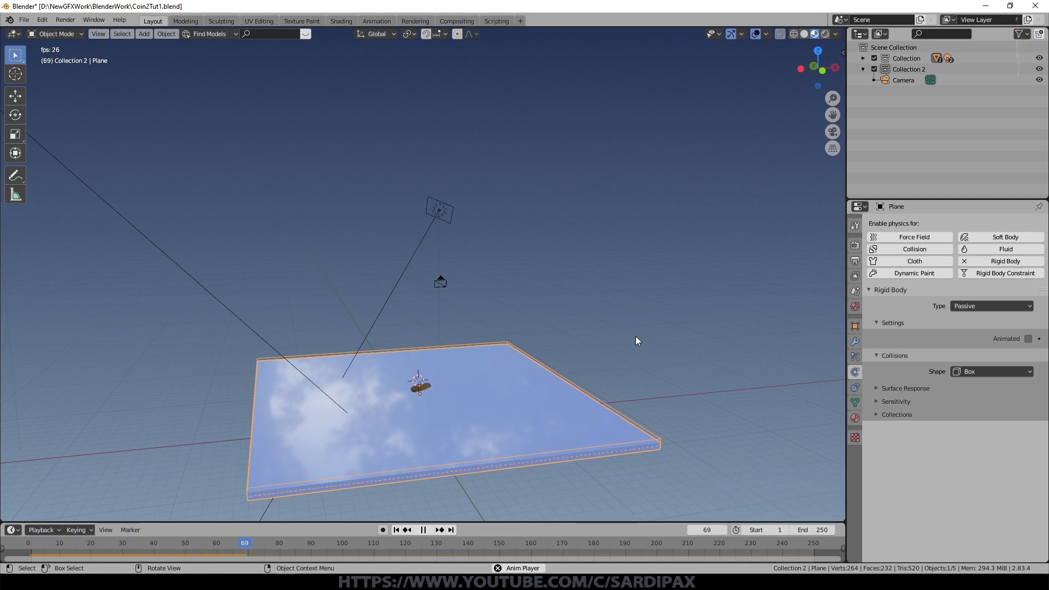
{"action": "scroll", "coordinate": [635, 336], "scroll_direction": "up", "scroll_amount": 1}
{"action": "scroll", "coordinate": [626, 354], "scroll_direction": "down", "scroll_amount": 2}
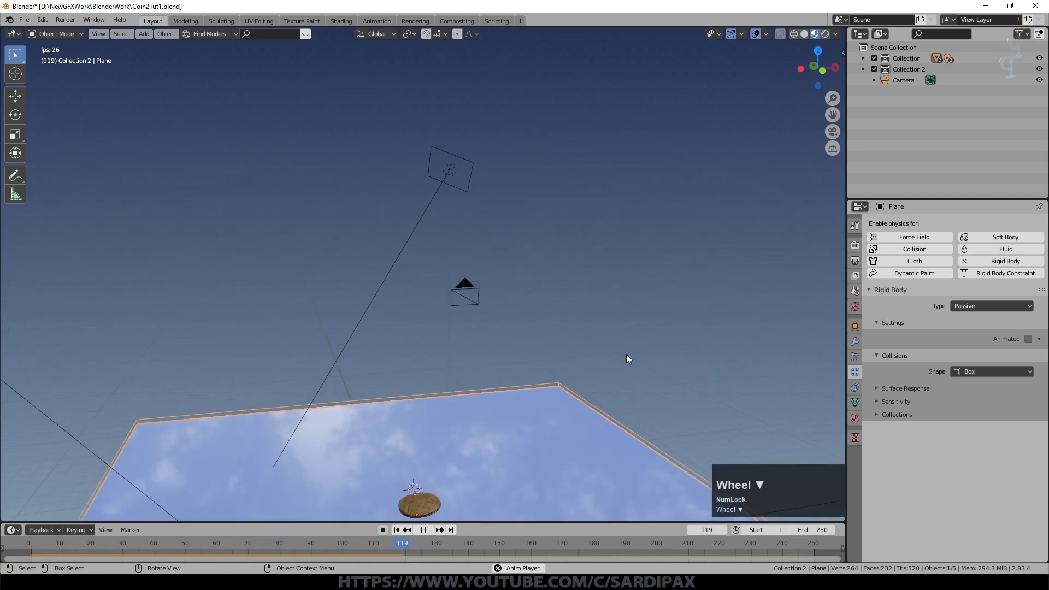
{"action": "key", "text": "space"}
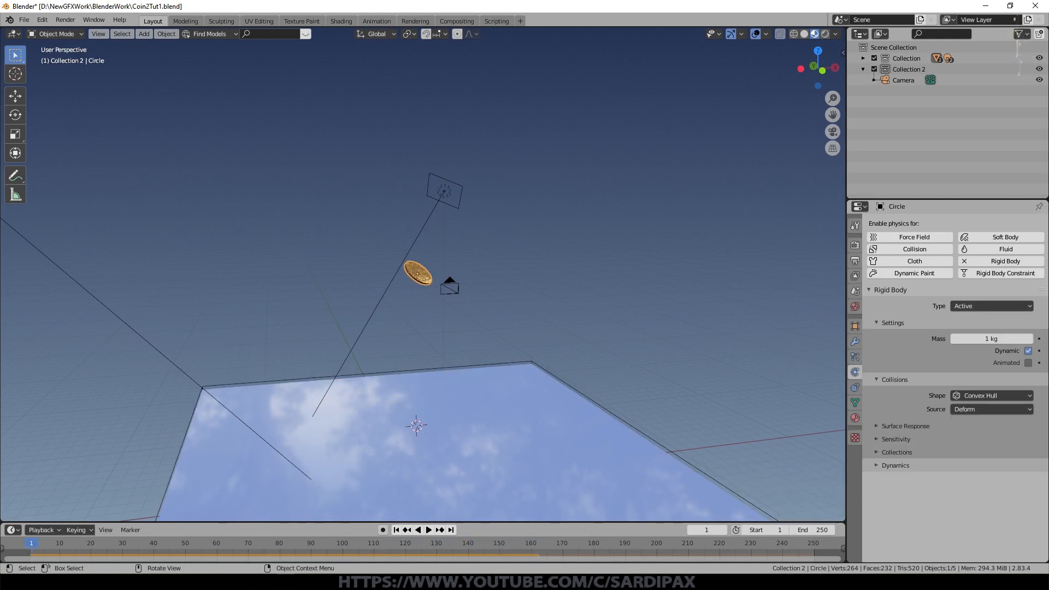
Step: Set the coin's rigid body mass to 0.015 kg, test the fall, and return to the first frame
{"action": "scroll", "coordinate": [844, 372], "scroll_direction": "up", "scroll_amount": 1}
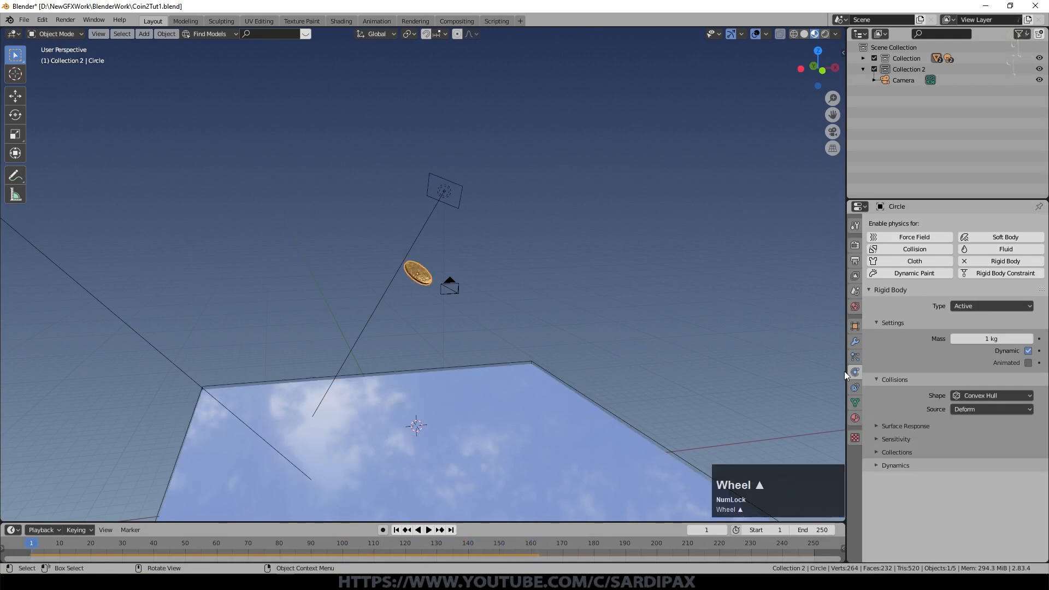
{"action": "left_click", "coordinate": [995, 339]}
{"action": "type", "text": ".015"}
{"action": "key", "text": "Return"}
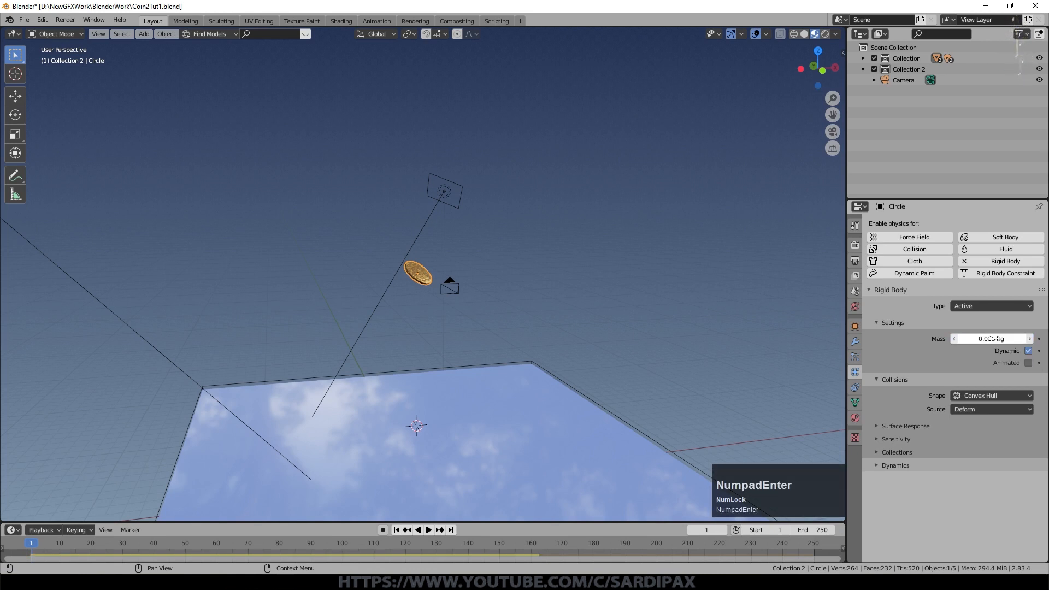
{"action": "key", "text": "space"}
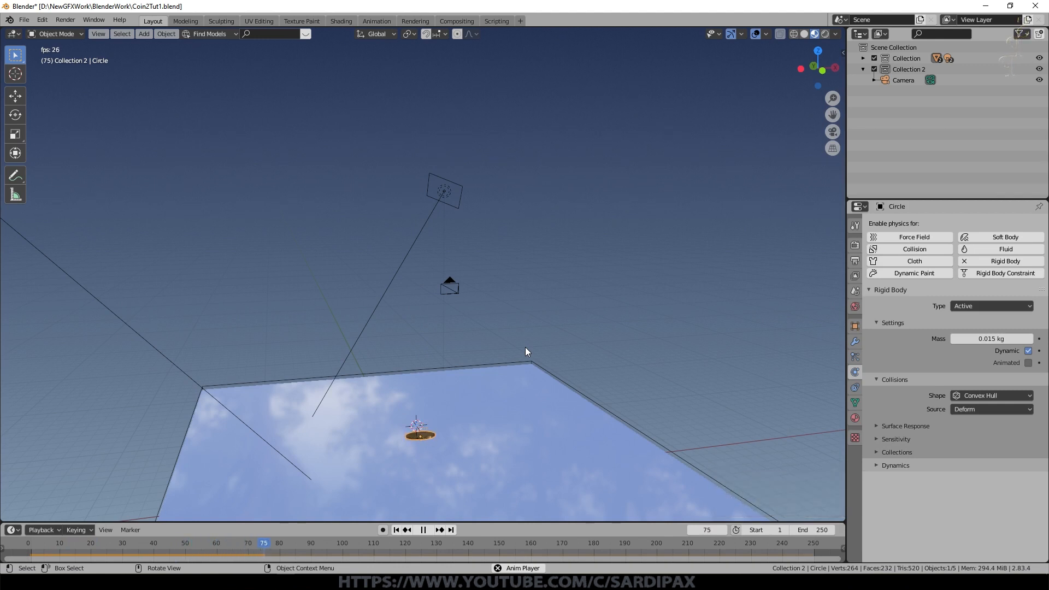
{"action": "key", "text": "space"}
{"action": "left_click", "coordinate": [397, 529]}
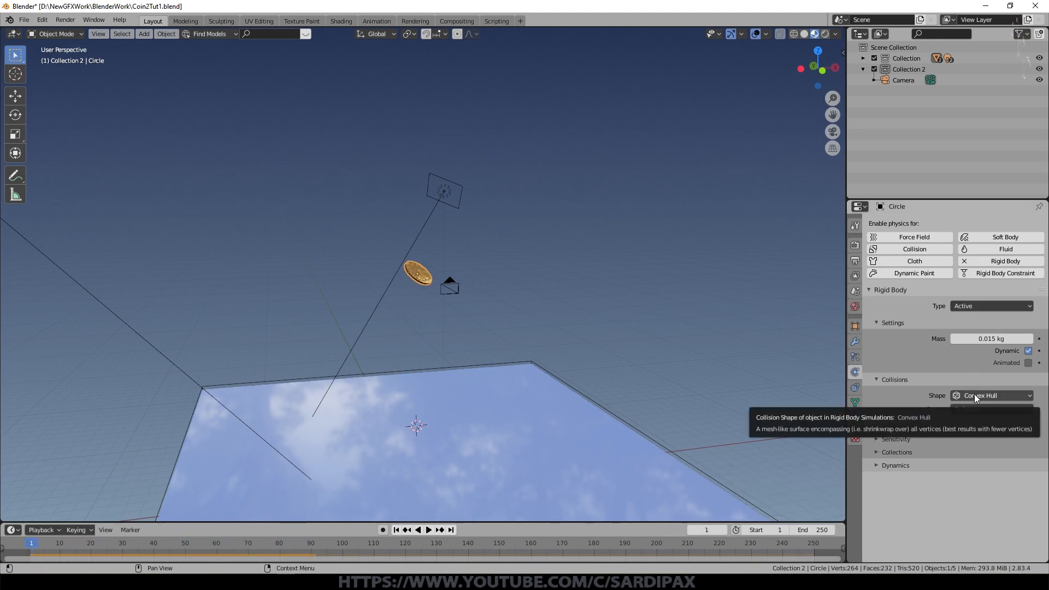
Step: Change the coin's collision shape to Cylinder, test the fall, and return to the first frame
{"action": "left_click", "coordinate": [975, 396]}
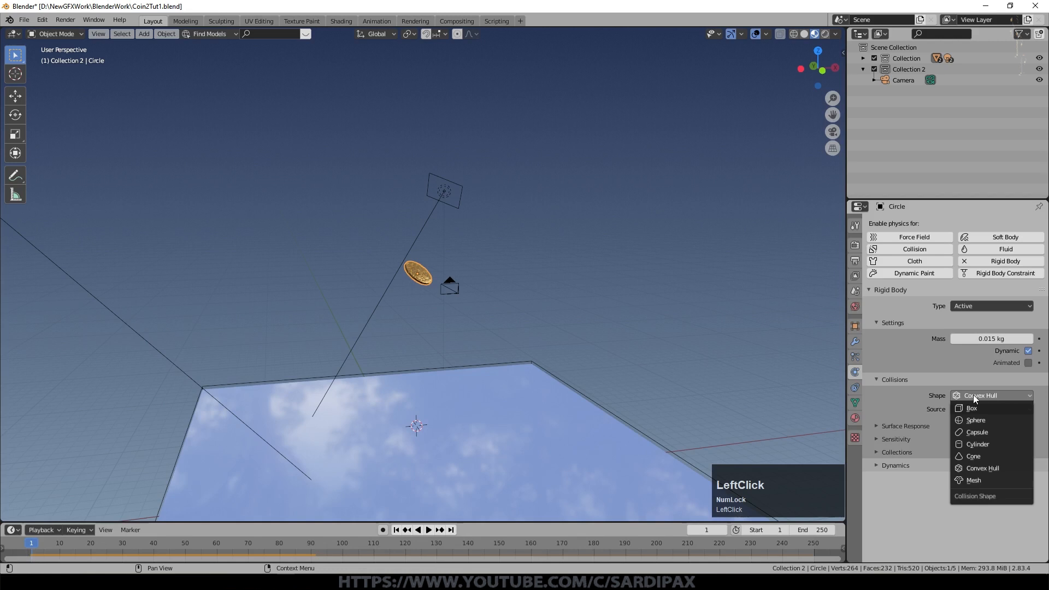
{"action": "left_click", "coordinate": [988, 444]}
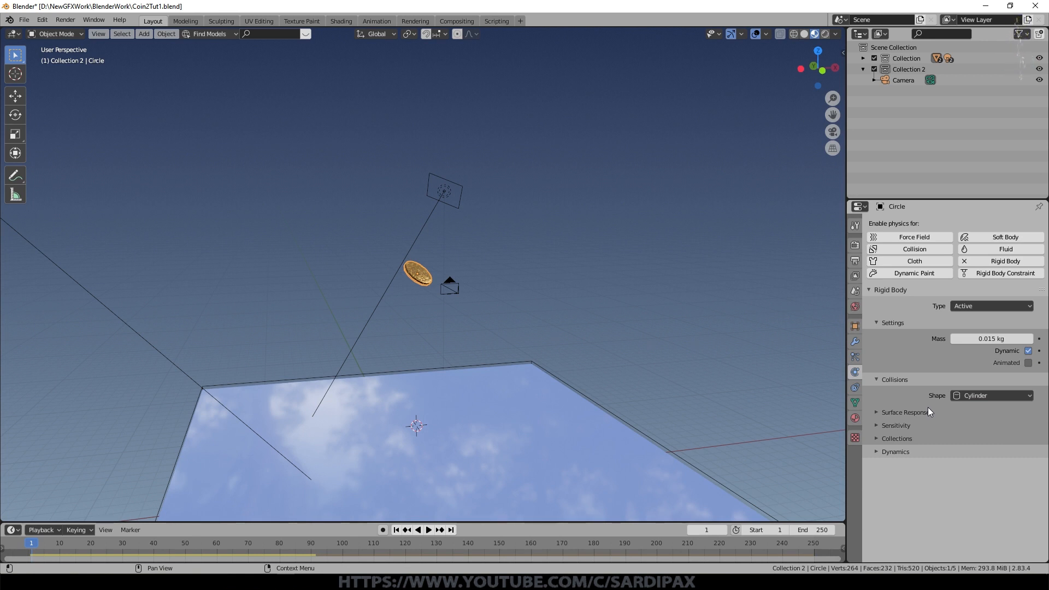
{"action": "key", "text": "space"}
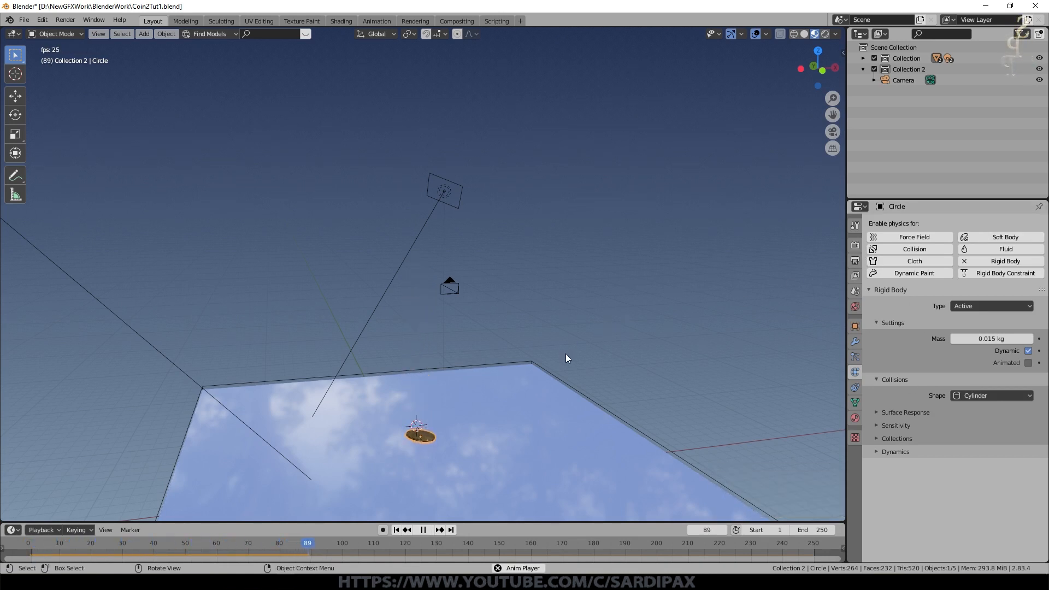
{"action": "key", "text": "space"}
{"action": "left_click", "coordinate": [397, 530]}
Step: Set the coin's surface response to friction 0.310 and bounciness 0.431, and test the fall
{"action": "left_click", "coordinate": [908, 413]}
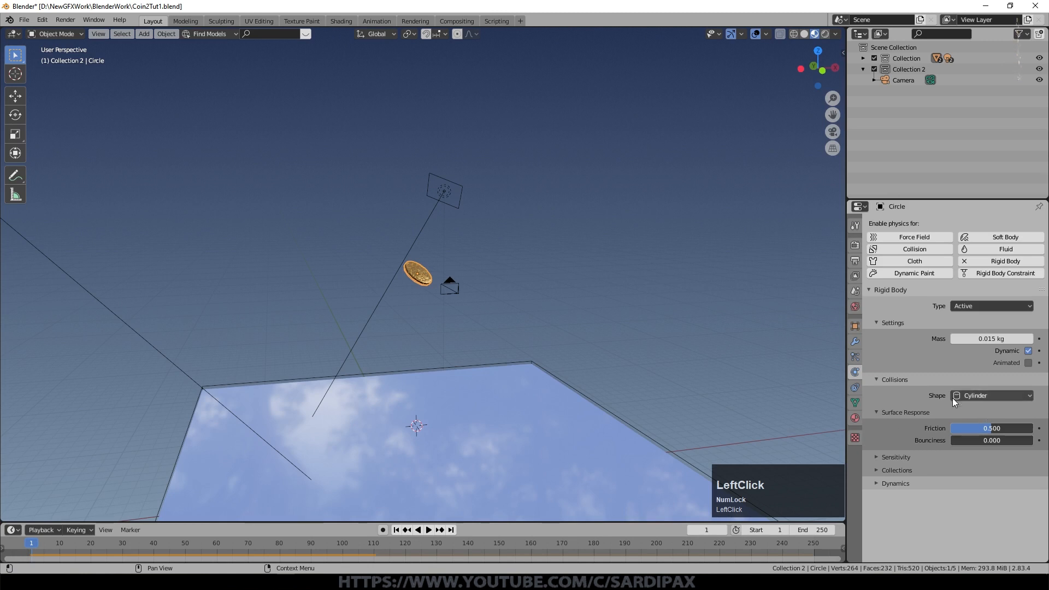
{"action": "mouse_move", "coordinate": [992, 428]}
{"action": "left_mouse_down"}
{"action": "mouse_move", "coordinate": [975, 428]}
{"action": "mouse_move", "coordinate": [996, 441]}
{"action": "left_mouse_up"}
{"action": "key", "text": "space"}
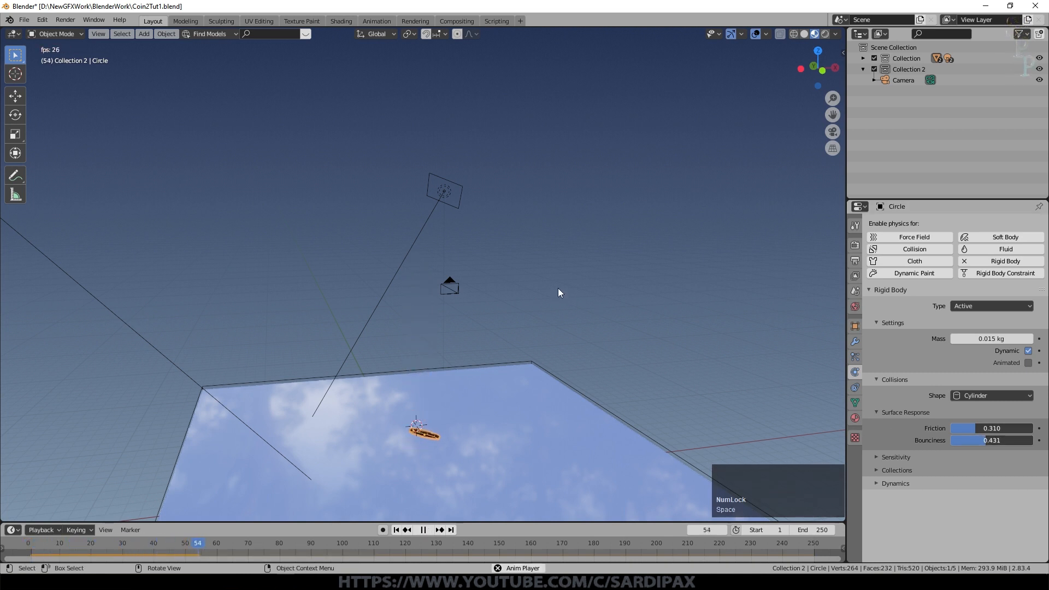
{"action": "key", "text": "space"}
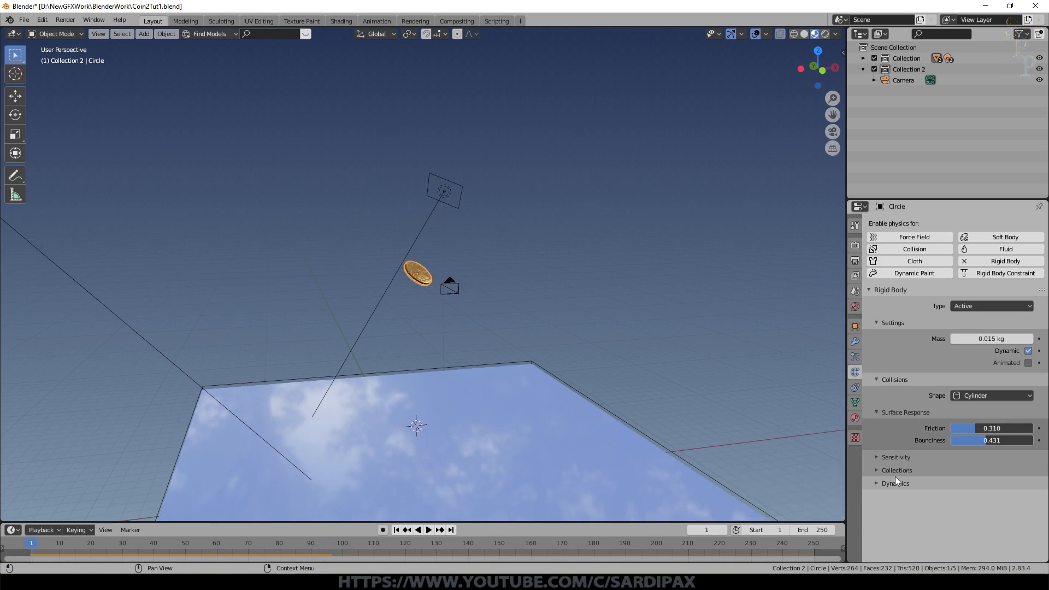
Step: Show the coin's rigid body Dynamics settings and play the simulation from the first frame to check the bounce
{"action": "left_click", "coordinate": [877, 484]}
{"action": "scroll", "coordinate": [1006, 486], "scroll_direction": "down", "scroll_amount": 1}
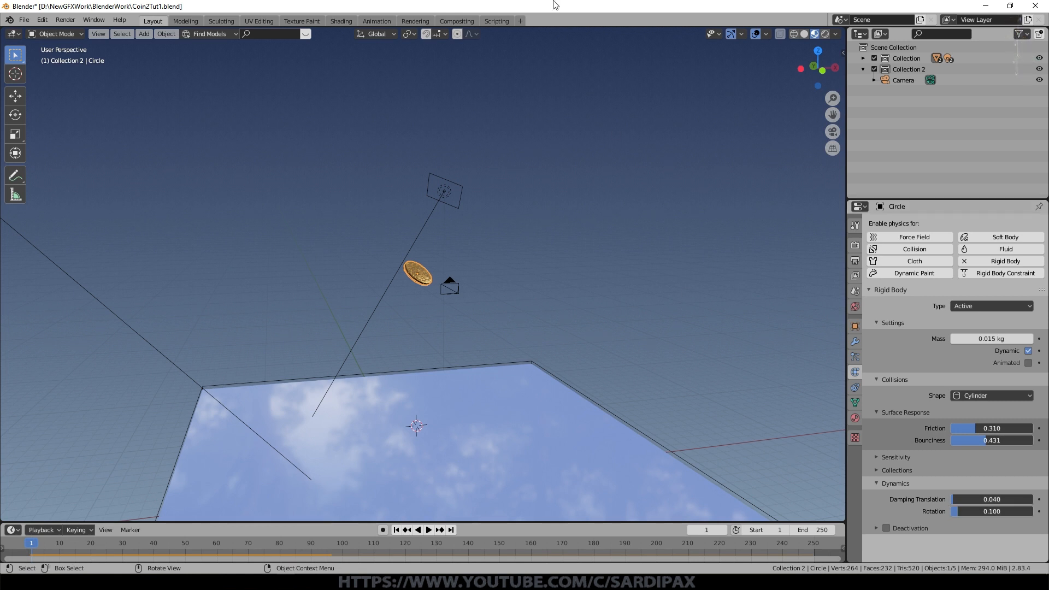
{"action": "key", "text": "space"}
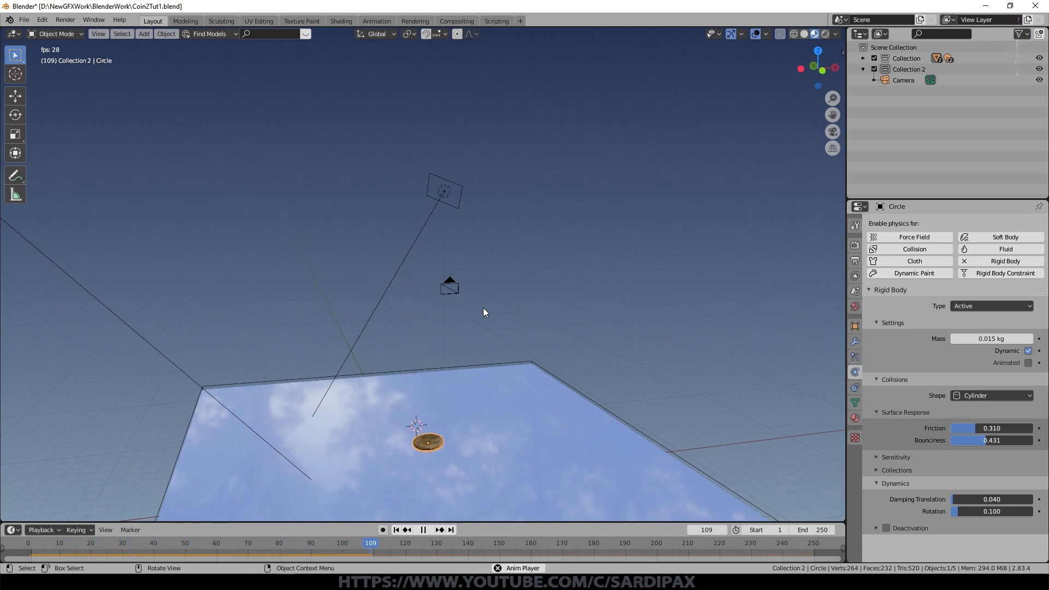
{"action": "key", "text": "space"}
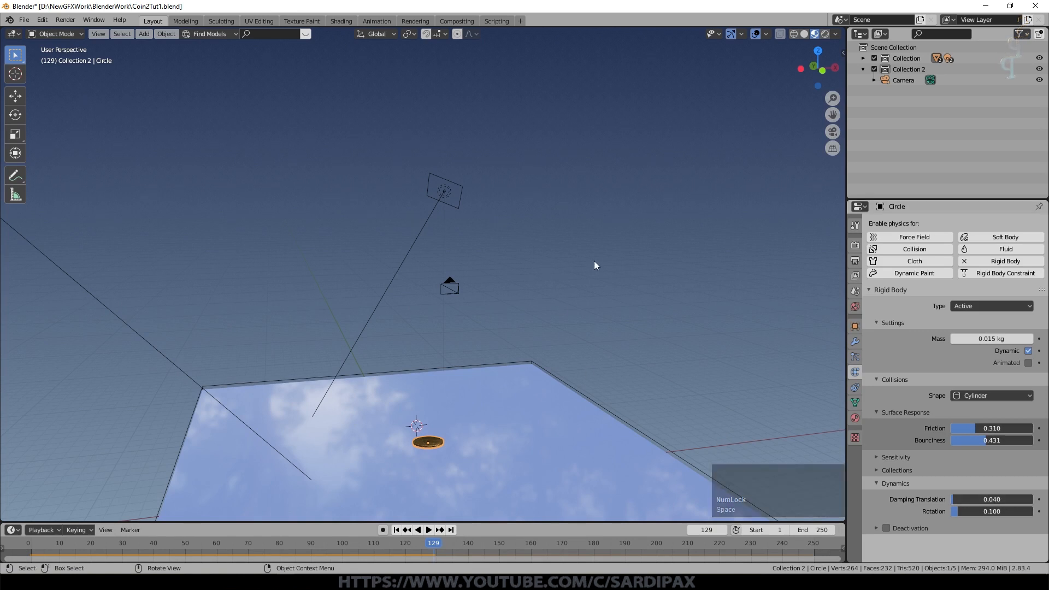
{"action": "left_click", "coordinate": [396, 530]}
{"action": "key", "text": "space"}
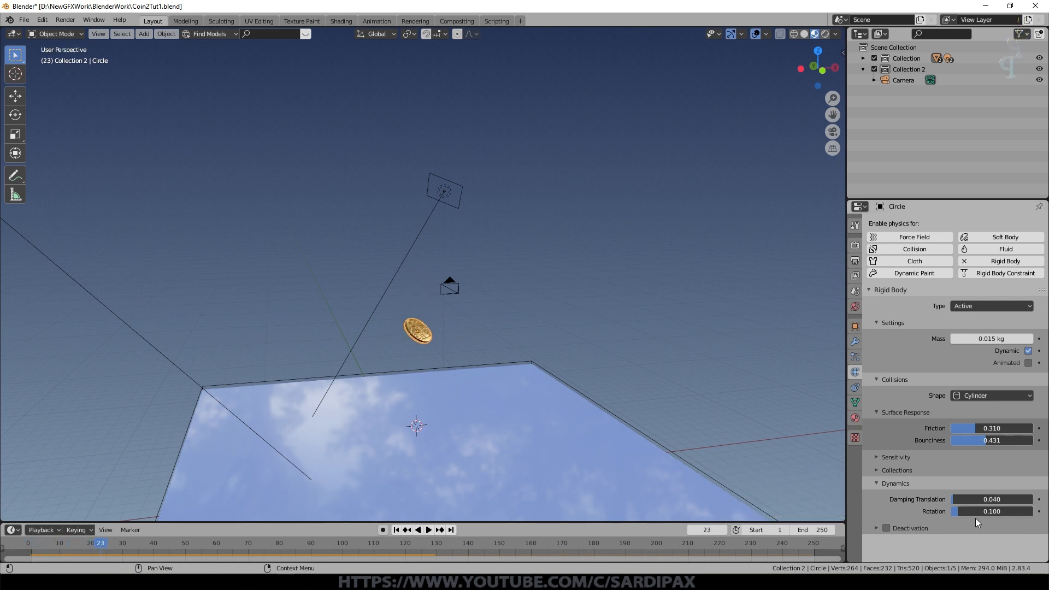
Step: Enable Deactivation in the coin's rigid body dynamics and show its velocity settings
{"action": "scroll", "coordinate": [875, 527], "scroll_direction": "down", "scroll_amount": 1}
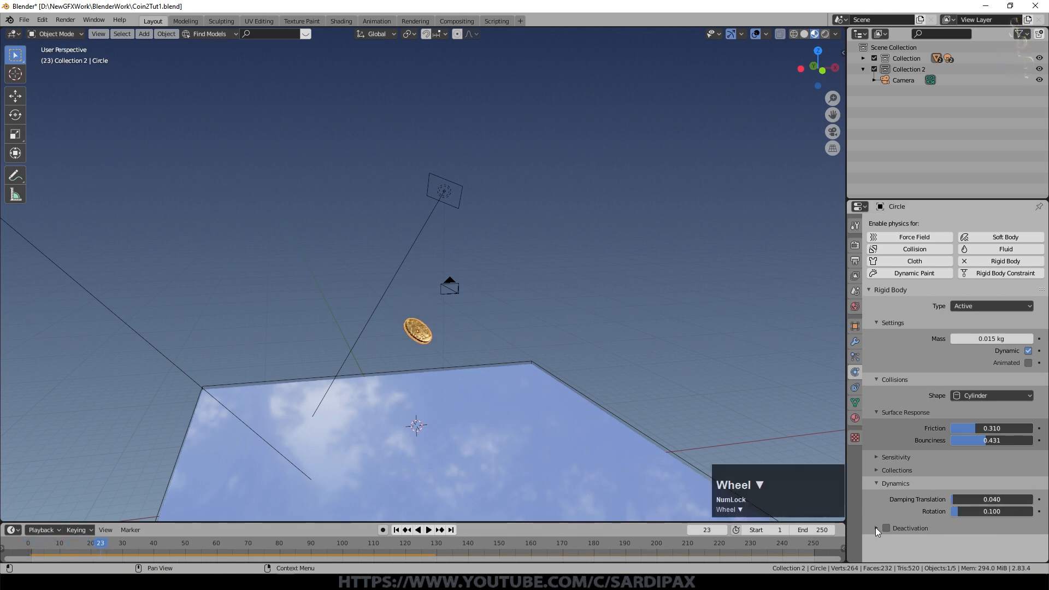
{"action": "left_click", "coordinate": [876, 528]}
{"action": "left_click", "coordinate": [886, 528]}
{"action": "scroll", "coordinate": [952, 493], "scroll_direction": "down", "scroll_amount": 1}
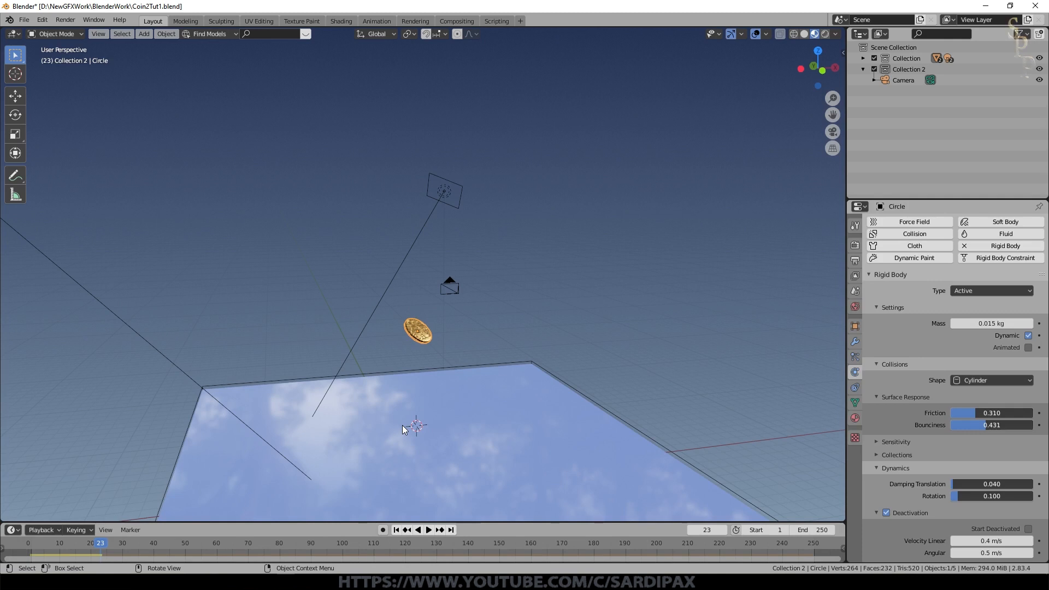
Step: Replay the coin's fall with Deactivation enabled, restarting from the first frame, and stop the playback
{"action": "key", "text": "space"}
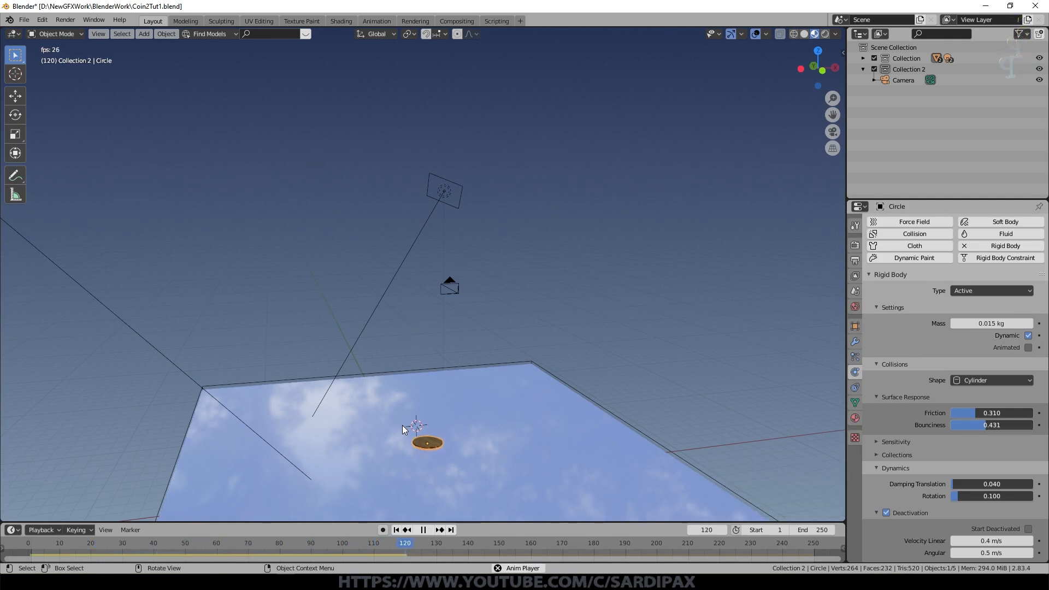
{"action": "left_click", "coordinate": [423, 530]}
{"action": "left_click", "coordinate": [396, 530]}
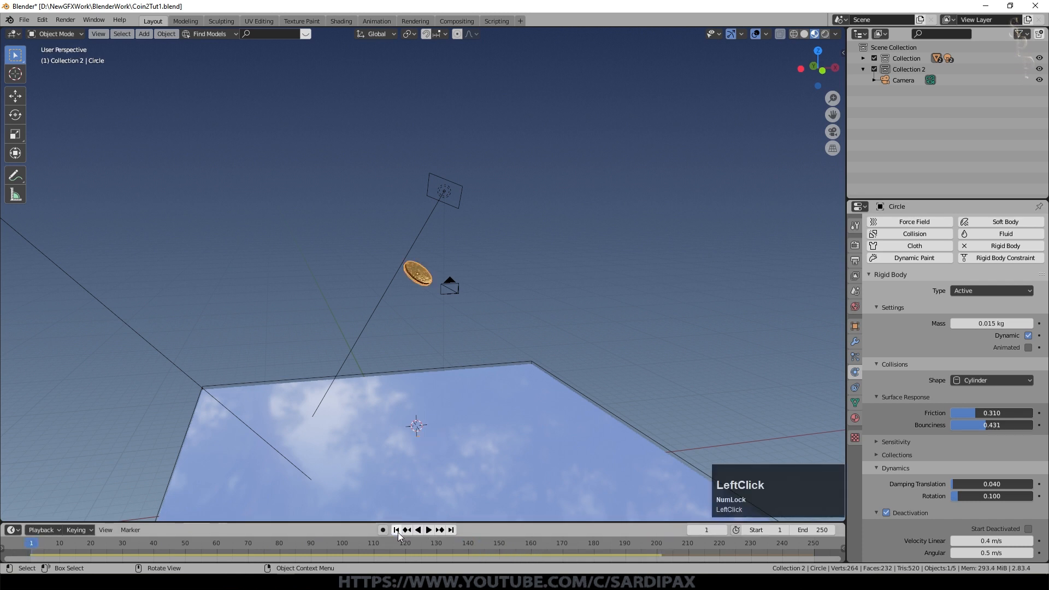
{"action": "key", "text": "space"}
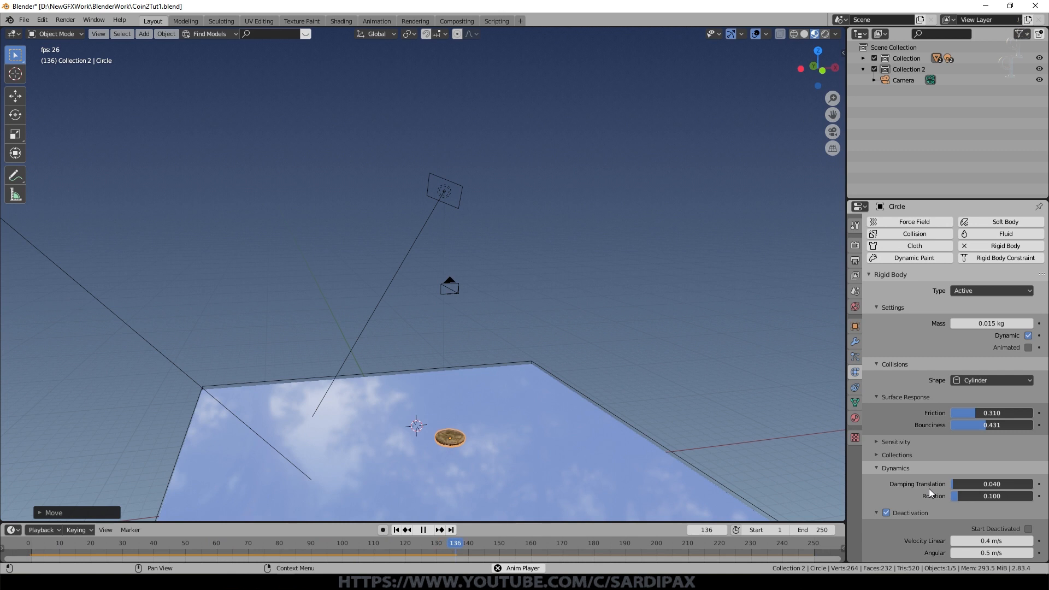
{"action": "key", "text": "space"}
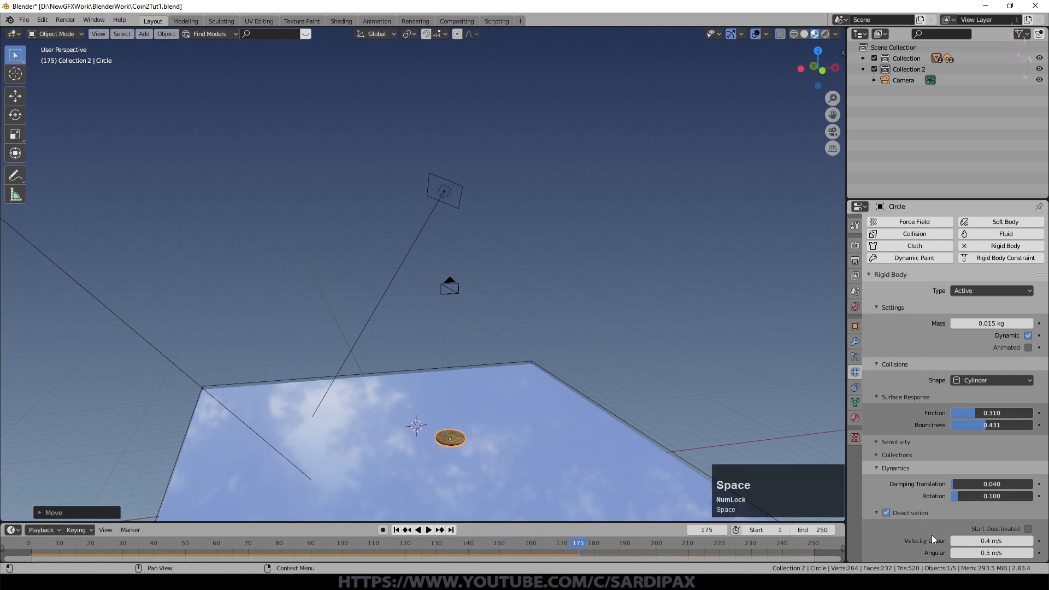
Step: Set the coin's deactivation velocities to 0.9 m/s linear and 1 m/s angular
{"action": "left_click", "coordinate": [1031, 542]}
{"action": "left_click", "coordinate": [1031, 542]}
{"action": "left_click", "coordinate": [1031, 542]}
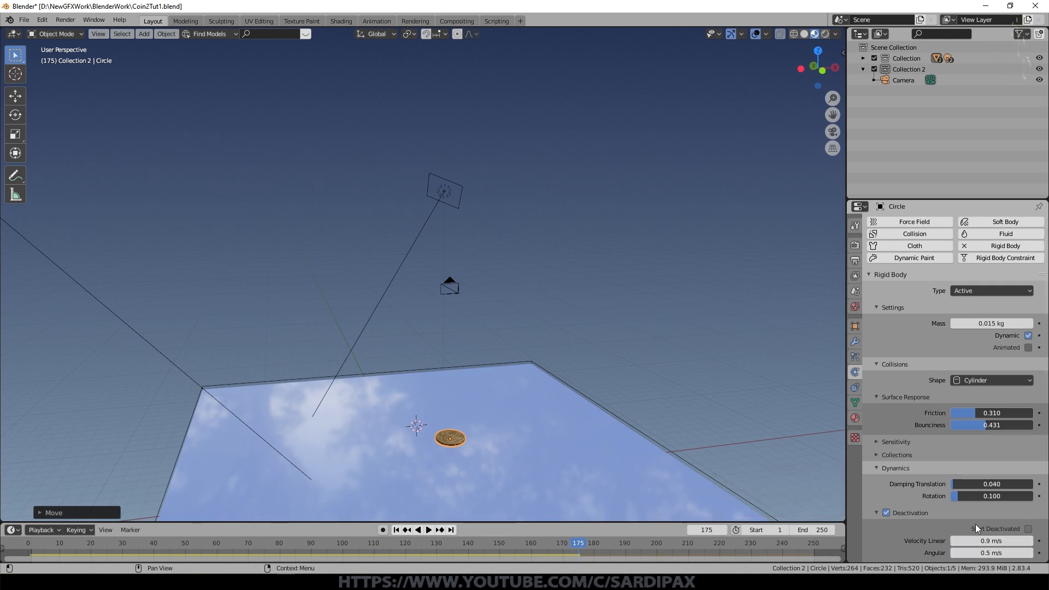
{"action": "left_click", "coordinate": [987, 553]}
{"action": "type", "text": "1ms"}
{"action": "key", "text": "Return"}
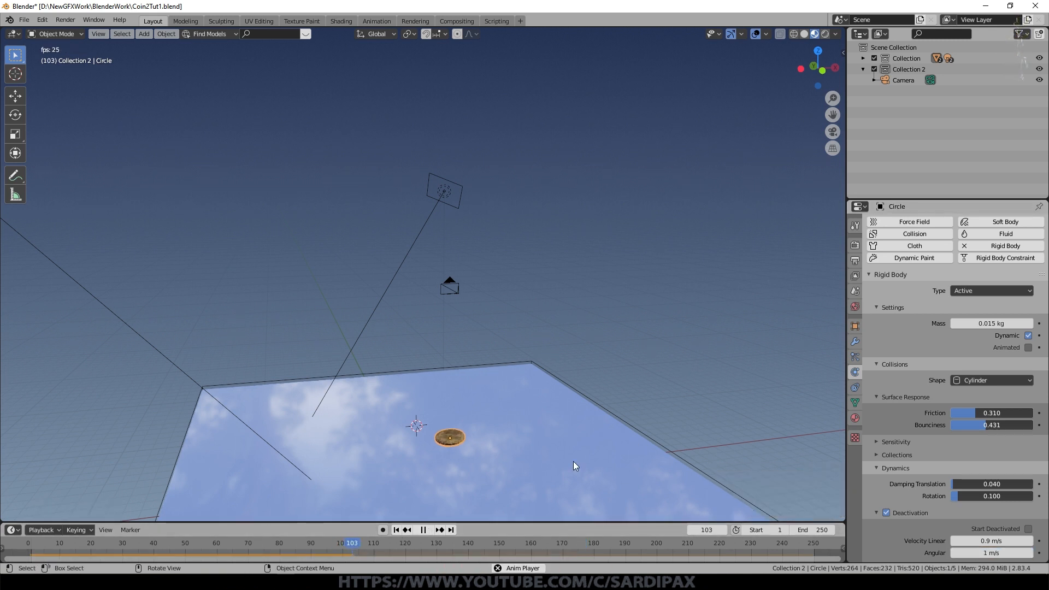
Step: Stop the playback, return to the first frame and set the Rigid Body World speed to 0.5
{"action": "key", "text": "space"}
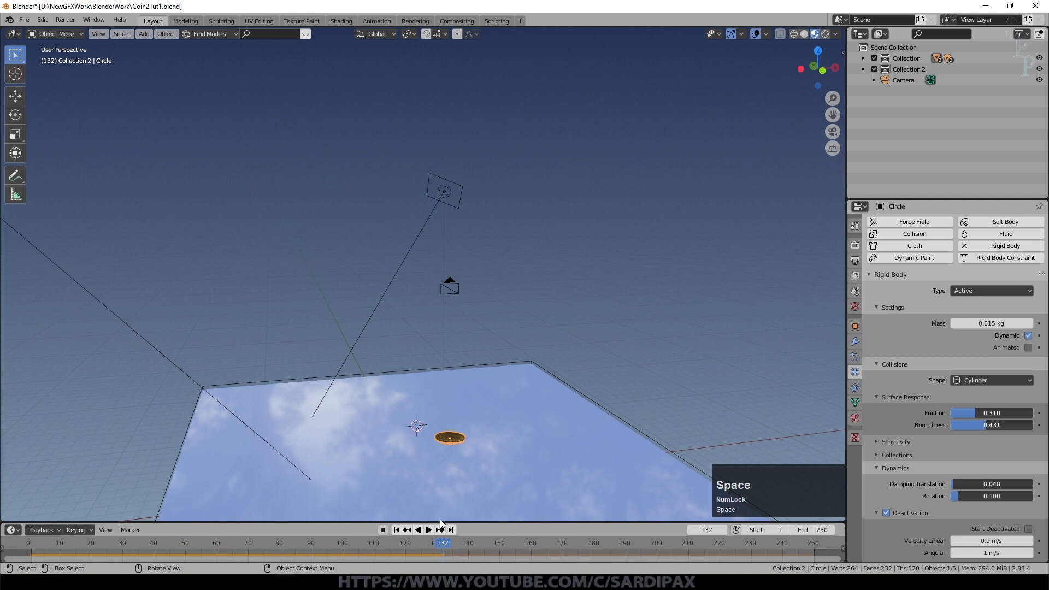
{"action": "left_click", "coordinate": [397, 530]}
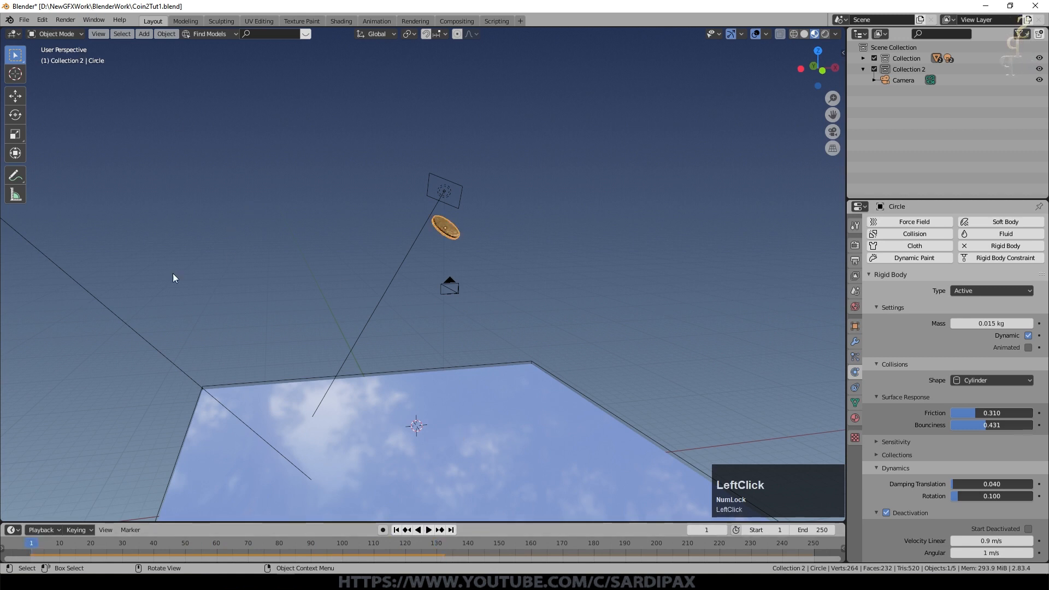
{"action": "left_click", "coordinate": [853, 294]}
{"action": "left_click", "coordinate": [869, 333]}
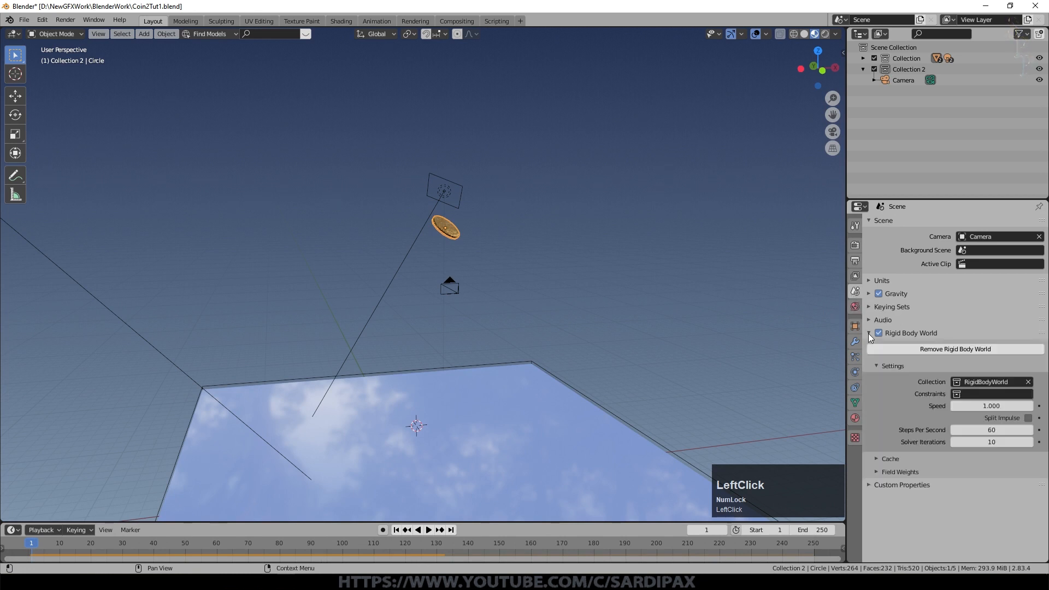
{"action": "left_click", "coordinate": [992, 406]}
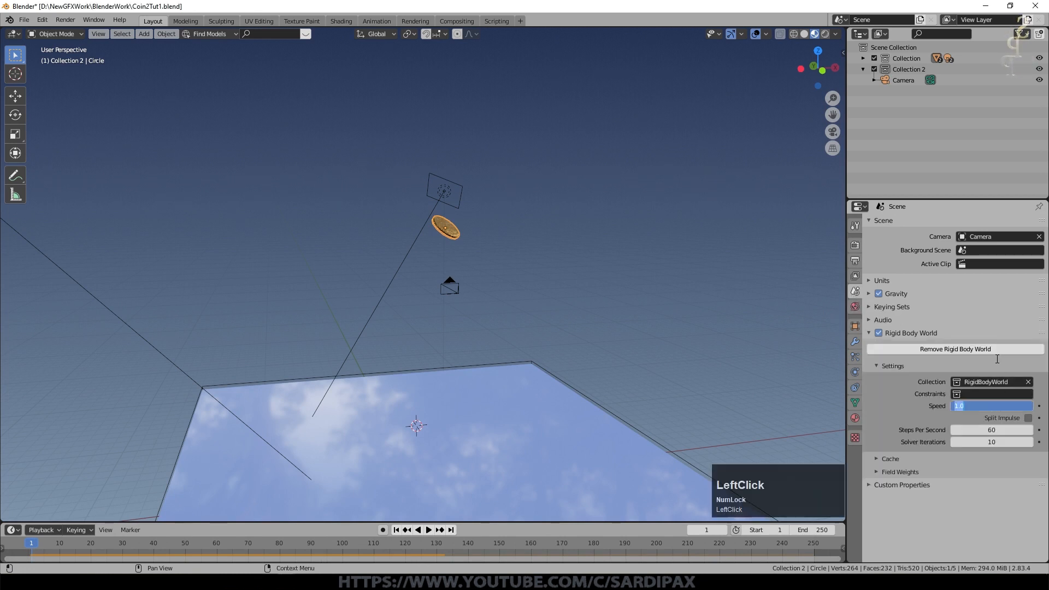
{"action": "type", "text": ".5"}
{"action": "key", "text": "KP_Enter"}
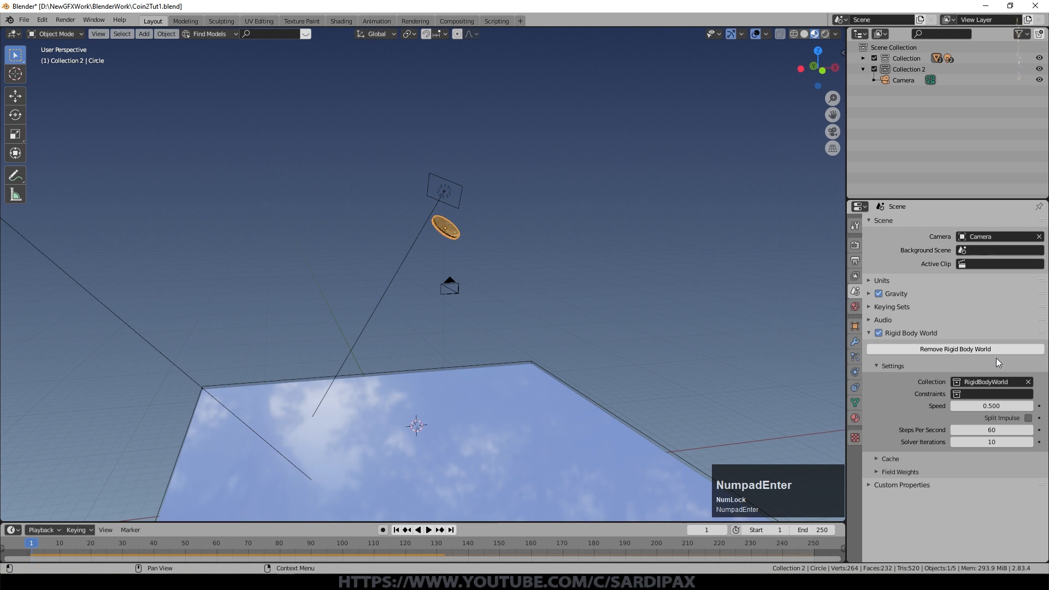
Step: Play the coin's fall at the reduced simulation speed, stop it and return to the first frame
{"action": "key", "text": "space"}
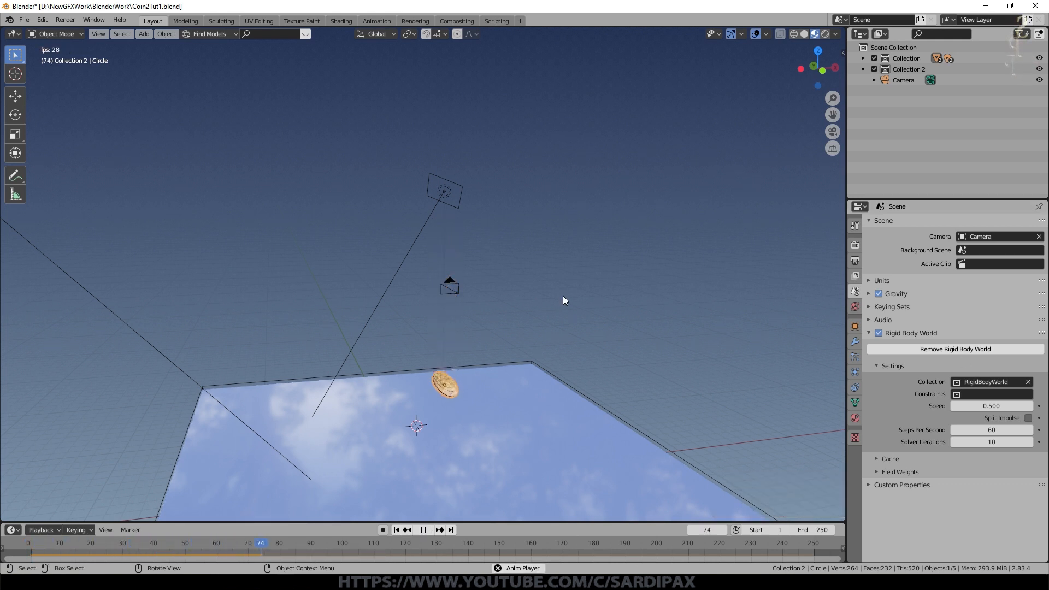
{"action": "key", "text": "space"}
{"action": "key", "text": "shift+Left"}
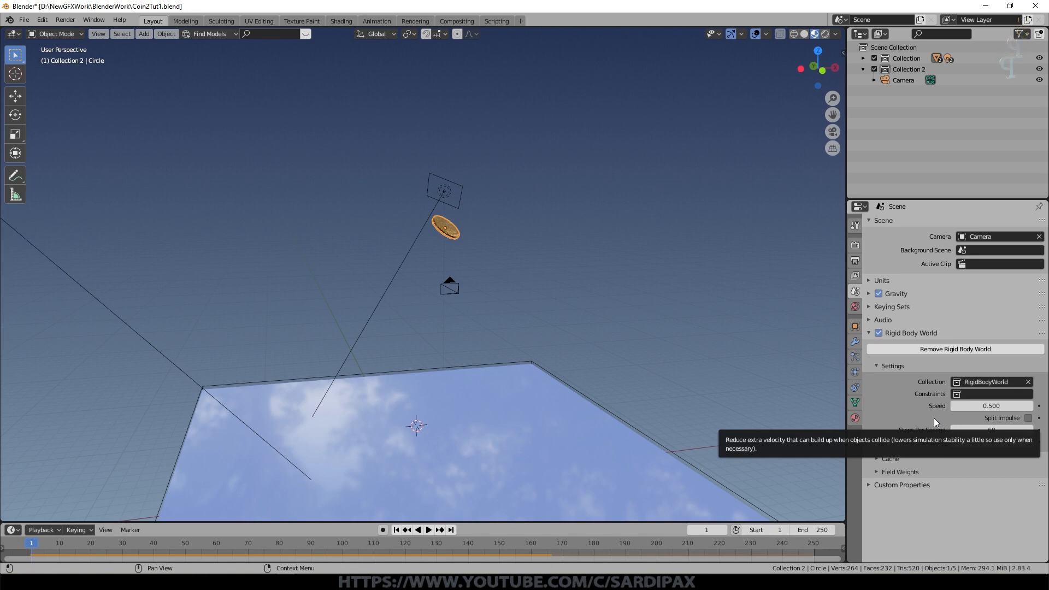
Step: Duplicate the coin, place the copy beside the original in the air and rotate it to a different tilt
{"action": "scroll", "coordinate": [657, 389], "scroll_direction": "down", "scroll_amount": 1}
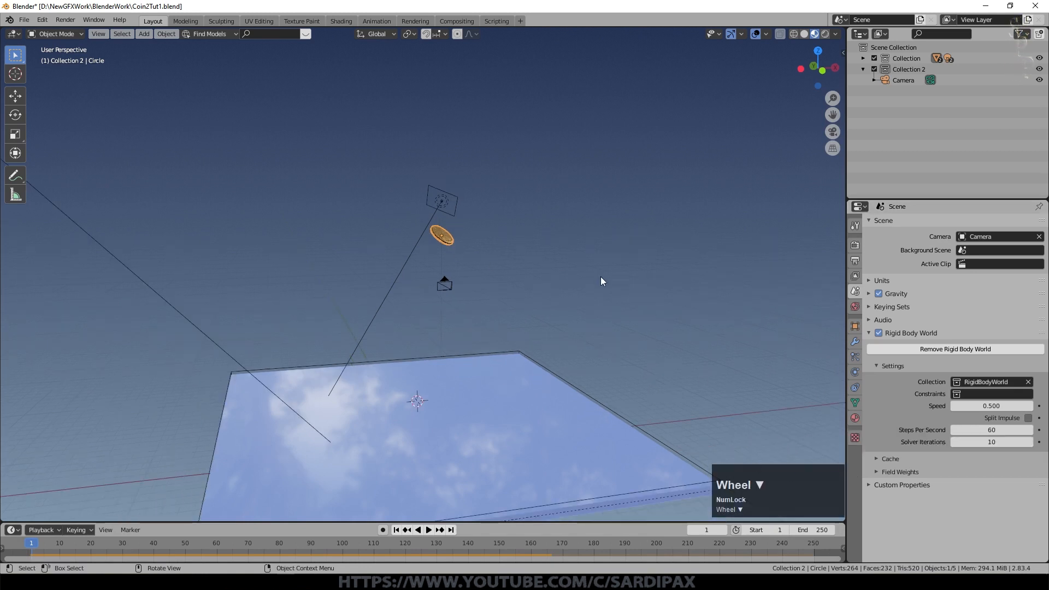
{"action": "scroll", "coordinate": [467, 293], "scroll_direction": "down", "scroll_amount": 1}
{"action": "middle_click_drag", "start_coordinate": [477, 297], "coordinate": [477, 324], "text": "shift"}
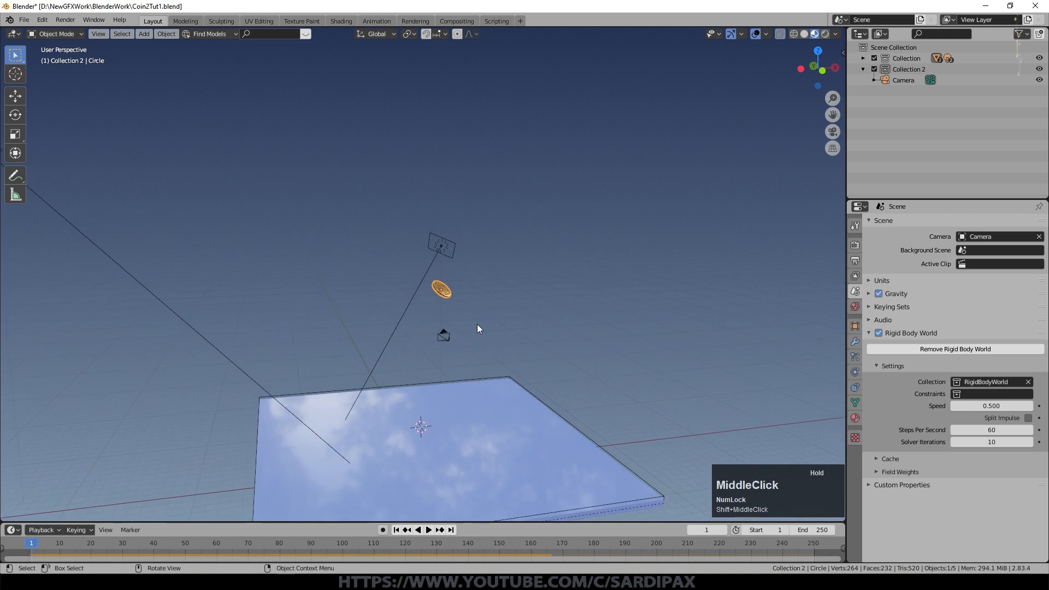
{"action": "key", "text": "shift+d"}
{"action": "left_click", "coordinate": [458, 330]}
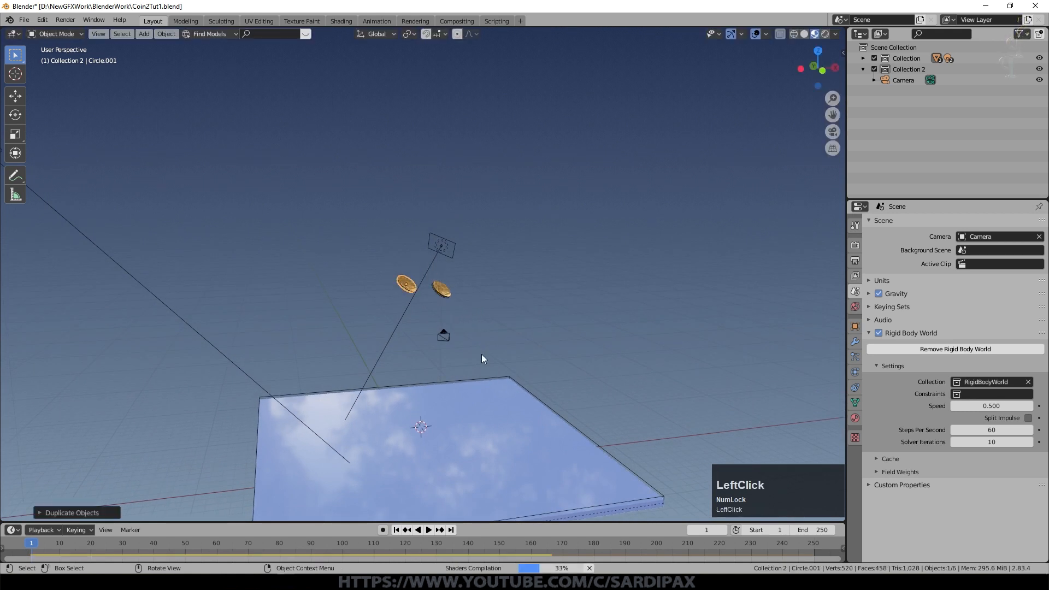
{"action": "key", "text": "r"}
{"action": "left_click", "coordinate": [483, 329]}
Step: Duplicate the second coin, place the copy just above the first two and give it a different rotation
{"action": "key", "text": "shift"}
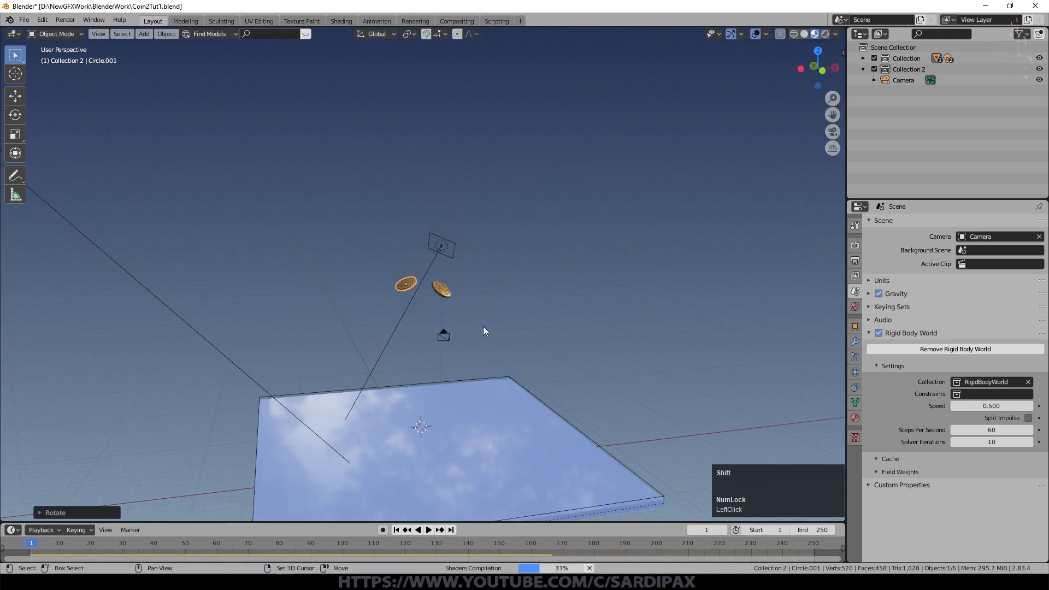
{"action": "key", "text": "shift+d"}
{"action": "left_click", "coordinate": [516, 319]}
{"action": "key", "text": "r"}
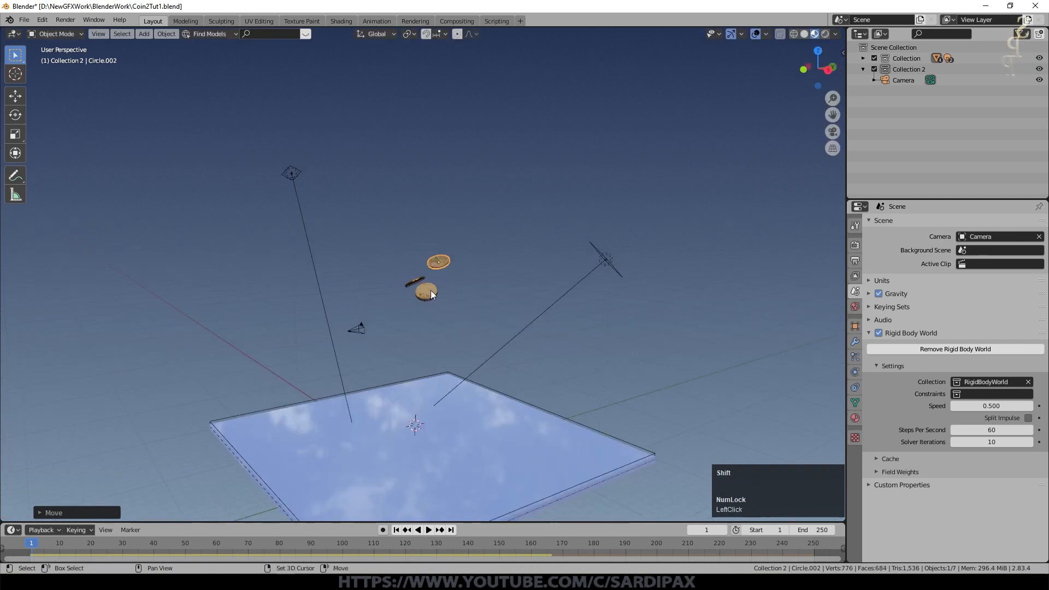
Step: Select all three coins and duplicate them, placing the copies above the originals
{"action": "left_click", "coordinate": [429, 290], "text": "shift"}
{"action": "left_click", "coordinate": [415, 281], "text": "shift"}
{"action": "key", "text": "shift+d"}
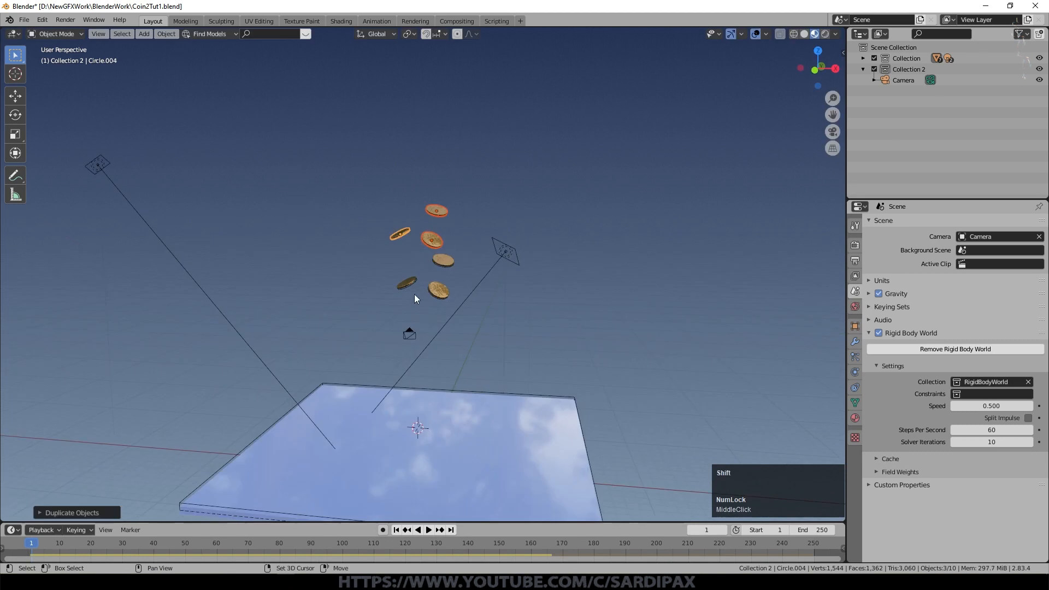
Step: Select all six coins, duplicate them above the originals and rotate the new group to a different orientation
{"action": "left_click", "coordinate": [442, 266]}
{"action": "left_click", "coordinate": [443, 285], "text": "shift"}
{"action": "middle_click_drag", "start_coordinate": [492, 321], "coordinate": [548, 394]}
{"action": "key", "text": "shift+d"}
{"action": "left_click", "coordinate": [564, 322]}
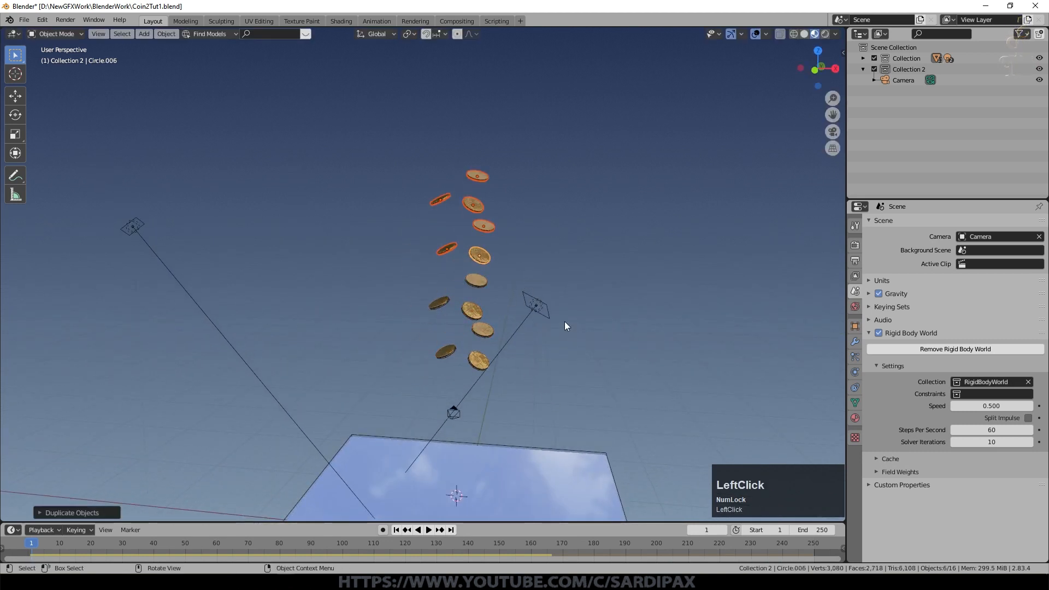
{"action": "key", "text": "r"}
{"action": "left_click", "coordinate": [319, 396]}
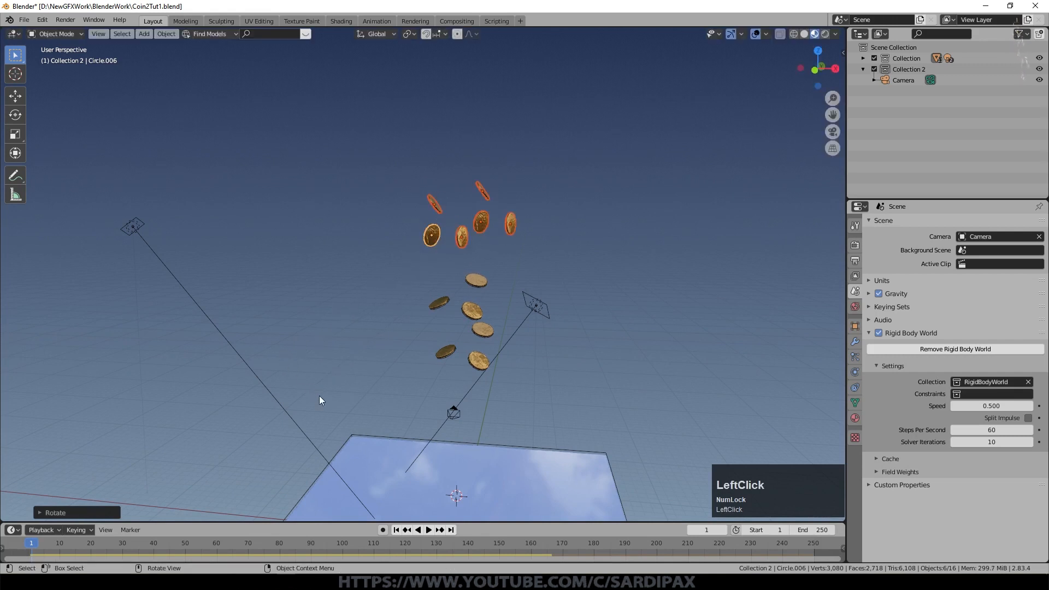
Step: Add five of the lower coins to the selection and duplicate the 11 selected coins above the stack
{"action": "left_click", "coordinate": [472, 284], "text": "shift"}
{"action": "left_click", "coordinate": [478, 361], "text": "shift"}
{"action": "left_click", "coordinate": [439, 303], "text": "shift"}
{"action": "scroll", "coordinate": [486, 351], "scroll_direction": "down", "scroll_amount": 1}
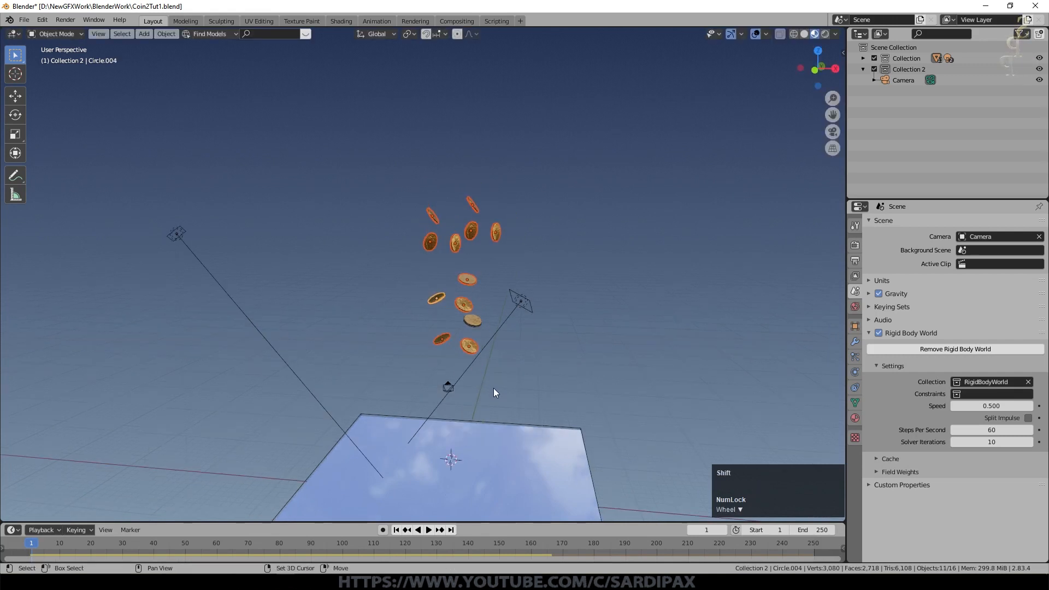
{"action": "scroll", "coordinate": [492, 387], "scroll_direction": "down", "scroll_amount": 3}
{"action": "key", "text": "shift+d"}
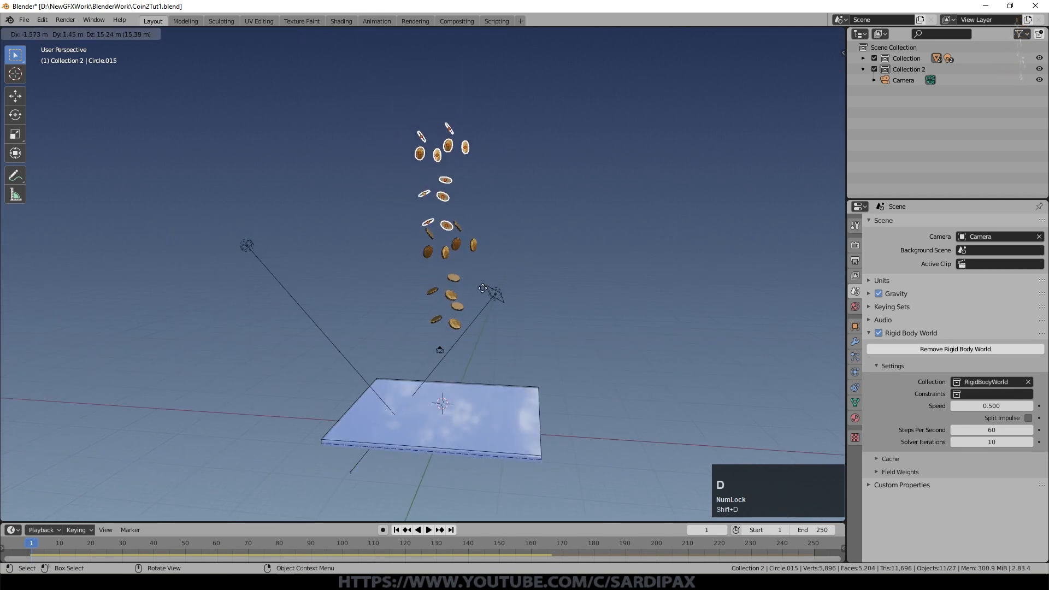
{"action": "left_click", "coordinate": [499, 282]}
Step: Move the 11 new coins sideways to line them up over the column of coins below
{"action": "middle_click_drag", "start_coordinate": [490, 253], "coordinate": [476, 282]}
{"action": "scroll", "coordinate": [476, 282], "scroll_direction": "up", "scroll_amount": 2}
{"action": "key", "text": "g"}
{"action": "left_click", "coordinate": [466, 279]}
{"action": "scroll", "coordinate": [328, 319], "scroll_direction": "up", "scroll_amount": 1}
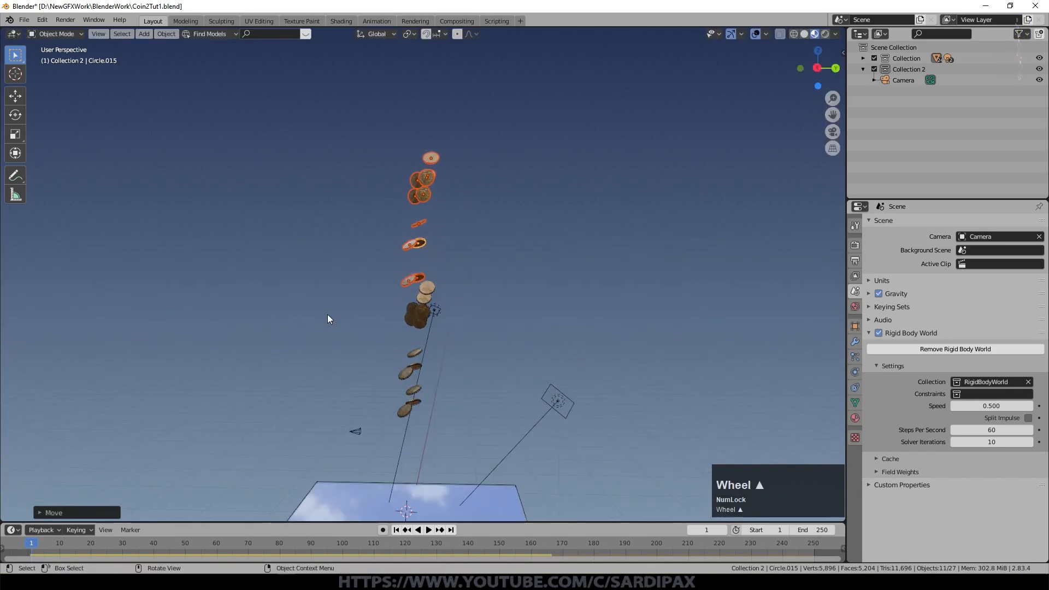
Step: Extend the selection with more of the lower coins to 19 and duplicate them above the column
{"action": "middle_click_drag", "start_coordinate": [399, 323], "coordinate": [411, 328]}
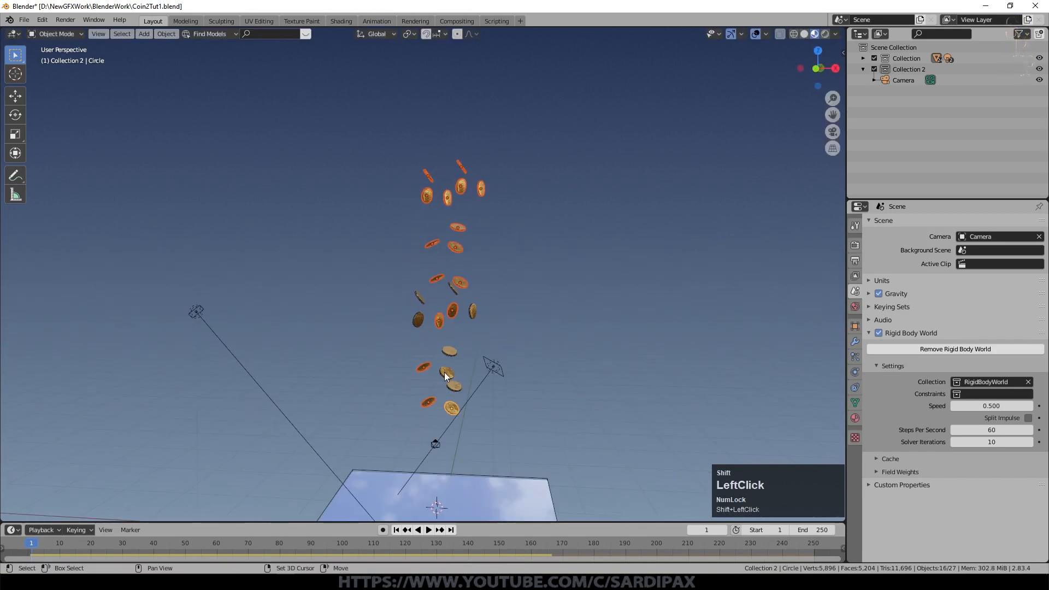
{"action": "left_click", "coordinate": [444, 373], "text": "shift"}
{"action": "left_click", "coordinate": [473, 316], "text": "shift"}
{"action": "left_click", "coordinate": [420, 319], "text": "shift"}
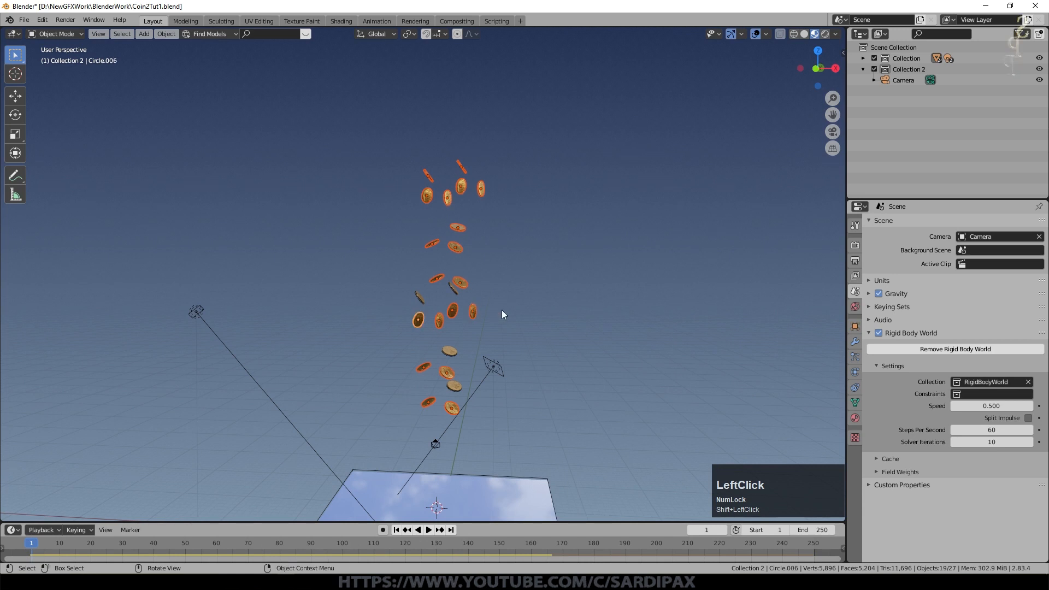
{"action": "scroll", "coordinate": [505, 328], "scroll_direction": "down", "scroll_amount": 3}
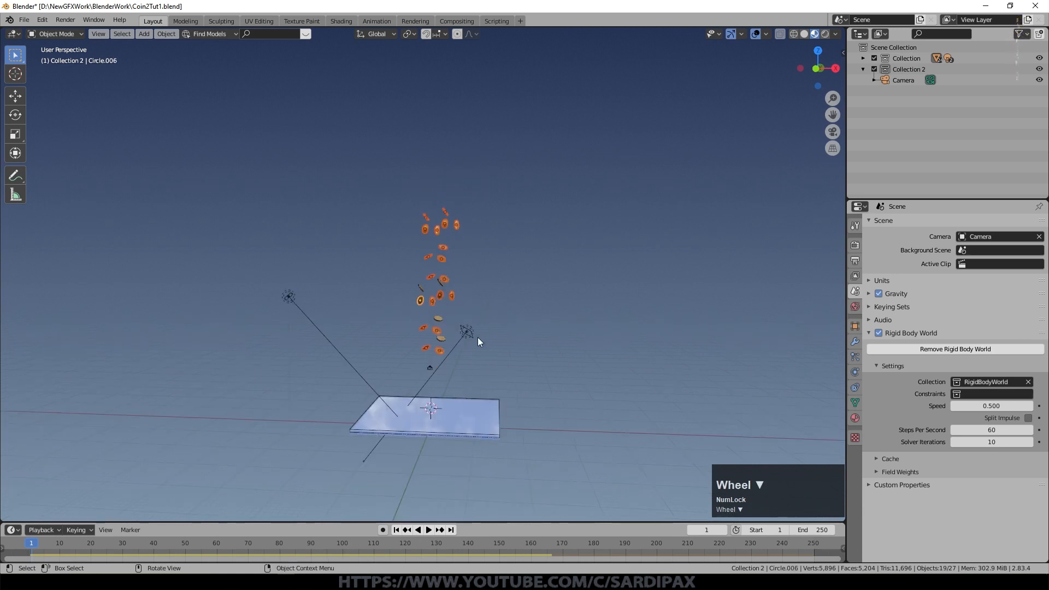
{"action": "key", "text": "shift+d"}
{"action": "left_click", "coordinate": [463, 241]}
{"action": "middle_click_drag", "start_coordinate": [462, 241], "coordinate": [474, 308], "text": "shift"}
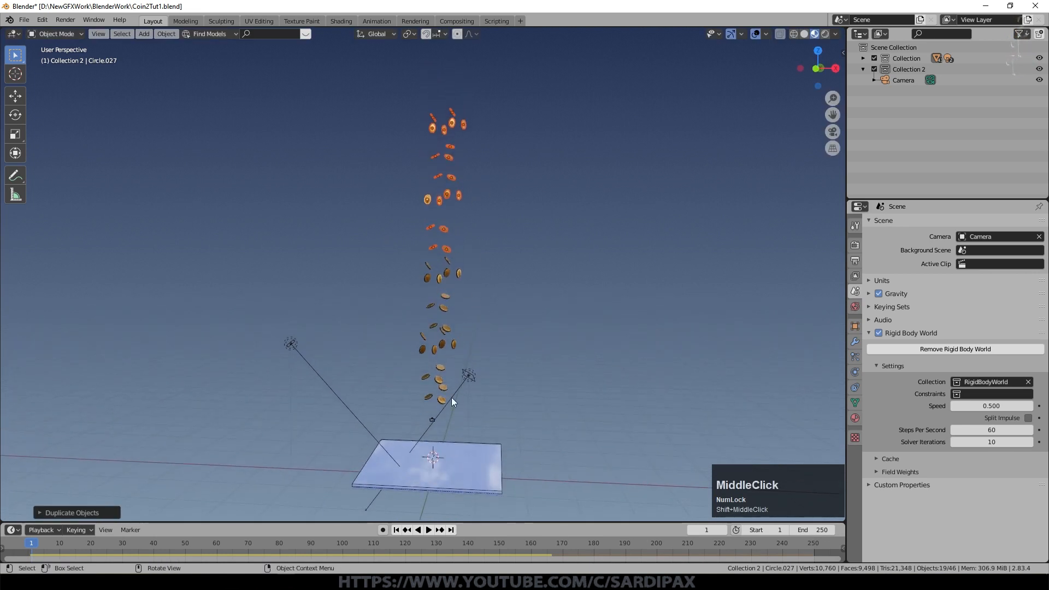
Step: Play the simulation of the falling coin column, watch the coins hit the slab and return to the first frame
{"action": "left_click", "coordinate": [429, 530]}
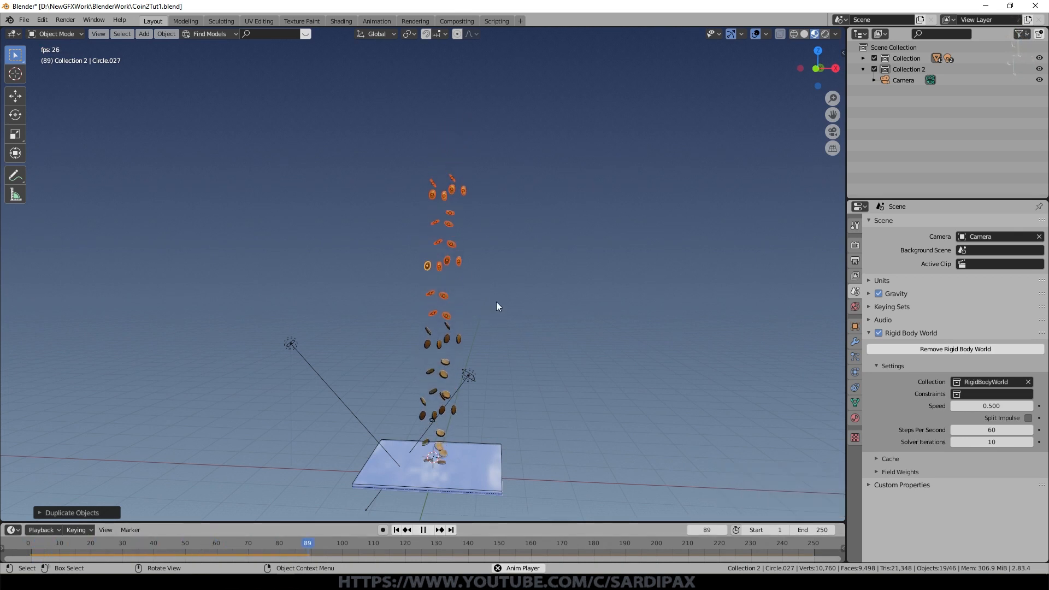
{"action": "mouse_move", "coordinate": [493, 312]}
{"action": "middle_mouse_down"}
{"action": "mouse_move", "coordinate": [486, 415]}
{"action": "mouse_move", "coordinate": [464, 300]}
{"action": "mouse_move", "coordinate": [474, 342]}
{"action": "mouse_move", "coordinate": [486, 296]}
{"action": "middle_mouse_up"}
{"action": "scroll", "coordinate": [486, 296], "scroll_direction": "up", "scroll_amount": 3}
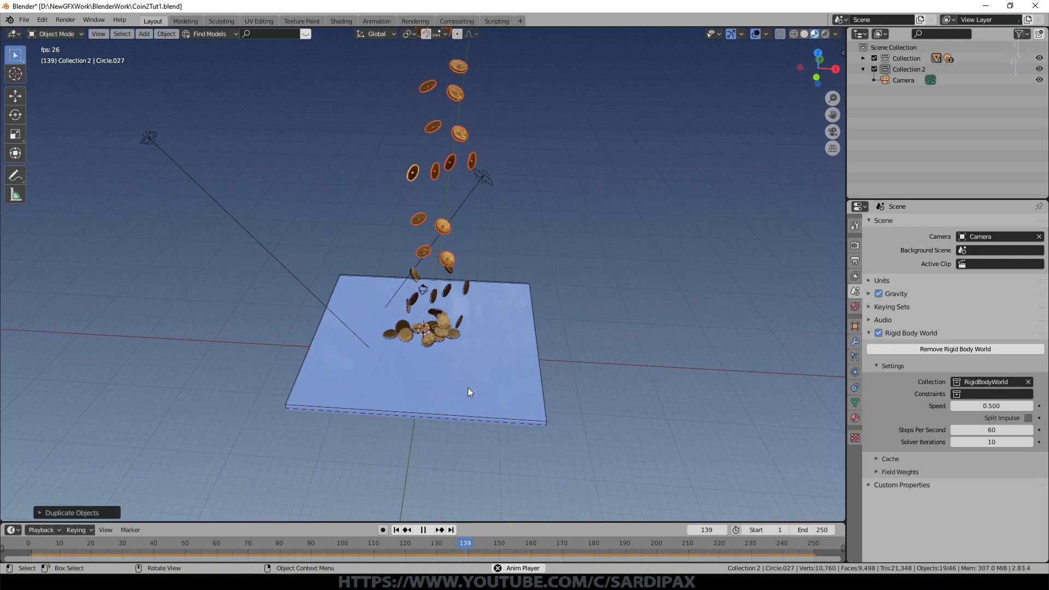
{"action": "key", "text": "space"}
{"action": "left_click", "coordinate": [397, 530]}
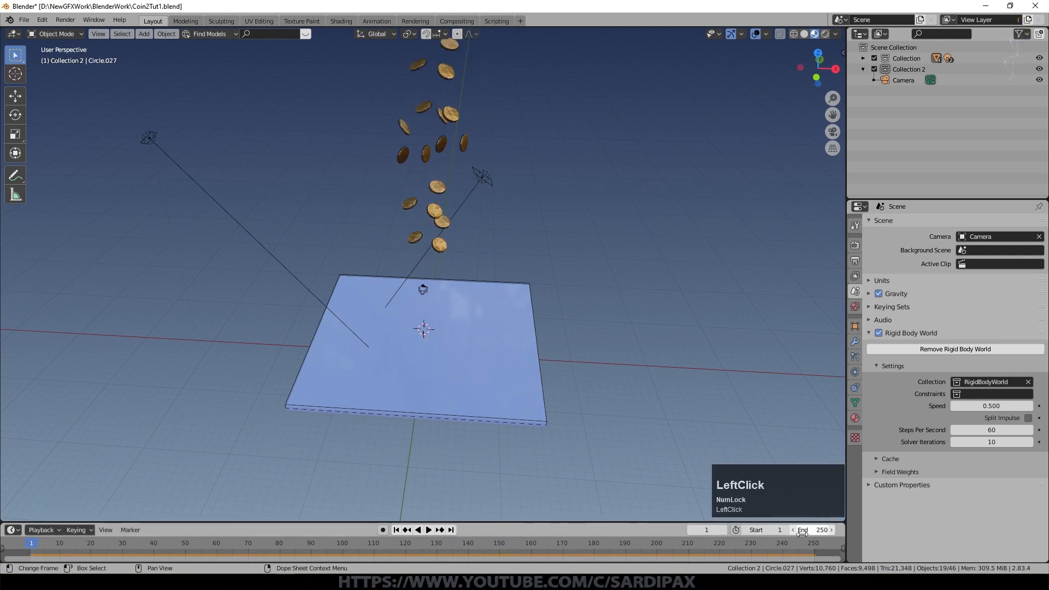
Step: Set the scene's end frame and the rigid body cache's simulation end to 500
{"action": "type", "text": "500"}
{"action": "key", "text": "KP_Enter"}
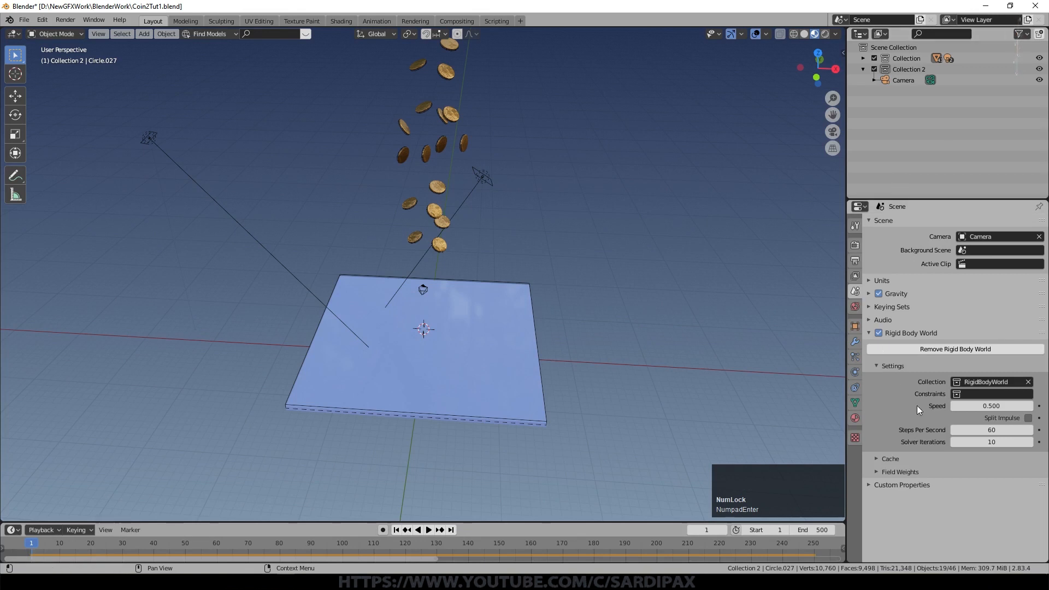
{"action": "left_click", "coordinate": [888, 459]}
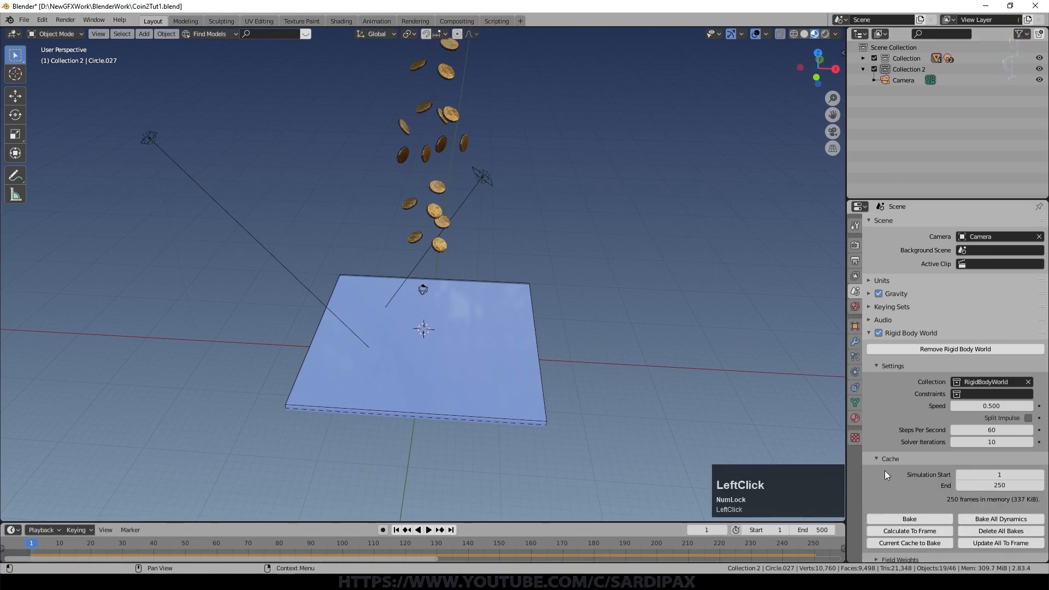
{"action": "left_click", "coordinate": [1012, 486]}
{"action": "type", "text": "500"}
{"action": "key", "text": "Return"}
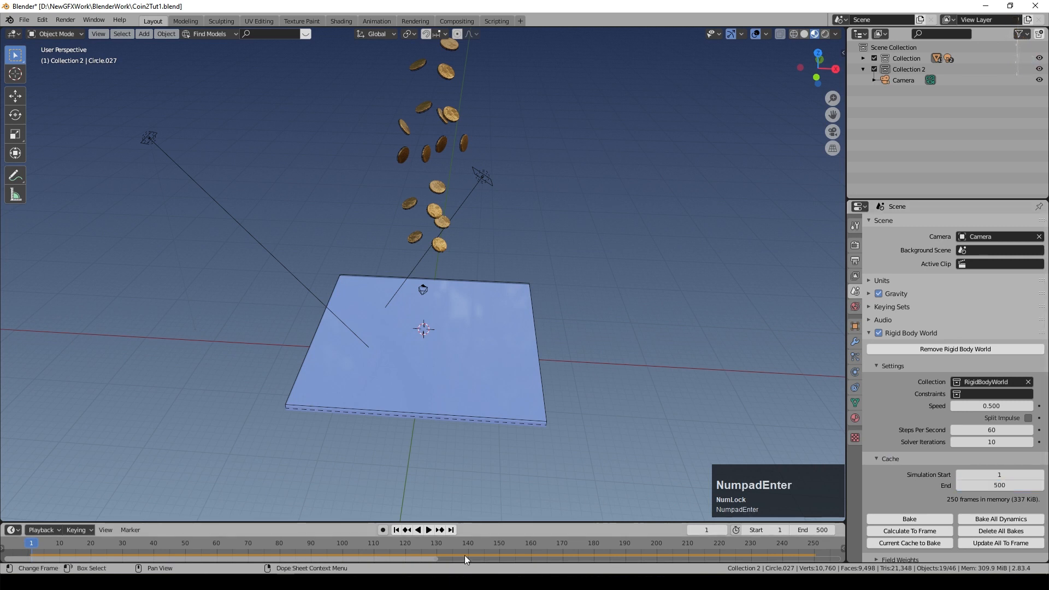
Step: Play the extended simulation to watch the coins spread over the slab, then stop at the first frame
{"action": "key", "text": "space"}
{"action": "scroll", "coordinate": [532, 549], "scroll_direction": "down", "scroll_amount": 3}
{"action": "scroll", "coordinate": [531, 547], "scroll_direction": "down", "scroll_amount": 2}
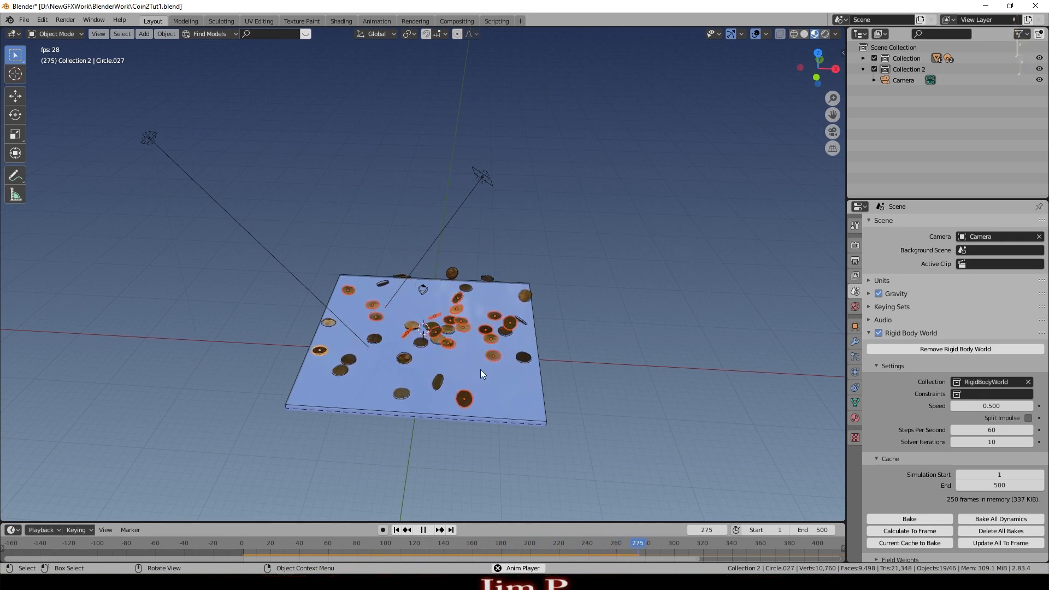
{"action": "left_click", "coordinate": [397, 530]}
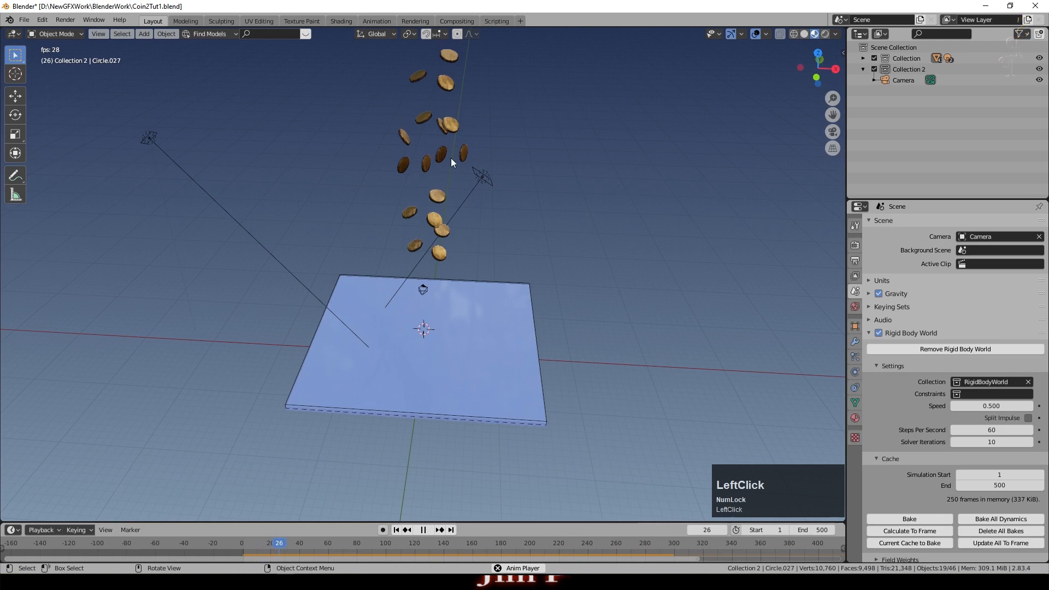
{"action": "left_click", "coordinate": [422, 530]}
{"action": "left_click", "coordinate": [397, 530]}
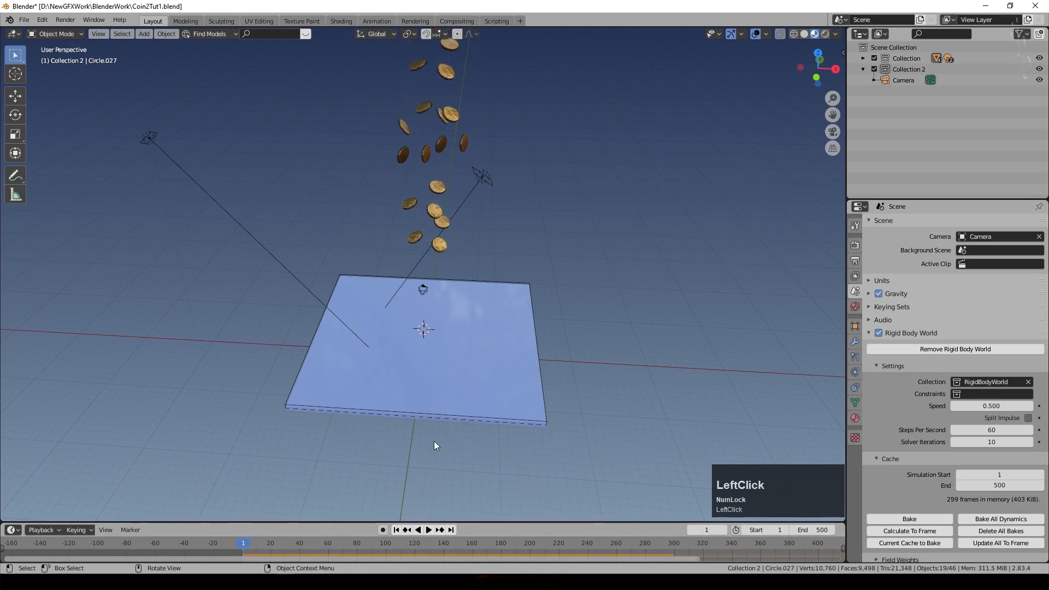
Step: Select all the coins from Circle to Circle.041, with the original coin Circle as the active object
{"action": "middle_click_drag", "start_coordinate": [592, 136], "coordinate": [583, 179], "text": "shift"}
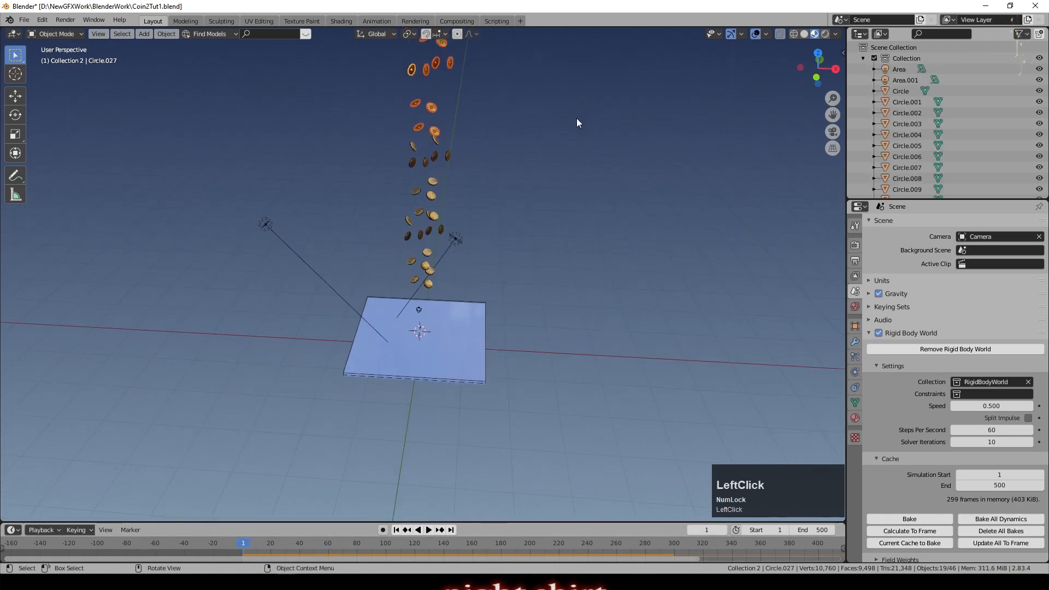
{"action": "scroll", "coordinate": [945, 80], "scroll_direction": "down", "scroll_amount": 1}
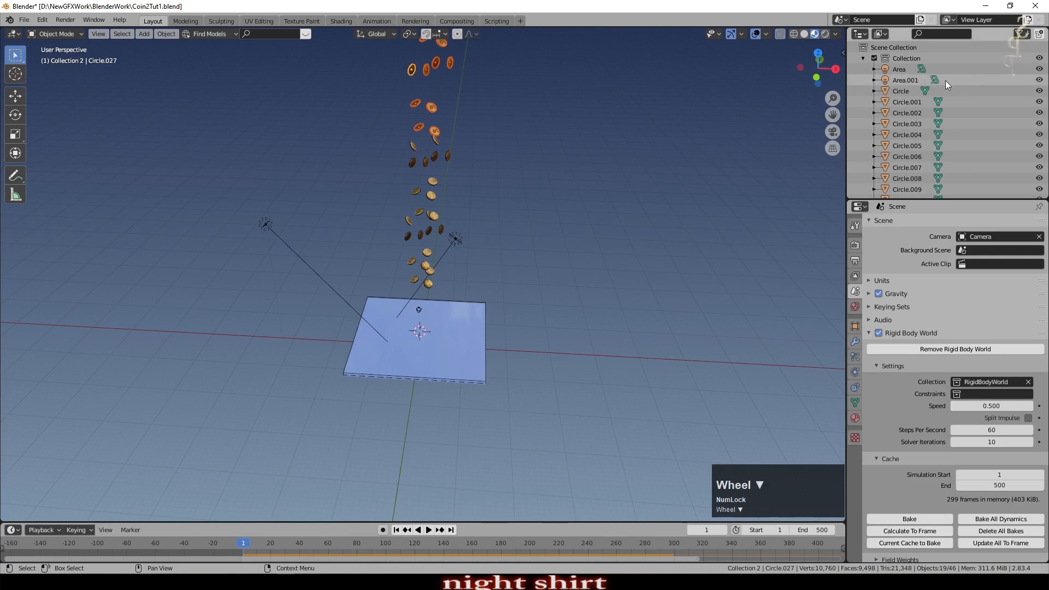
{"action": "left_click", "coordinate": [907, 91]}
{"action": "scroll", "coordinate": [939, 103], "scroll_direction": "down", "scroll_amount": 10}
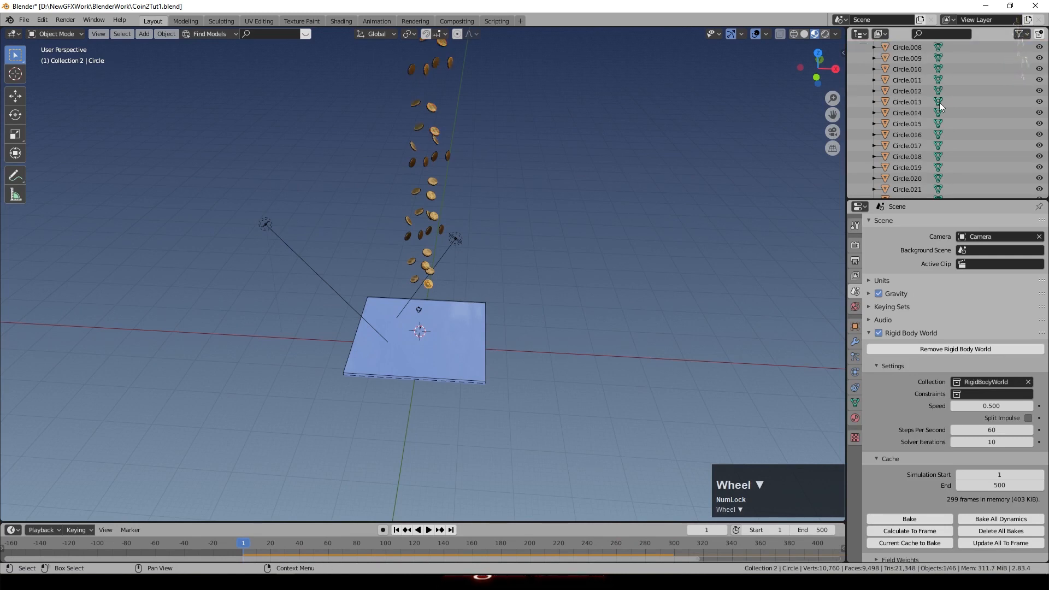
{"action": "left_click", "coordinate": [911, 155], "text": "shift"}
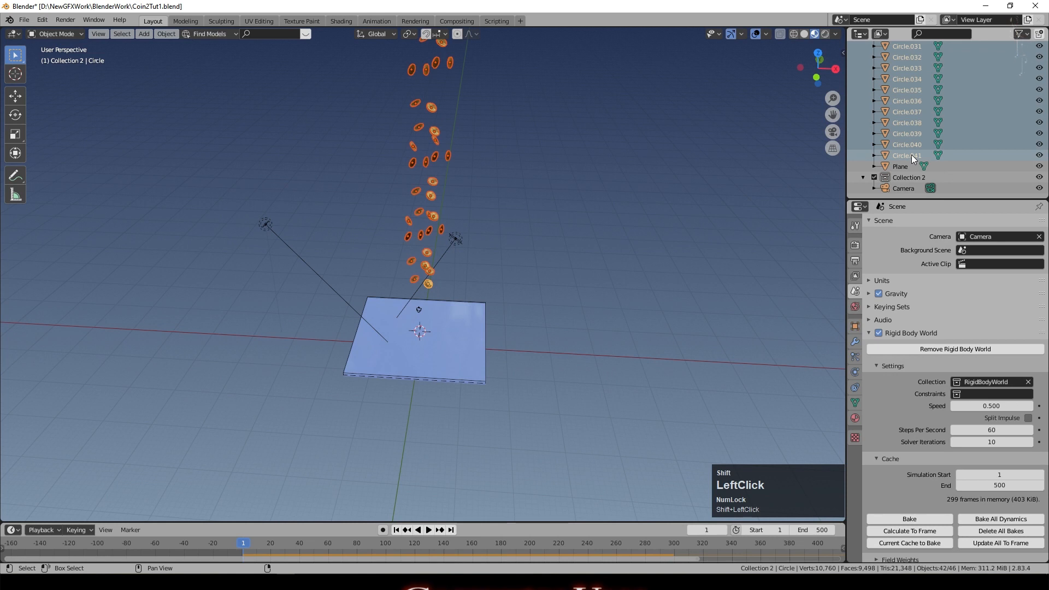
Step: Move the selected coins into a new collection named Coins and collapse that collection in the outliner
{"action": "key", "text": "m"}
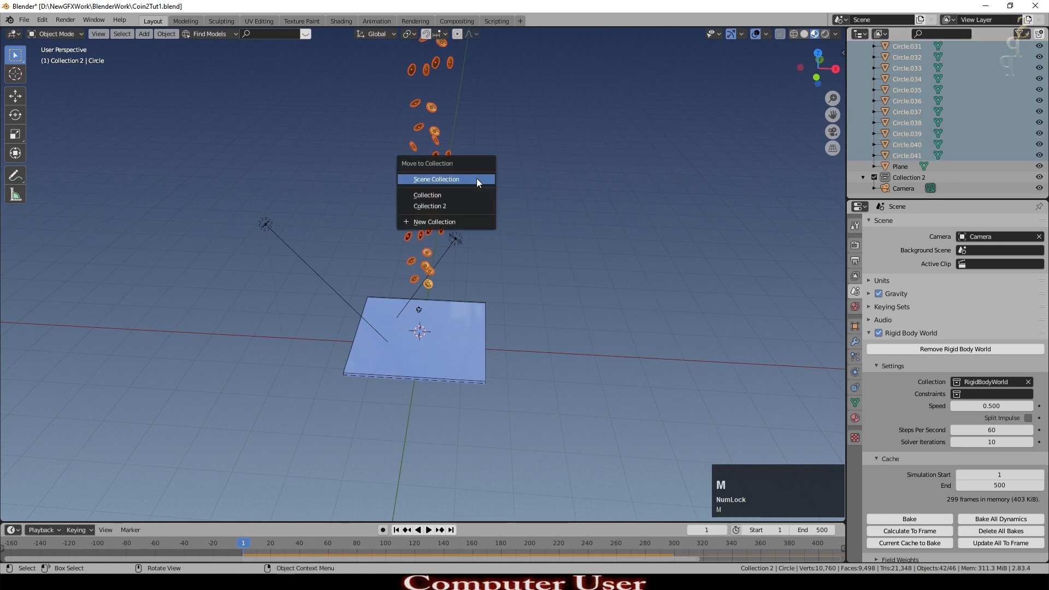
{"action": "left_click", "coordinate": [464, 221]}
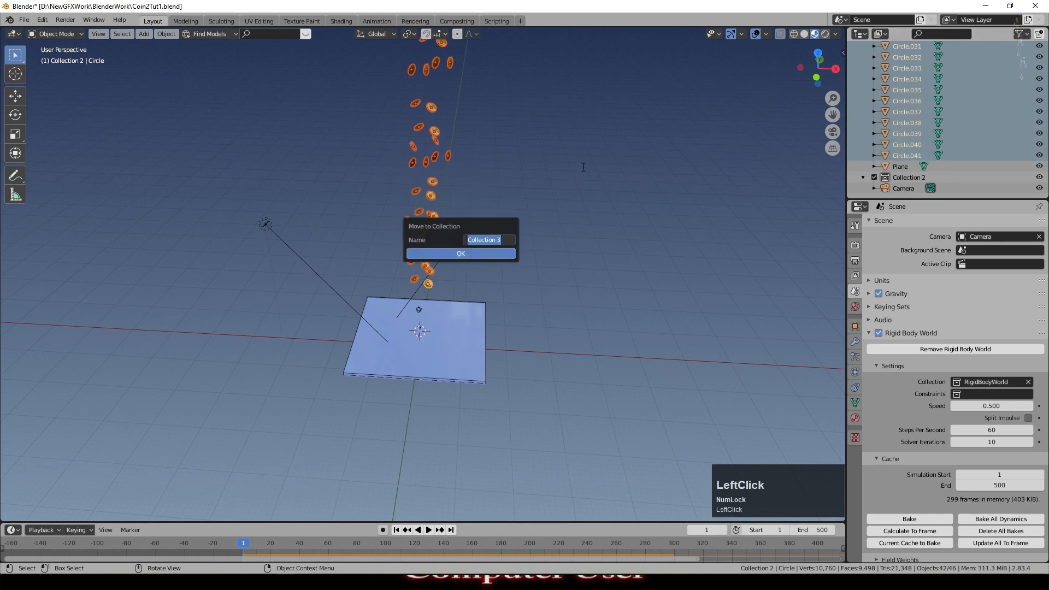
{"action": "type", "text": "Col"}
{"action": "key", "text": "Return"}
{"action": "left_click", "coordinate": [481, 253]}
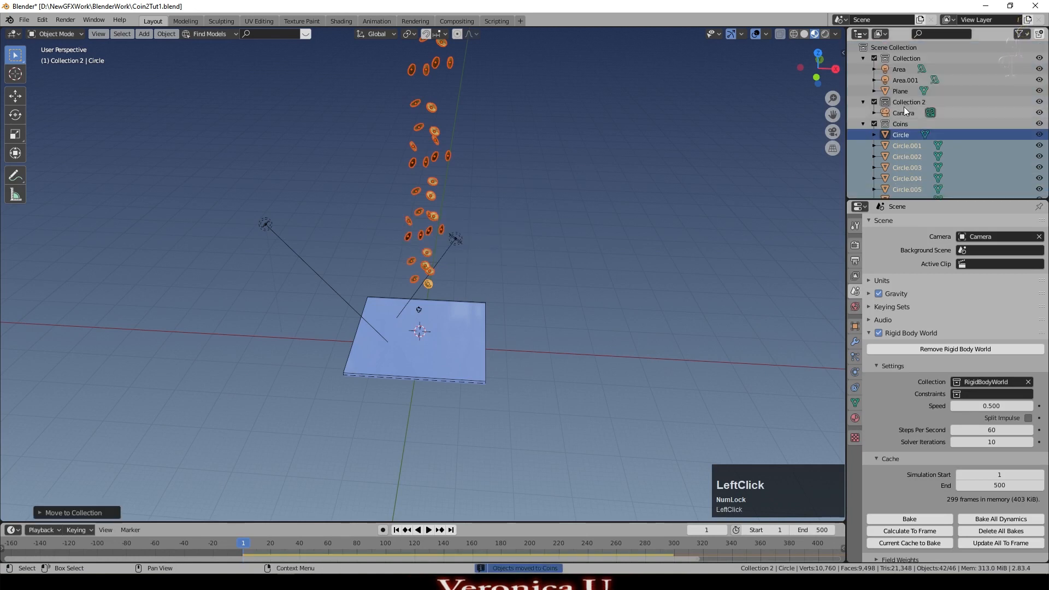
{"action": "left_click", "coordinate": [864, 122]}
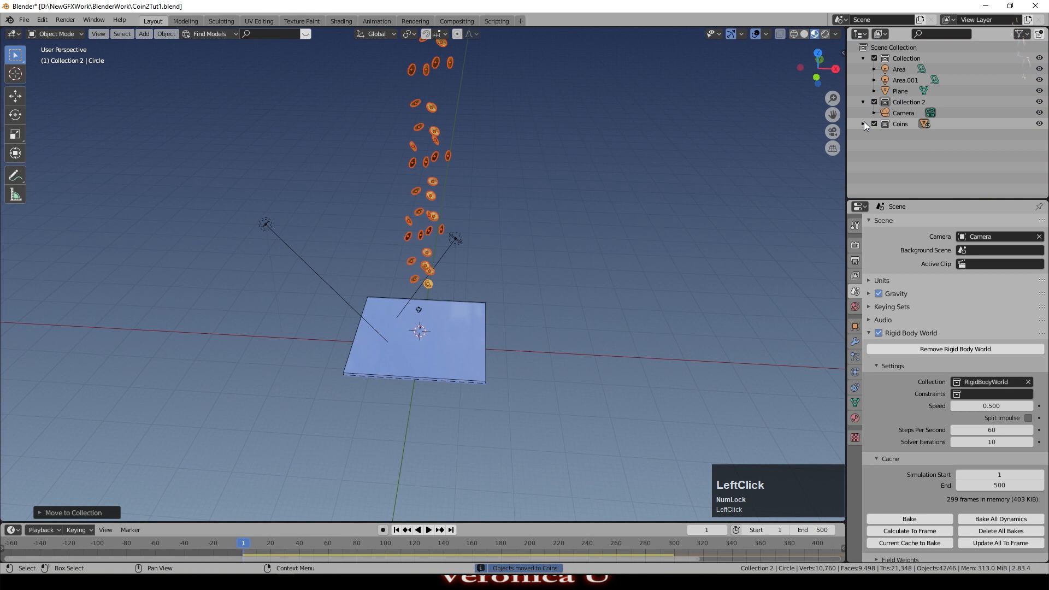
Step: Raise the whole coin column about 12.6 m straight up above the slab in front view
{"action": "key", "text": "KP_1"}
{"action": "key", "text": "g"}
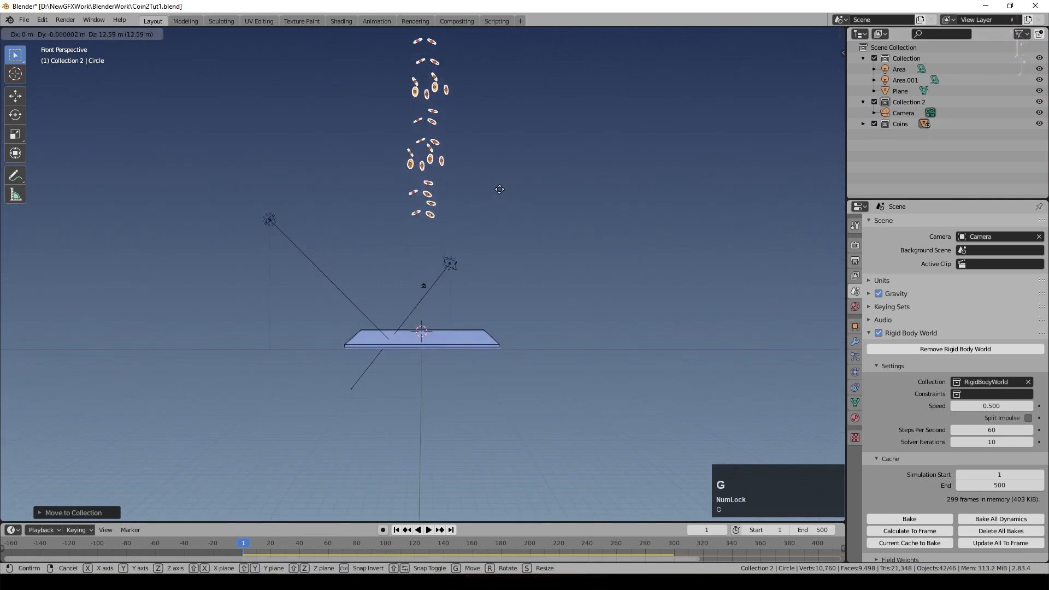
{"action": "left_click", "coordinate": [499, 190]}
{"action": "middle_click_drag", "start_coordinate": [521, 170], "coordinate": [520, 241], "text": "shift"}
Step: Add a cube and place it just below the lowest coins, at a height of about 27.3 m
{"action": "key", "text": "shift+a"}
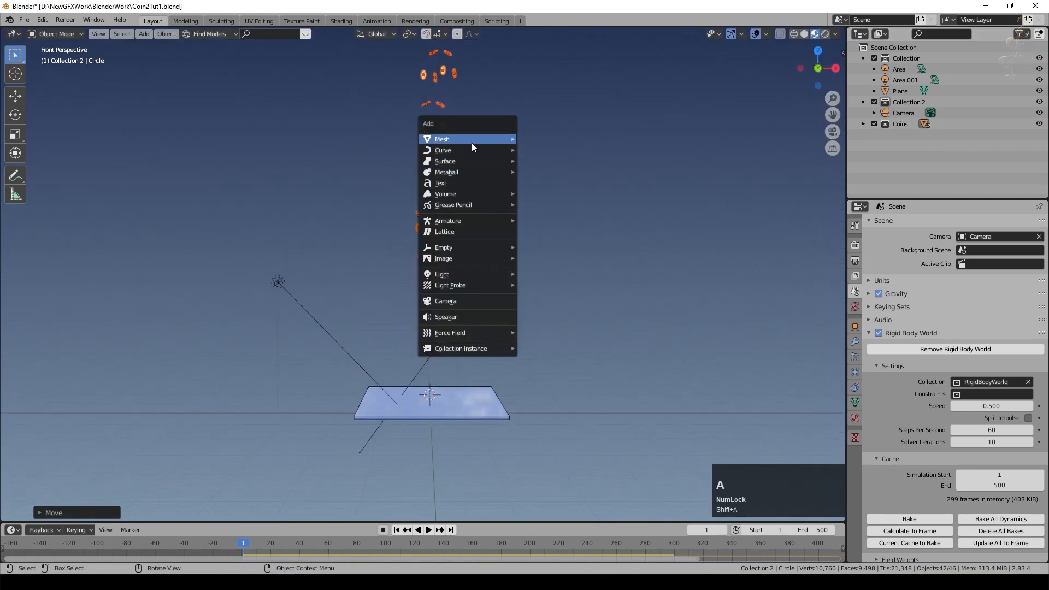
{"action": "mouse_move", "coordinate": [471, 143]}
{"action": "left_click", "coordinate": [556, 146]}
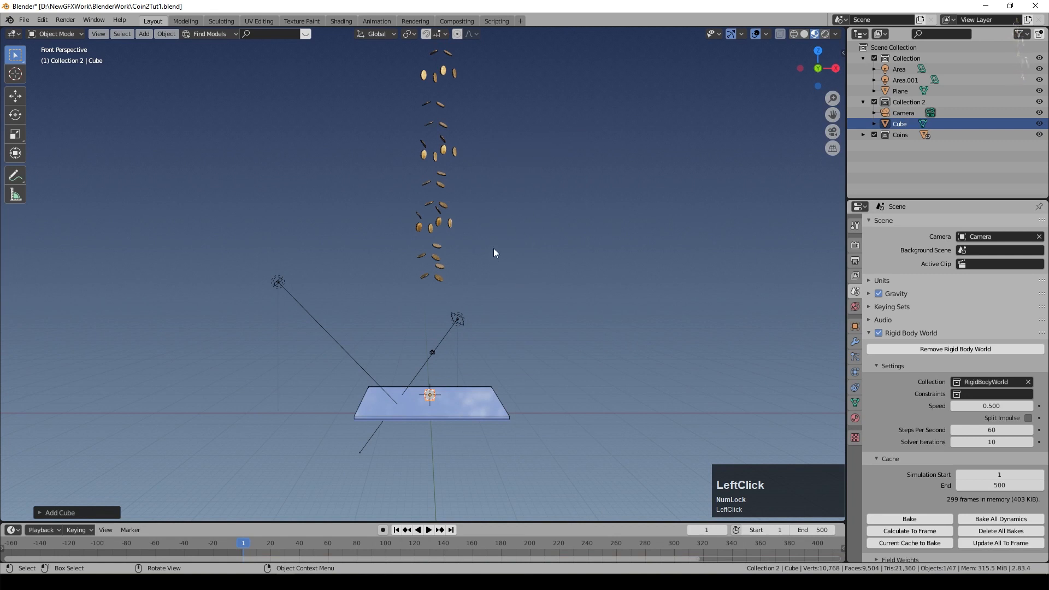
{"action": "key", "text": "g"}
{"action": "left_click", "coordinate": [499, 183]}
Step: Rotate the new cube about 44° in front view so one corner points up towards the coins
{"action": "scroll", "coordinate": [525, 193], "scroll_direction": "up", "scroll_amount": 5}
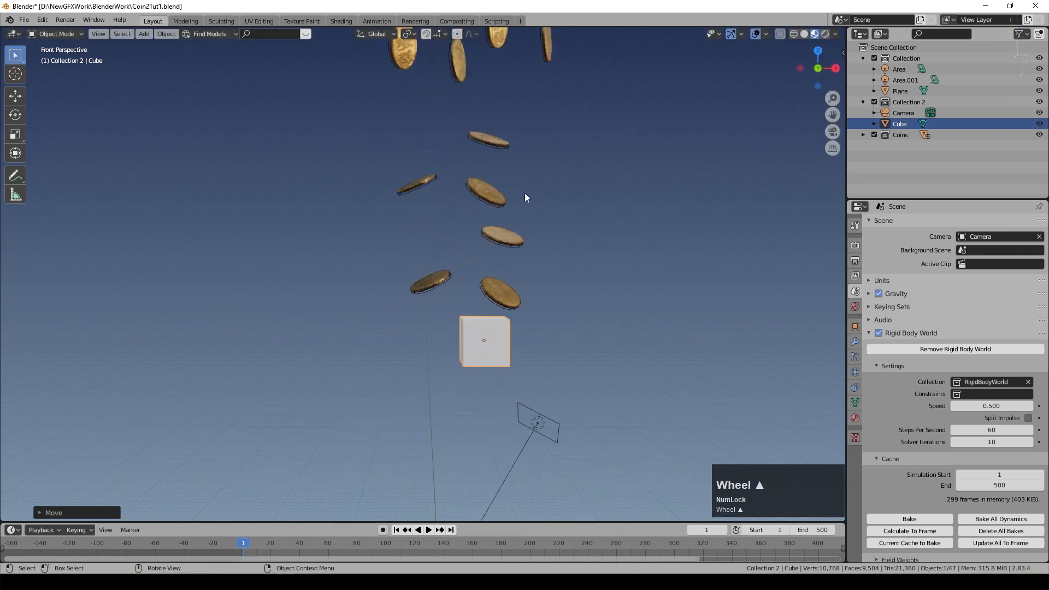
{"action": "scroll", "coordinate": [525, 198], "scroll_direction": "up", "scroll_amount": 2}
{"action": "key", "text": "r"}
{"action": "left_click", "coordinate": [600, 299]}
{"action": "scroll", "coordinate": [599, 300], "scroll_direction": "down", "scroll_amount": 2}
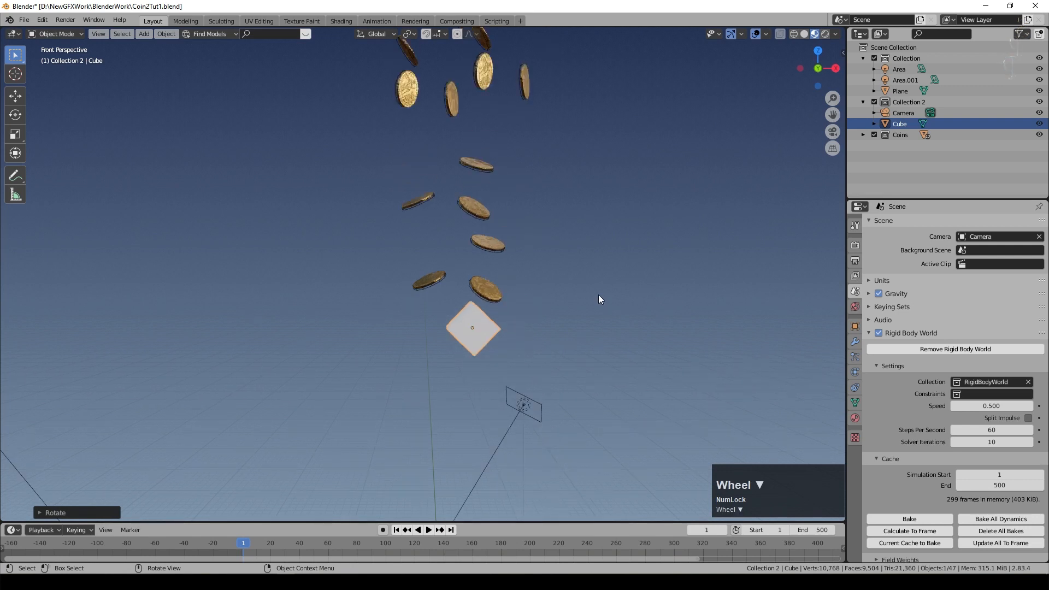
Step: Turn off Show in Renders and all Ray Visibility options for the cube, keeping it shown in viewports
{"action": "left_click", "coordinate": [855, 403]}
{"action": "left_click", "coordinate": [855, 326]}
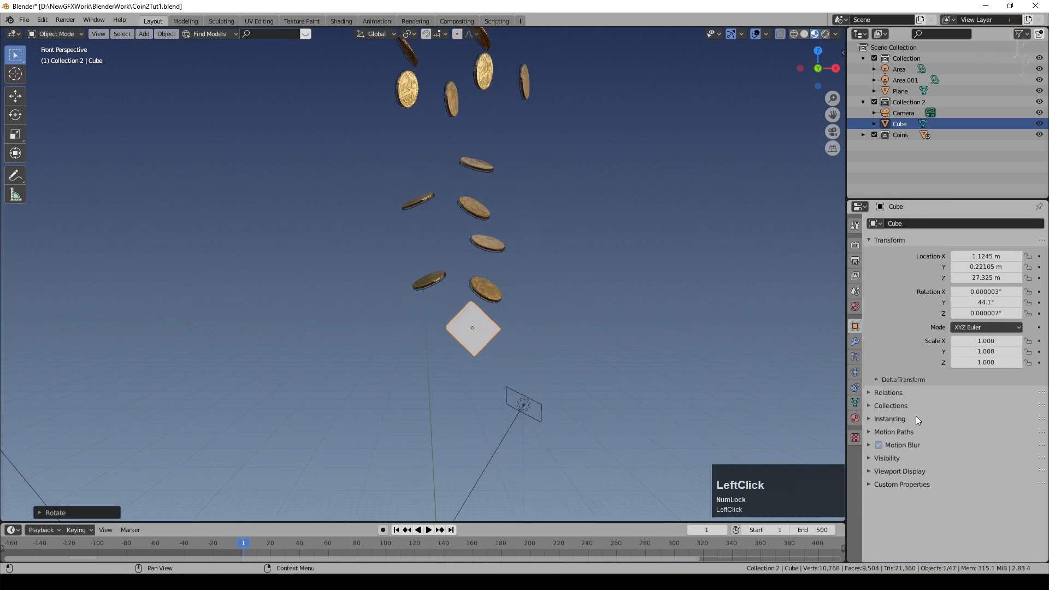
{"action": "left_click", "coordinate": [873, 458]}
{"action": "scroll", "coordinate": [930, 418], "scroll_direction": "down", "scroll_amount": 2}
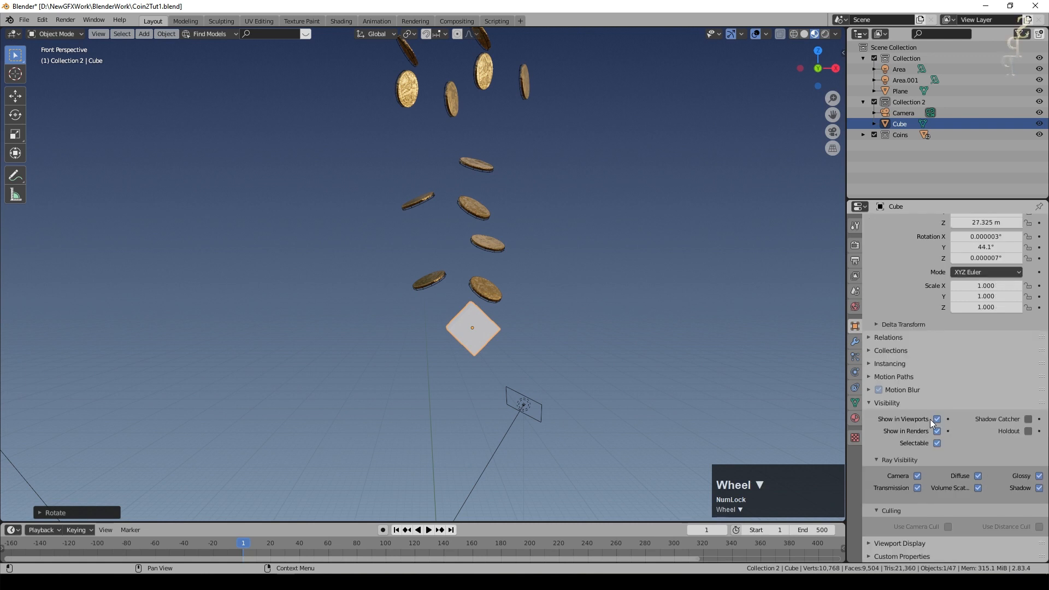
{"action": "left_click", "coordinate": [938, 431]}
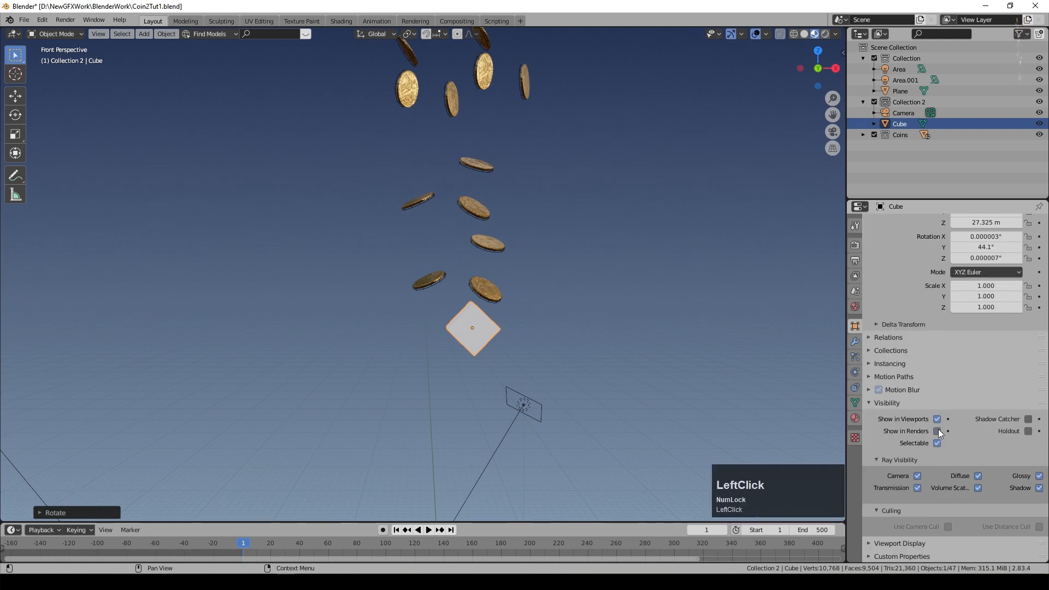
{"action": "left_click_drag", "start_coordinate": [982, 485], "coordinate": [982, 477]}
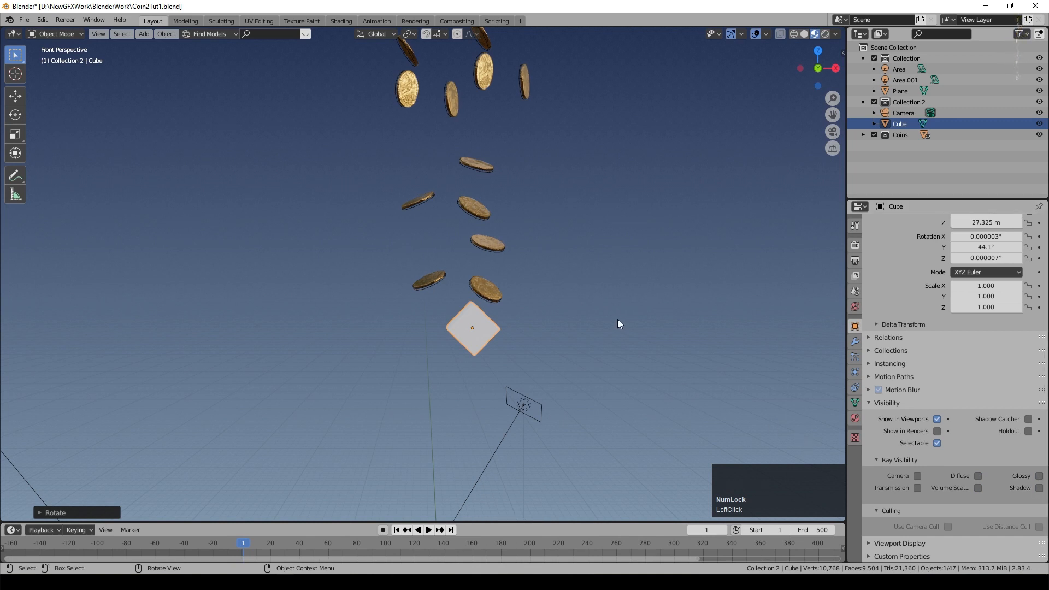
Step: Duplicate the cube beside the coins at a height of about 37.4 m and rotate the copy to about 3.7° on Y
{"action": "middle_click_drag", "start_coordinate": [648, 274], "coordinate": [631, 366]}
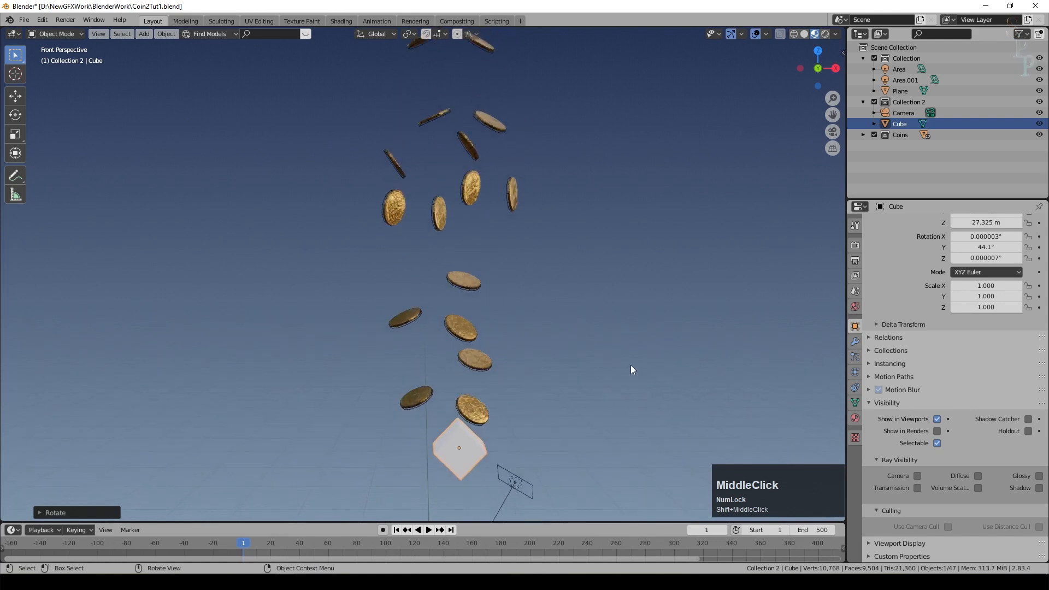
{"action": "scroll", "coordinate": [612, 377], "scroll_direction": "down", "scroll_amount": 2}
{"action": "key", "text": "shift+d"}
{"action": "left_click", "coordinate": [573, 286]}
{"action": "key", "text": "r"}
{"action": "left_click", "coordinate": [569, 265]}
Step: Duplicate the second cube farther up the coin column, on its opposite side, at a height of about 54.3 m
{"action": "middle_click_drag", "start_coordinate": [554, 290], "coordinate": [552, 382], "text": "shift"}
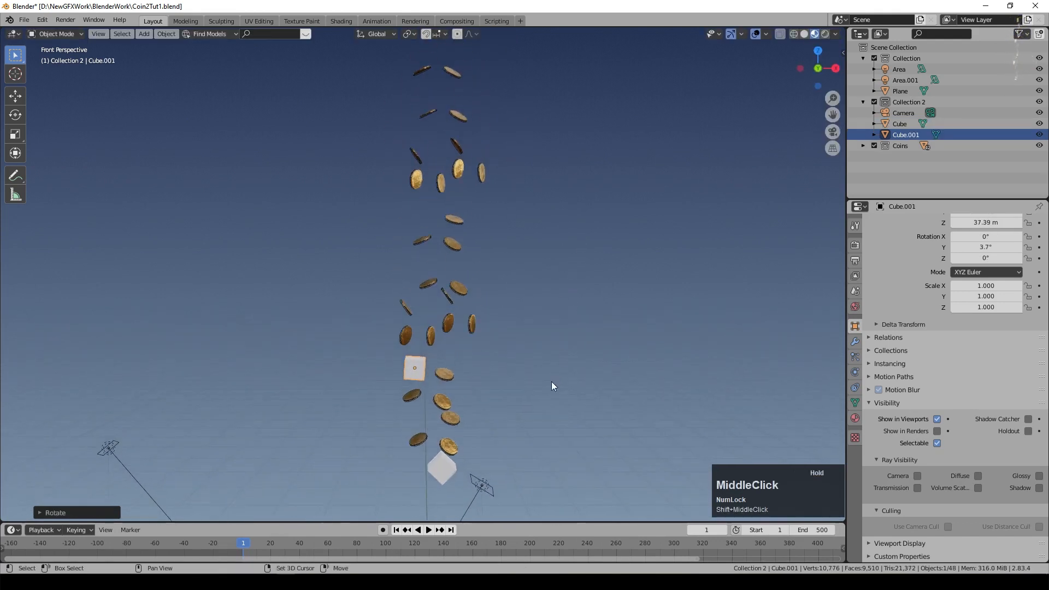
{"action": "key", "text": "shift+d"}
{"action": "left_click", "coordinate": [601, 211]}
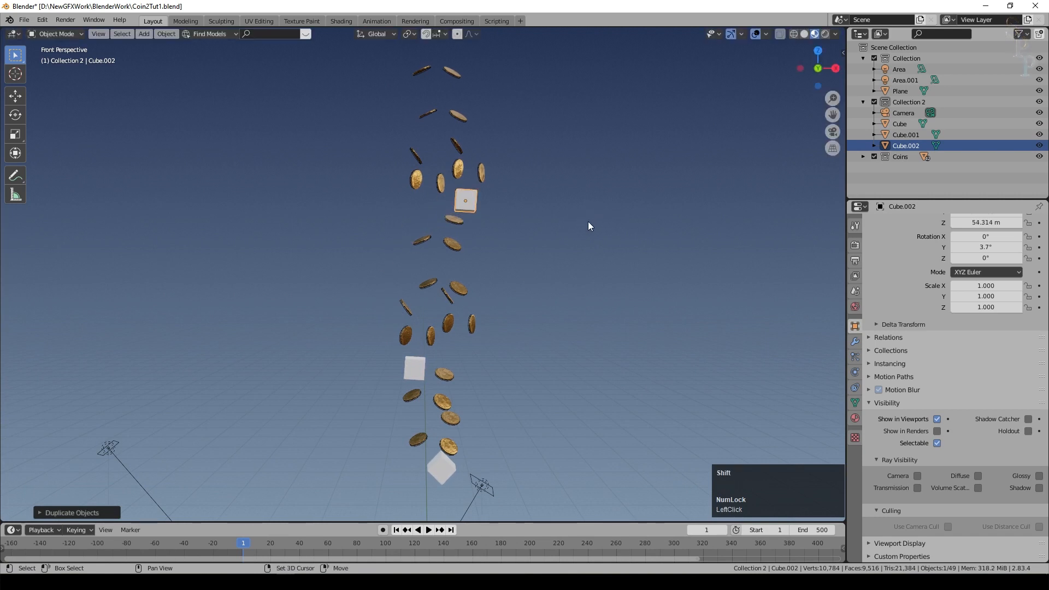
Step: Duplicate another cube higher in the column at about 69.8 m and rotate it to about -32.7° on Y
{"action": "middle_click_drag", "start_coordinate": [630, 251], "coordinate": [635, 308], "text": "shift"}
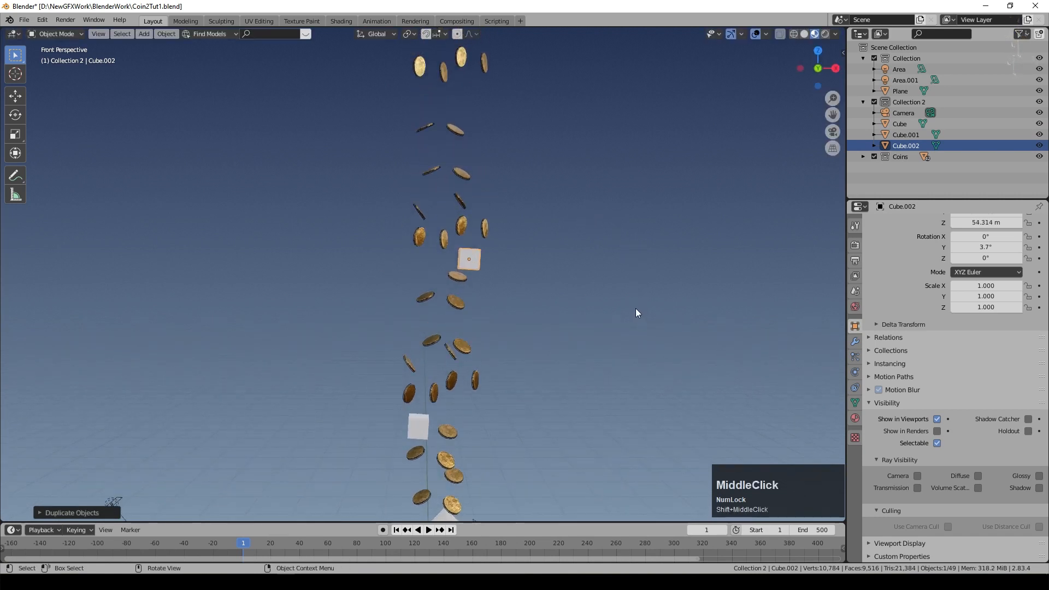
{"action": "key", "text": "shift+d"}
{"action": "left_click", "coordinate": [606, 152]}
{"action": "key", "text": "r"}
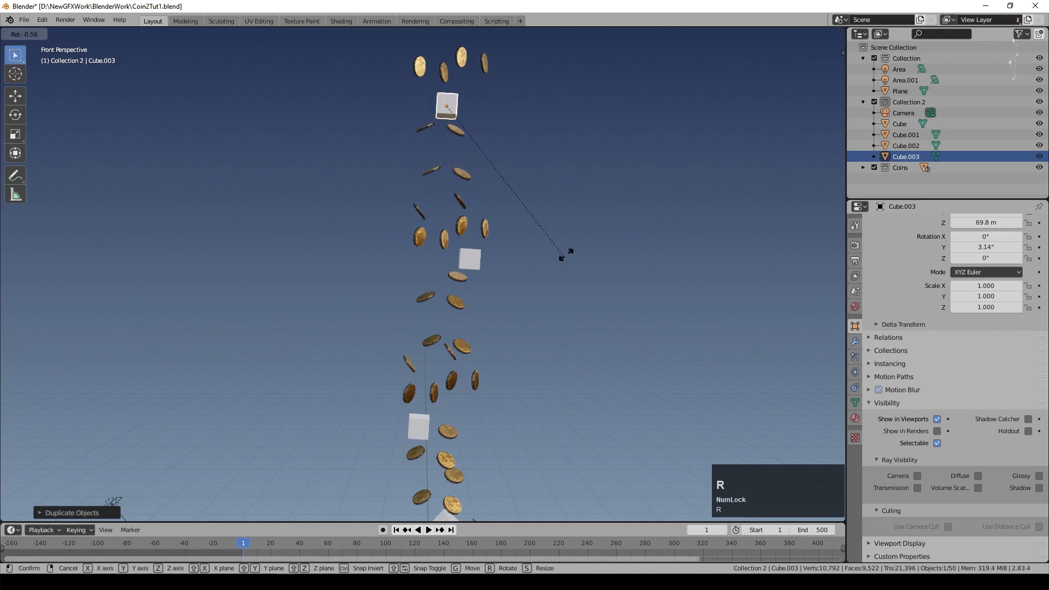
{"action": "left_click", "coordinate": [607, 153]}
Step: Give the lowest cube rigid body physics and set its type to Passive
{"action": "scroll", "coordinate": [579, 243], "scroll_direction": "down", "scroll_amount": 2}
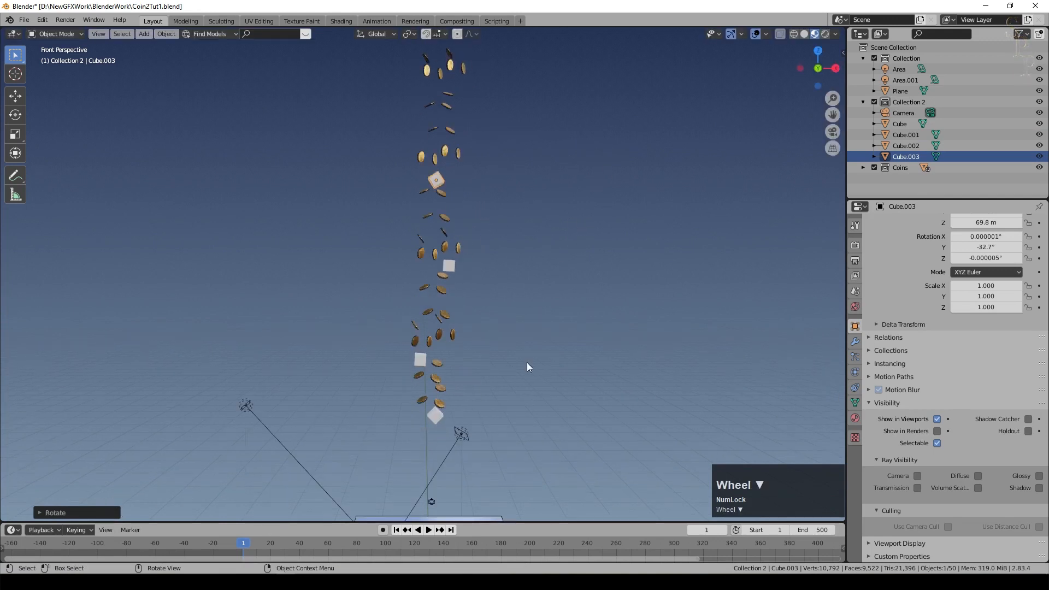
{"action": "left_click", "coordinate": [434, 416]}
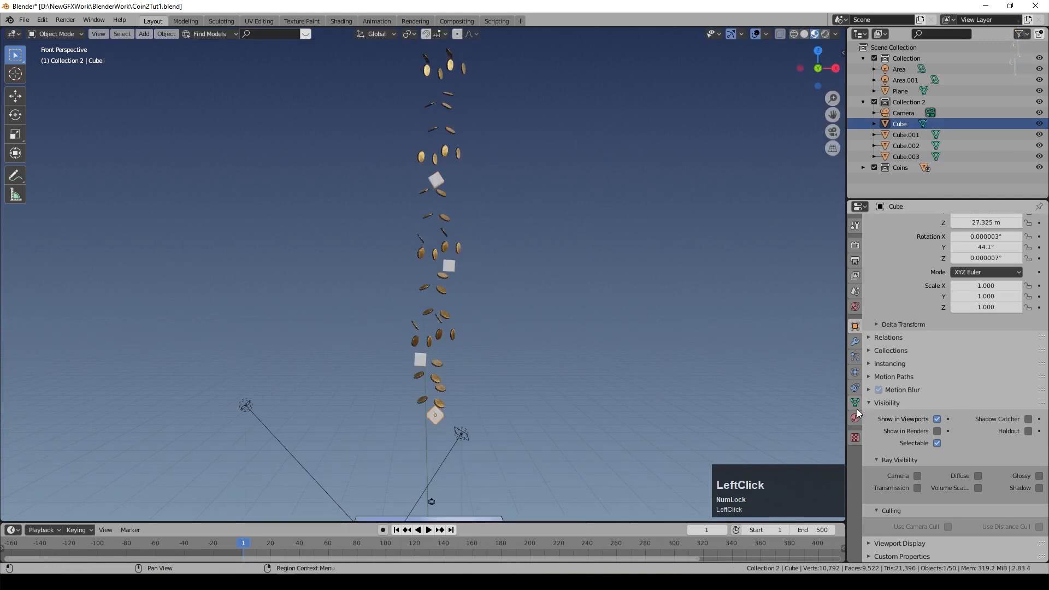
{"action": "left_click", "coordinate": [855, 374]}
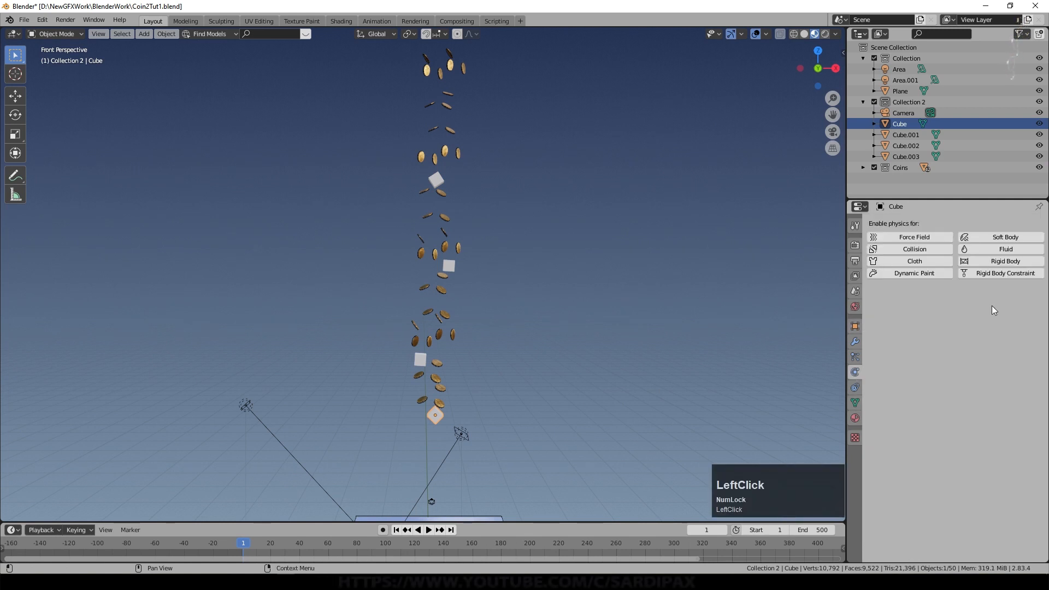
{"action": "left_click", "coordinate": [996, 263]}
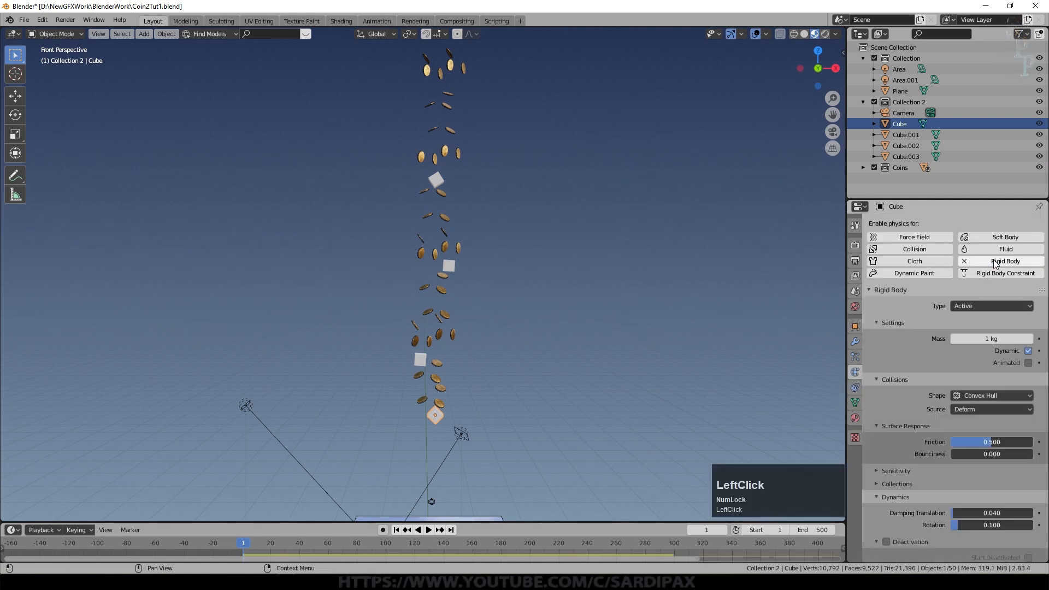
{"action": "left_click", "coordinate": [995, 306]}
{"action": "left_click", "coordinate": [981, 334]}
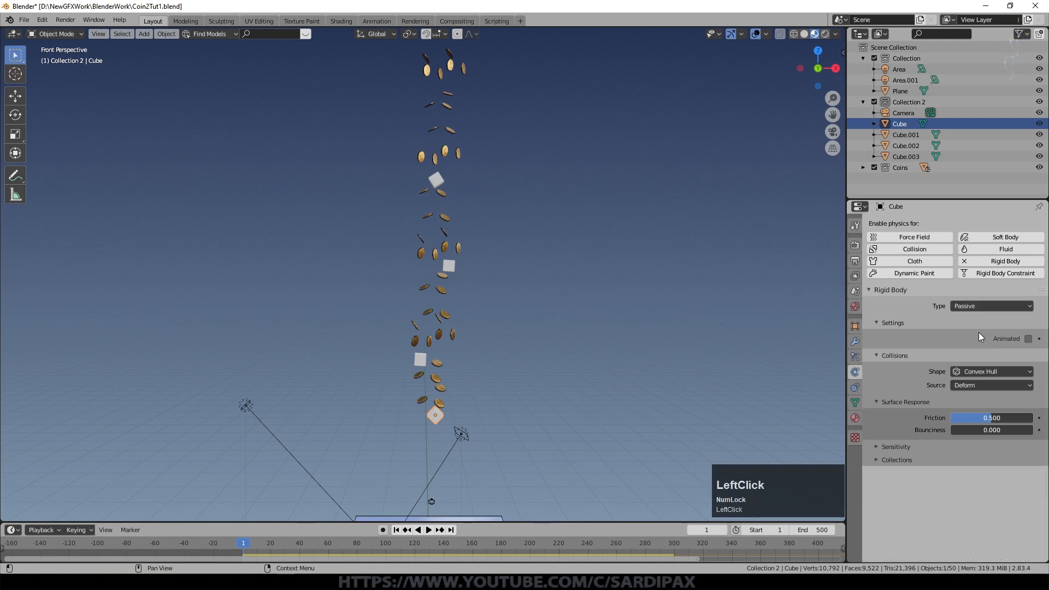
Step: Select all four cubes, with the lowest cube as the active object
{"action": "left_click", "coordinate": [435, 180]}
{"action": "left_click", "coordinate": [450, 266], "text": "shift"}
{"action": "left_click", "coordinate": [421, 358], "text": "shift"}
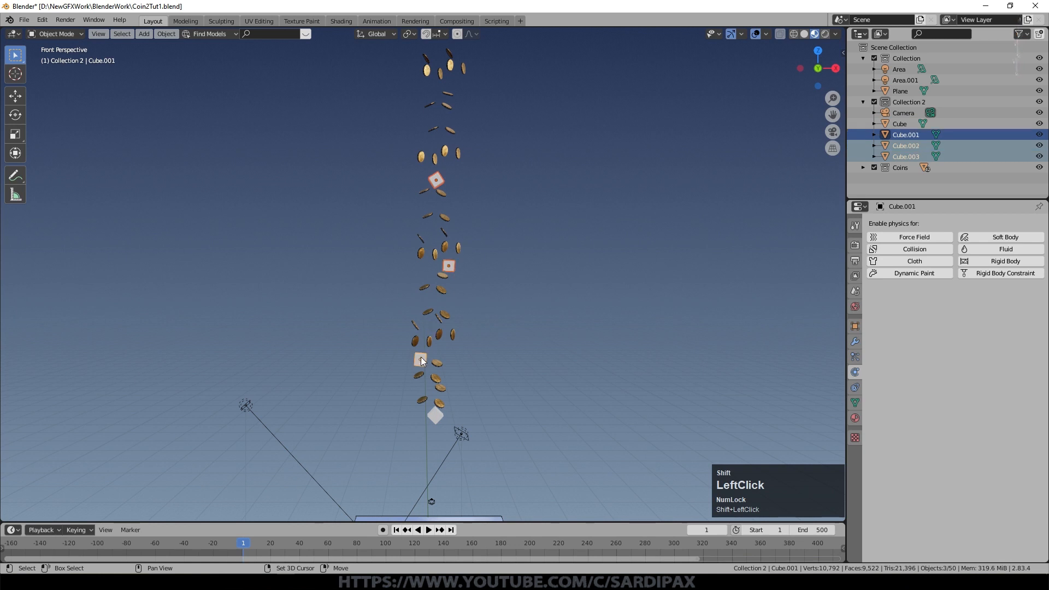
{"action": "left_click", "coordinate": [435, 416], "text": "shift"}
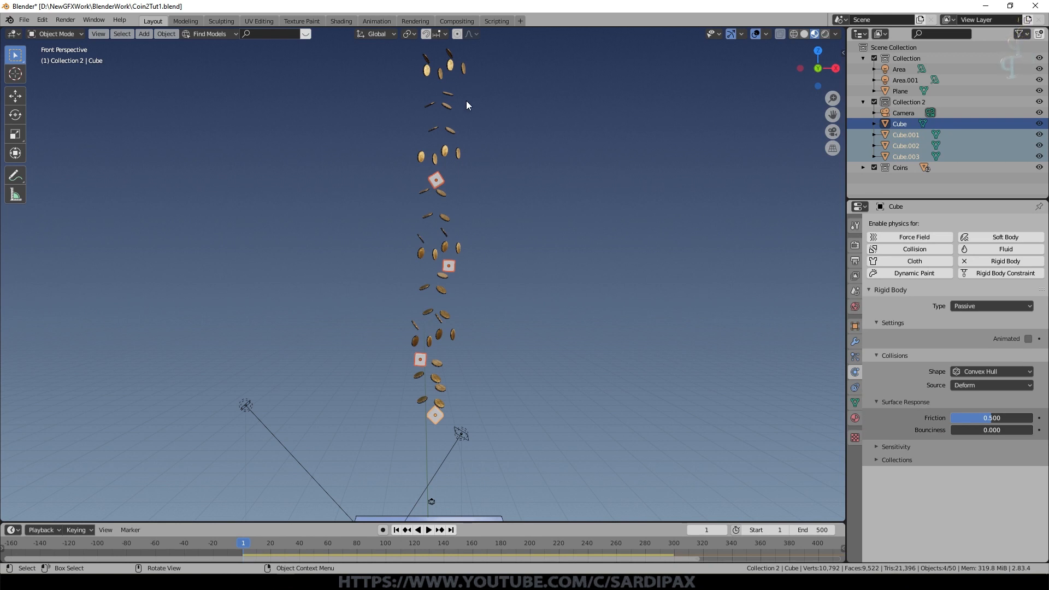
Step: Make the second-lowest cube active to compare its physics settings, and return the active role to the lowest cube
{"action": "middle_click", "coordinate": [426, 368], "text": "shift"}
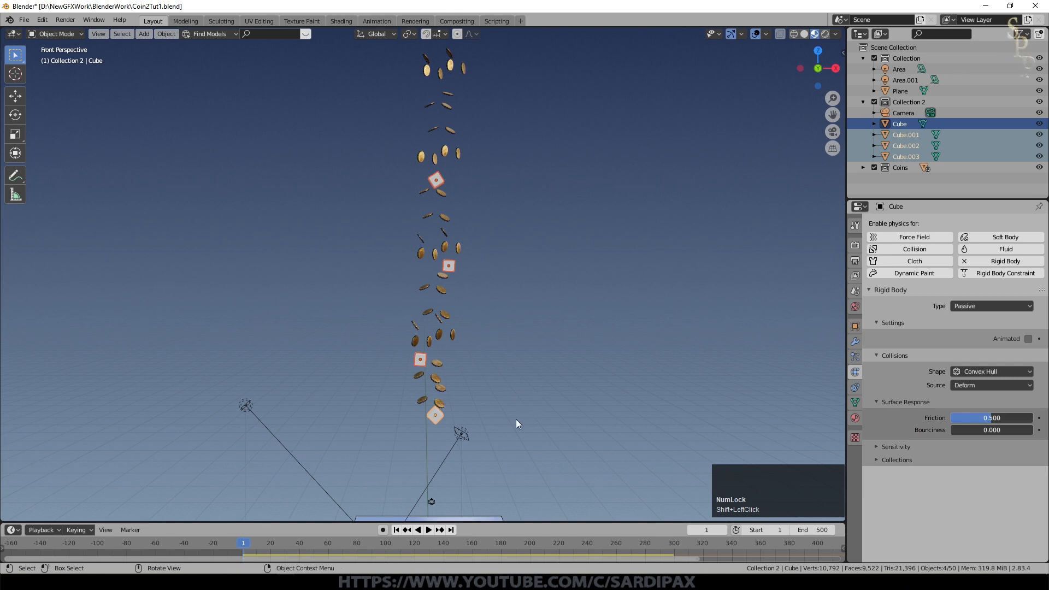
{"action": "scroll", "coordinate": [515, 418], "scroll_direction": "up", "scroll_amount": 5}
{"action": "middle_click_drag", "start_coordinate": [572, 428], "coordinate": [603, 190], "text": "shift"}
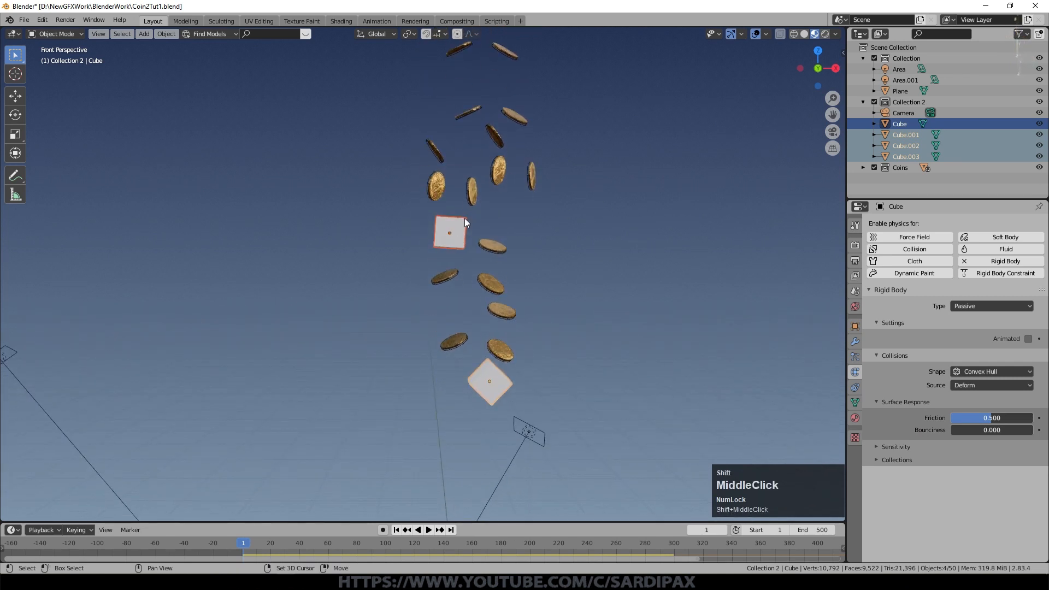
{"action": "scroll", "coordinate": [543, 199], "scroll_direction": "down", "scroll_amount": 5}
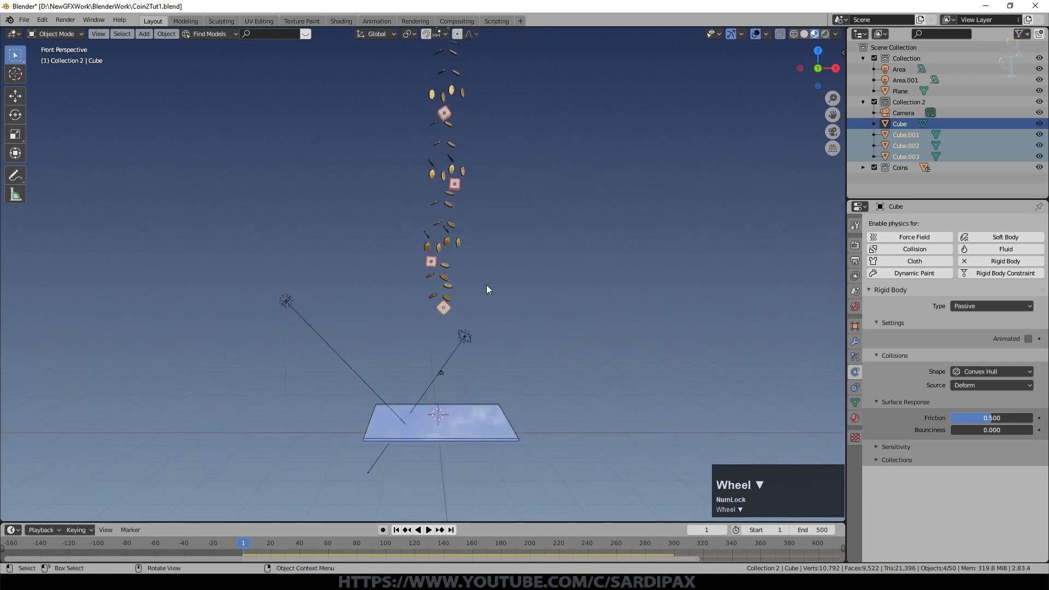
{"action": "scroll", "coordinate": [523, 336], "scroll_direction": "up", "scroll_amount": 6}
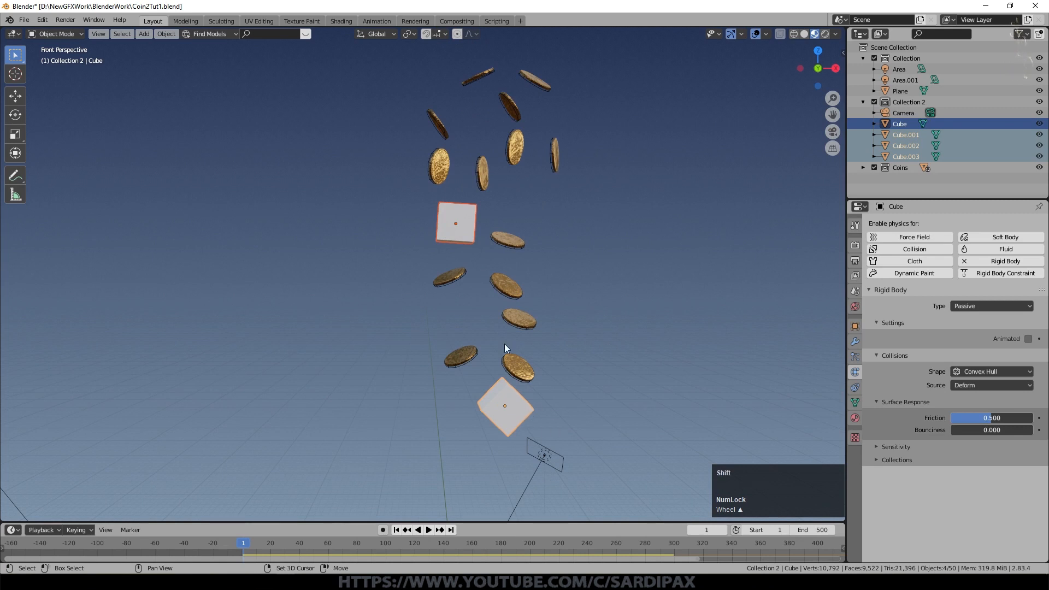
{"action": "left_click", "coordinate": [467, 232], "text": "shift"}
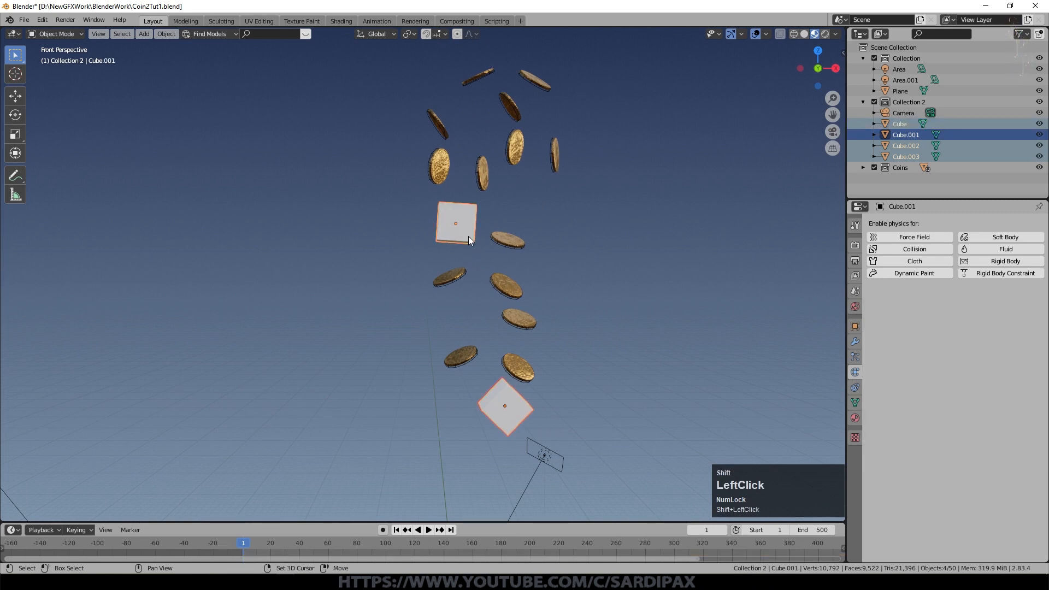
{"action": "left_click", "coordinate": [516, 422], "text": "shift"}
Step: Copy the lowest cube's rigid body settings to the other three cubes and check them on the second-lowest cube
{"action": "scroll", "coordinate": [465, 343], "scroll_direction": "down", "scroll_amount": 3}
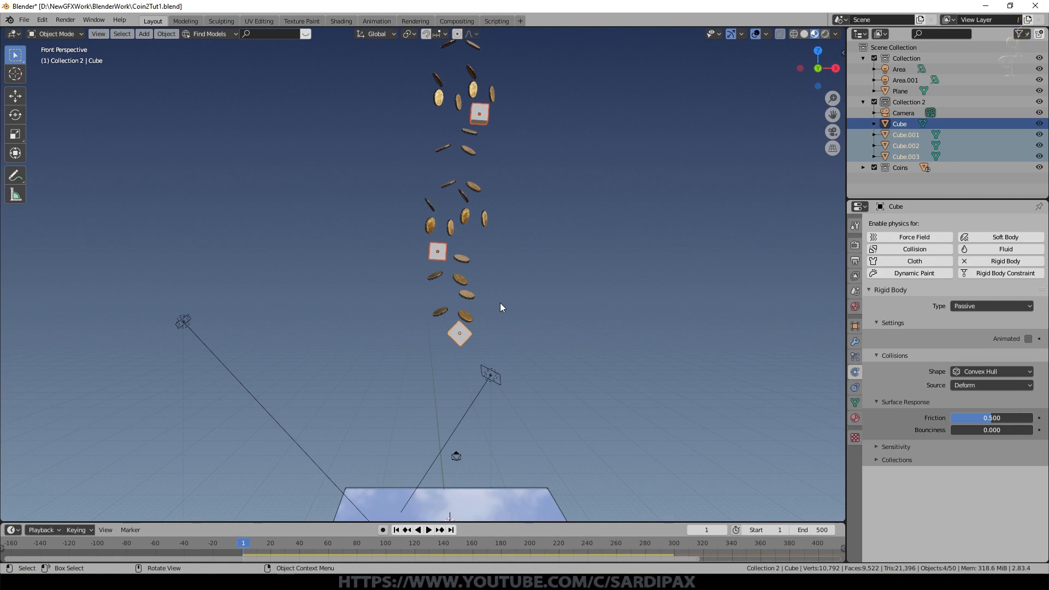
{"action": "key", "text": "F3"}
{"action": "type", "text": "copy"}
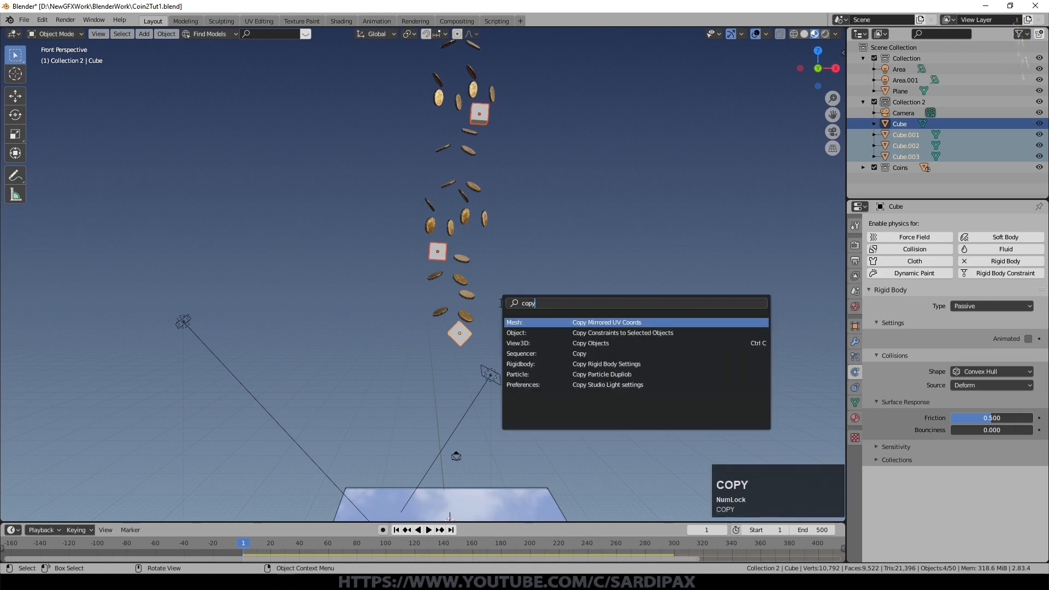
{"action": "left_click", "coordinate": [615, 364]}
{"action": "left_click", "coordinate": [528, 350]}
{"action": "left_click", "coordinate": [441, 252]}
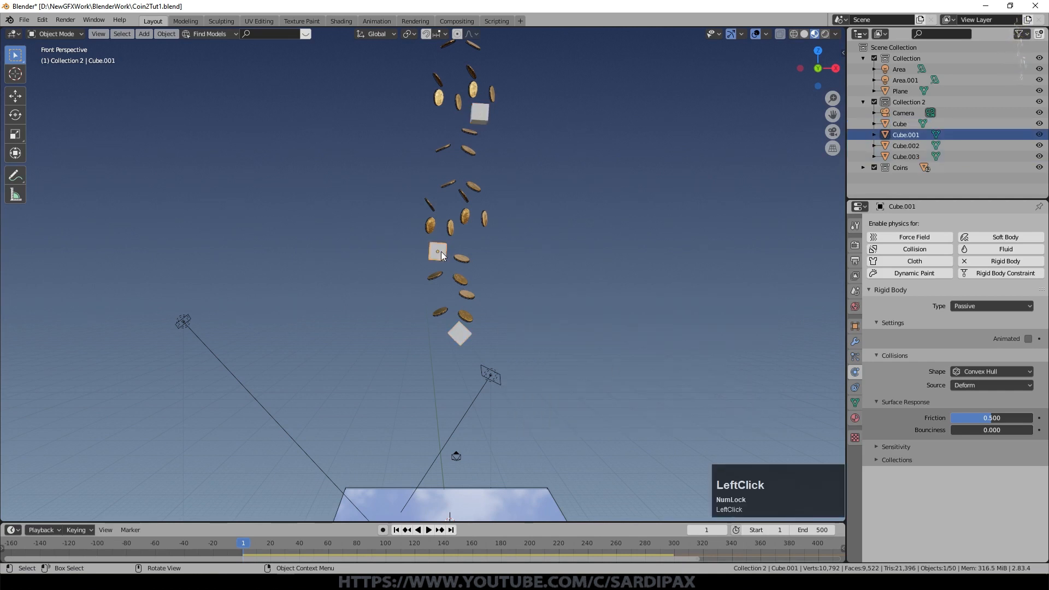
Step: Set the lowest cube's rigid body collision shape to Box
{"action": "left_click", "coordinate": [460, 337]}
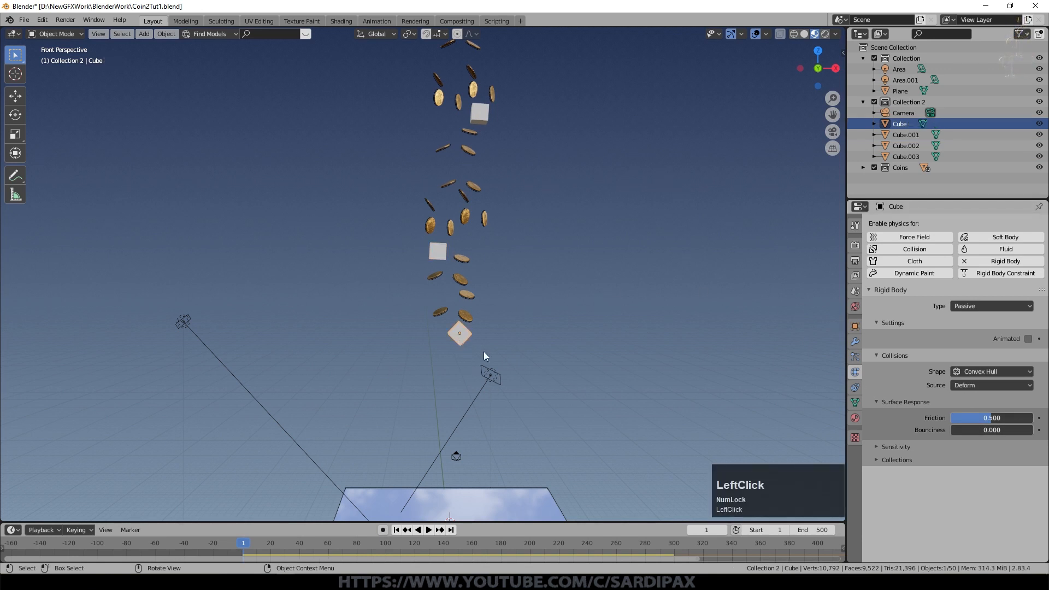
{"action": "left_click", "coordinate": [982, 371]}
{"action": "left_click", "coordinate": [978, 381]}
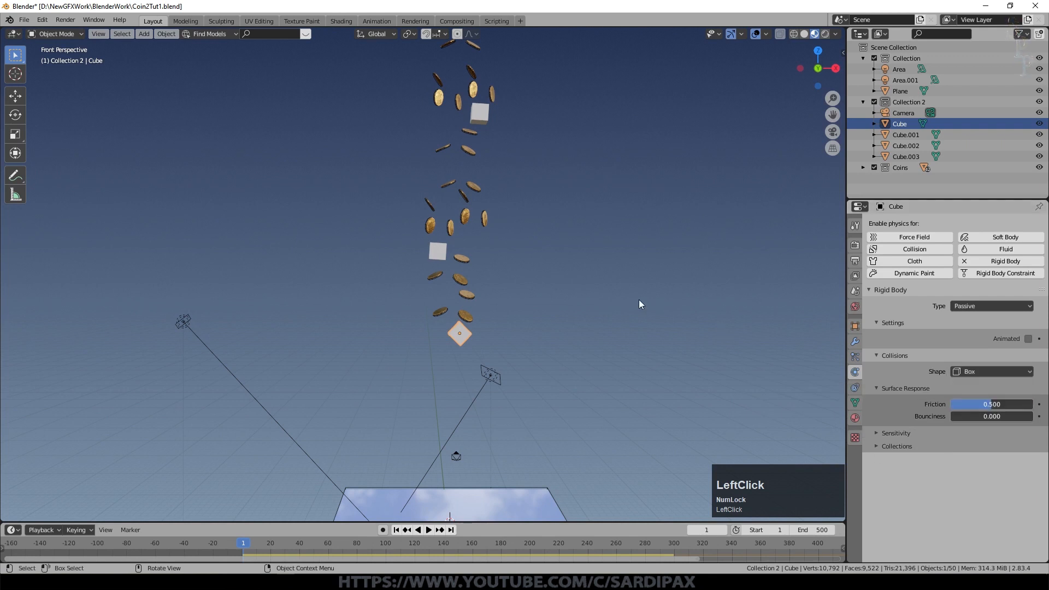
Step: Copy the lowest cube's Box collision shape to the other three cubes with Copy Rigid Body Settings, and check the second-lowest cube
{"action": "middle_click_drag", "start_coordinate": [651, 283], "coordinate": [855, 158], "text": "shift"}
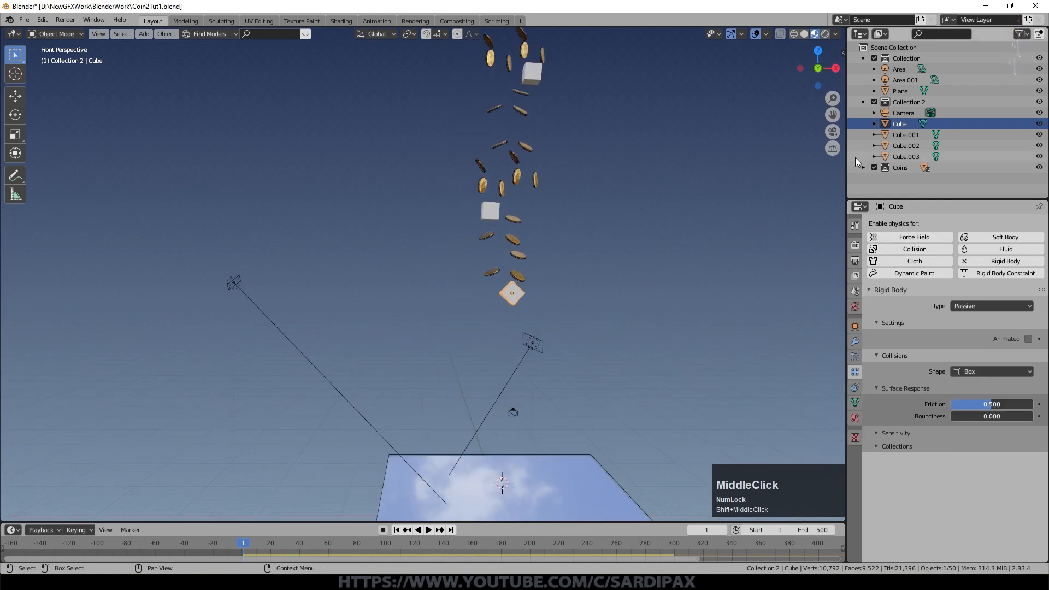
{"action": "left_click", "coordinate": [896, 157], "text": "shift"}
{"action": "scroll", "coordinate": [631, 194], "scroll_direction": "down", "scroll_amount": 2}
{"action": "scroll", "coordinate": [665, 322], "scroll_direction": "up", "scroll_amount": 3}
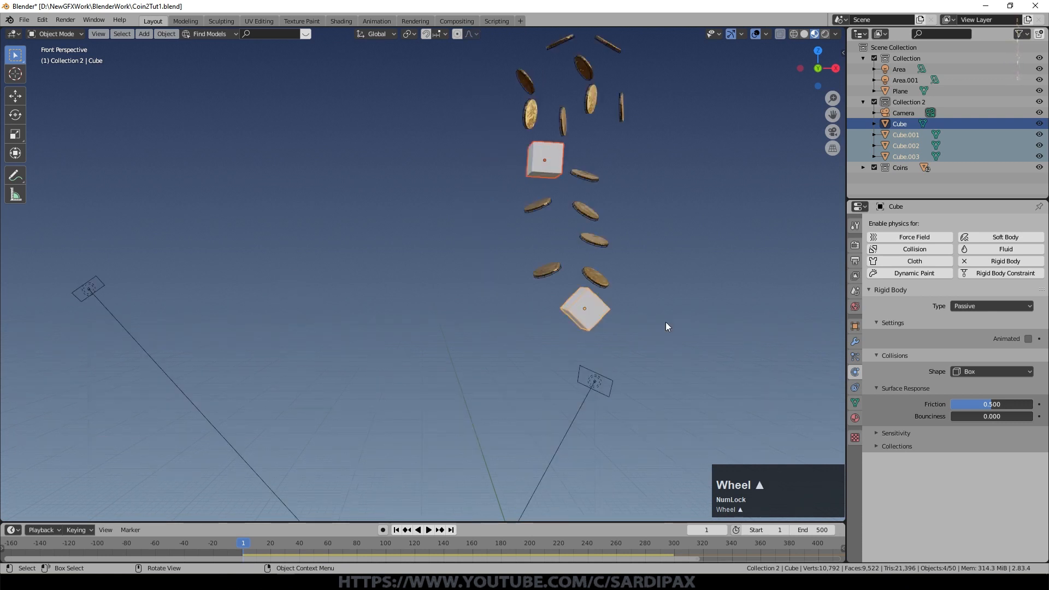
{"action": "key", "text": "F3"}
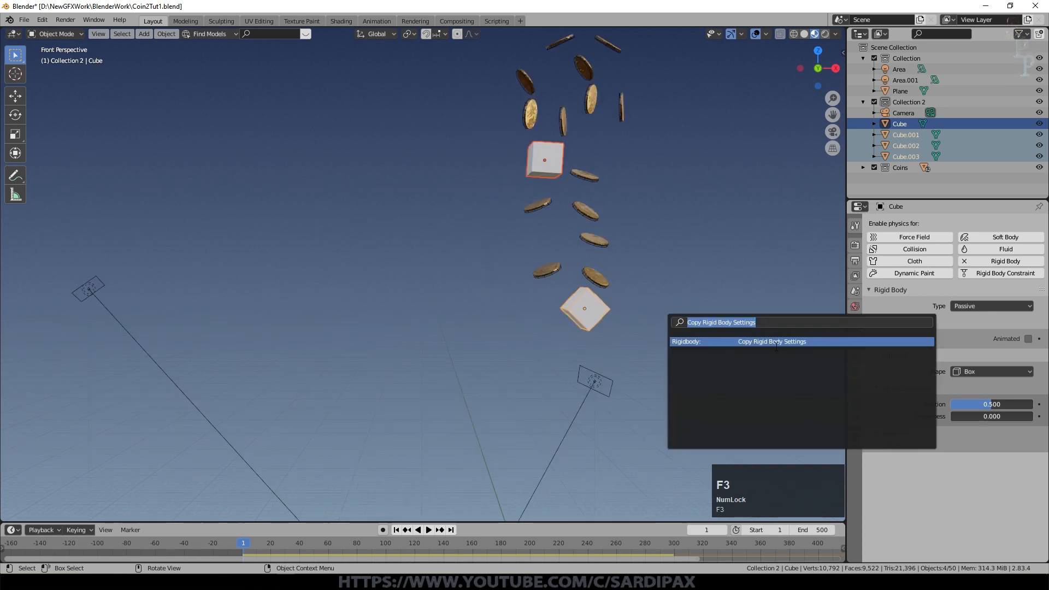
{"action": "left_click", "coordinate": [774, 342]}
{"action": "left_click", "coordinate": [544, 159]}
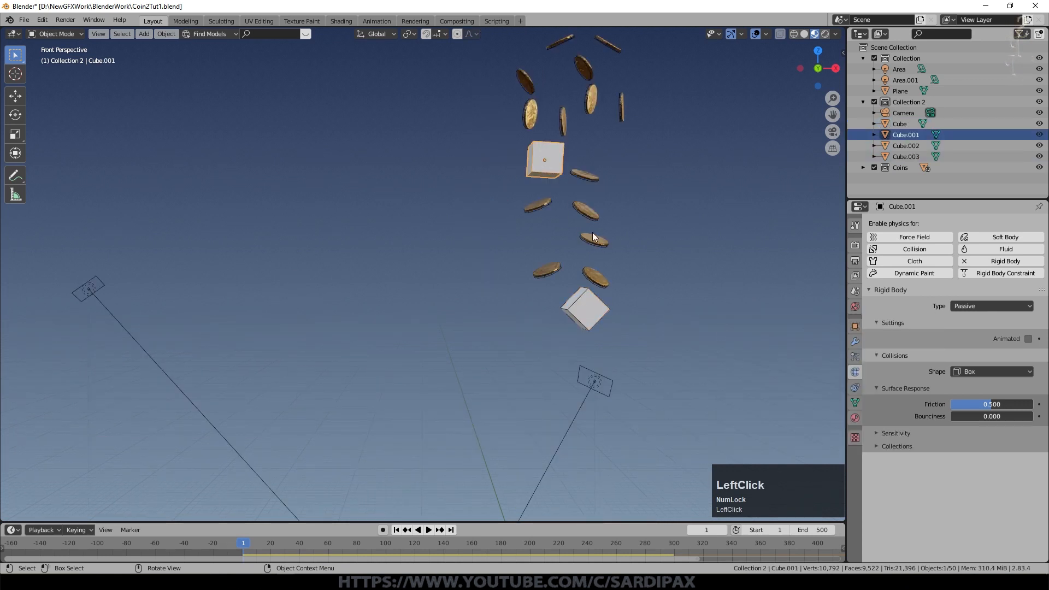
Step: Play the coin simulation and watch it from an angled view and the front view
{"action": "middle_click_drag", "start_coordinate": [655, 290], "coordinate": [583, 284]}
{"action": "scroll", "coordinate": [583, 283], "scroll_direction": "up", "scroll_amount": 2}
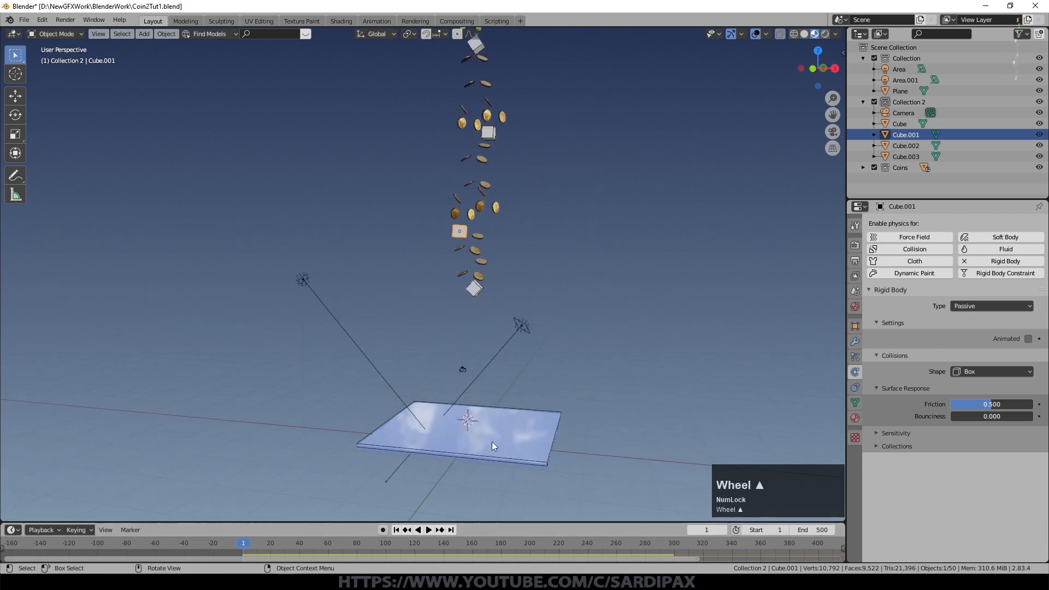
{"action": "key", "text": "space"}
{"action": "mouse_move", "coordinate": [575, 306]}
{"action": "middle_mouse_down"}
{"action": "mouse_move", "coordinate": [556, 313]}
{"action": "mouse_move", "coordinate": [565, 313]}
{"action": "middle_mouse_up"}
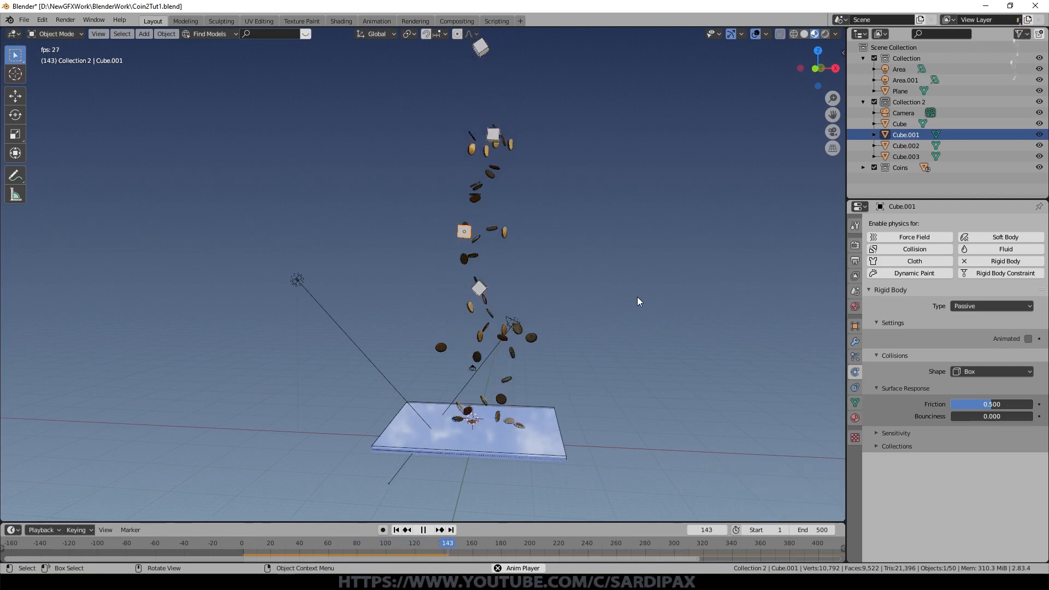
{"action": "scroll", "coordinate": [637, 297], "scroll_direction": "down", "scroll_amount": 3}
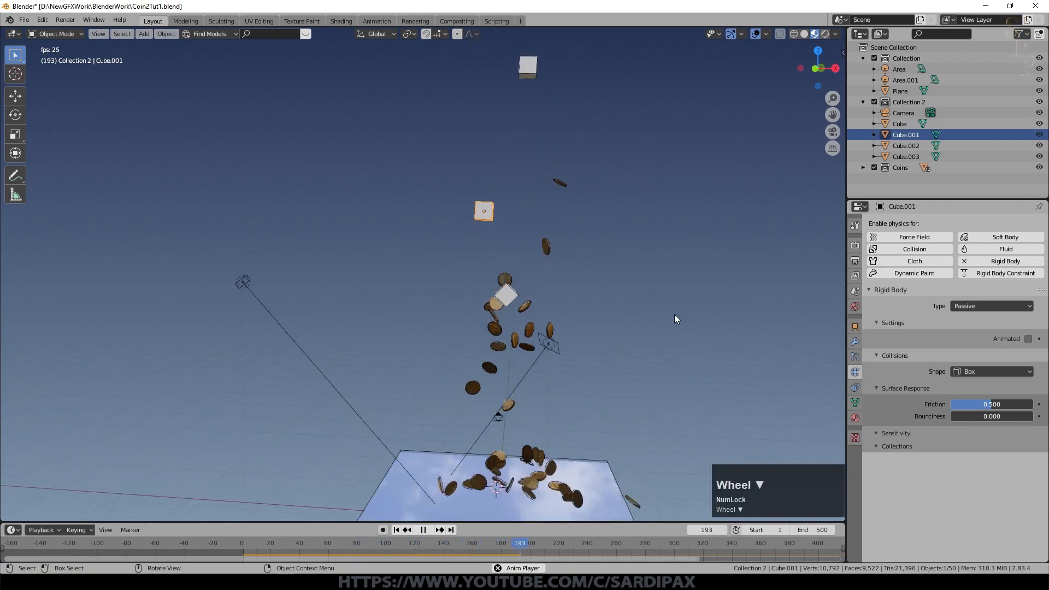
{"action": "key", "text": "KP_1"}
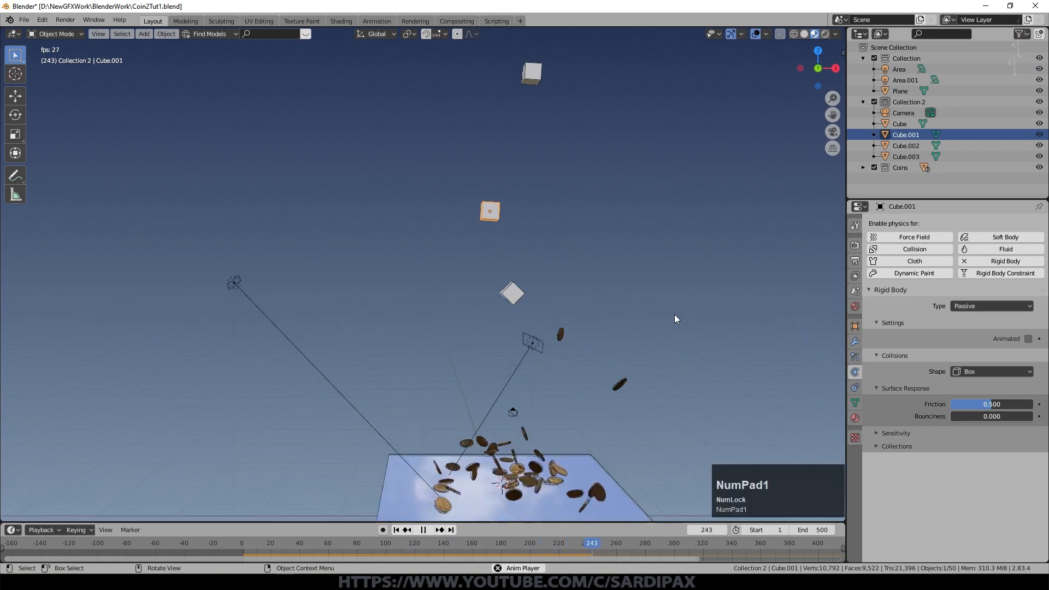
{"action": "scroll", "coordinate": [669, 279], "scroll_direction": "down", "scroll_amount": 4}
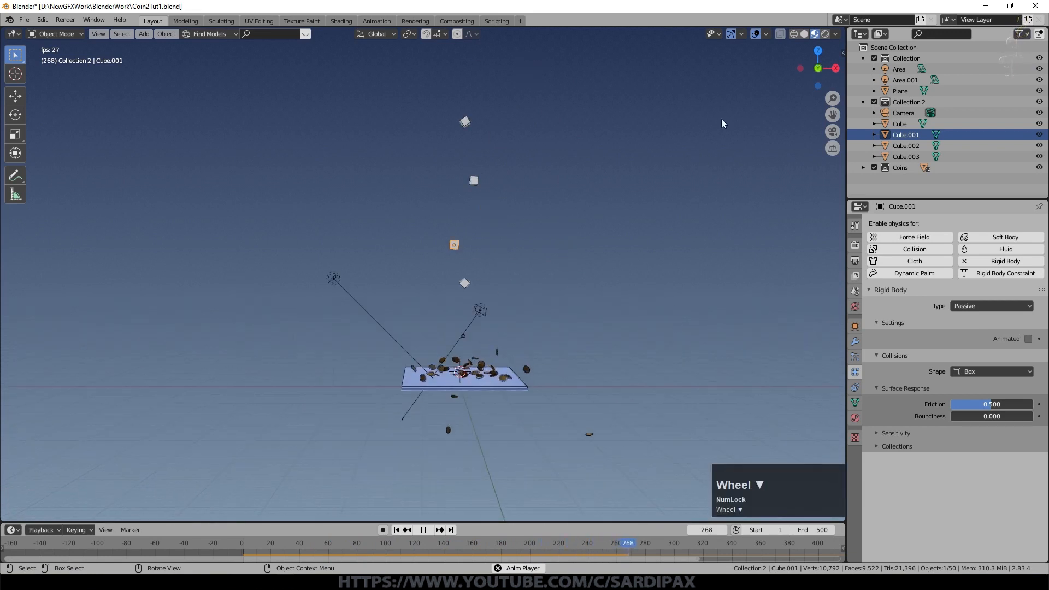
Step: Preview the falling coins in rendered shading with overlays hidden, pausing playback at frame 163
{"action": "left_click", "coordinate": [825, 35]}
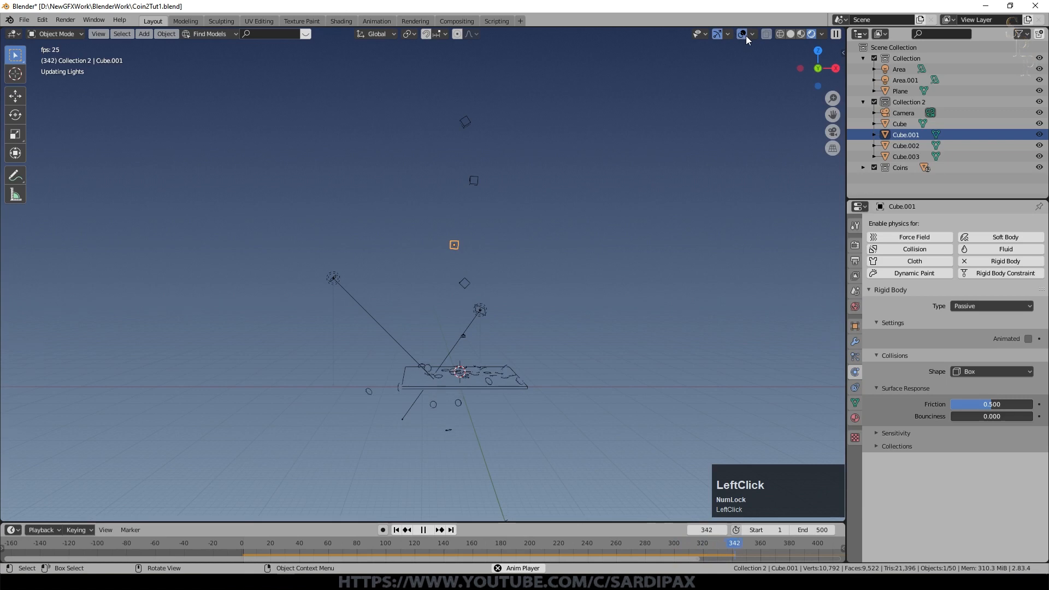
{"action": "scroll", "coordinate": [627, 189], "scroll_direction": "up", "scroll_amount": 2}
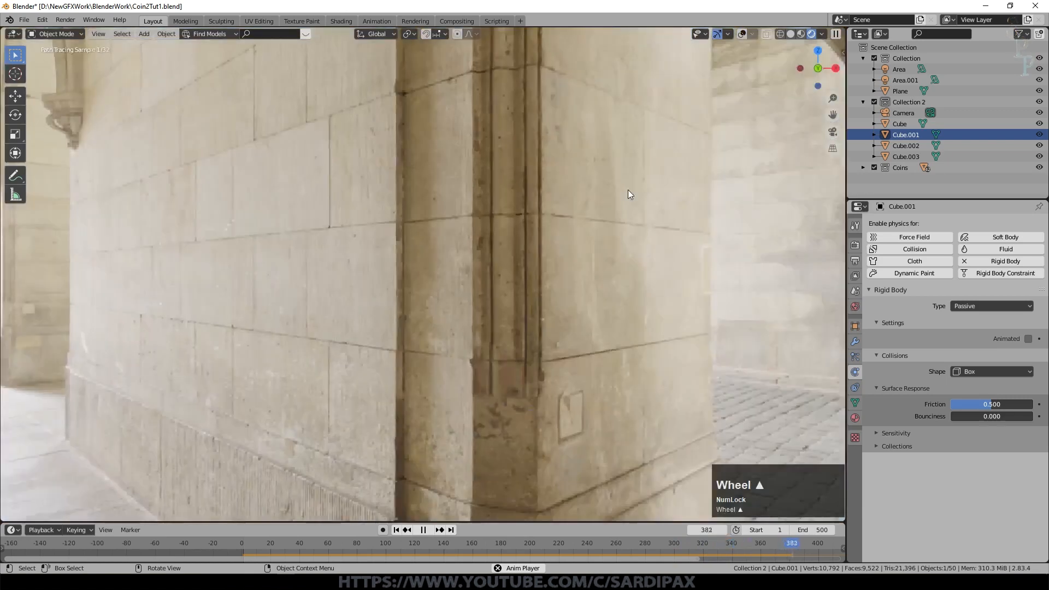
{"action": "scroll", "coordinate": [628, 189], "scroll_direction": "down", "scroll_amount": 1}
{"action": "key", "text": "space"}
{"action": "middle_click_drag", "start_coordinate": [529, 356], "coordinate": [558, 355]}
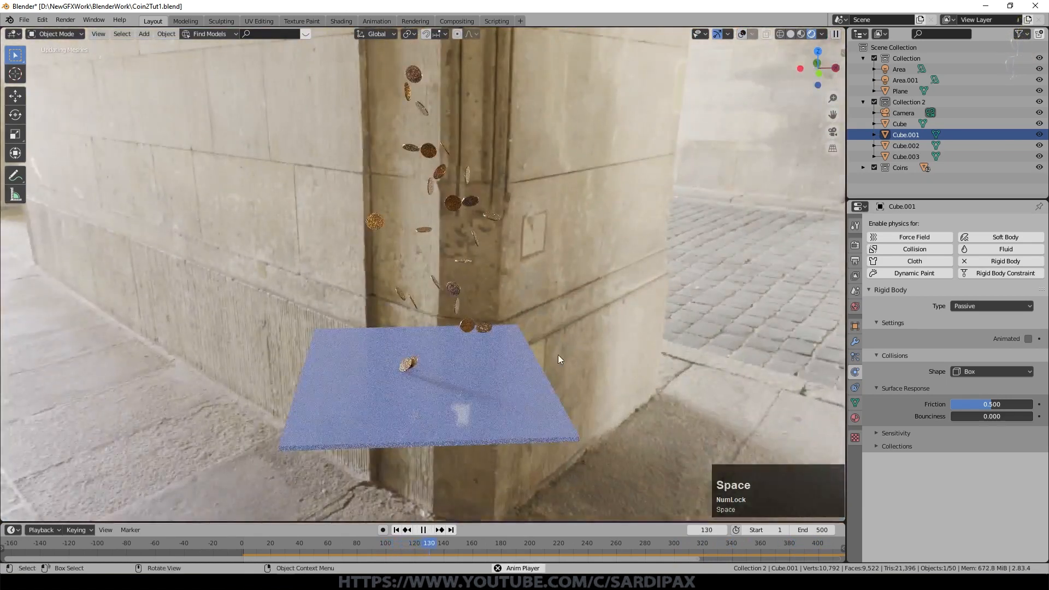
{"action": "key", "text": "space"}
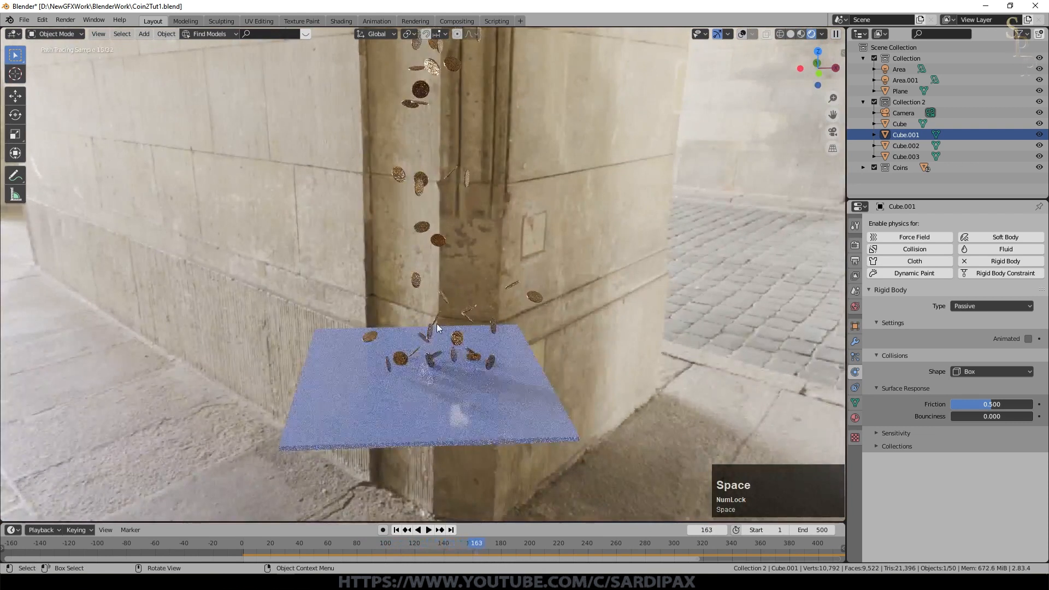
Step: Return to material preview shading and play the simulation from frame 163 to frame 338, watching the coins land on the slab
{"action": "left_click", "coordinate": [801, 33]}
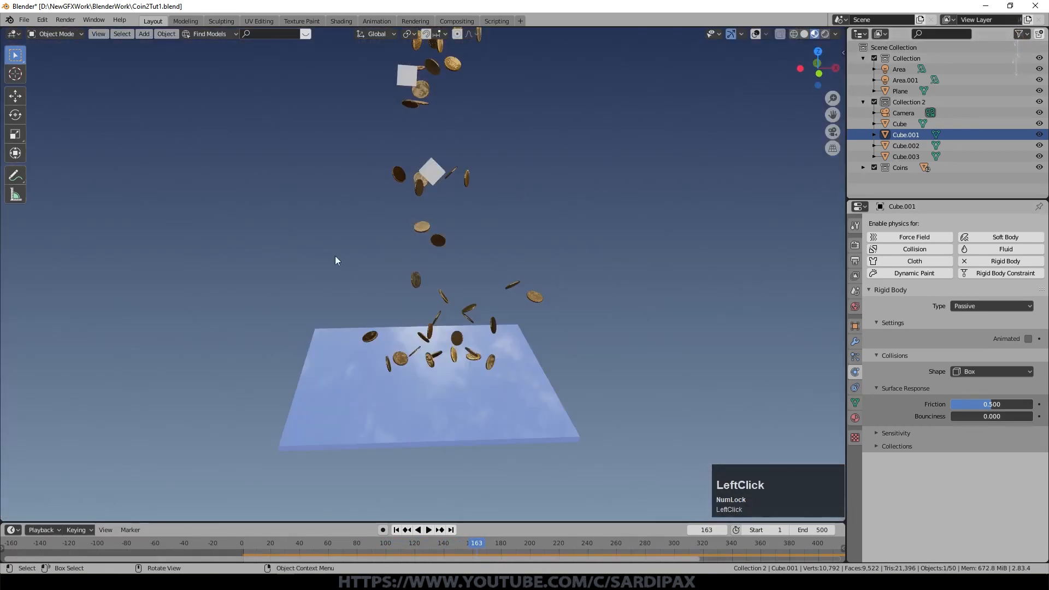
{"action": "key", "text": "space"}
{"action": "scroll", "coordinate": [569, 326], "scroll_direction": "up", "scroll_amount": 2}
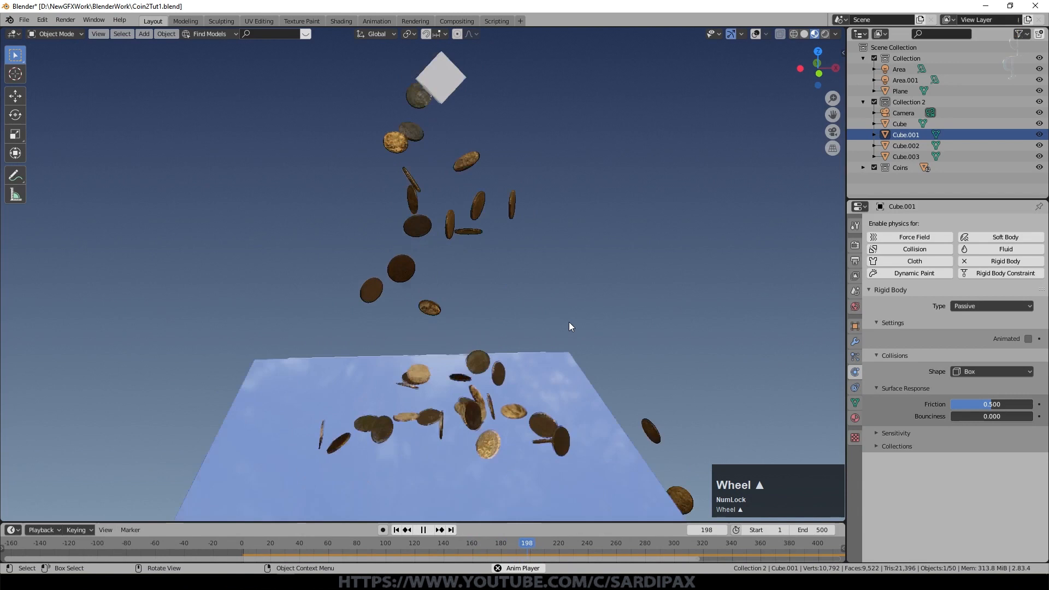
{"action": "scroll", "coordinate": [569, 322], "scroll_direction": "up", "scroll_amount": 1}
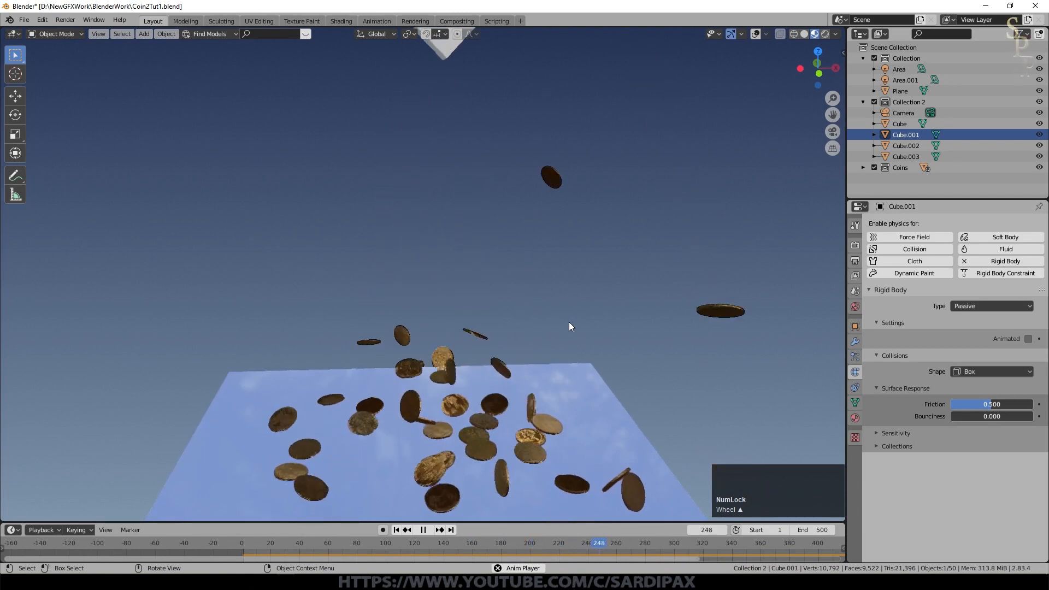
{"action": "scroll", "coordinate": [569, 327], "scroll_direction": "down", "scroll_amount": 2}
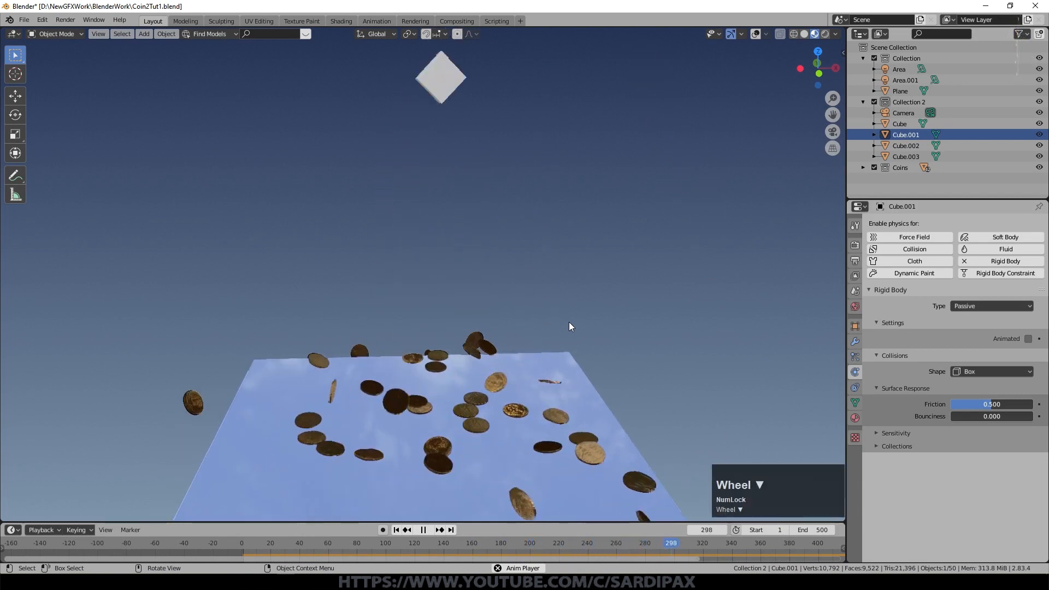
{"action": "key", "text": "space"}
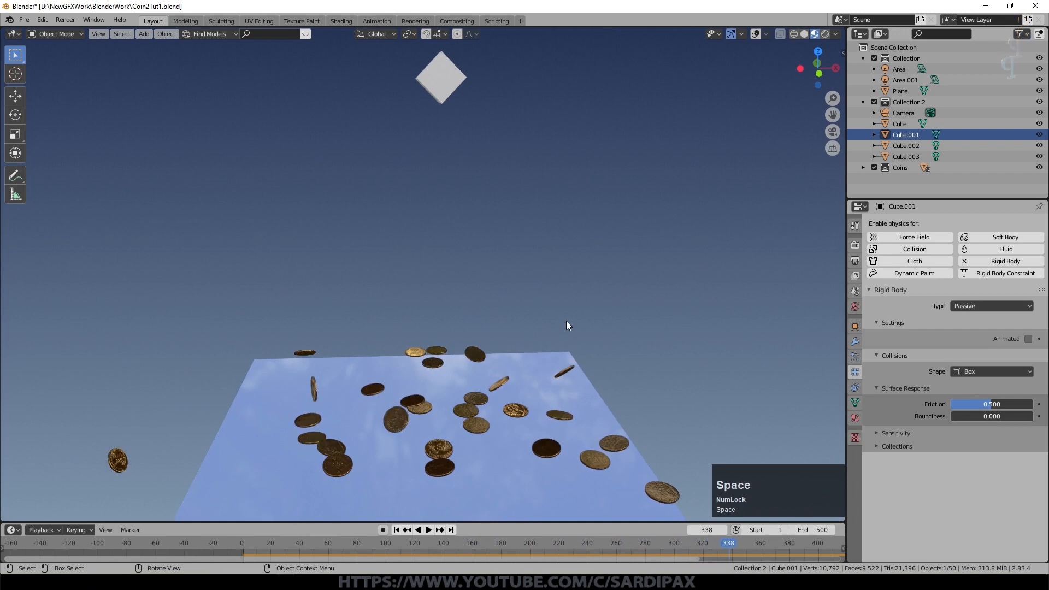
Step: Go to frame 140, show the viewport overlays, and rotate and move the camera to frame the falling coins
{"action": "left_click_drag", "start_coordinate": [533, 543], "coordinate": [463, 518]}
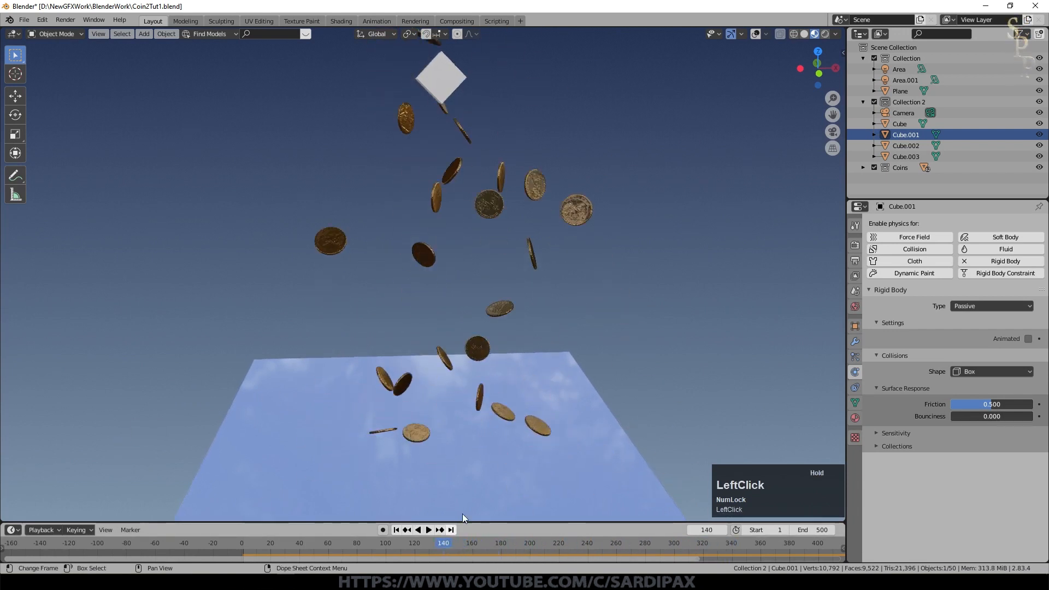
{"action": "scroll", "coordinate": [602, 329], "scroll_direction": "up", "scroll_amount": 6}
{"action": "scroll", "coordinate": [602, 329], "scroll_direction": "down", "scroll_amount": 1}
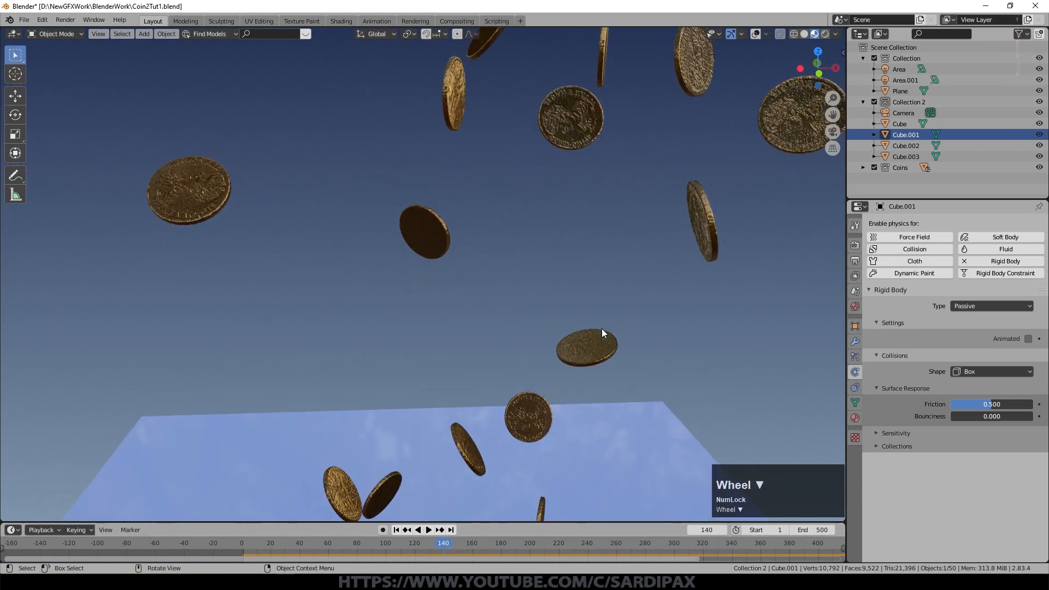
{"action": "scroll", "coordinate": [602, 329], "scroll_direction": "down", "scroll_amount": 8}
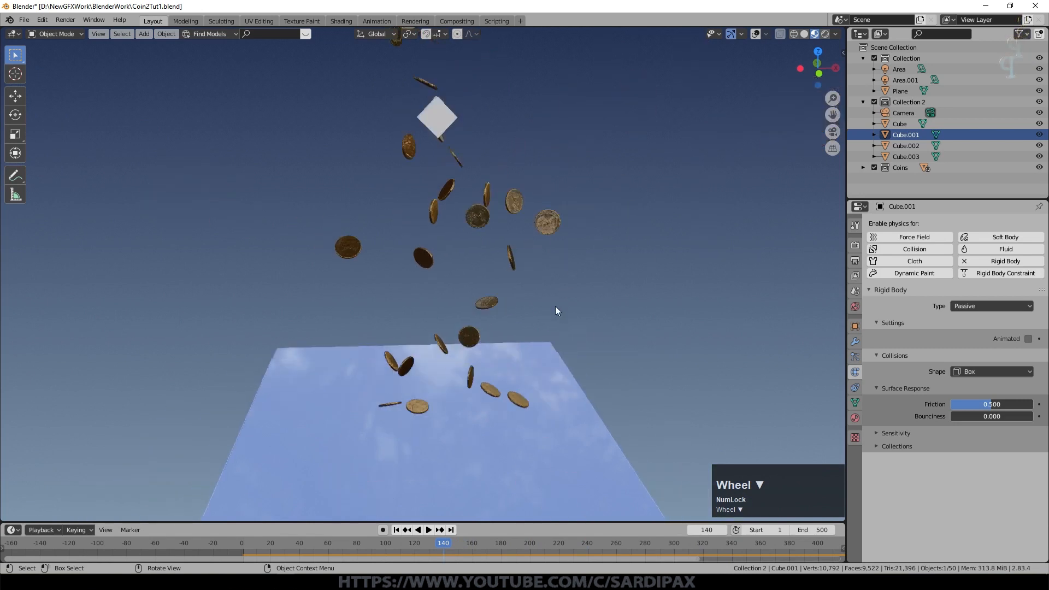
{"action": "left_click", "coordinate": [757, 35]}
{"action": "middle_click_drag", "start_coordinate": [478, 241], "coordinate": [593, 267]}
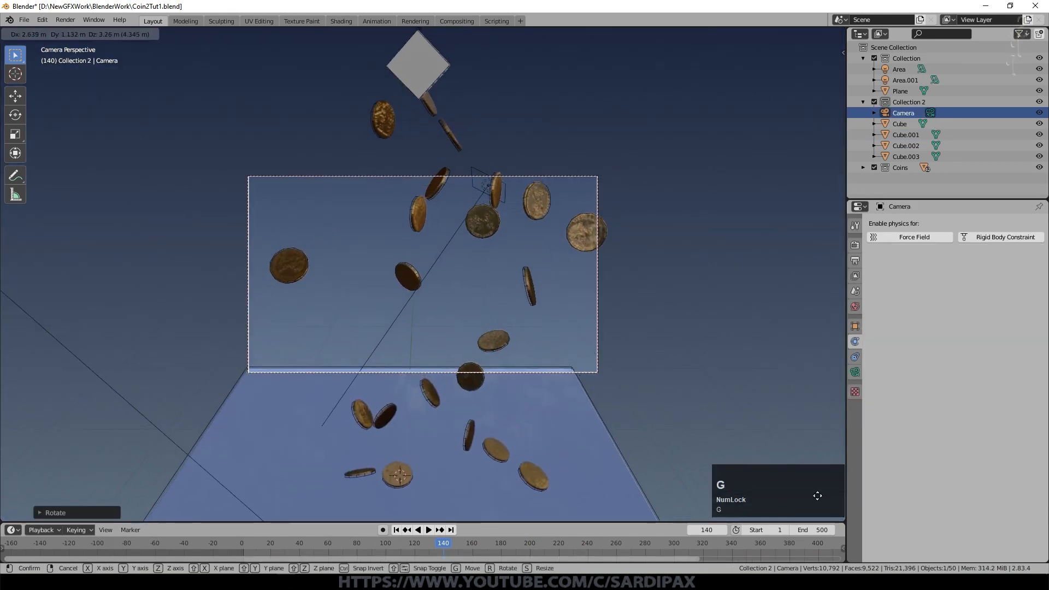
{"action": "left_click", "coordinate": [29, 353]}
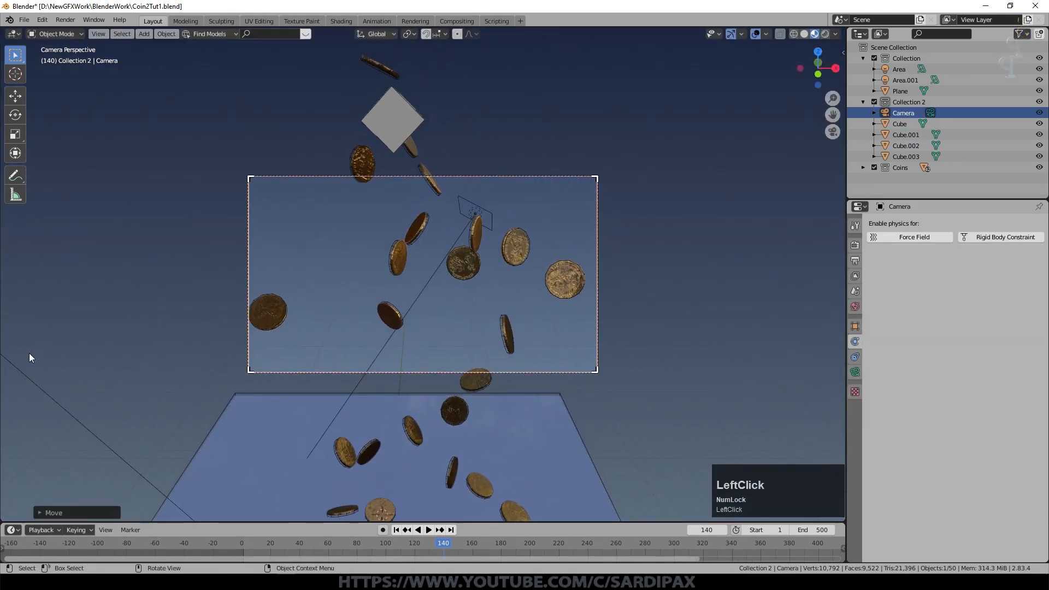
Step: Render frame 140 through the camera and inspect the coin surfaces up close
{"action": "key", "text": "F12"}
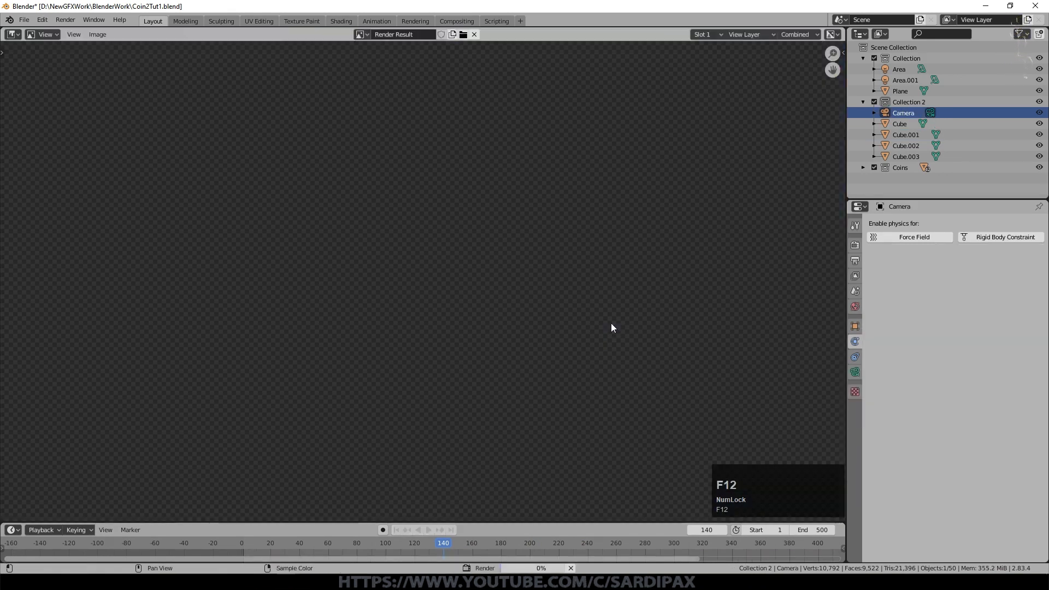
{"action": "scroll", "coordinate": [598, 311], "scroll_direction": "down", "scroll_amount": 2}
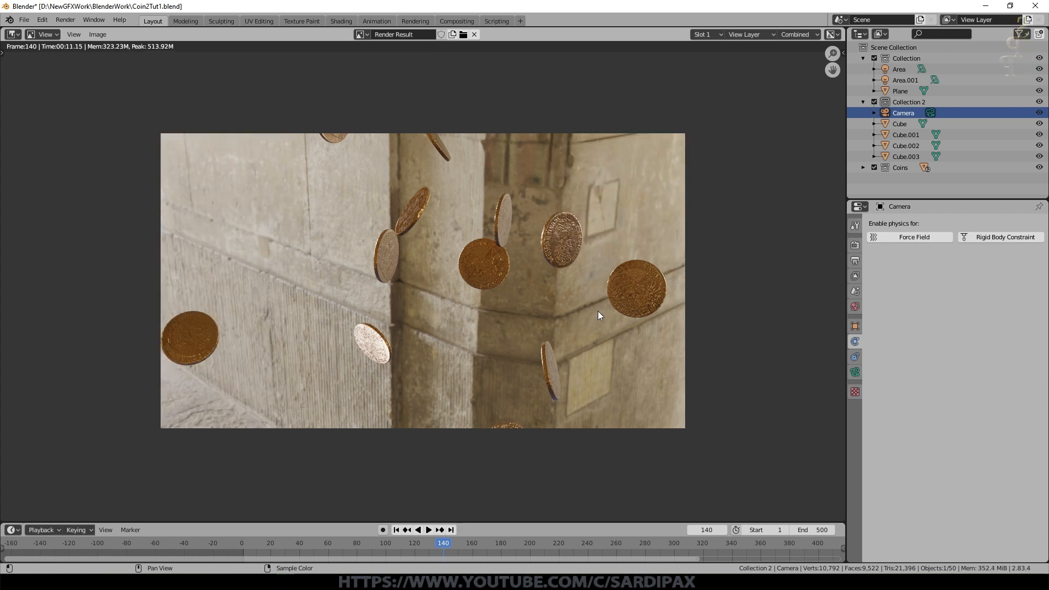
{"action": "scroll", "coordinate": [599, 309], "scroll_direction": "up", "scroll_amount": 1}
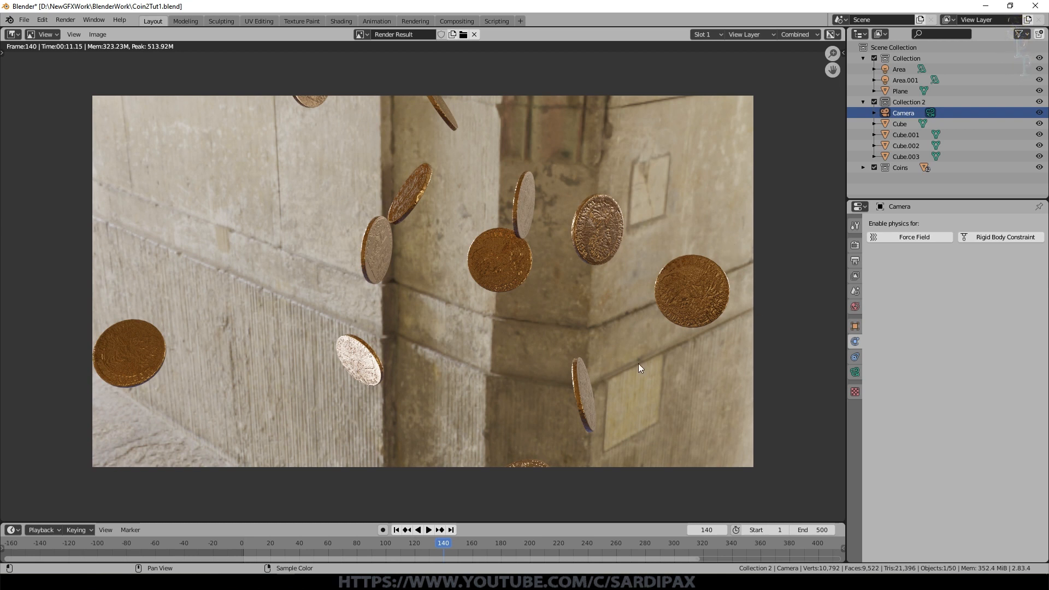
{"action": "scroll", "coordinate": [638, 363], "scroll_direction": "up", "scroll_amount": 5}
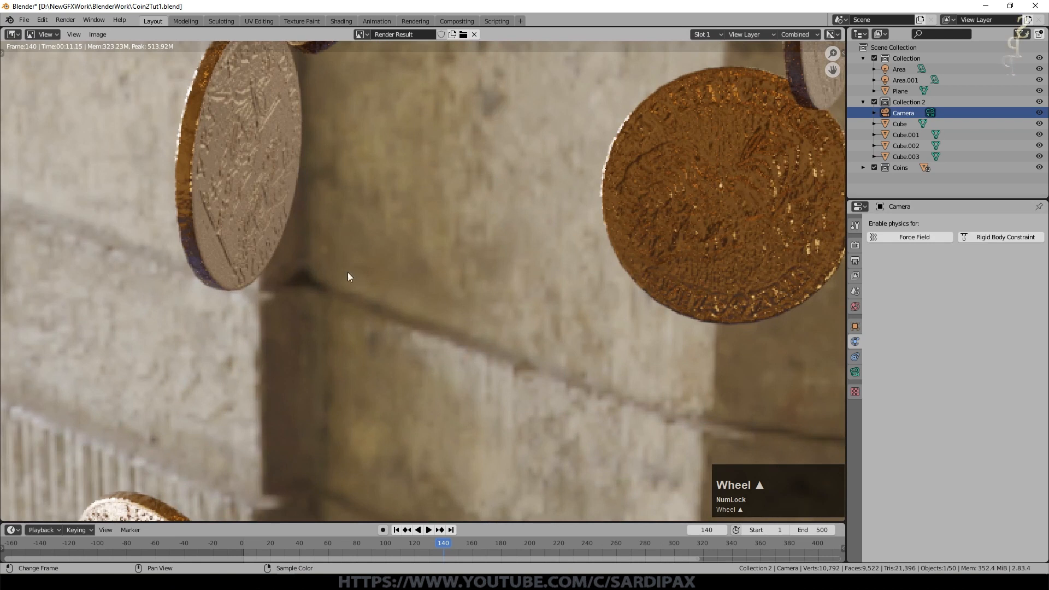
{"action": "scroll", "coordinate": [163, 280], "scroll_direction": "down", "scroll_amount": 3}
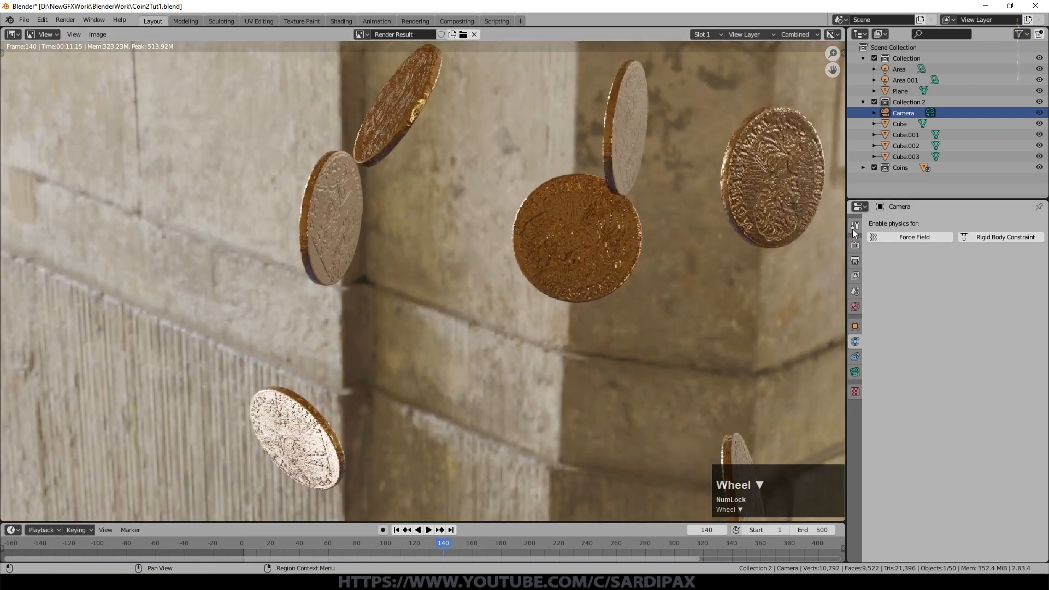
{"action": "scroll", "coordinate": [821, 248], "scroll_direction": "down", "scroll_amount": 3}
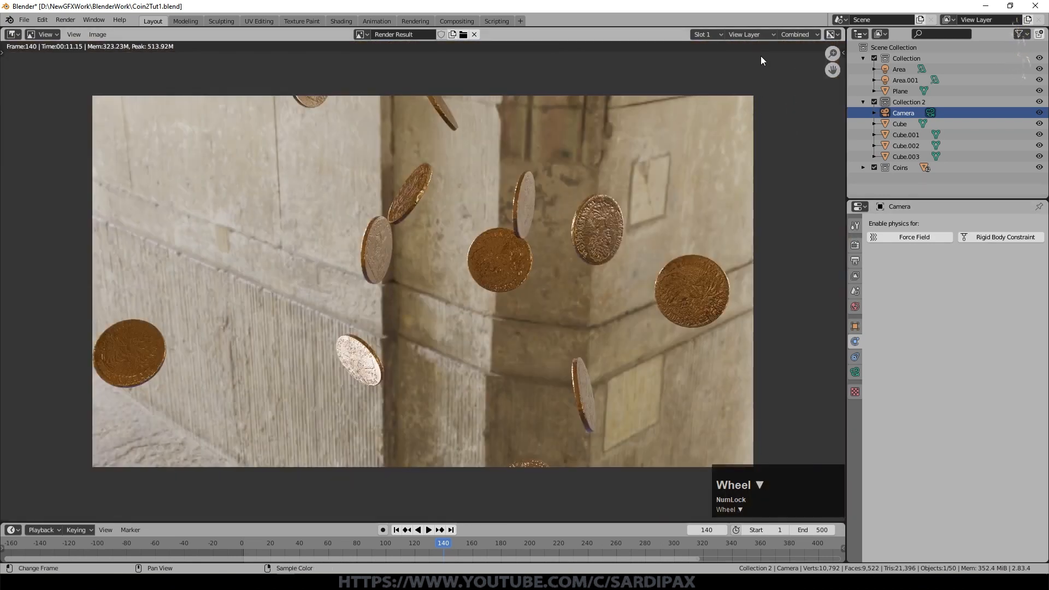
Step: Enable the Denoising Data pass for the view layer and re-render frame 140
{"action": "left_click", "coordinate": [854, 249]}
{"action": "left_click", "coordinate": [856, 262]}
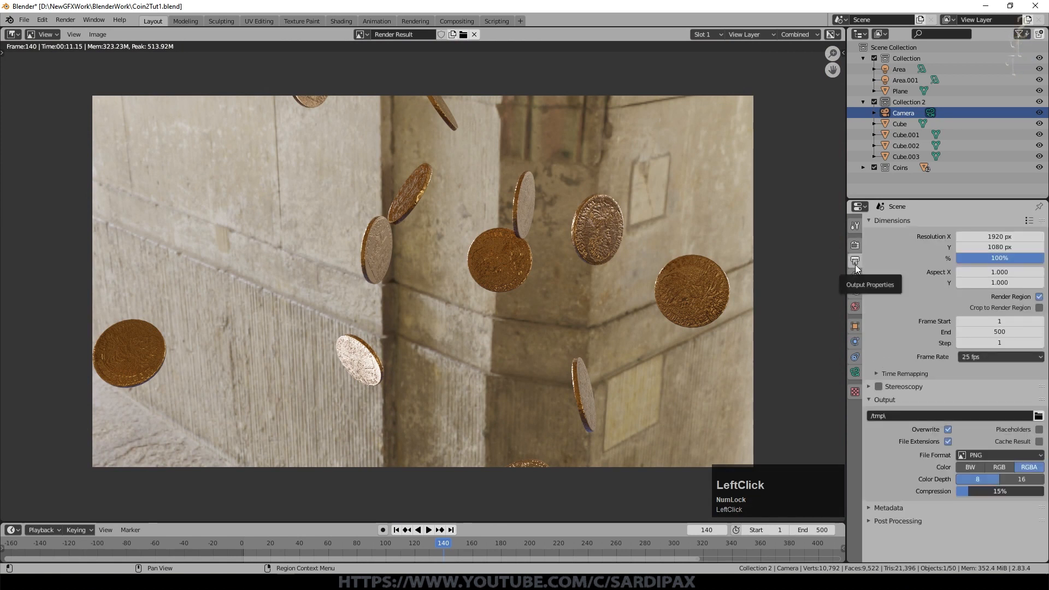
{"action": "left_click", "coordinate": [855, 276]}
{"action": "left_click", "coordinate": [917, 314]}
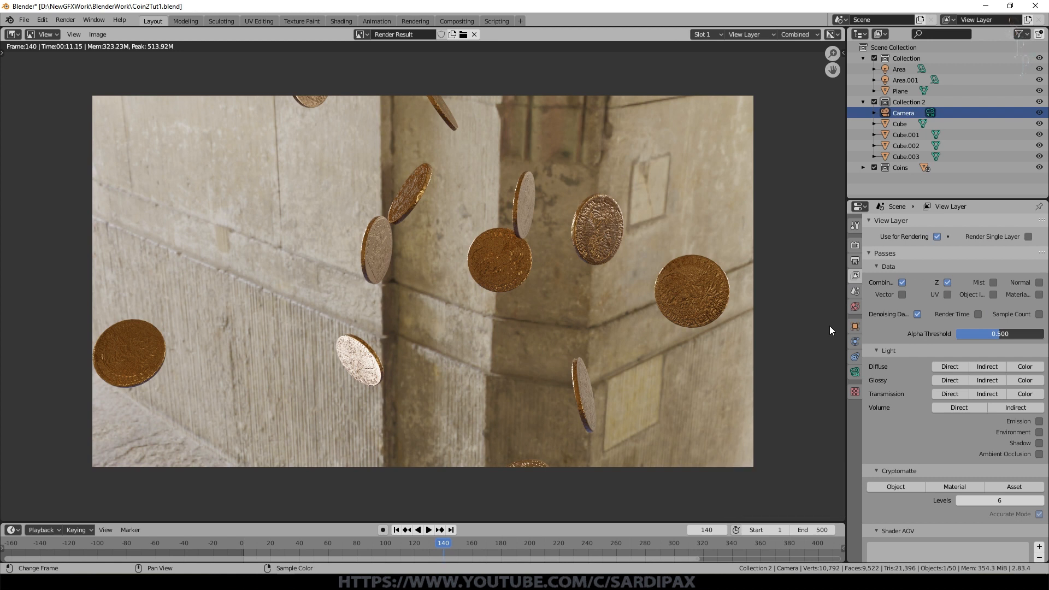
{"action": "key", "text": "F12"}
Step: Split the render view into two stacked areas and magnify the coins in the lower one
{"action": "left_click_drag", "start_coordinate": [844, 28], "coordinate": [710, 211]}
{"action": "scroll", "coordinate": [644, 371], "scroll_direction": "up", "scroll_amount": 3}
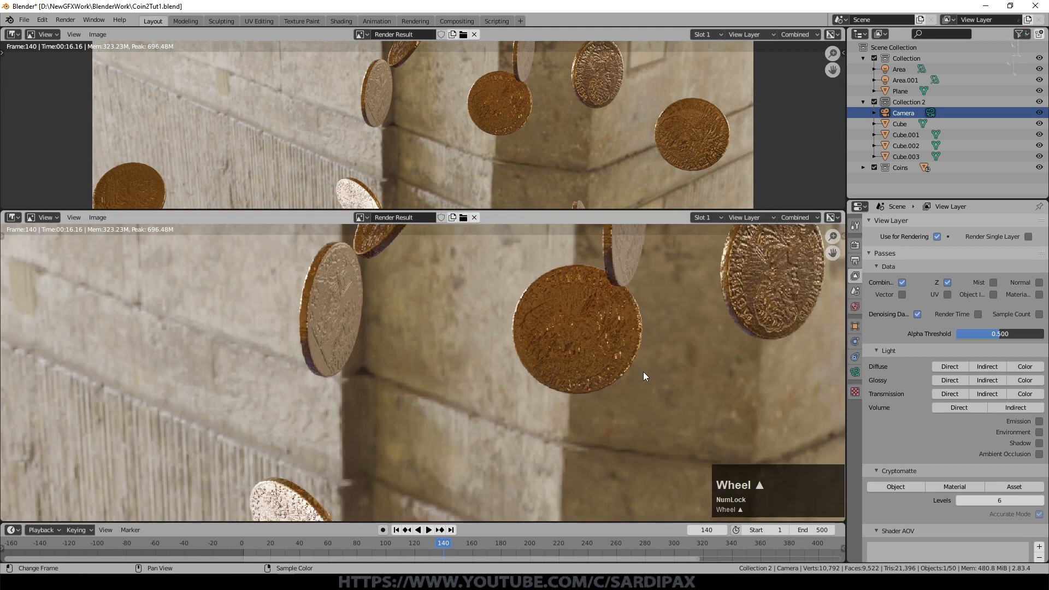
{"action": "scroll", "coordinate": [730, 365], "scroll_direction": "up", "scroll_amount": 1}
{"action": "scroll", "coordinate": [730, 365], "scroll_direction": "down", "scroll_amount": 1}
Step: Change the upper area to the Compositor and enable Use Nodes
{"action": "left_click", "coordinate": [12, 33]}
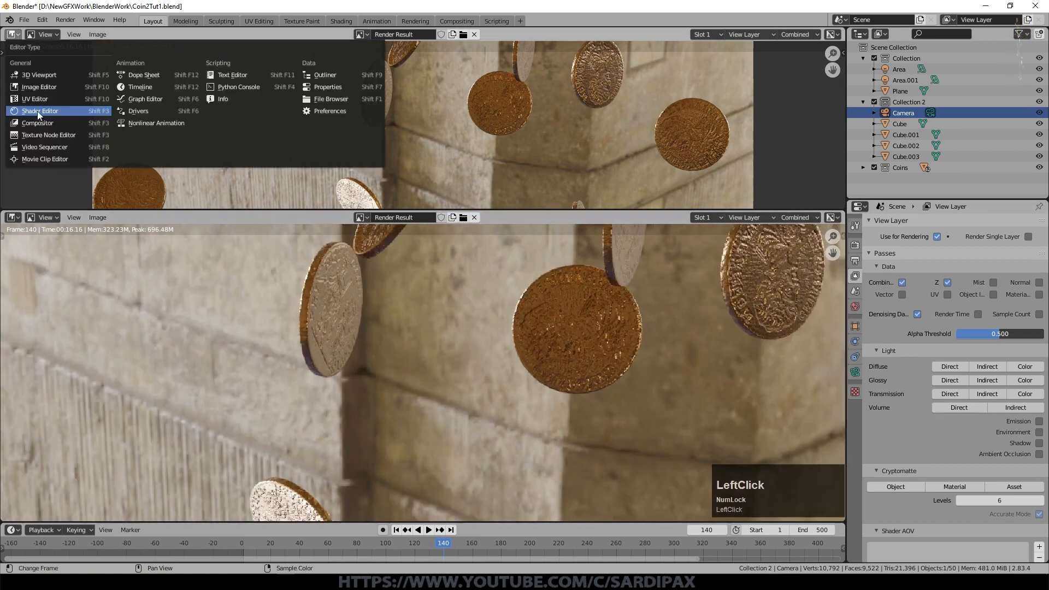
{"action": "left_click", "coordinate": [77, 113]}
{"action": "scroll", "coordinate": [417, 103], "scroll_direction": "down", "scroll_amount": 1}
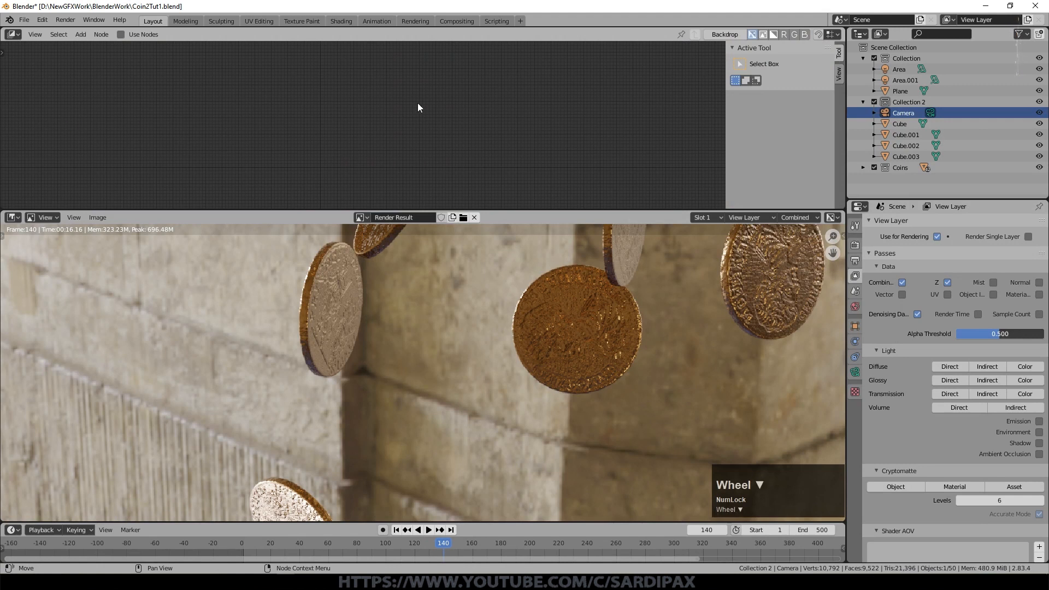
{"action": "left_click", "coordinate": [127, 34]}
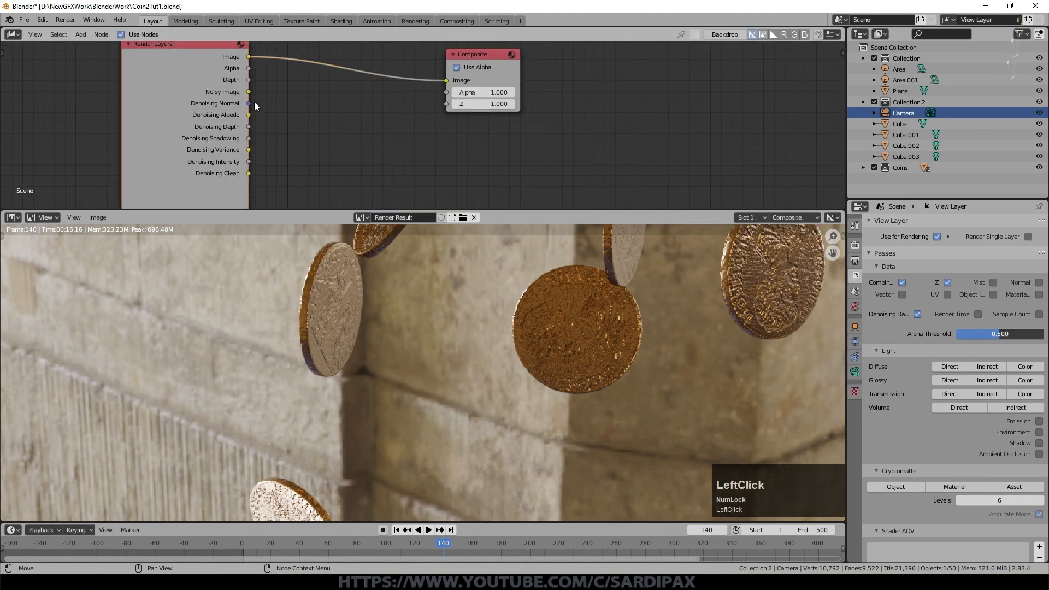
Step: Insert a Denoise node between Render Layers and Composite, and feed it the Denoising Normal and Denoising Albedo passes
{"action": "left_click", "coordinate": [87, 35]}
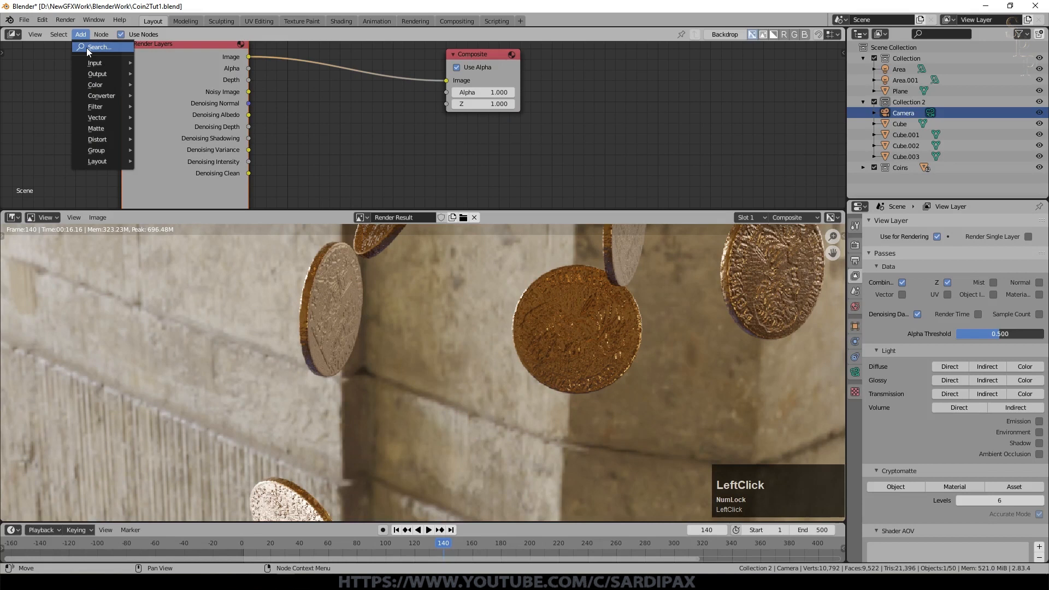
{"action": "mouse_move", "coordinate": [121, 109]}
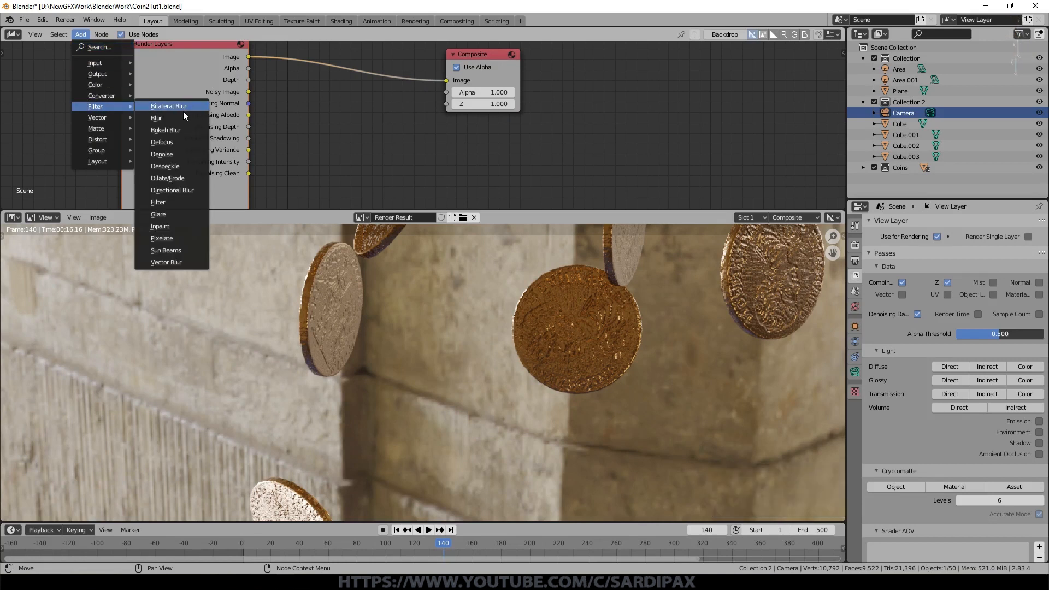
{"action": "left_click", "coordinate": [181, 152]}
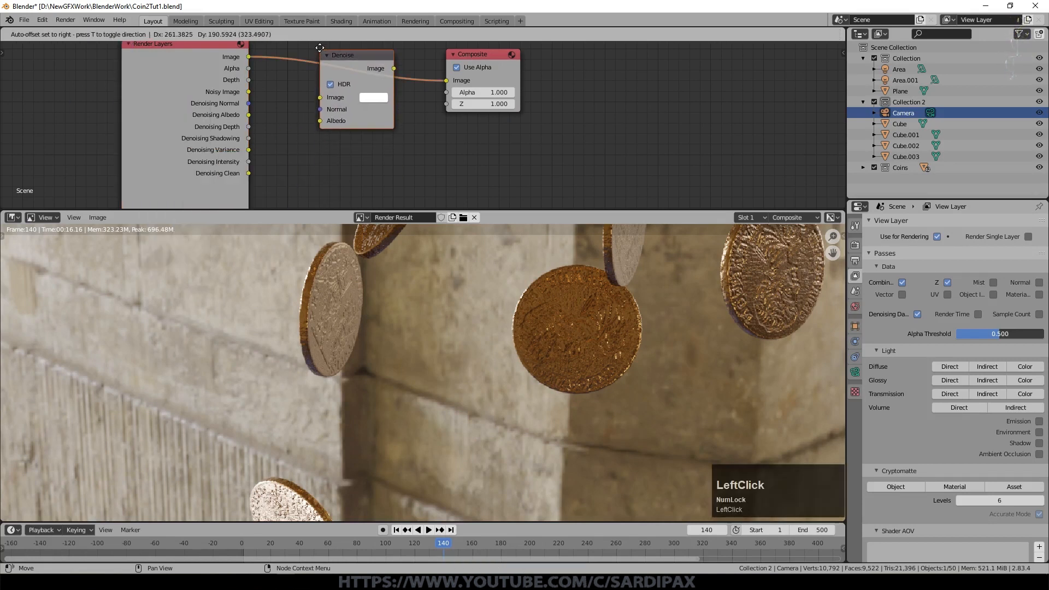
{"action": "left_click", "coordinate": [322, 80]}
{"action": "left_click_drag", "start_coordinate": [249, 103], "coordinate": [333, 110]}
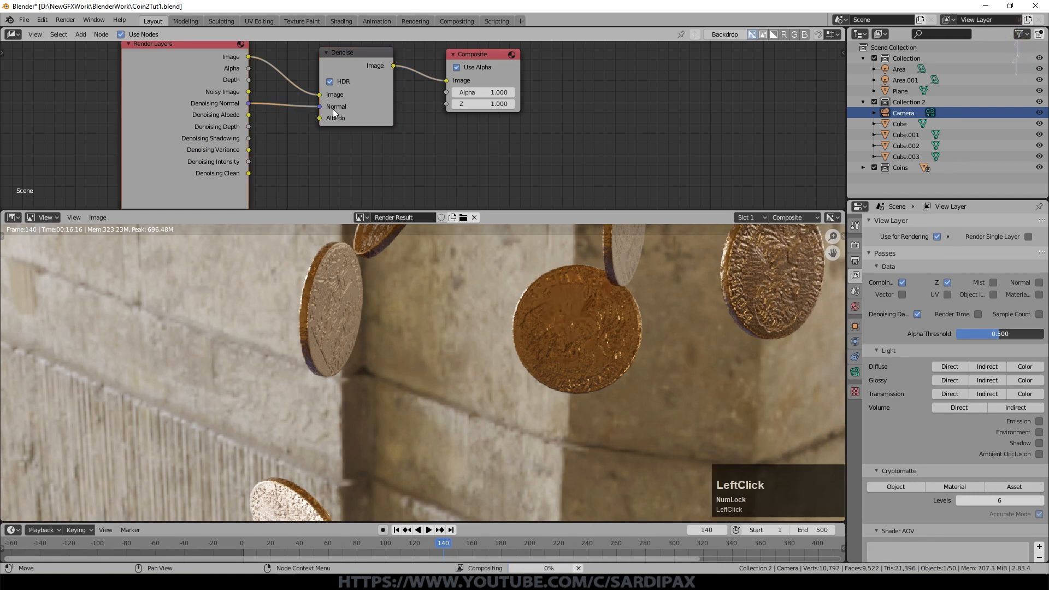
{"action": "left_click_drag", "start_coordinate": [249, 115], "coordinate": [321, 118]}
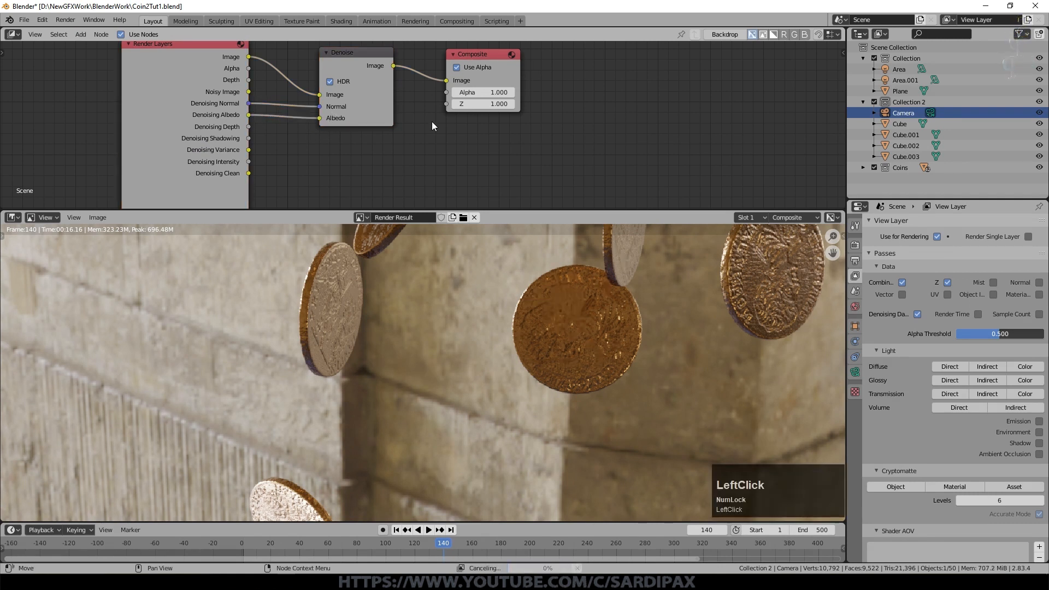
Step: Inspect the coins up close, bypassing the Denoise node by linking the Render Layers Image output directly to Composite for comparison
{"action": "scroll", "coordinate": [523, 299], "scroll_direction": "down", "scroll_amount": 2}
{"action": "scroll", "coordinate": [656, 300], "scroll_direction": "up", "scroll_amount": 6}
{"action": "scroll", "coordinate": [657, 305], "scroll_direction": "down", "scroll_amount": 4}
{"action": "middle_click_drag", "start_coordinate": [704, 306], "coordinate": [488, 369], "text": "shift"}
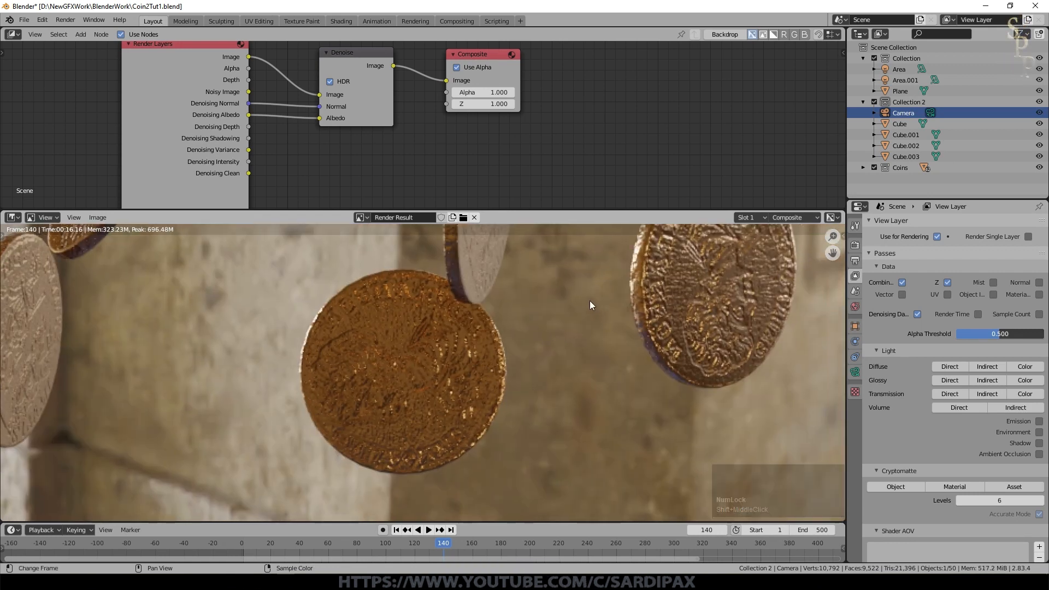
{"action": "middle_click_drag", "start_coordinate": [710, 294], "coordinate": [651, 342]}
{"action": "left_click_drag", "start_coordinate": [249, 56], "coordinate": [451, 80]}
{"action": "scroll", "coordinate": [452, 298], "scroll_direction": "up", "scroll_amount": 1}
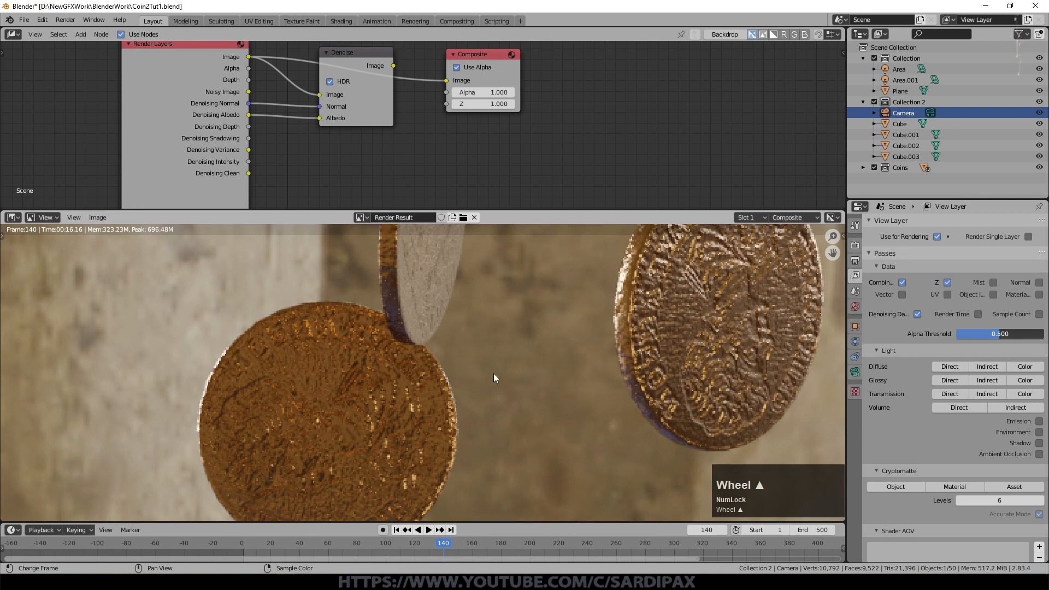
Step: Reconnect the Denoise node's Image output to Composite and review the coins in the wider render
{"action": "left_click_drag", "start_coordinate": [394, 64], "coordinate": [463, 85]}
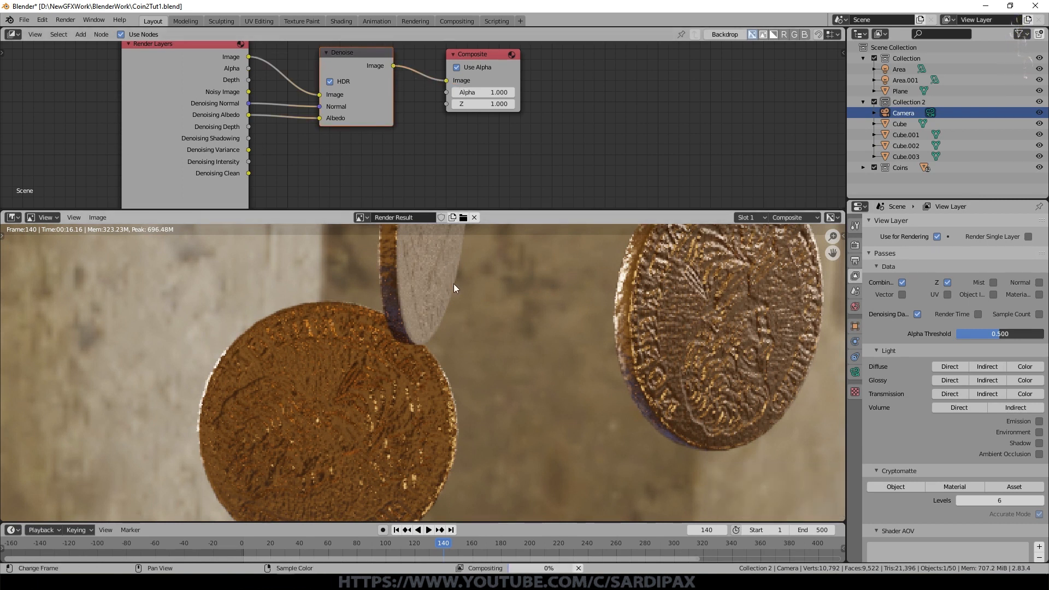
{"action": "left_click", "coordinate": [492, 281]}
{"action": "scroll", "coordinate": [545, 279], "scroll_direction": "down", "scroll_amount": 4}
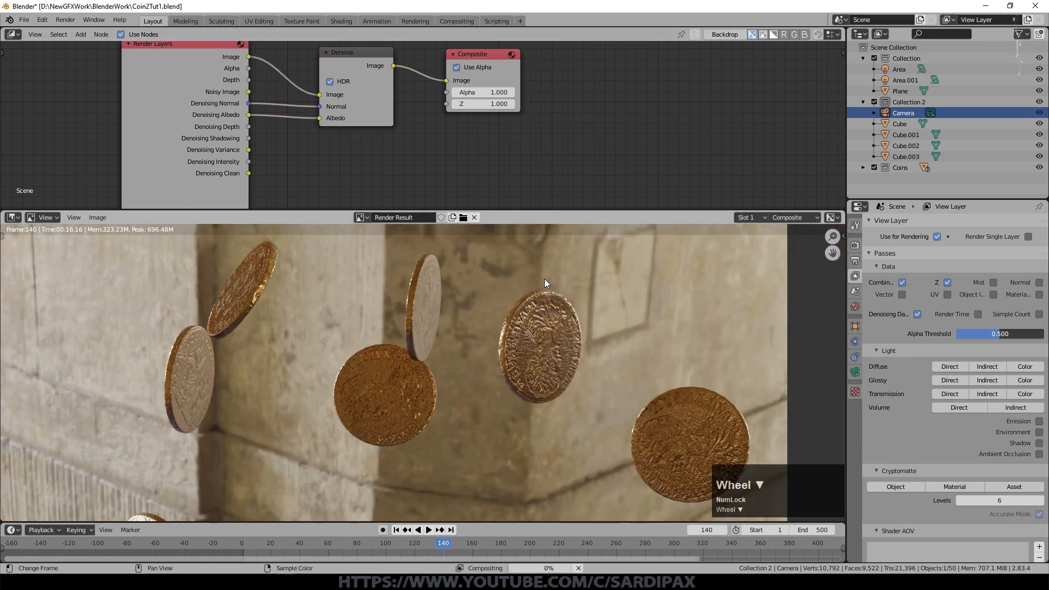